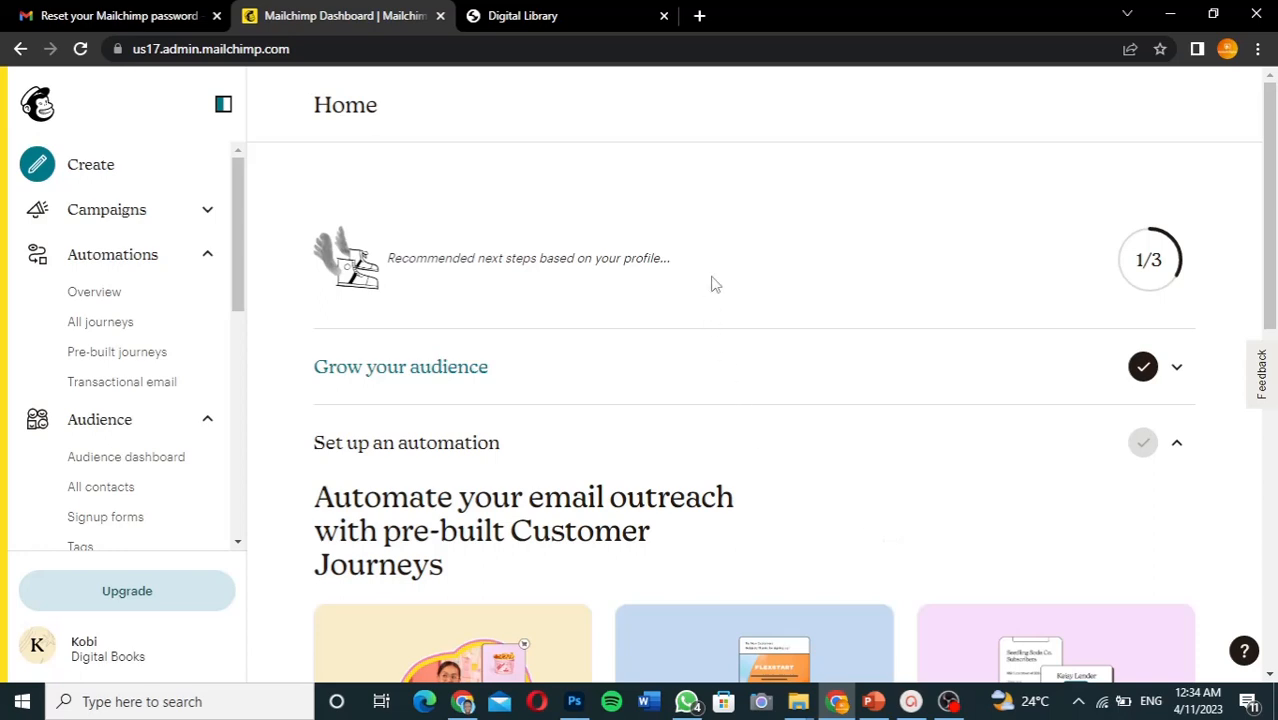
- Check the Digital Library store tab, then open the Welcome new contacts card in Pre-built journeys
{"action": "left_click", "coordinate": [550, 16]}
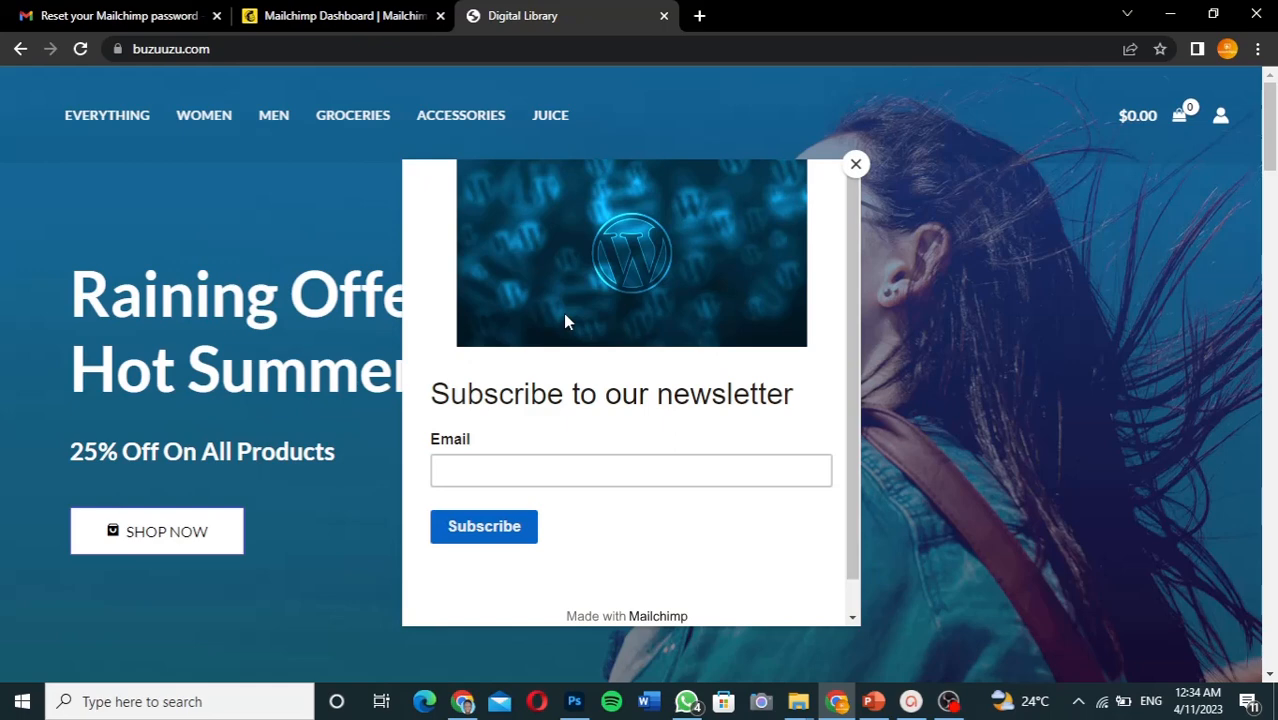
{"action": "left_click", "coordinate": [374, 16]}
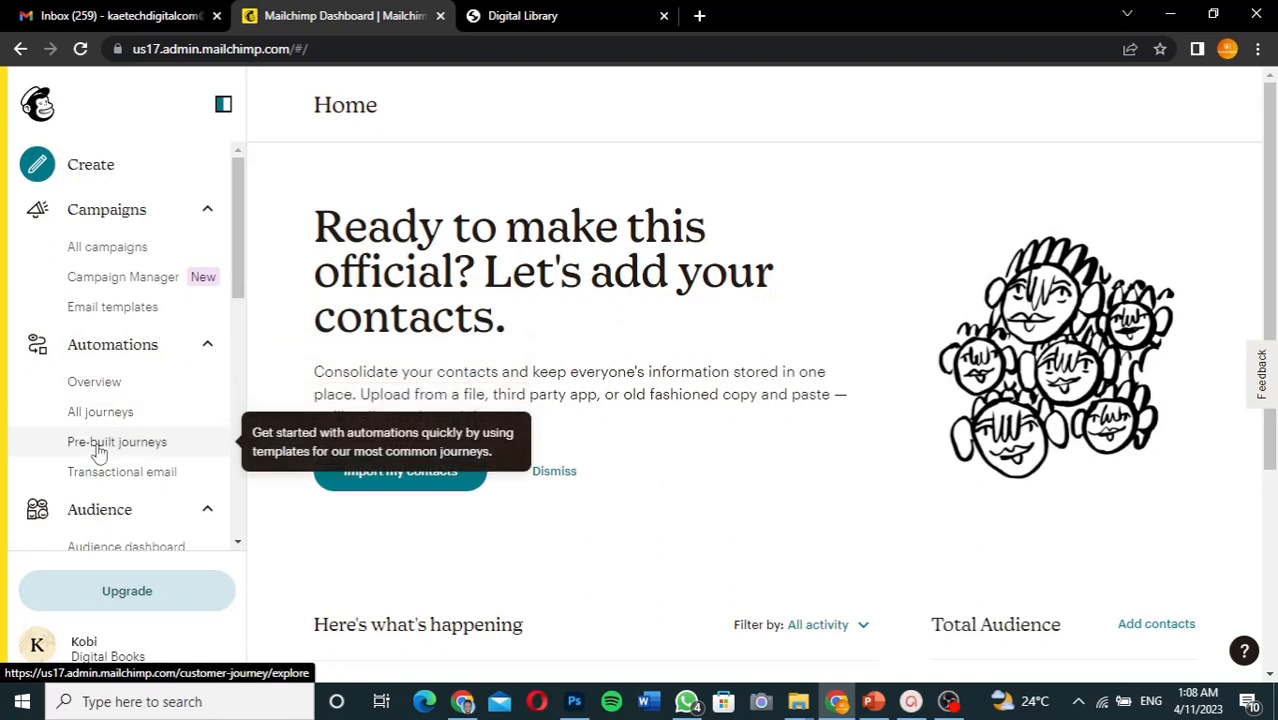
{"action": "left_click", "coordinate": [99, 450]}
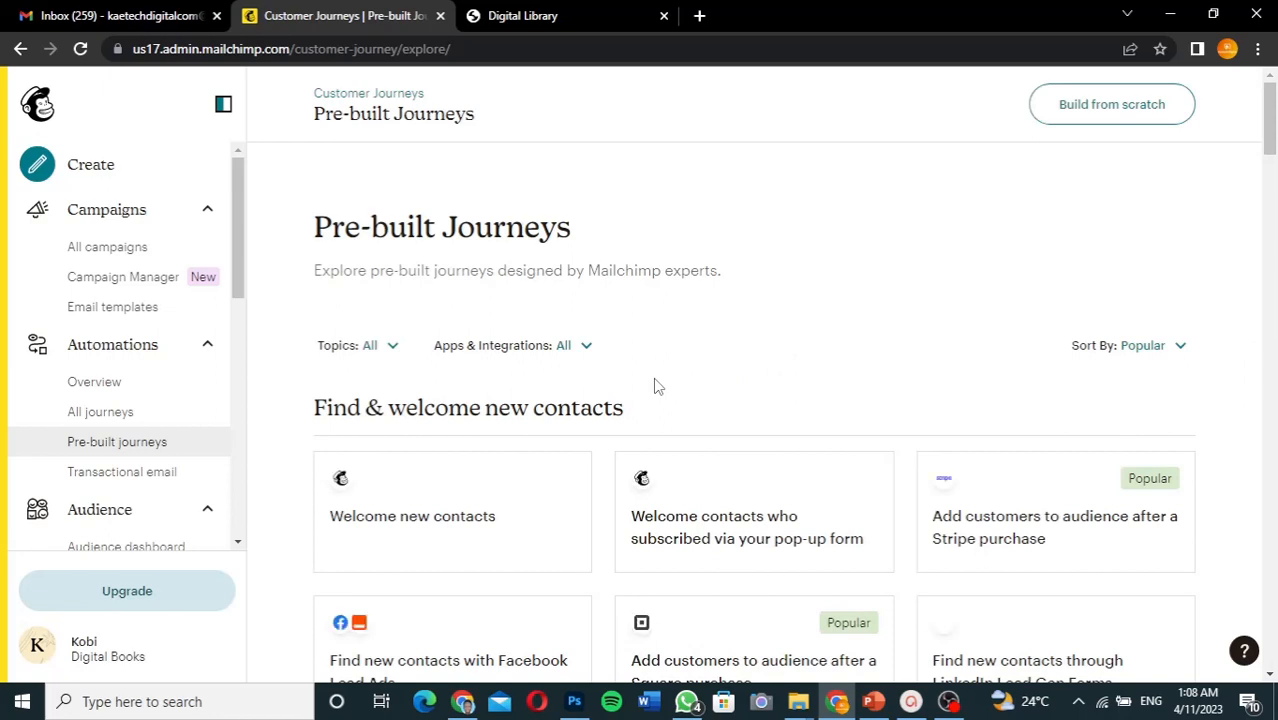
{"action": "scroll", "coordinate": [655, 386], "scroll_direction": "down", "scroll_amount": 1}
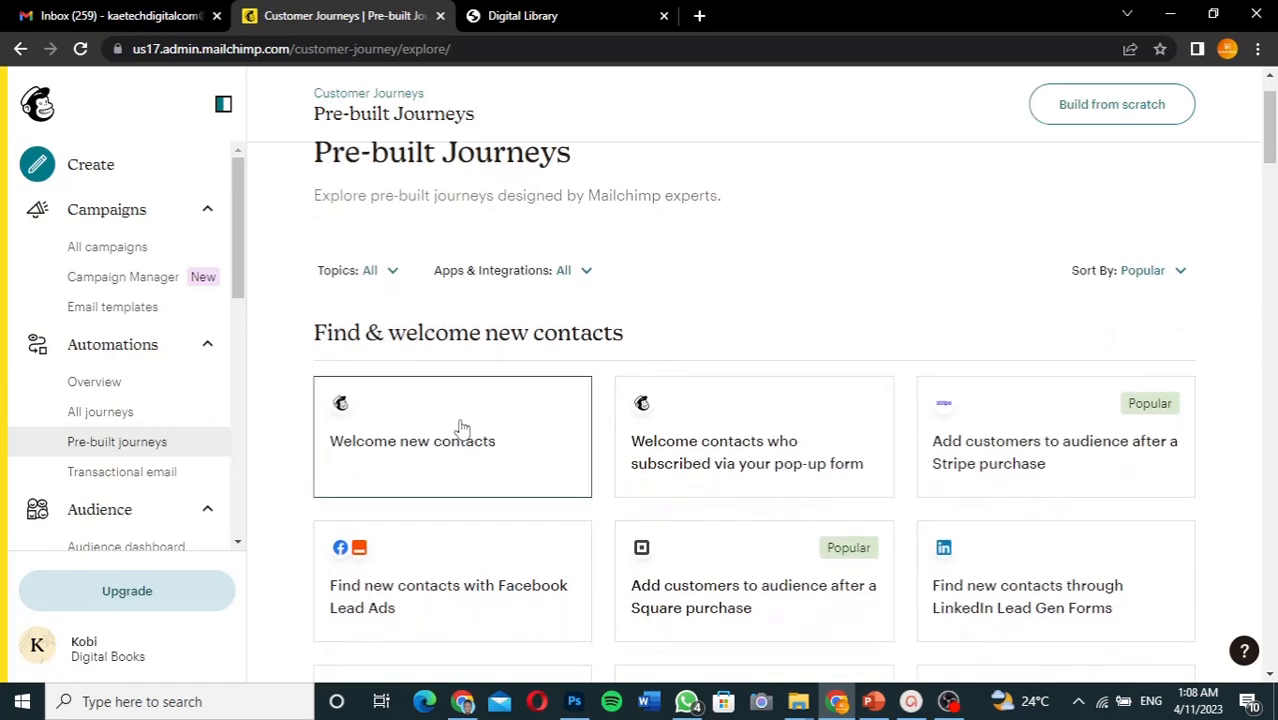
{"action": "left_click", "coordinate": [408, 463]}
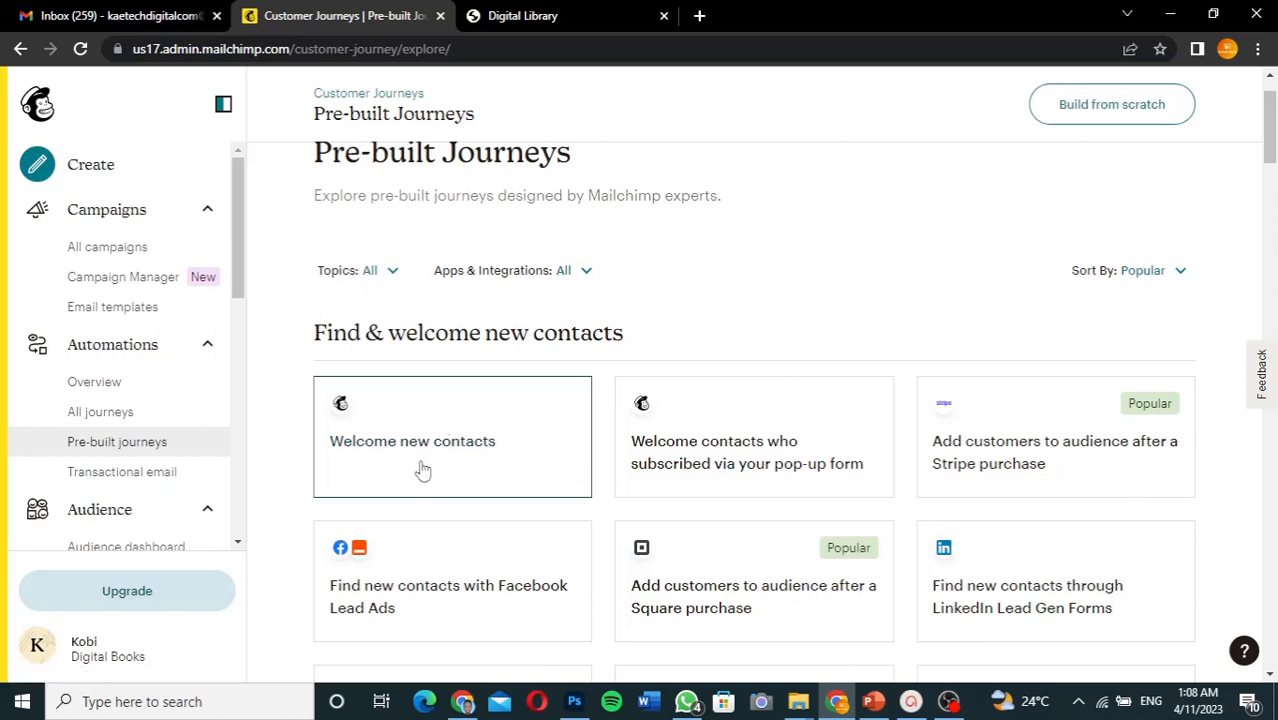
{"action": "left_click", "coordinate": [423, 470]}
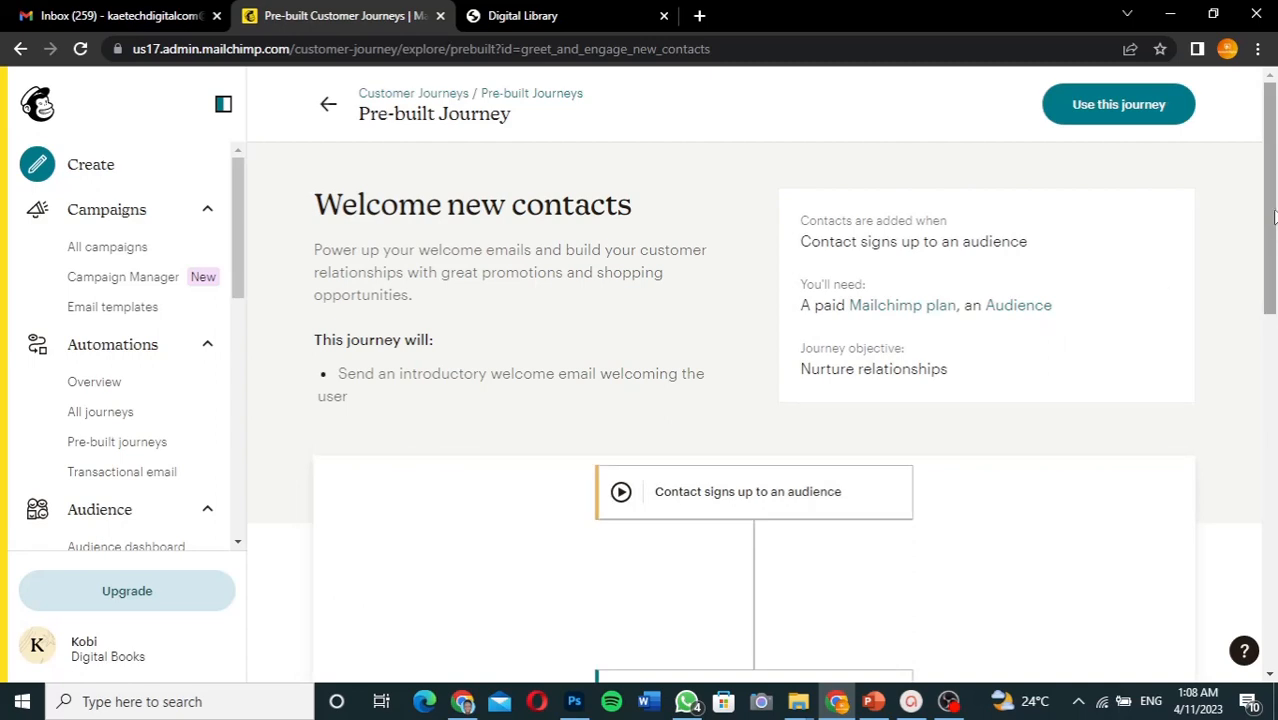
- Review the Welcome new contacts journey preview and choose Use this journey for Digital Books
{"action": "left_click_drag", "start_coordinate": [1271, 216], "coordinate": [1273, 318]}
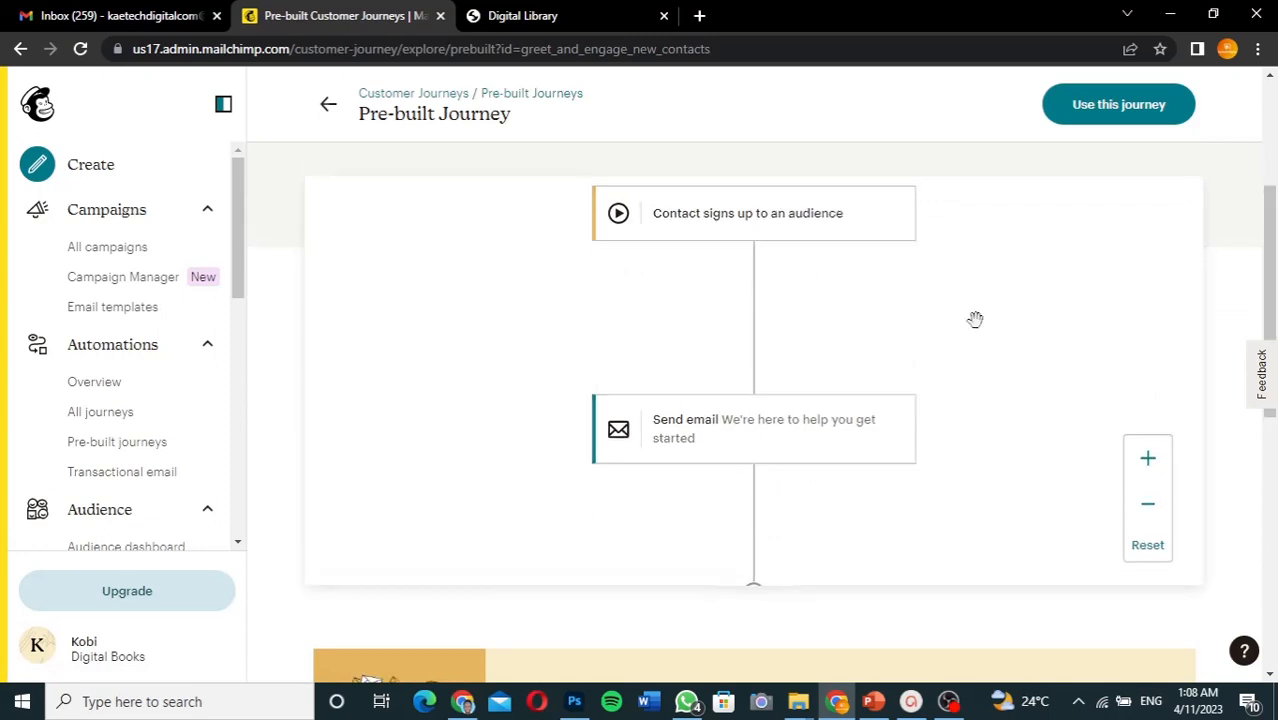
{"action": "scroll", "coordinate": [969, 395], "scroll_direction": "down", "scroll_amount": 3}
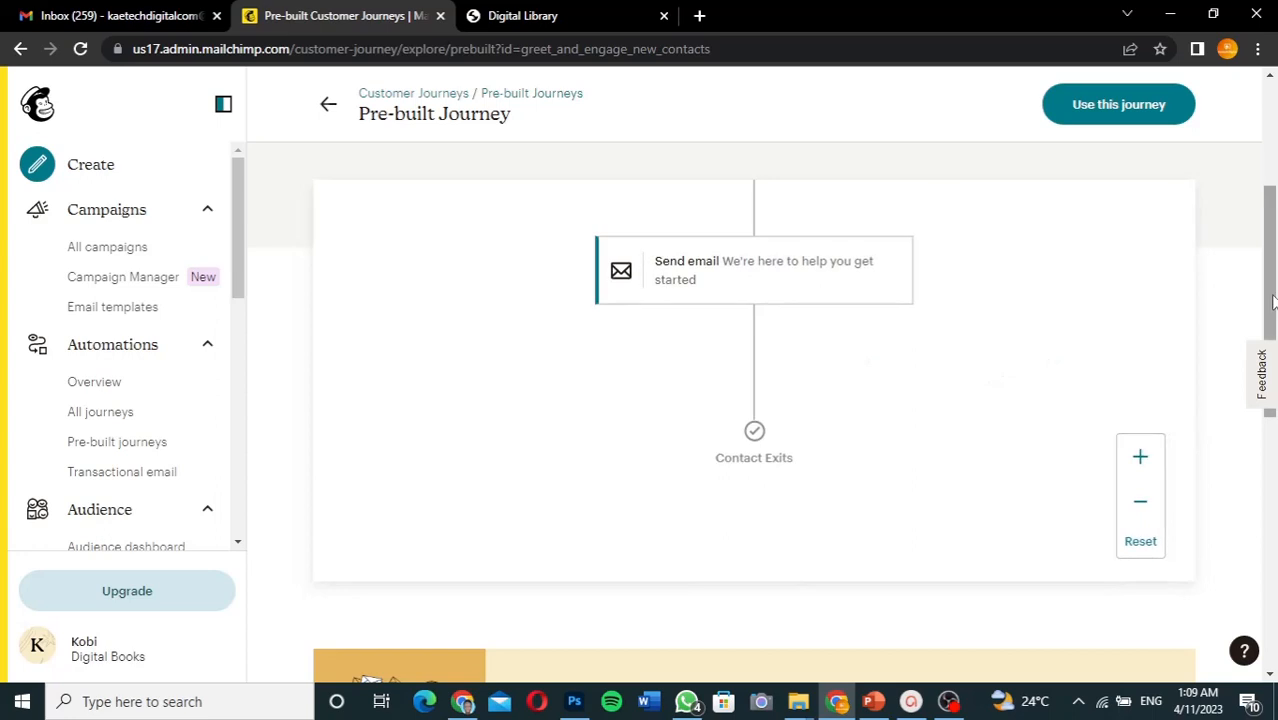
{"action": "scroll", "coordinate": [1272, 188], "scroll_direction": "up", "scroll_amount": 3}
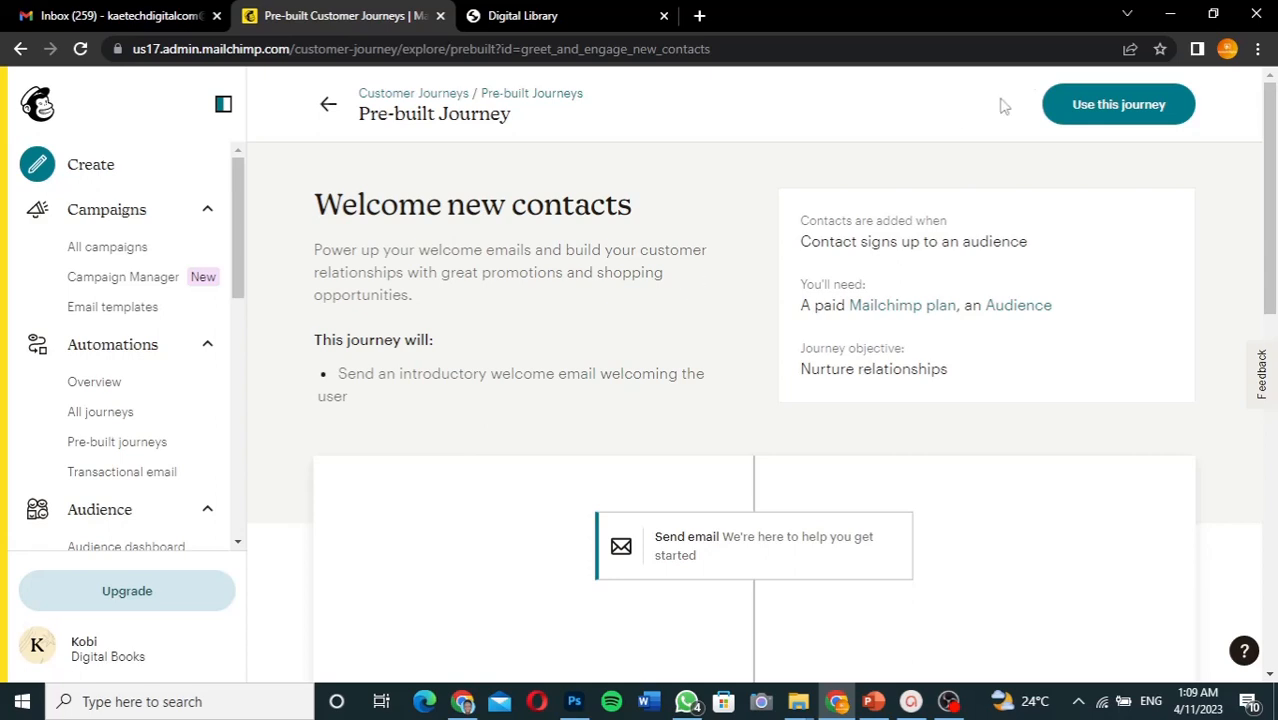
{"action": "left_click", "coordinate": [1117, 112]}
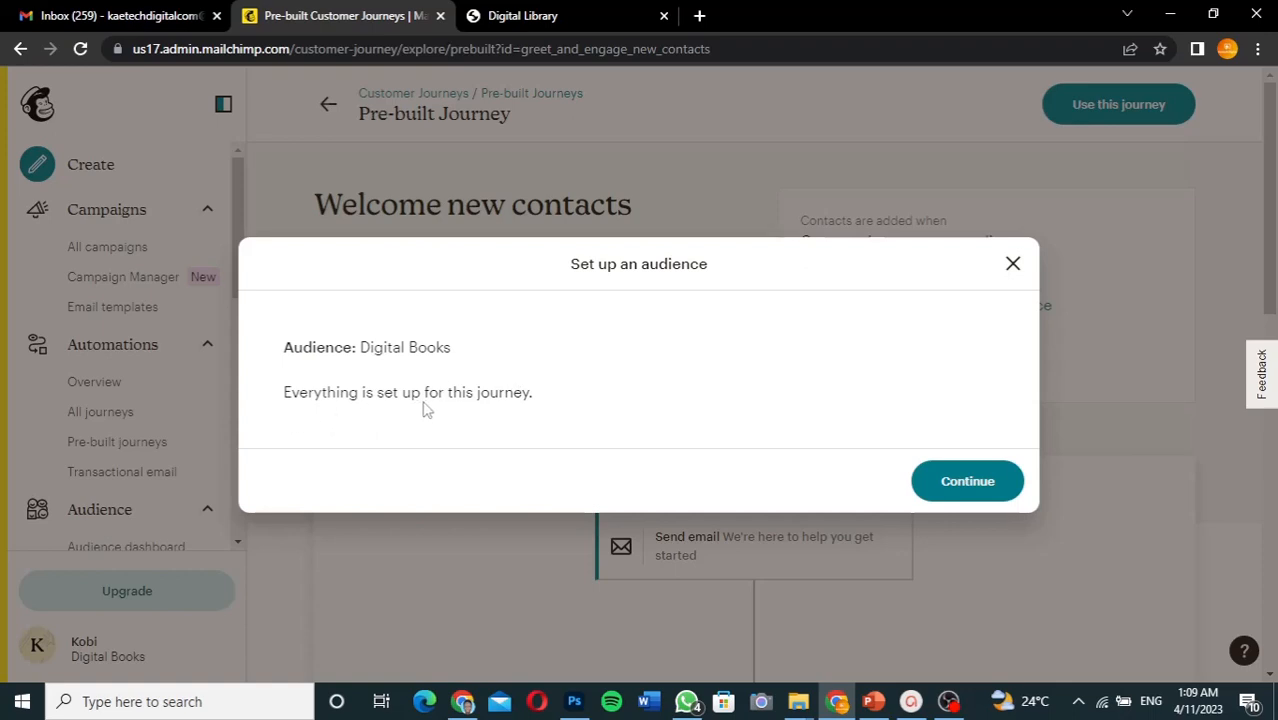
- Confirm the Digital Books audience to create the draft journey, then edit its Create an email step
{"action": "left_click", "coordinate": [967, 484]}
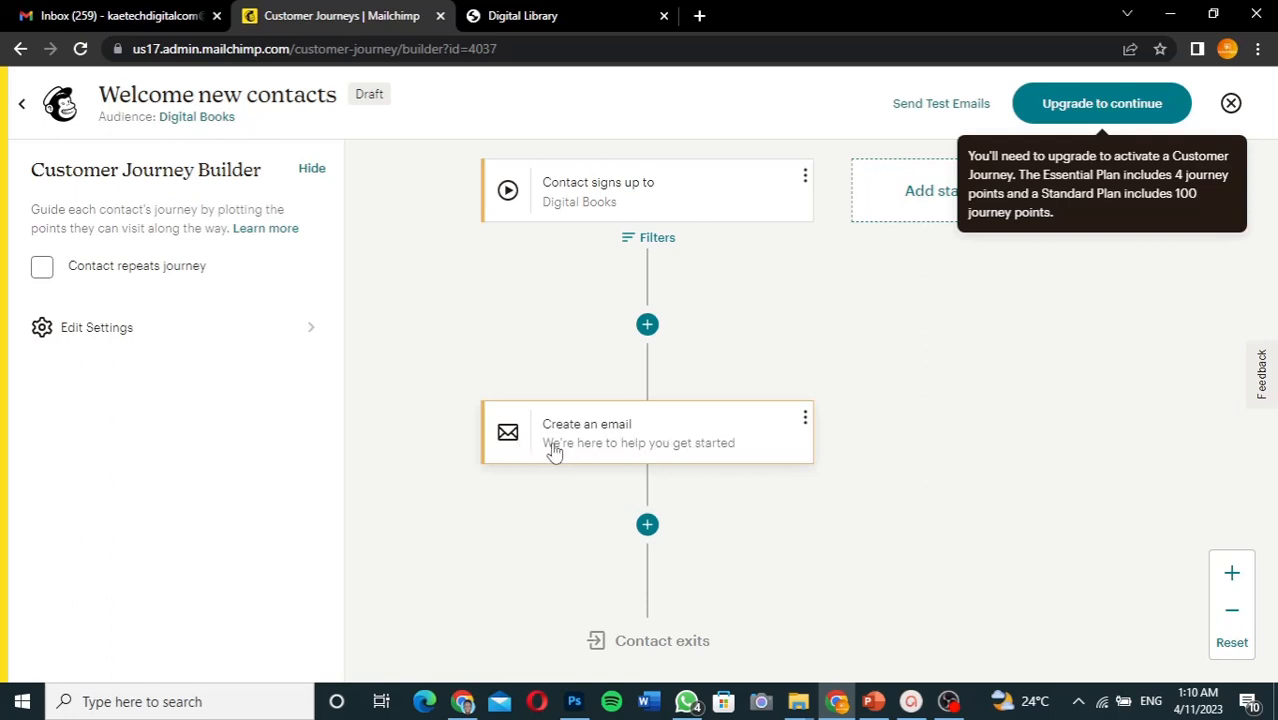
{"action": "left_click", "coordinate": [806, 420]}
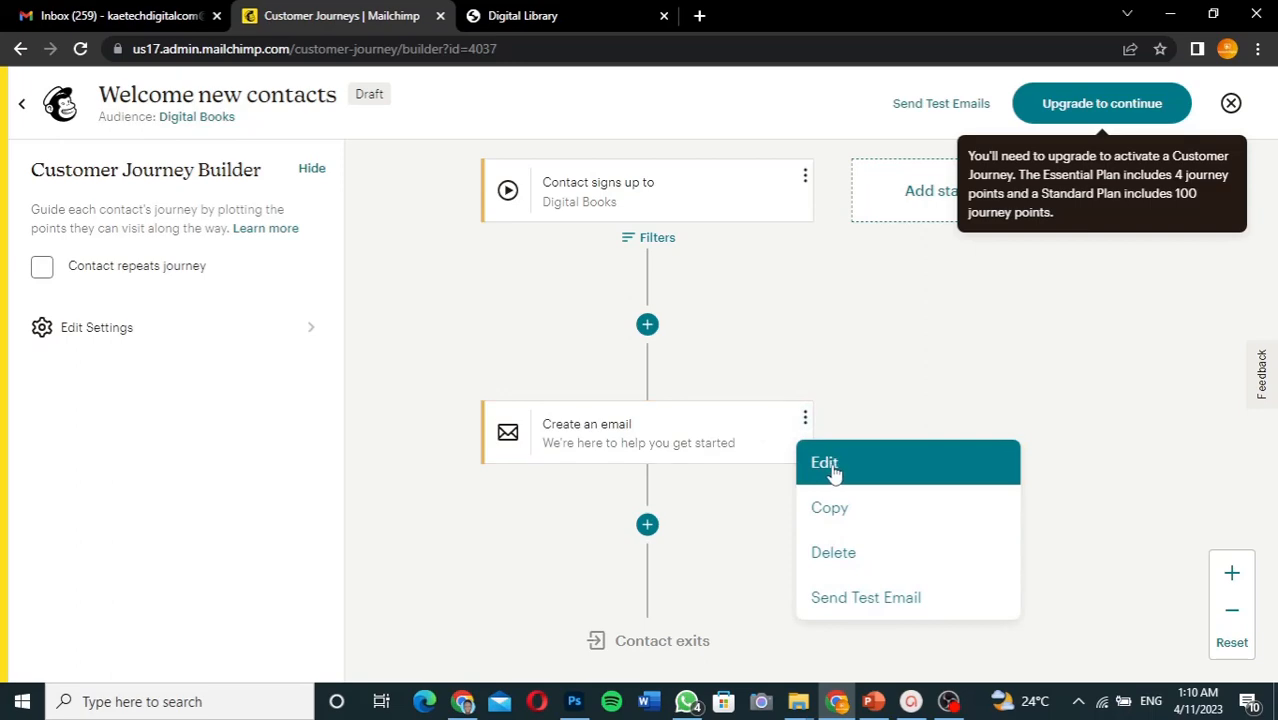
{"action": "left_click", "coordinate": [833, 470]}
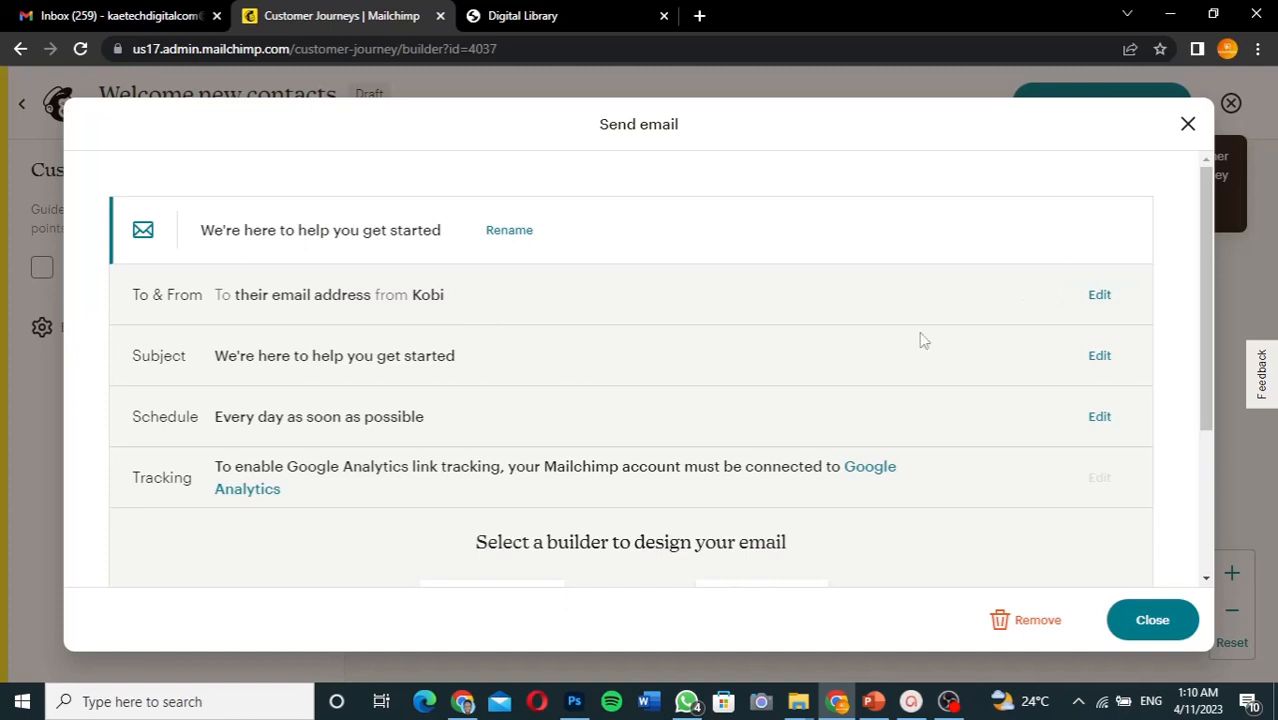
- Change the welcome email's From Name from Kobi to Digital Books and save it
{"action": "left_click", "coordinate": [1113, 294]}
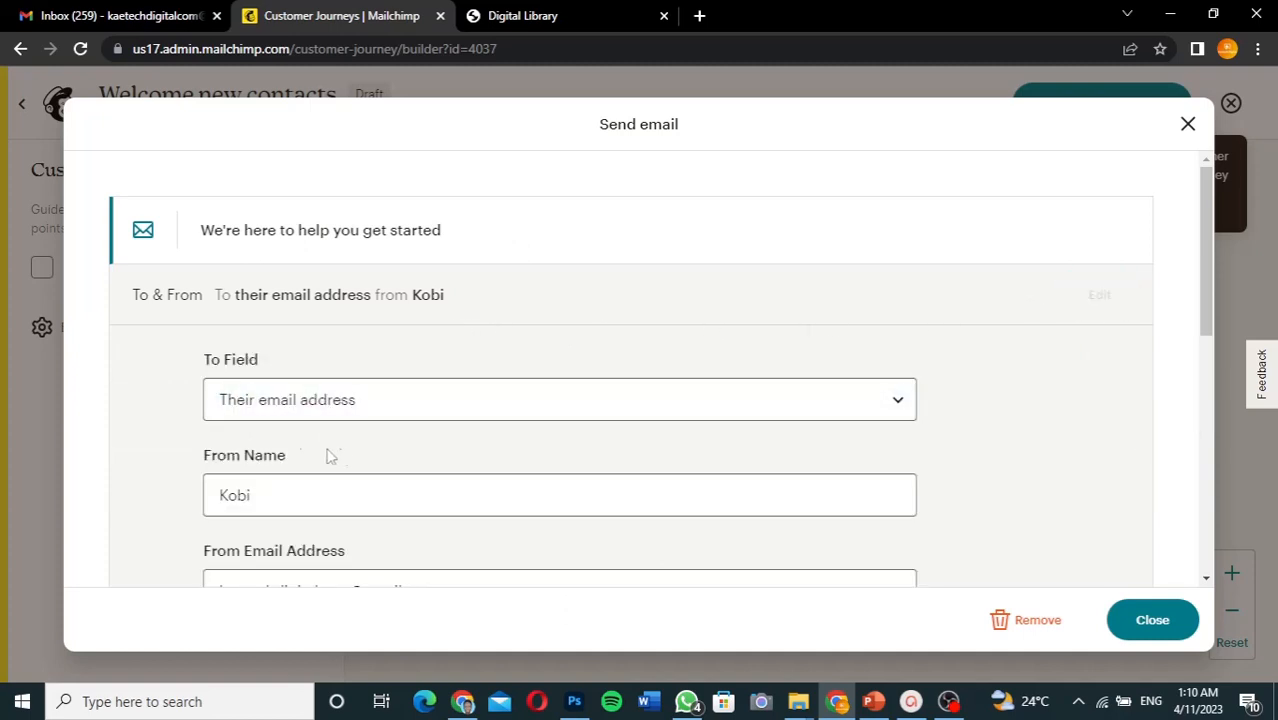
{"action": "scroll", "coordinate": [362, 414], "scroll_direction": "down", "scroll_amount": 1}
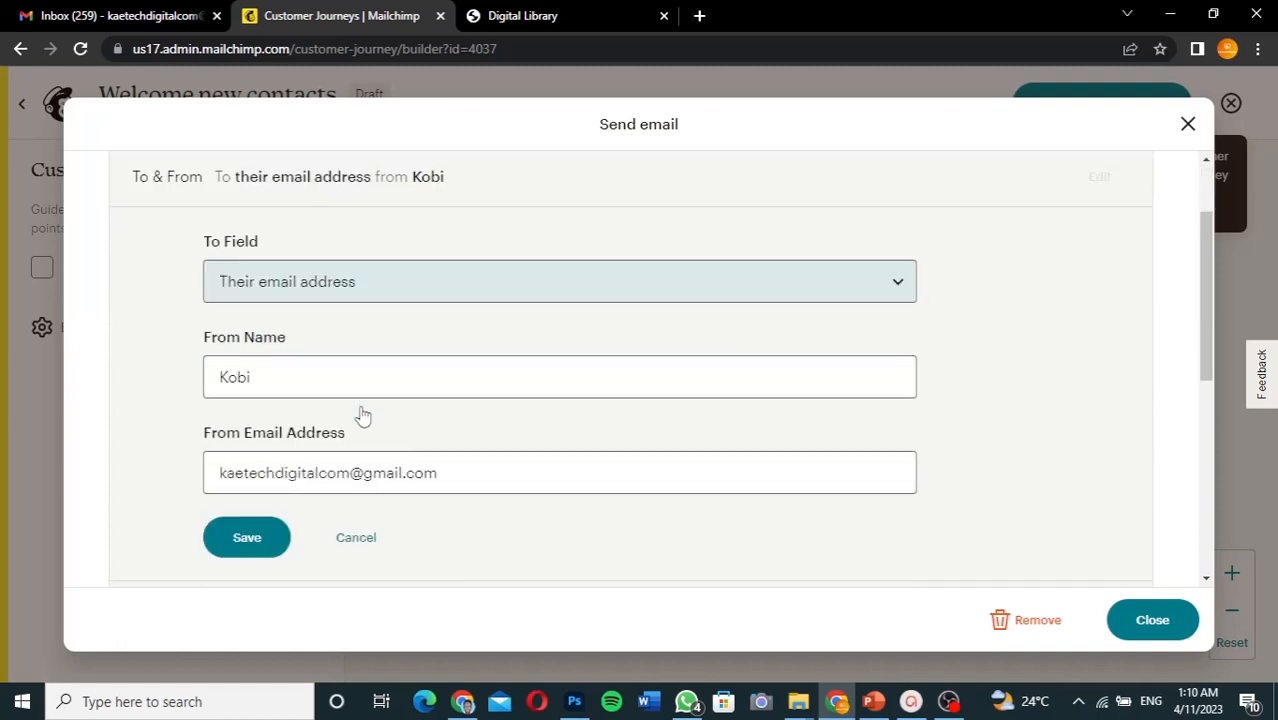
{"action": "left_click_drag", "start_coordinate": [260, 374], "coordinate": [143, 377]}
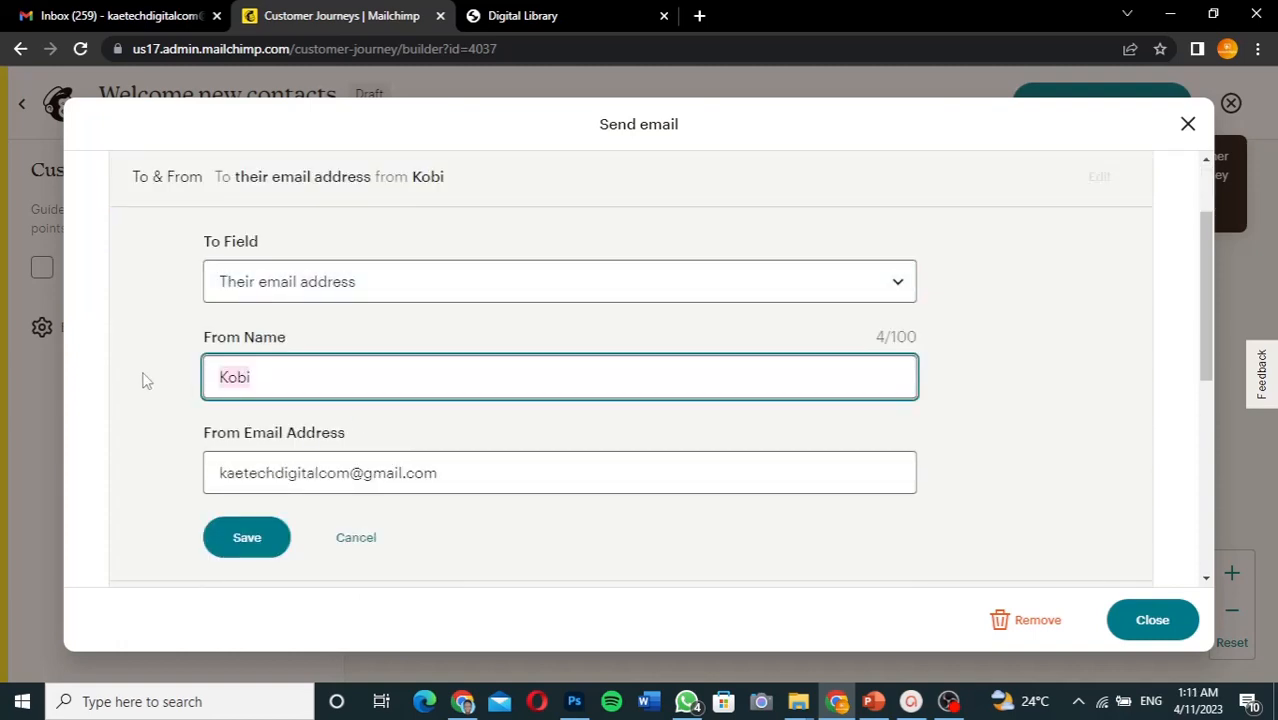
{"action": "type", "text": "Digital Books"}
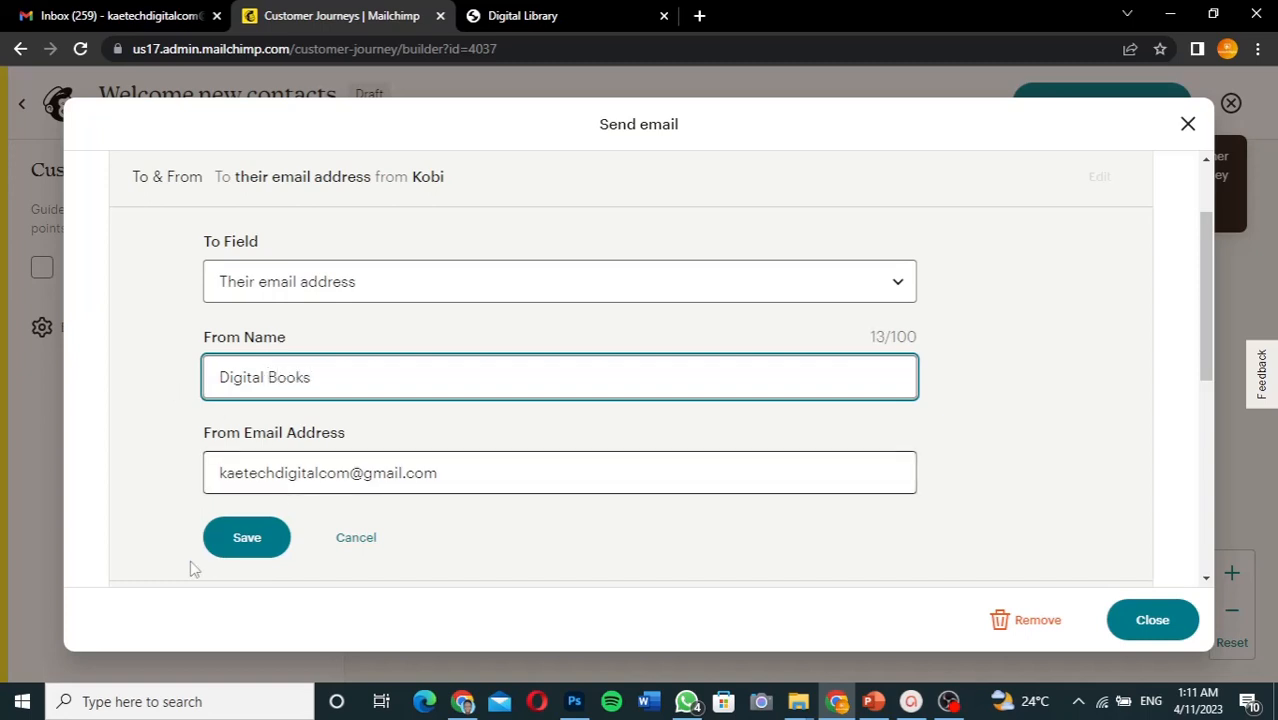
{"action": "left_click", "coordinate": [285, 541]}
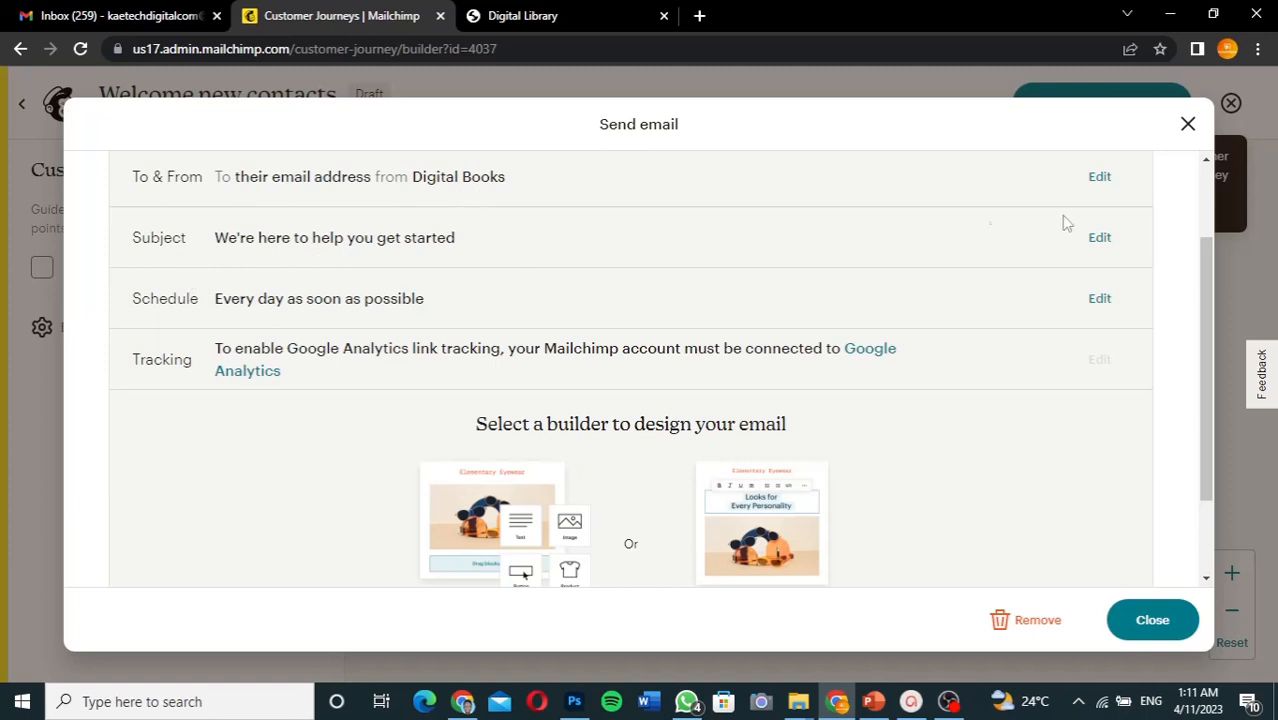
- Replace the welcome email subject with 'Welcome to Digital Books', save, and scroll to the builder options
{"action": "left_click", "coordinate": [1099, 237]}
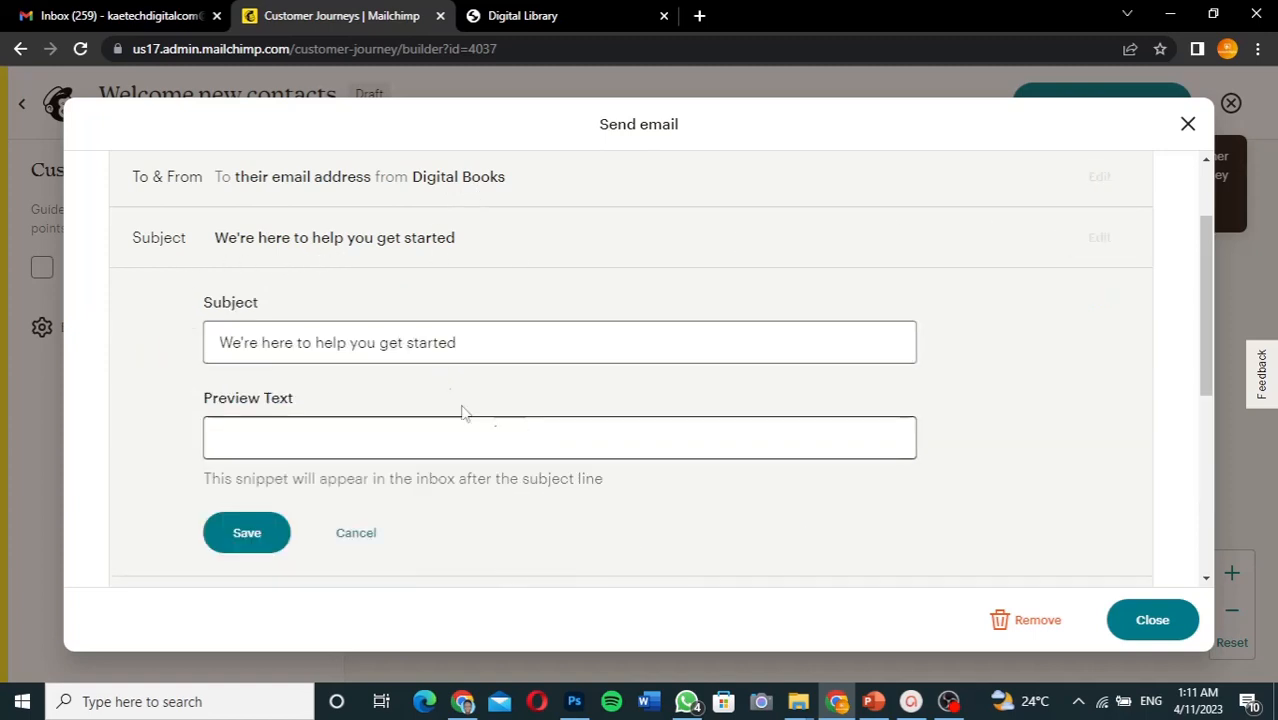
{"action": "left_click_drag", "start_coordinate": [502, 350], "coordinate": [207, 347]}
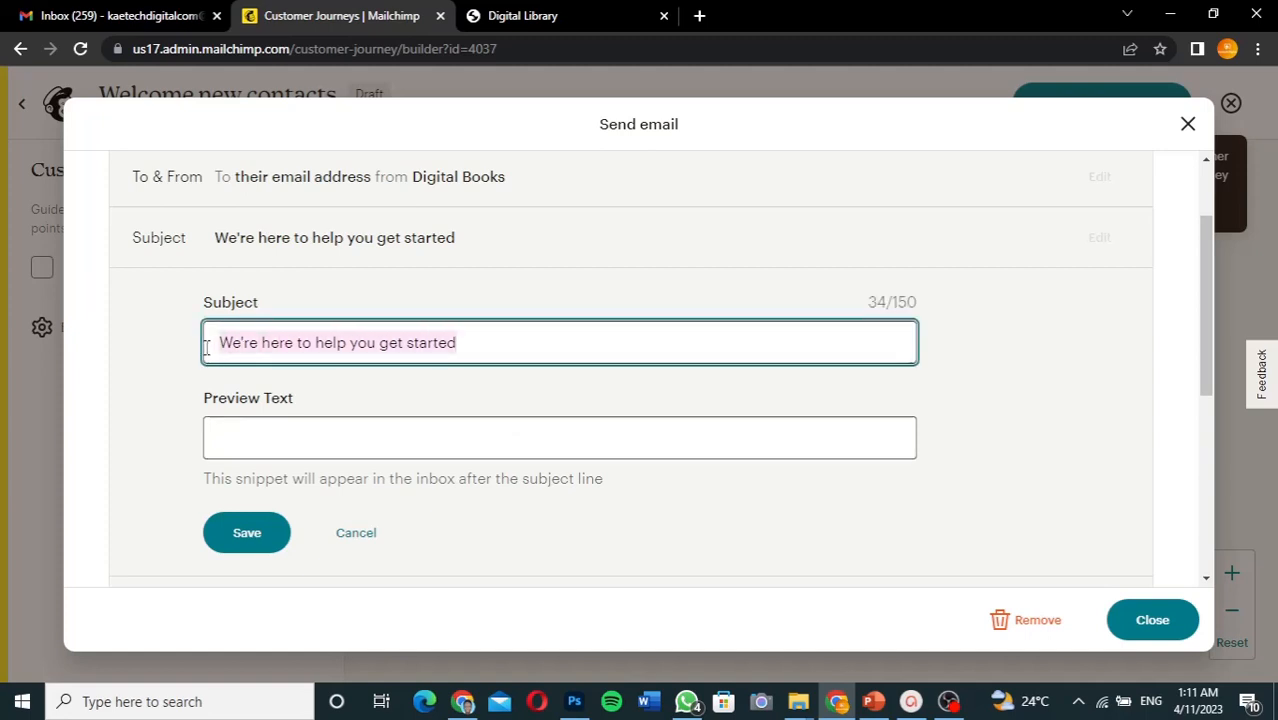
{"action": "type", "text": "Welcom"}
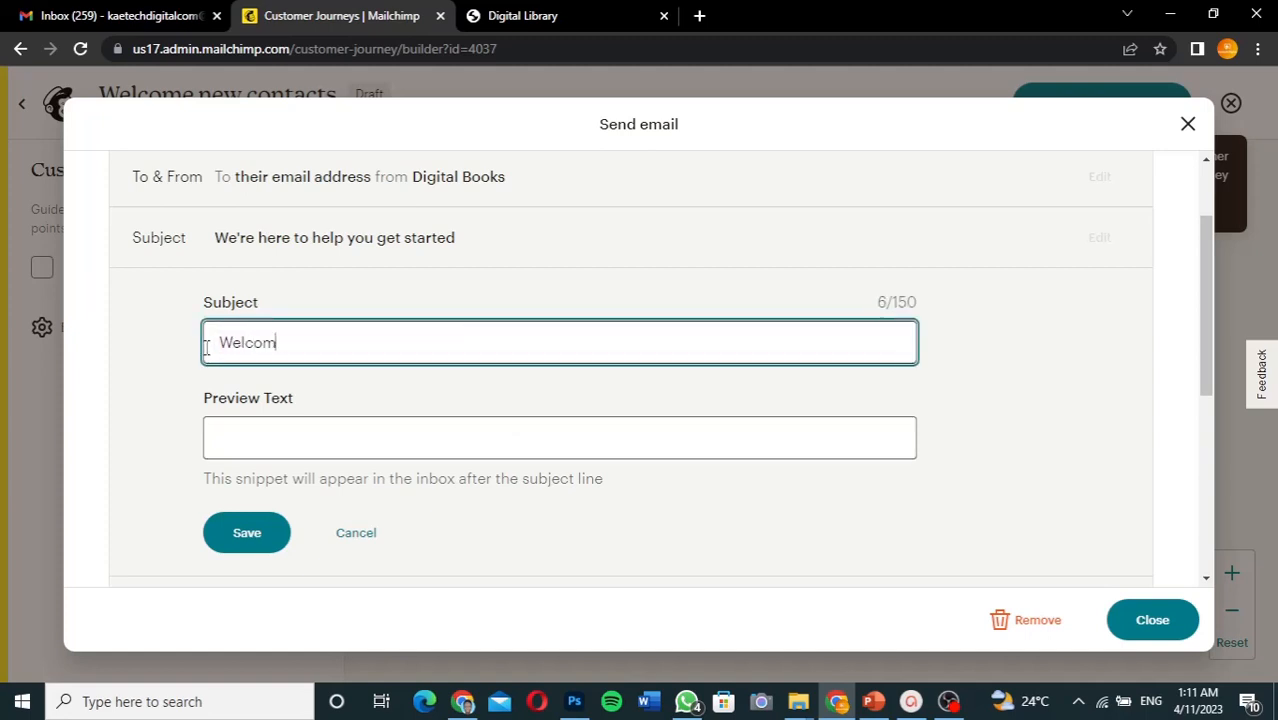
{"action": "type", "text": "e to Digital Books"}
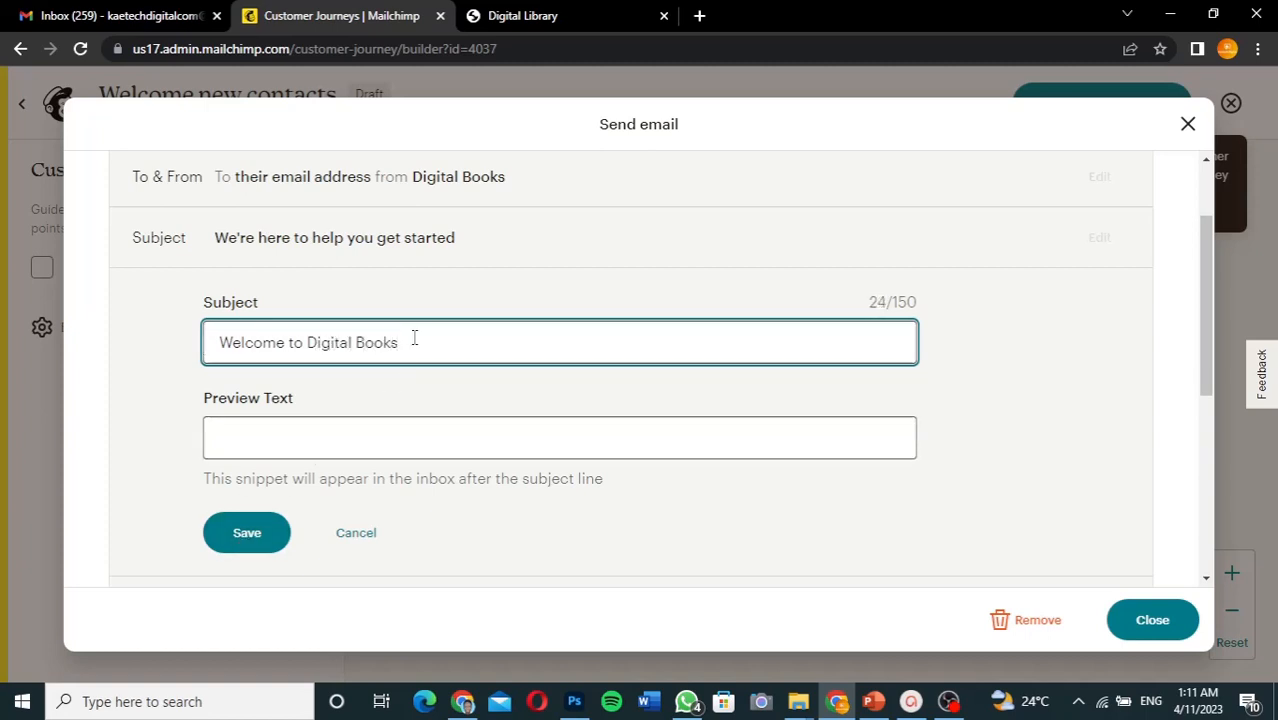
{"action": "left_click", "coordinate": [243, 540]}
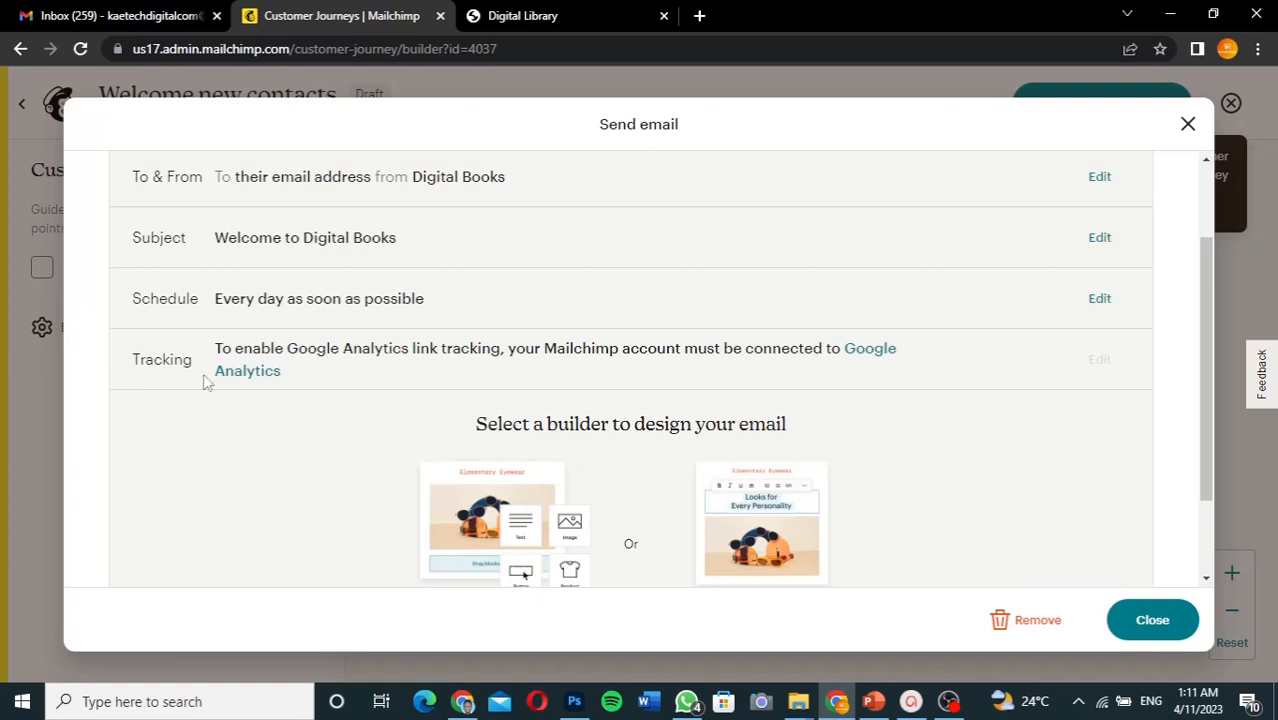
{"action": "scroll", "coordinate": [541, 421], "scroll_direction": "down", "scroll_amount": 2}
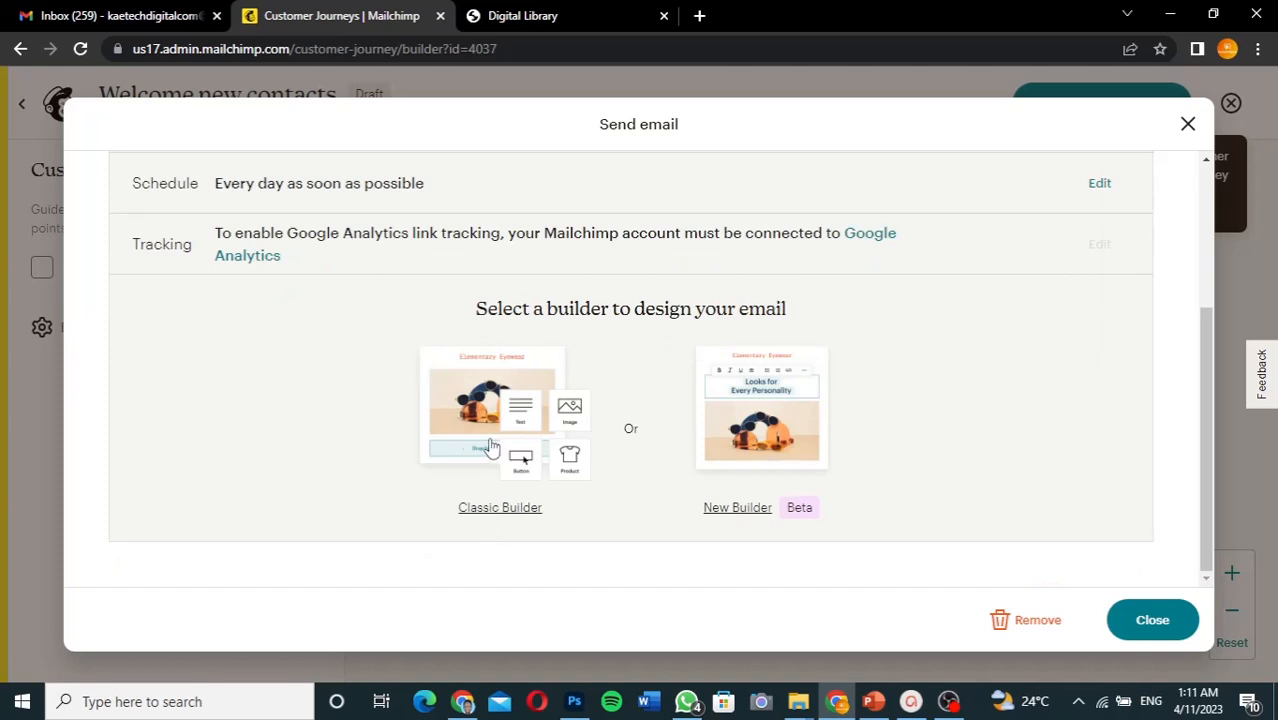
- Choose the classic builder, look over the Make an Announcement template preview, then close it
{"action": "left_click", "coordinate": [500, 508]}
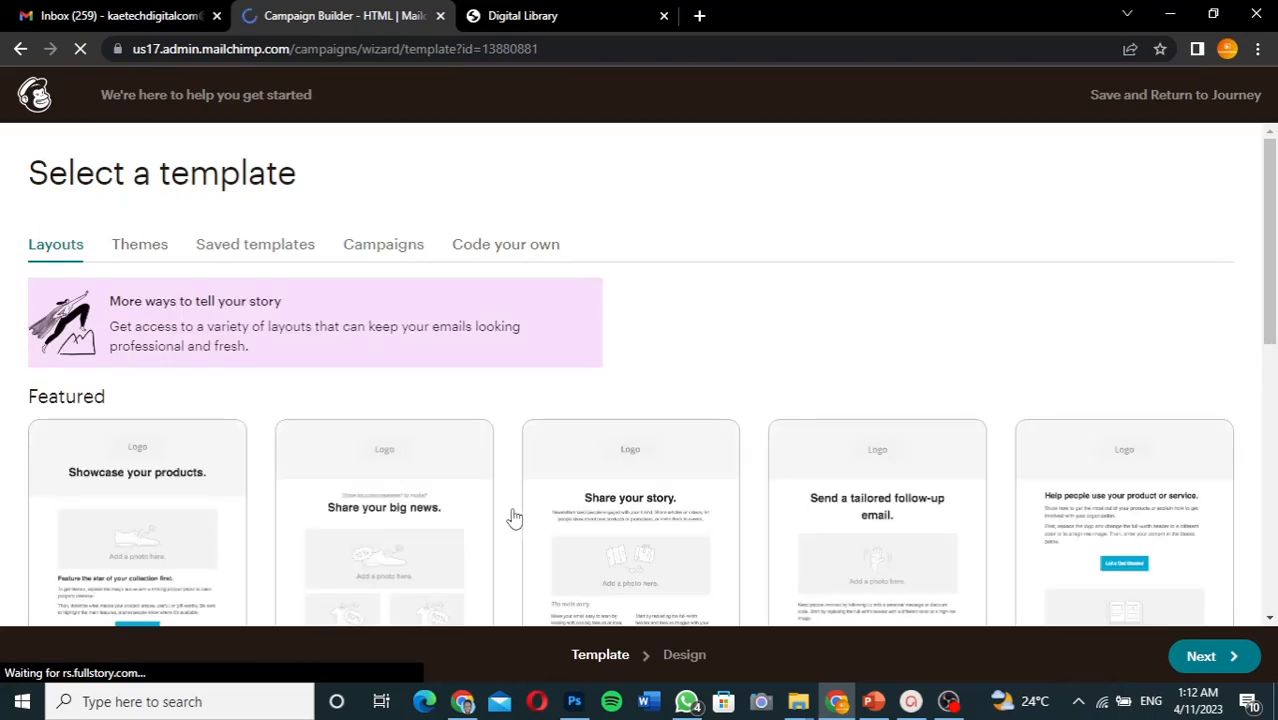
{"action": "scroll", "coordinate": [512, 517], "scroll_direction": "down", "scroll_amount": 2}
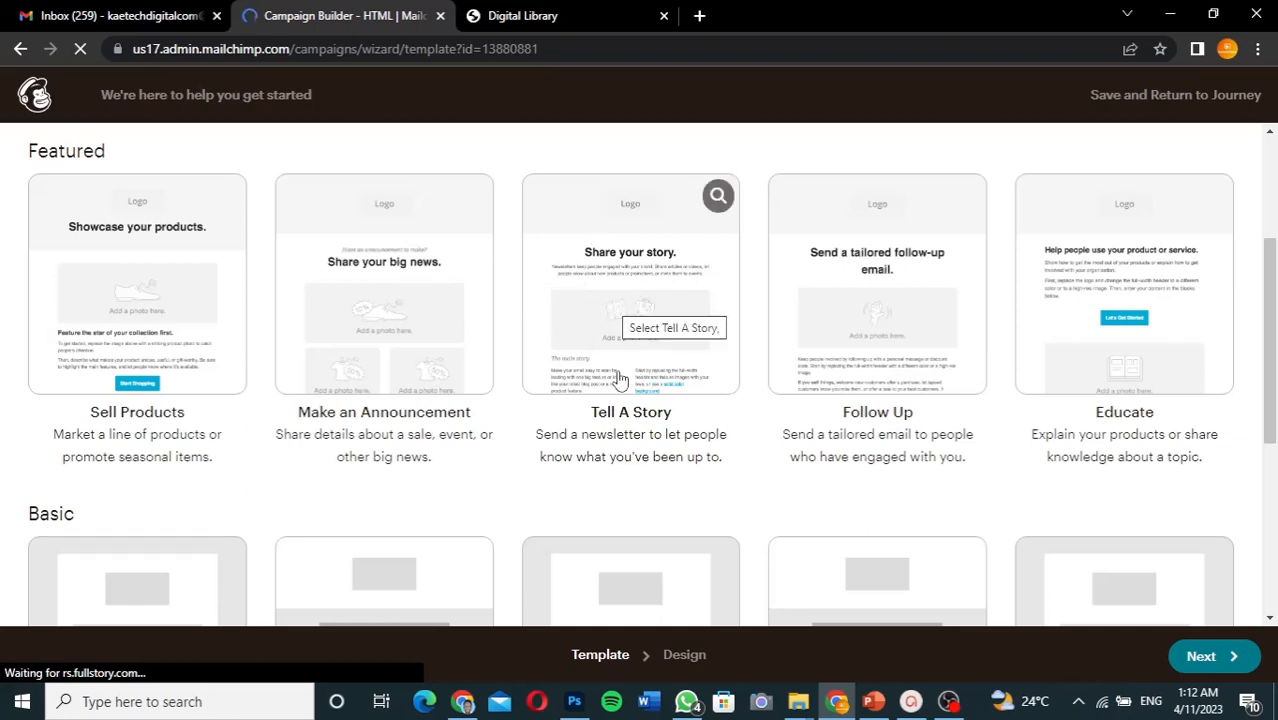
{"action": "mouse_move", "coordinate": [679, 272]}
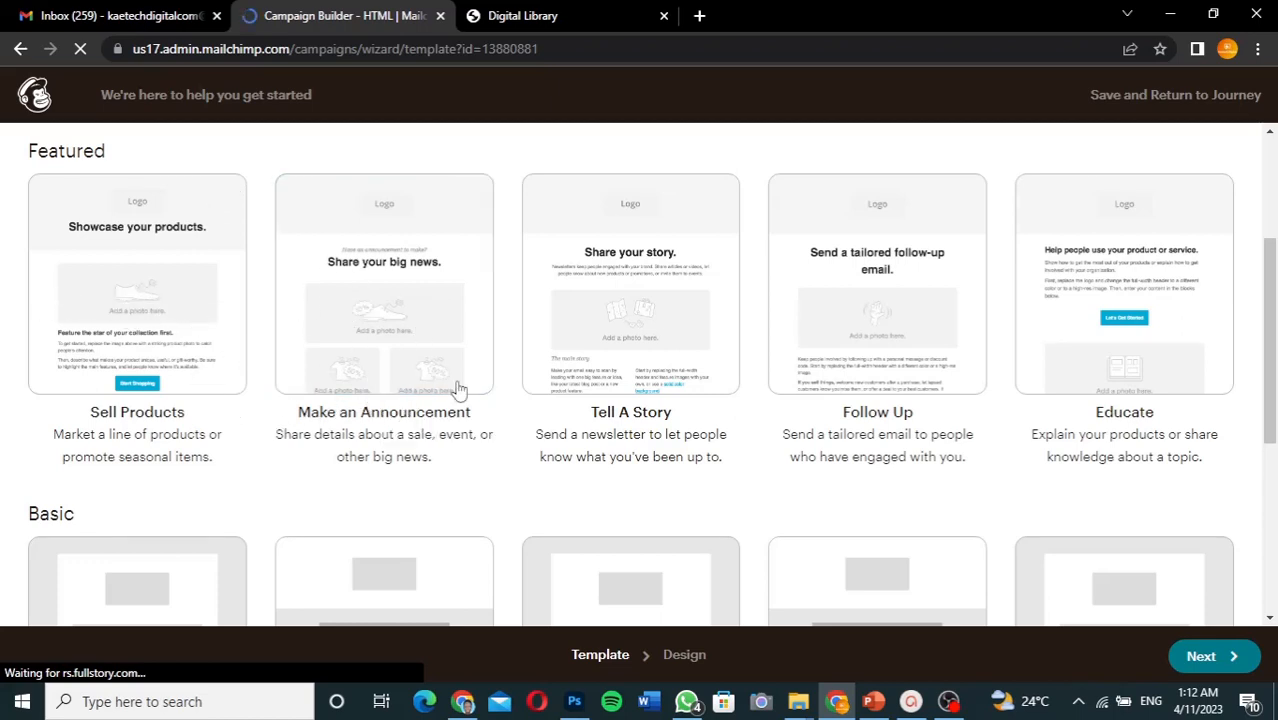
{"action": "scroll", "coordinate": [466, 450], "scroll_direction": "up", "scroll_amount": 3}
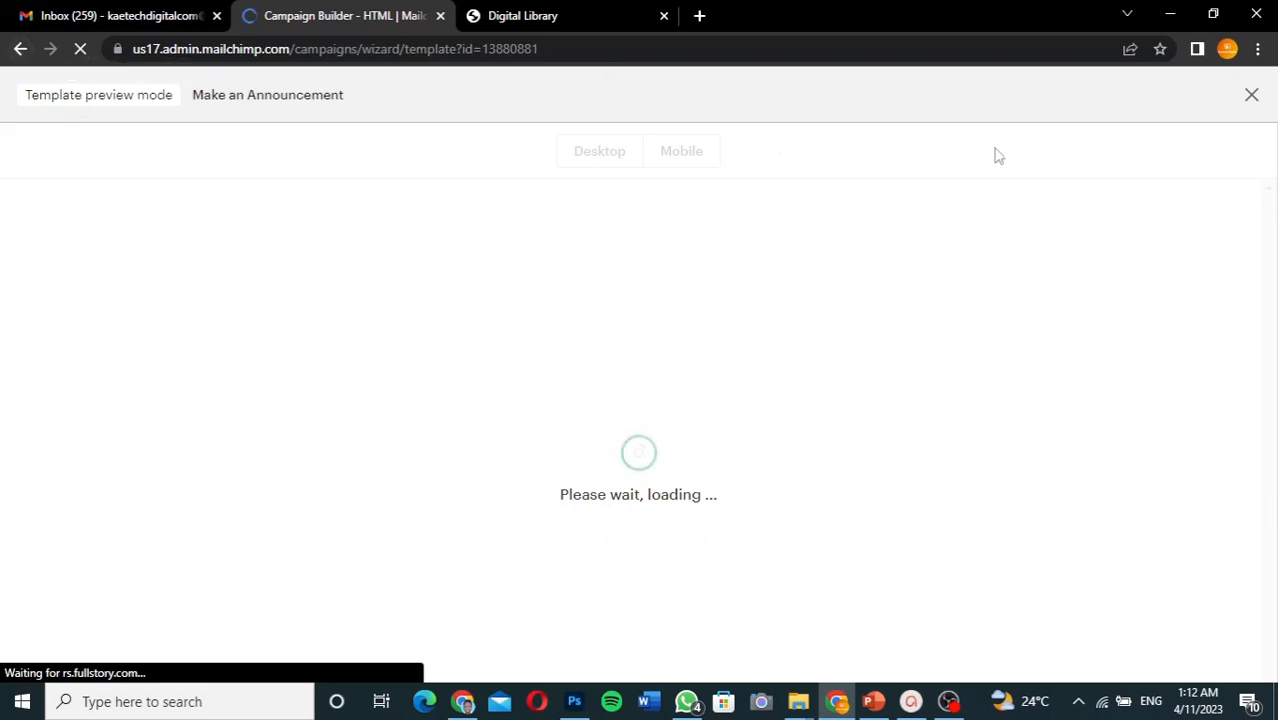
{"action": "left_click", "coordinate": [1253, 97]}
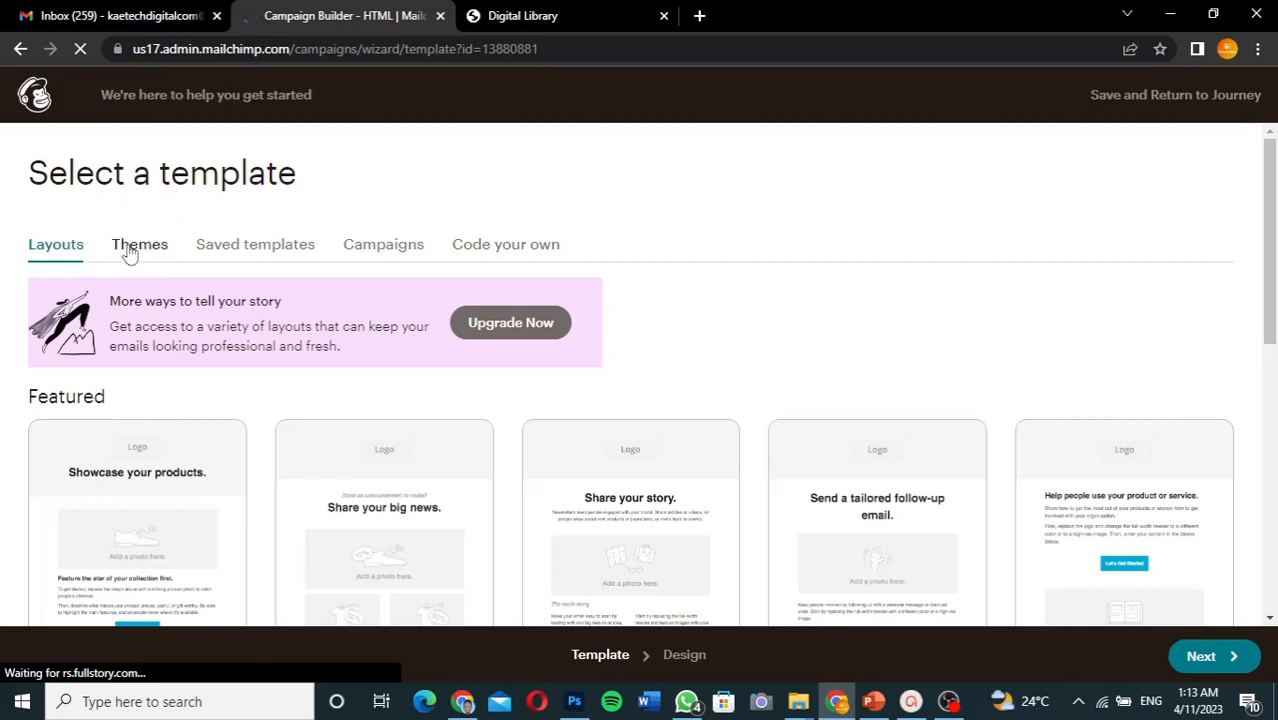
- Browse the Featured email themes and select the Fall Colors theme
{"action": "left_click", "coordinate": [129, 254]}
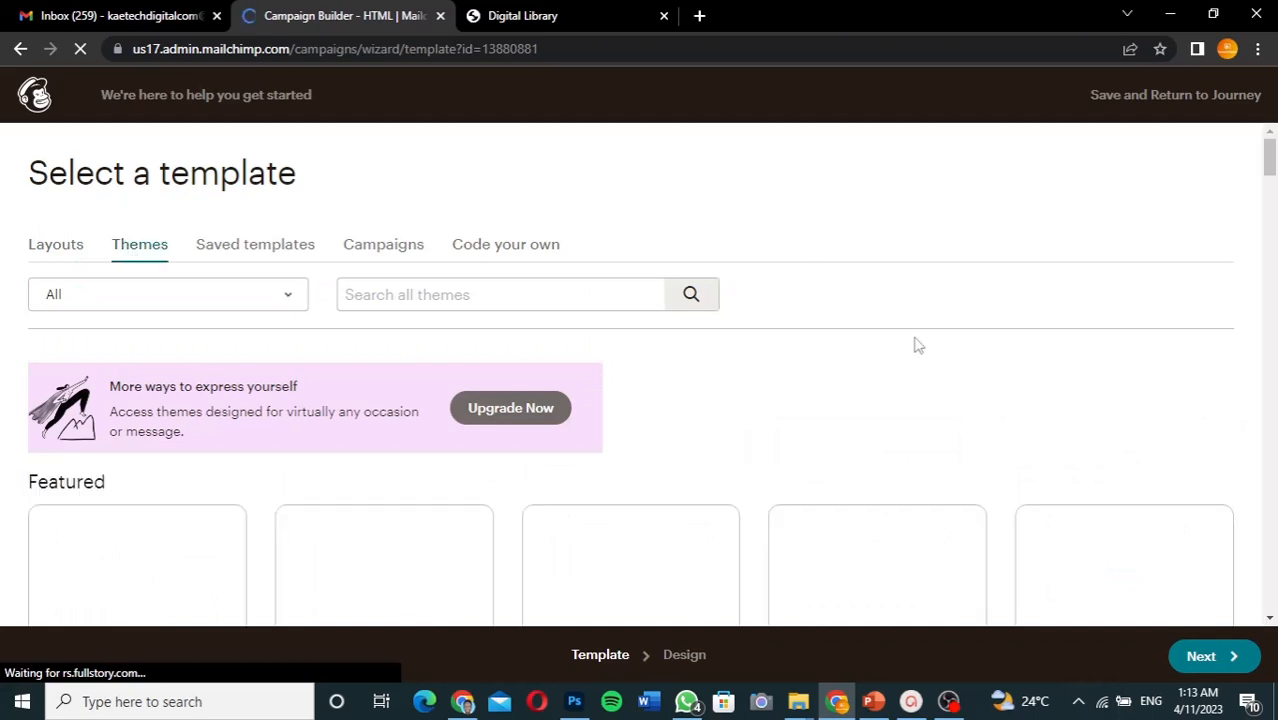
{"action": "scroll", "coordinate": [918, 345], "scroll_direction": "down", "scroll_amount": 2}
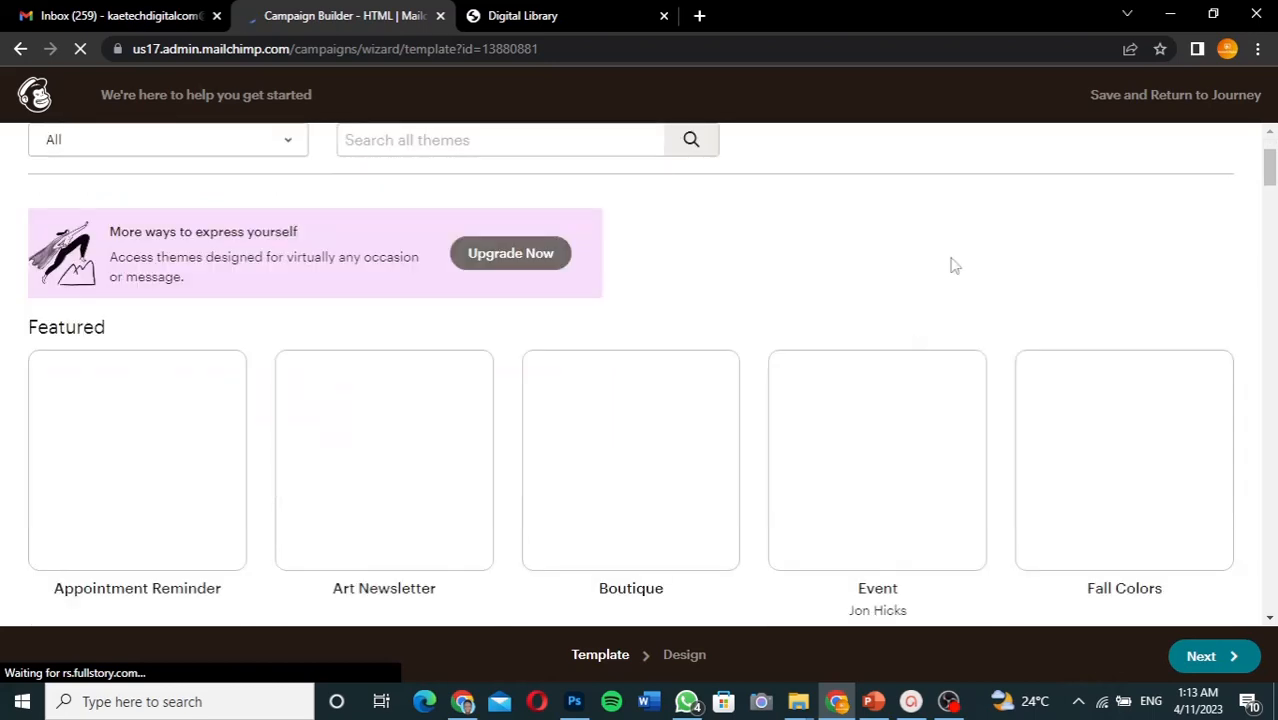
{"action": "scroll", "coordinate": [960, 263], "scroll_direction": "down", "scroll_amount": 2}
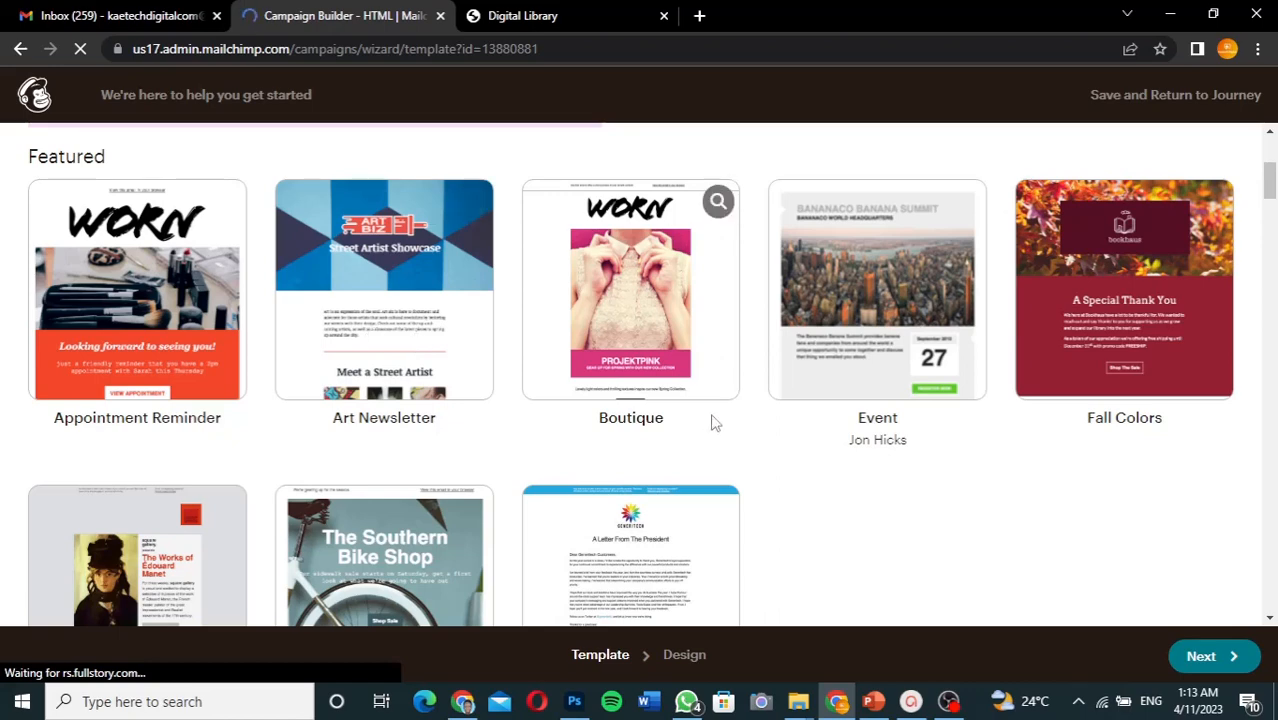
{"action": "scroll", "coordinate": [865, 485], "scroll_direction": "down", "scroll_amount": 2}
{"action": "scroll", "coordinate": [862, 485], "scroll_direction": "down", "scroll_amount": 1}
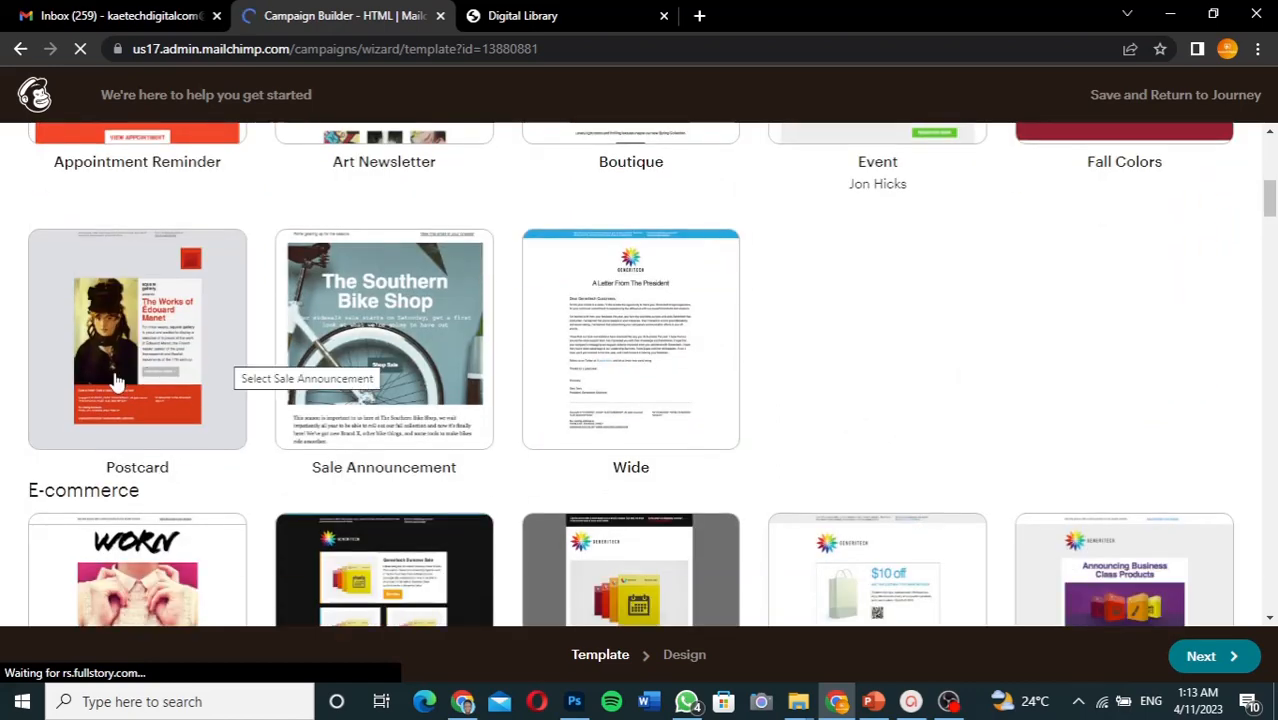
{"action": "scroll", "coordinate": [862, 335], "scroll_direction": "up", "scroll_amount": 2}
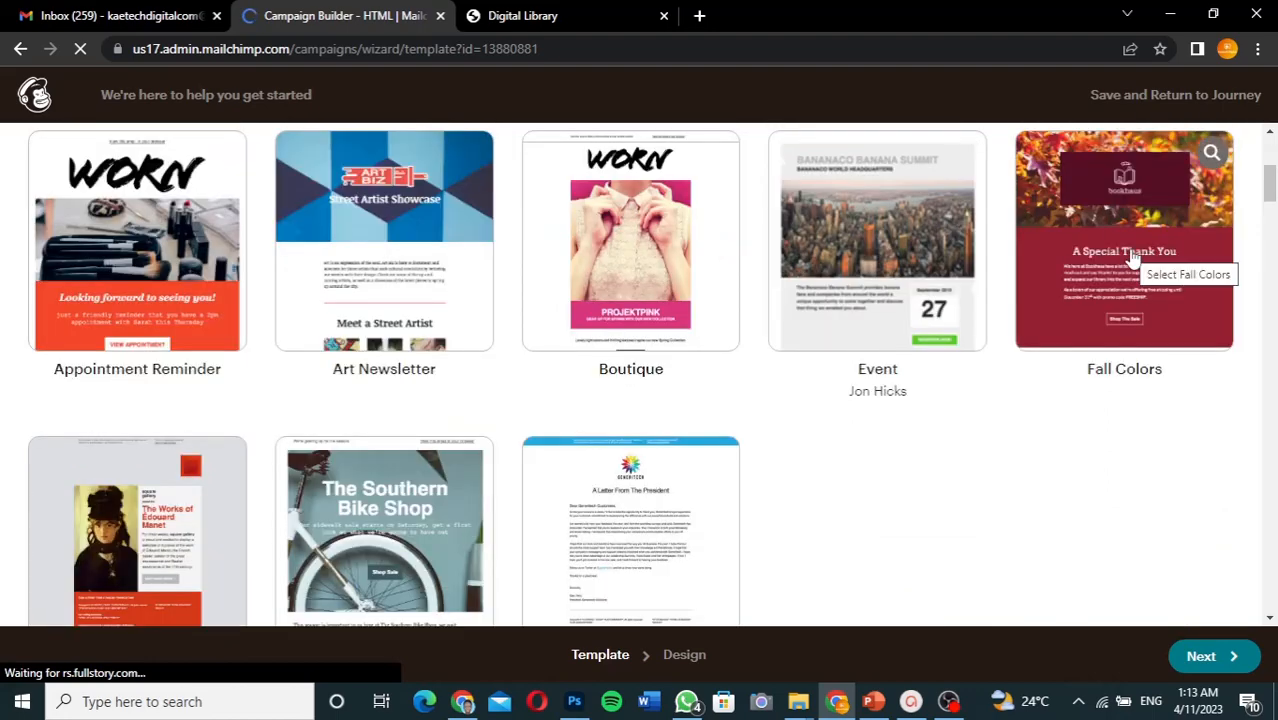
{"action": "scroll", "coordinate": [1133, 258], "scroll_direction": "up", "scroll_amount": 2}
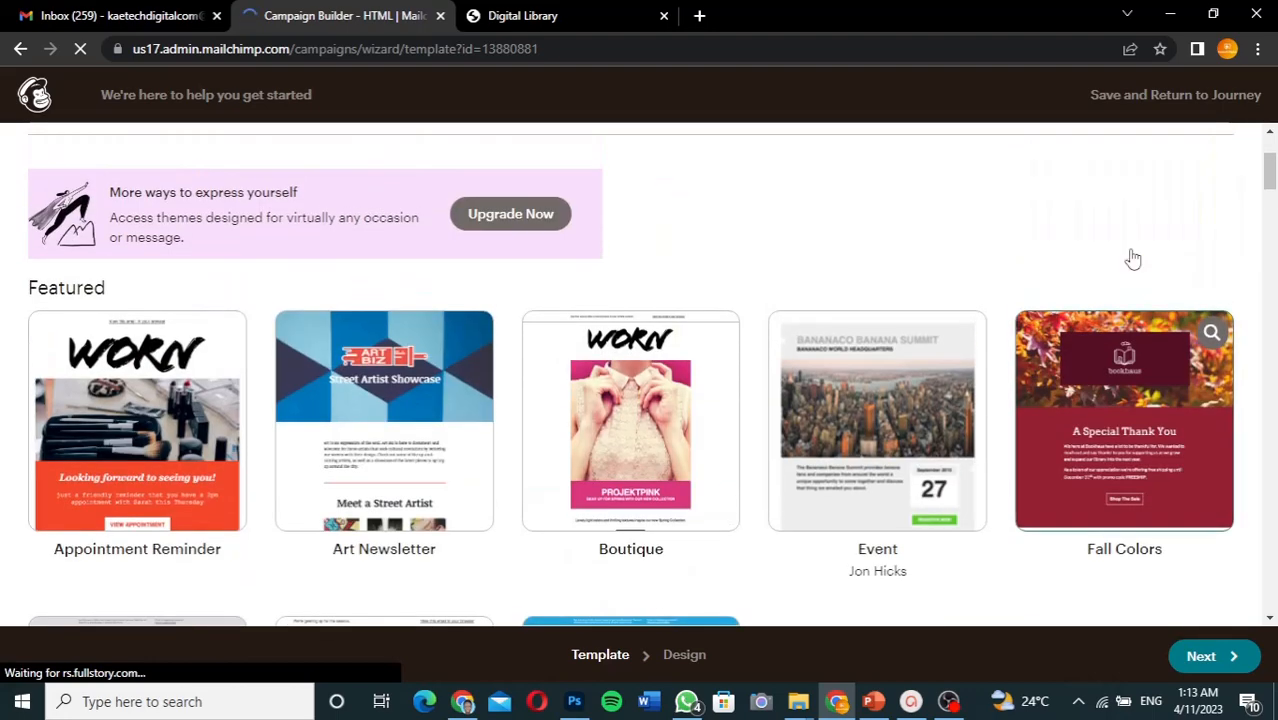
{"action": "left_click", "coordinate": [1144, 447]}
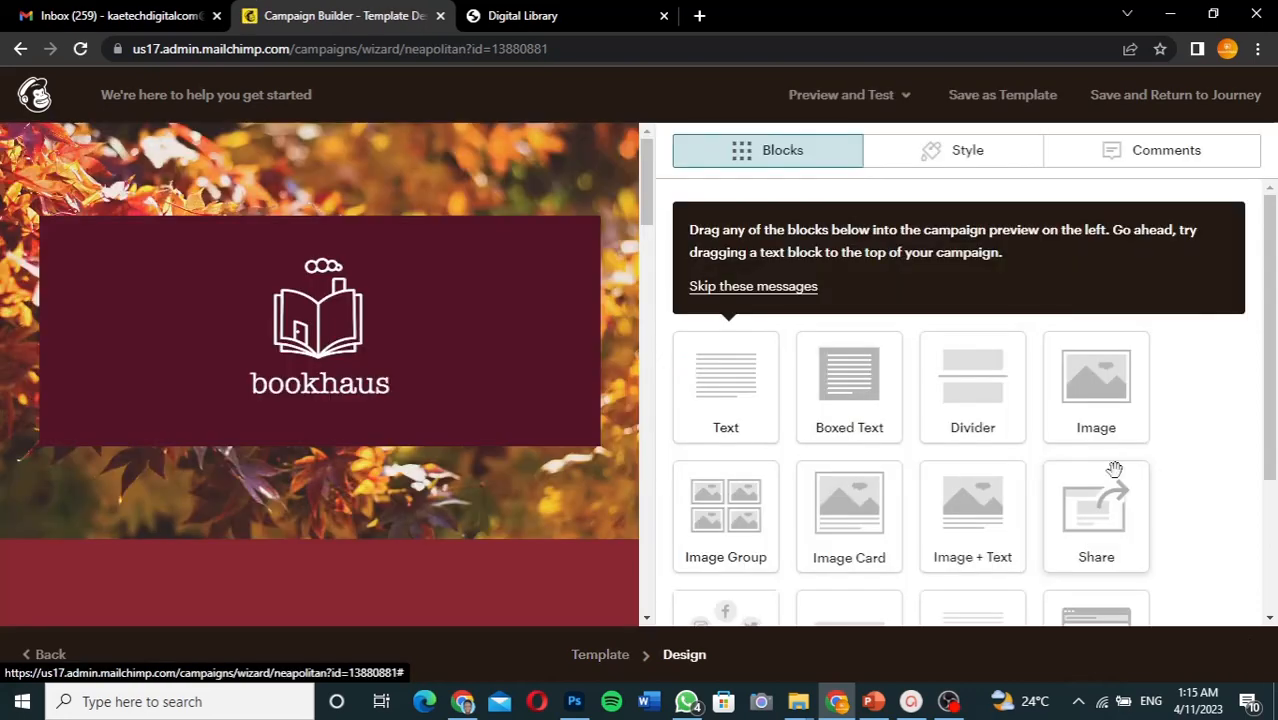
- Scroll the Fall Colors bookhaus design preview down to the 'A Special Thank You' section
{"action": "mouse_move", "coordinate": [408, 337]}
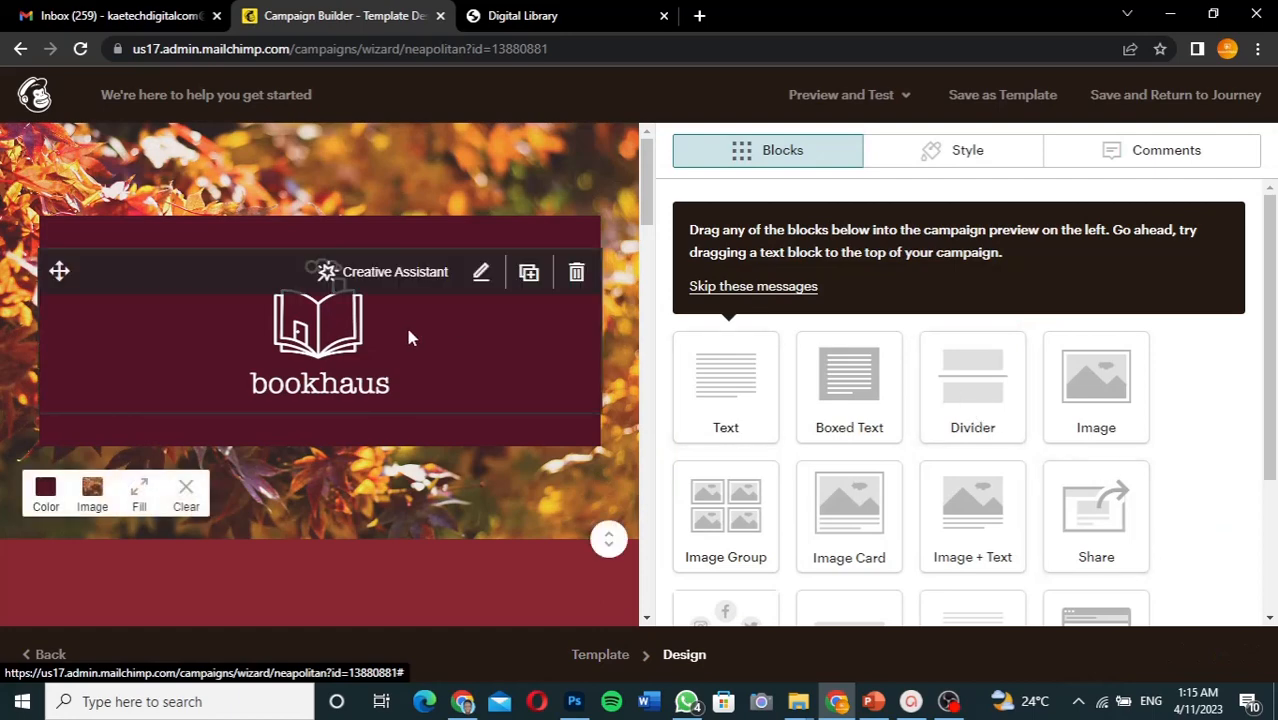
{"action": "scroll", "coordinate": [408, 337], "scroll_direction": "down", "scroll_amount": 5}
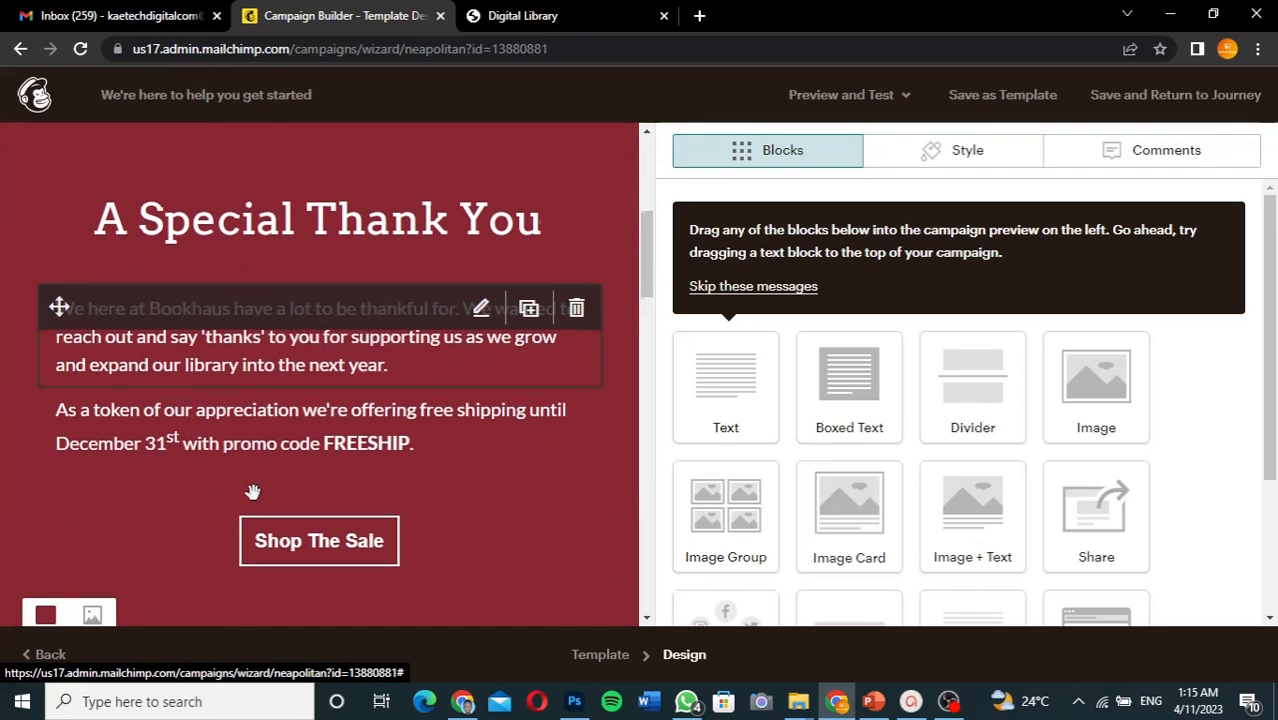
{"action": "scroll", "coordinate": [252, 494], "scroll_direction": "down", "scroll_amount": 2}
{"action": "scroll", "coordinate": [254, 500], "scroll_direction": "up", "scroll_amount": 3}
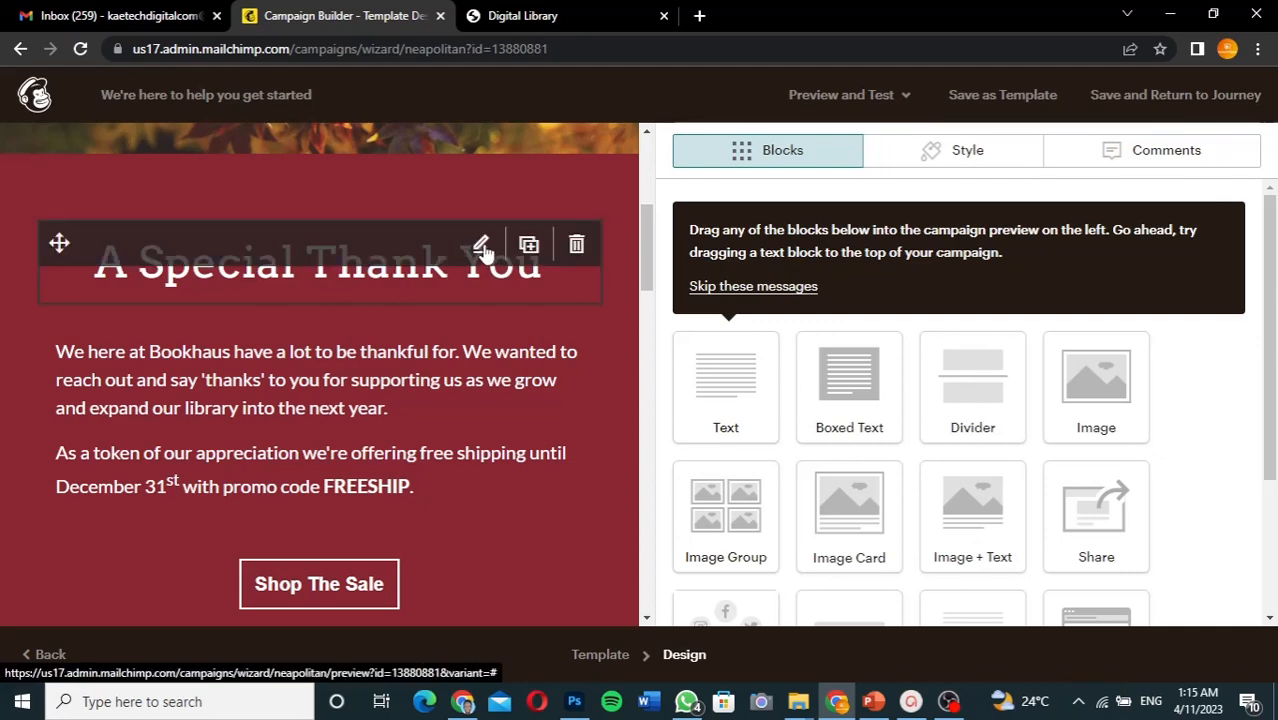
- Replace the 'A Special Thank You' heading text with 'Welcome to Digital Books'
{"action": "left_click", "coordinate": [485, 251]}
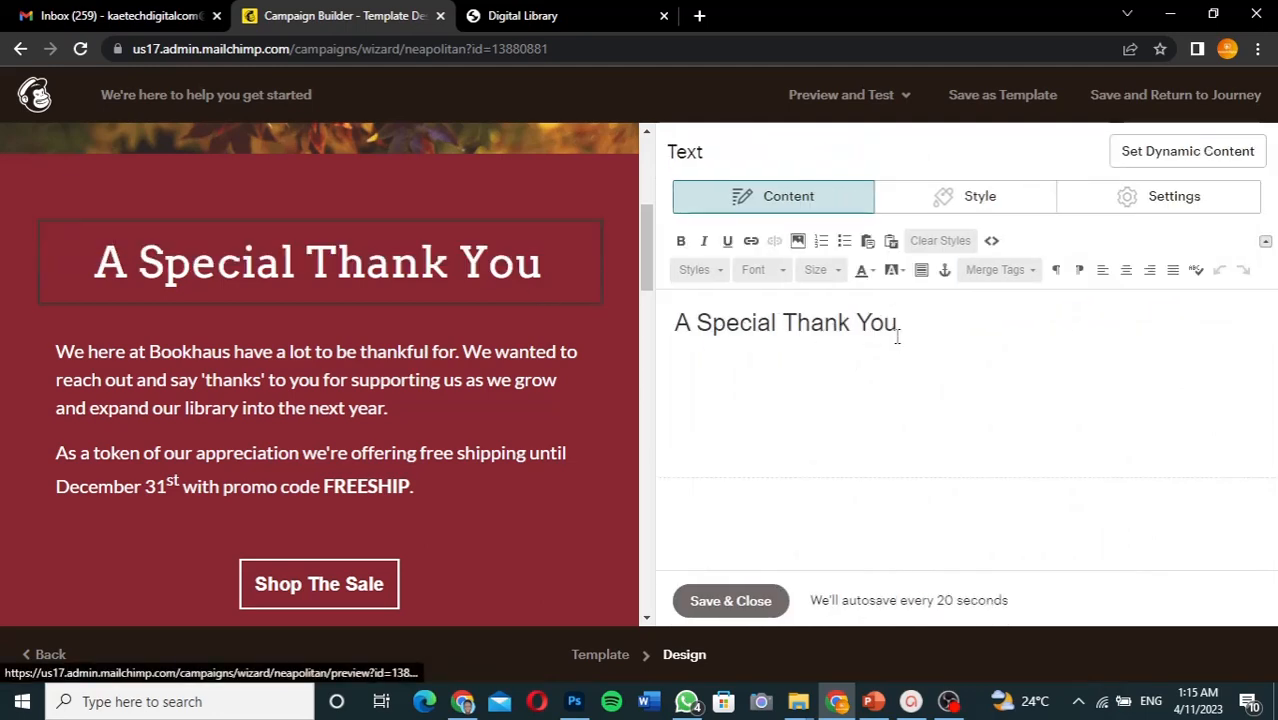
{"action": "left_click_drag", "start_coordinate": [907, 322], "coordinate": [671, 322]}
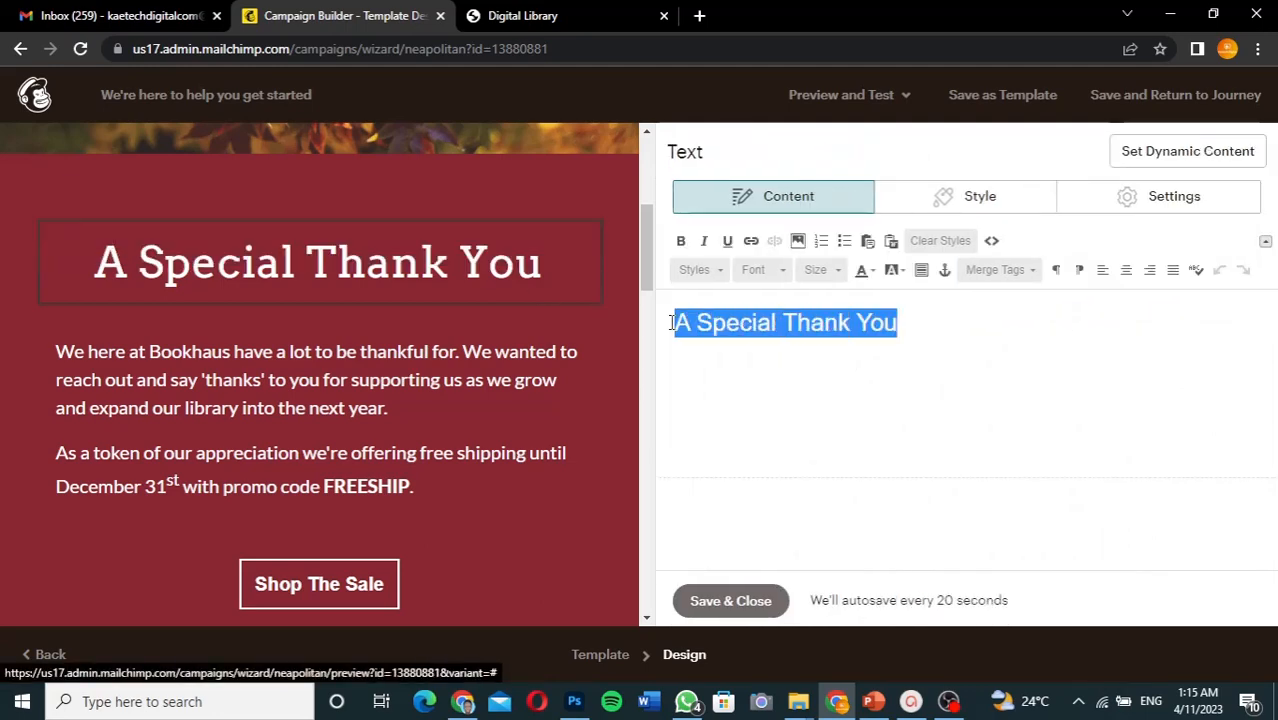
{"action": "type", "text": "Welcome"}
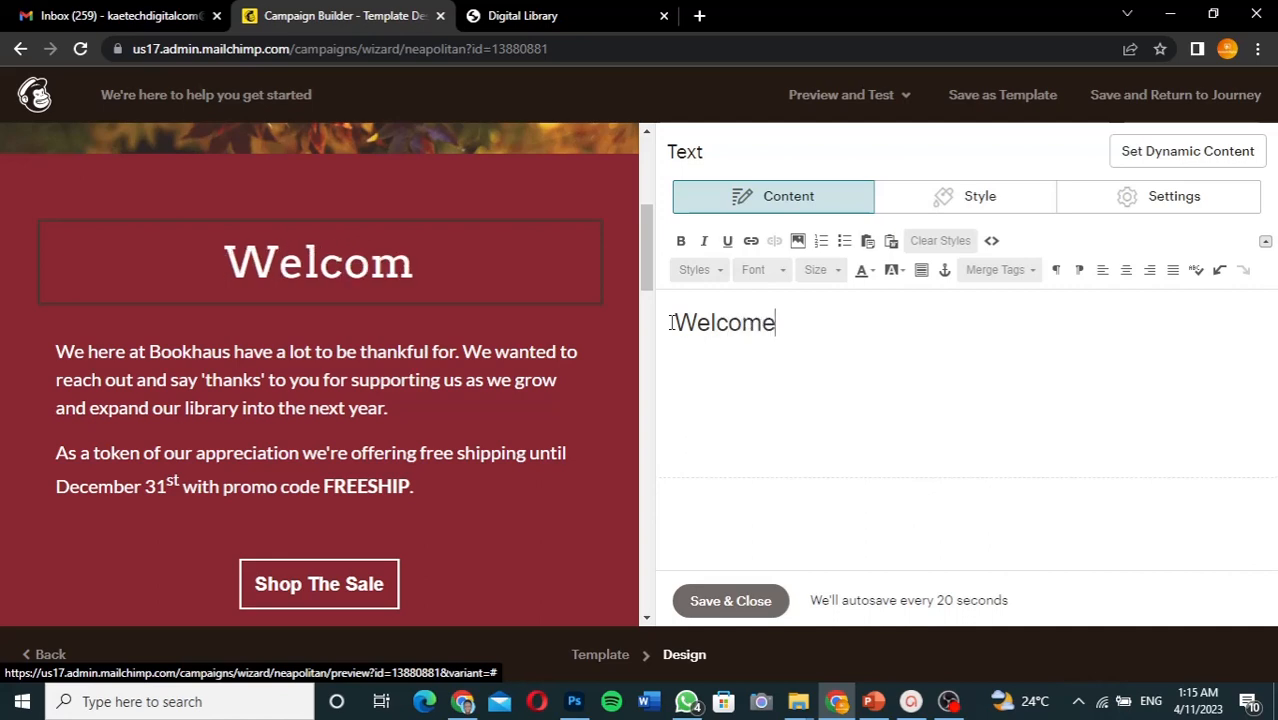
{"action": "type", "text": " to "}
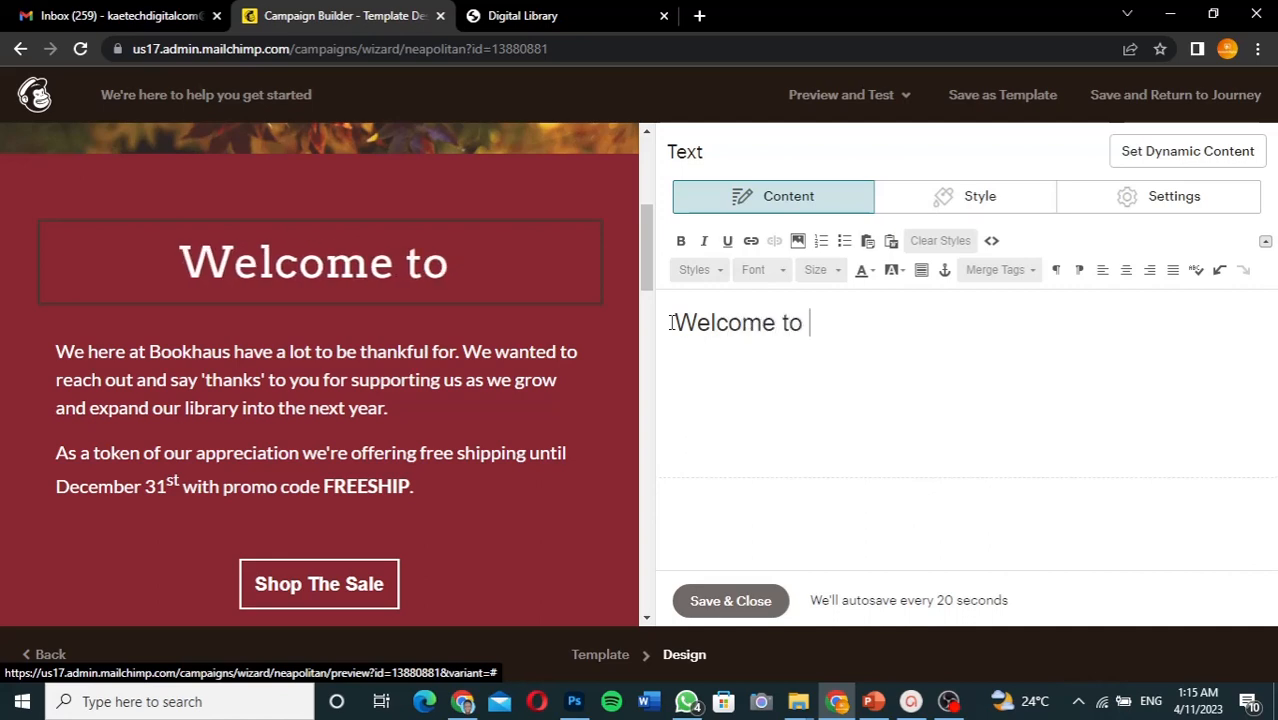
{"action": "type", "text": "Digita"}
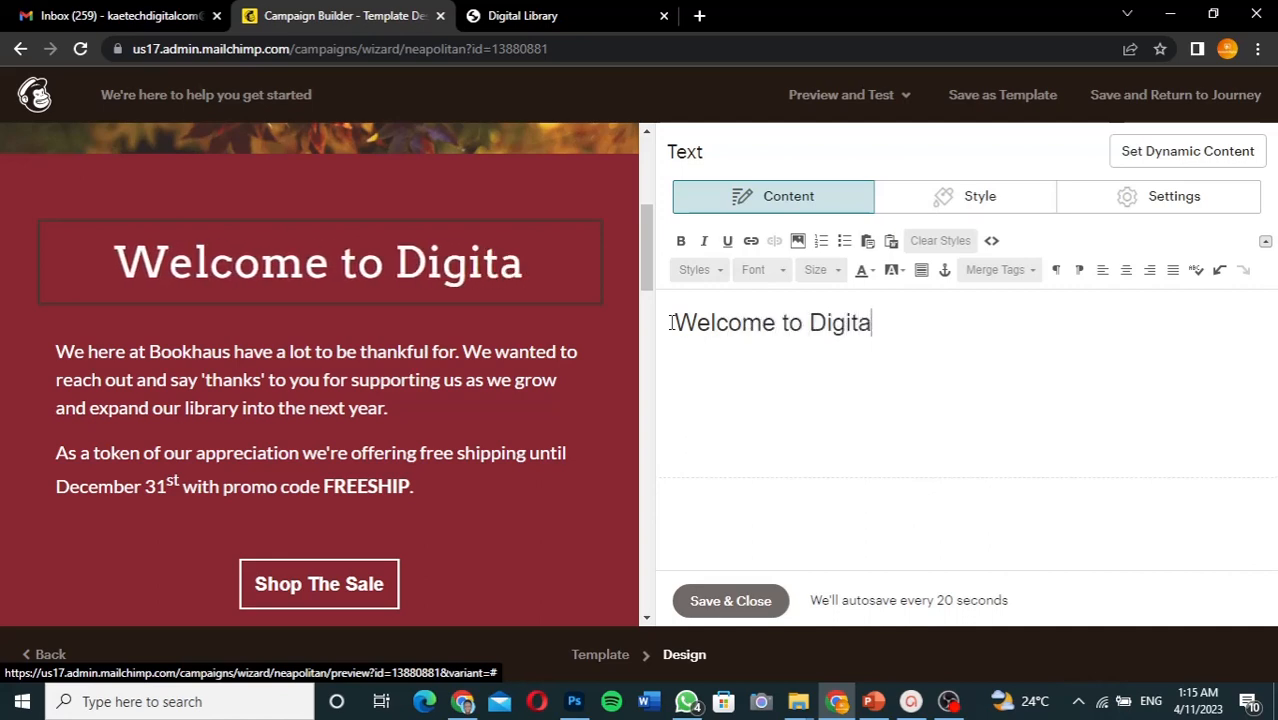
{"action": "type", "text": "l Book"}
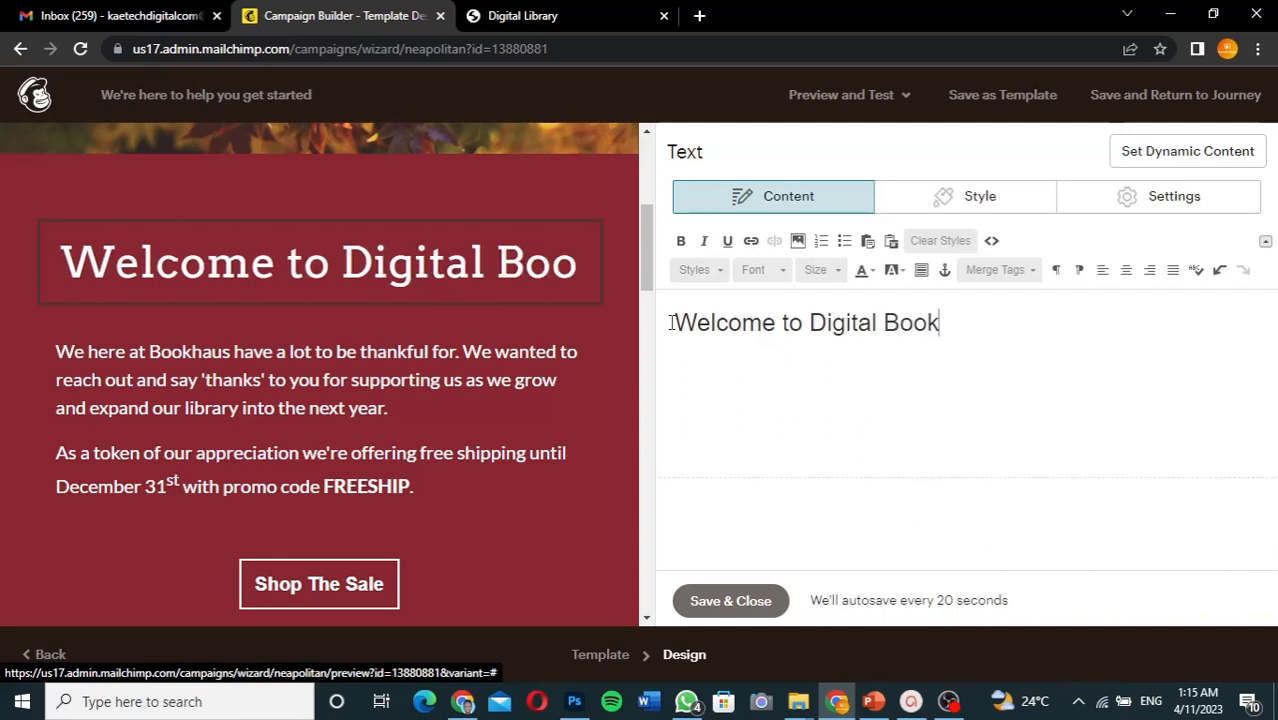
{"action": "type", "text": "s"}
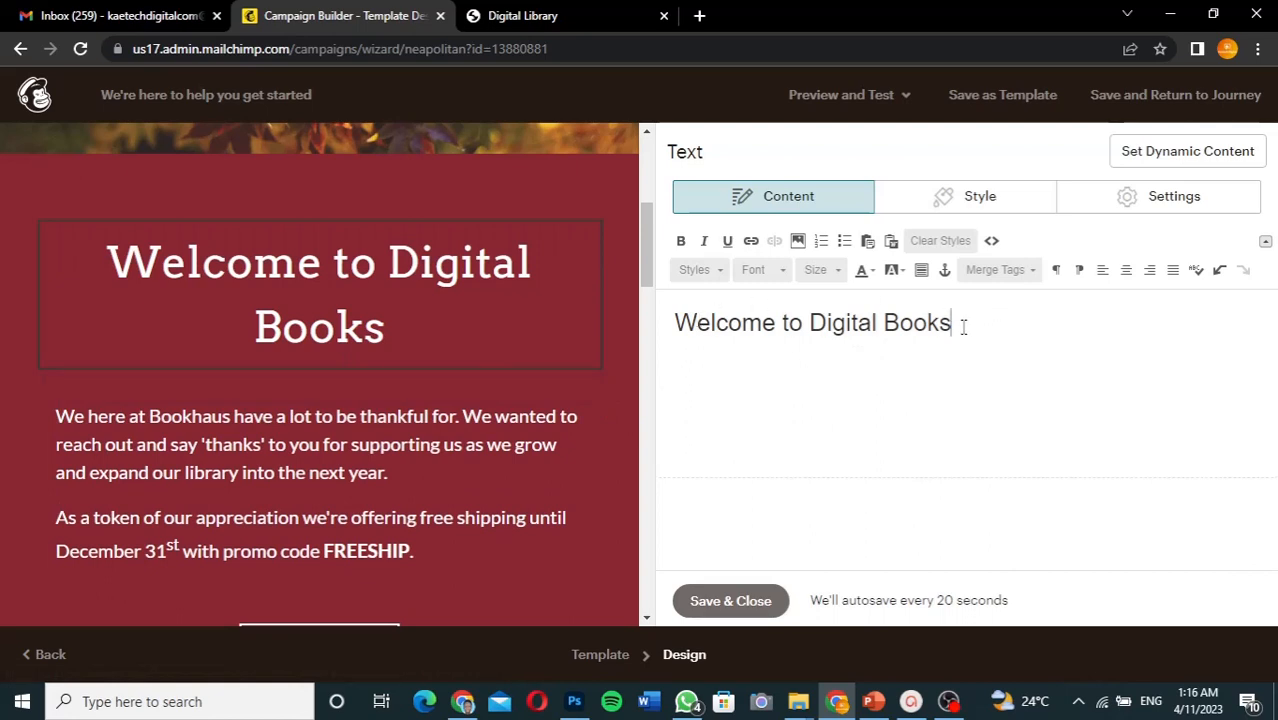
{"action": "left_click_drag", "start_coordinate": [958, 324], "coordinate": [672, 316]}
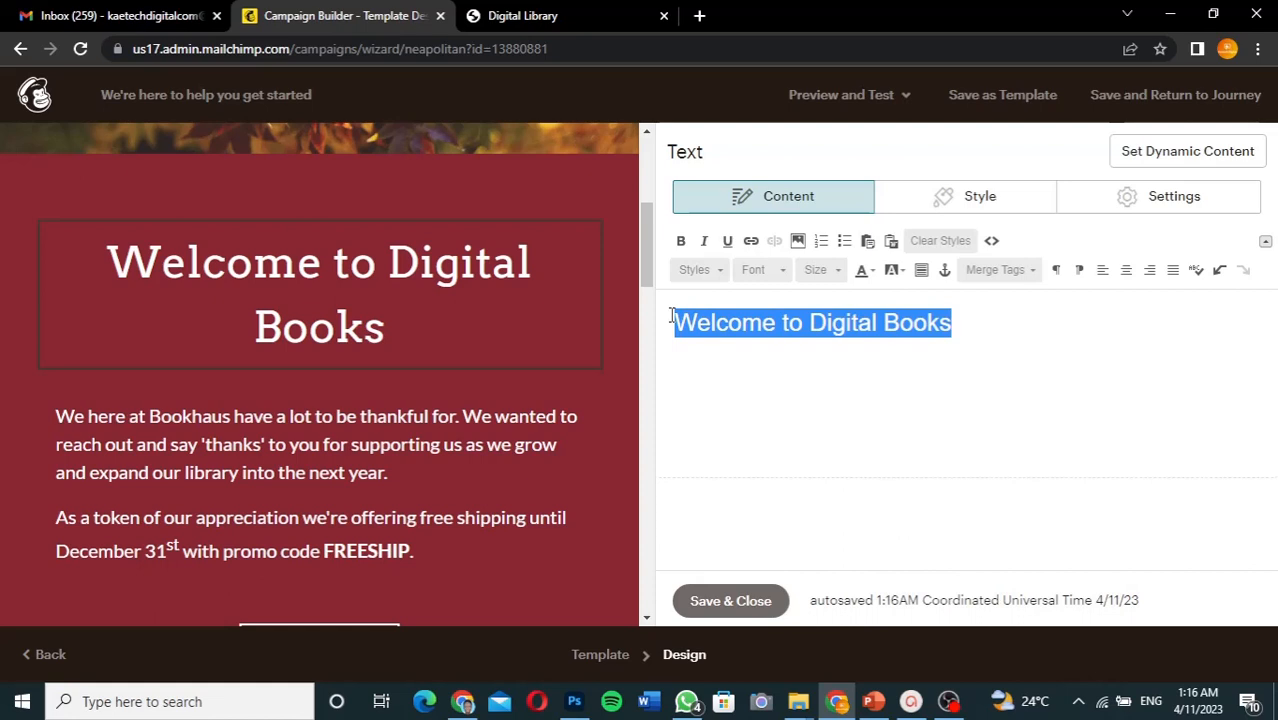
- Set the 'Welcome to Digital Books' heading to font size 30 and save the text block
{"action": "left_click", "coordinate": [826, 272]}
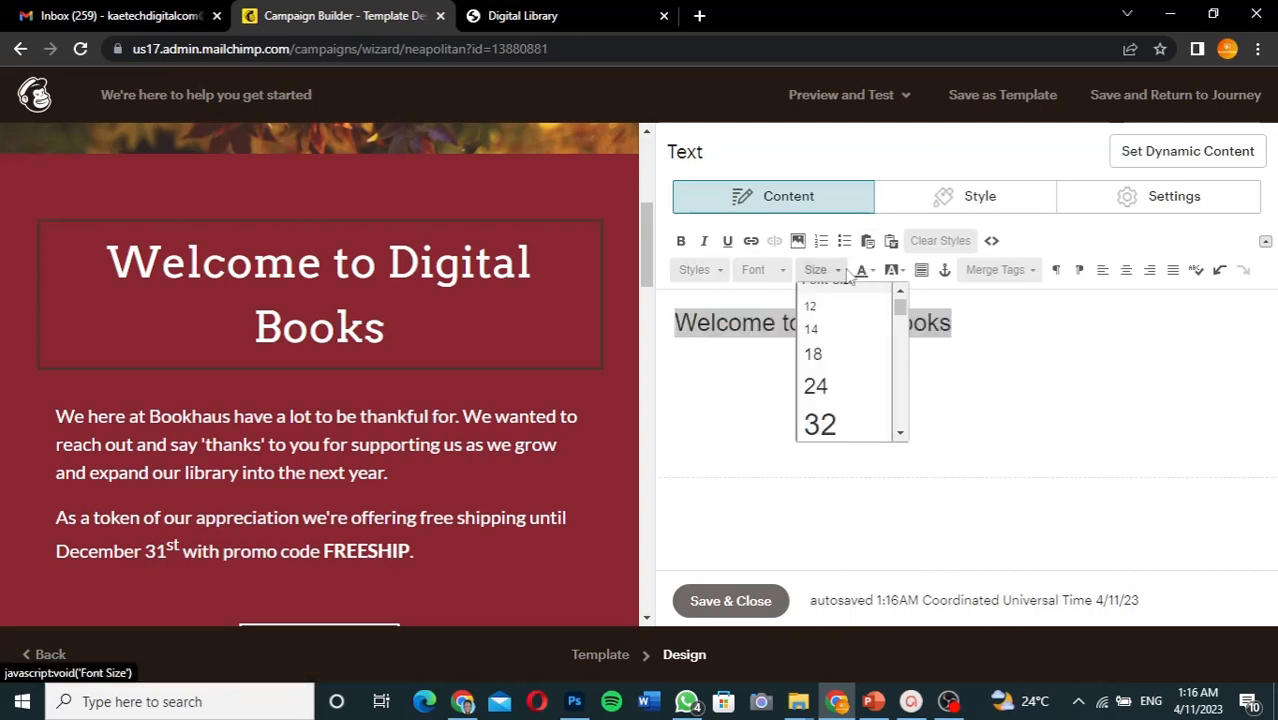
{"action": "left_click", "coordinate": [829, 387]}
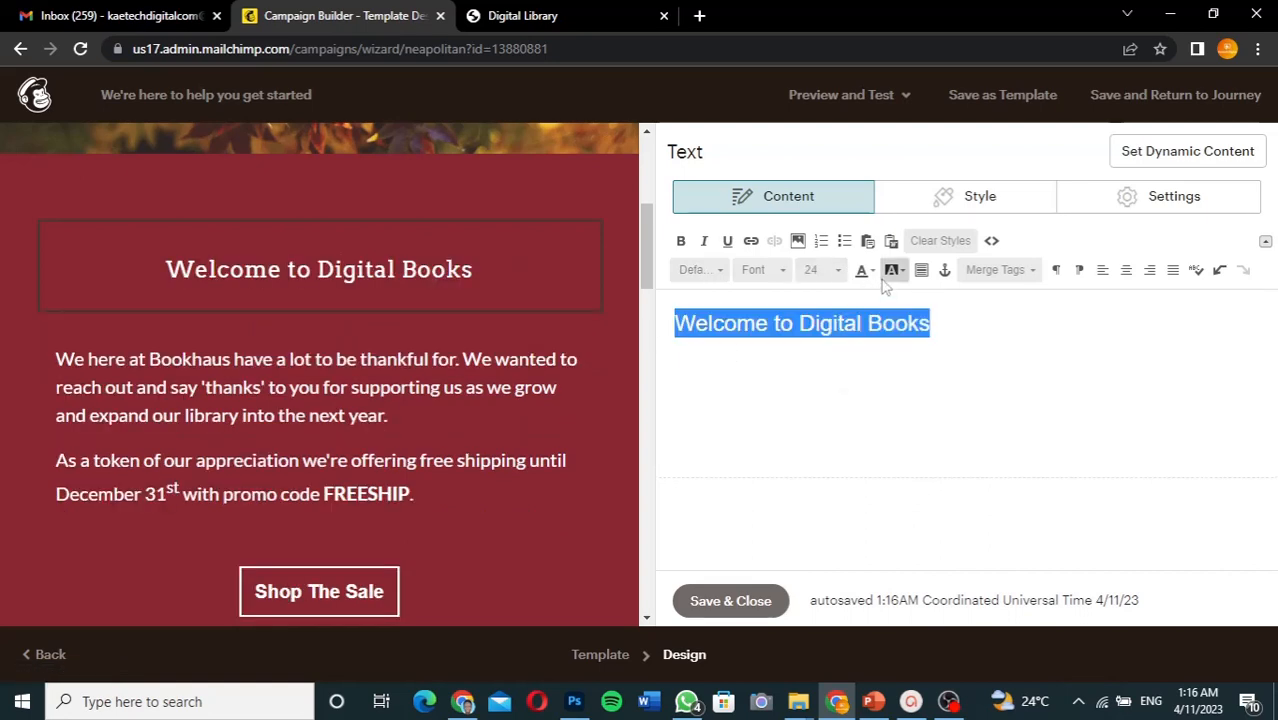
{"action": "left_click", "coordinate": [838, 272]}
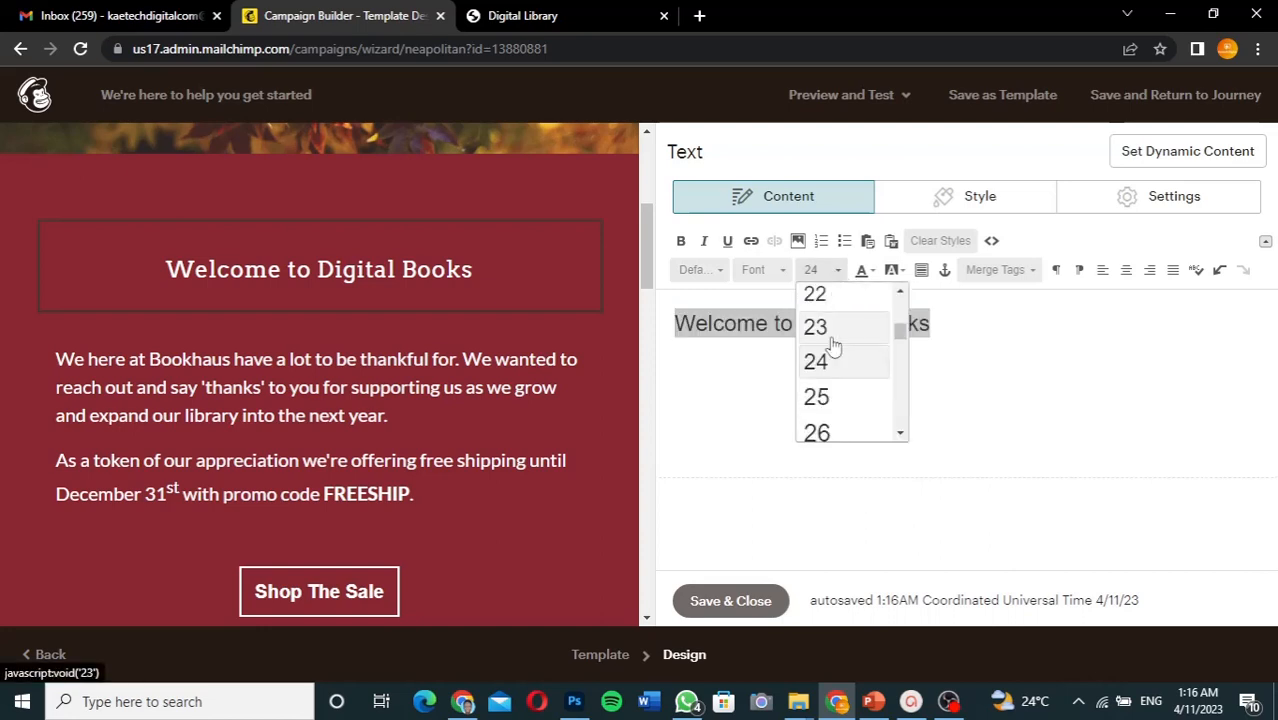
{"action": "left_click", "coordinate": [821, 428]}
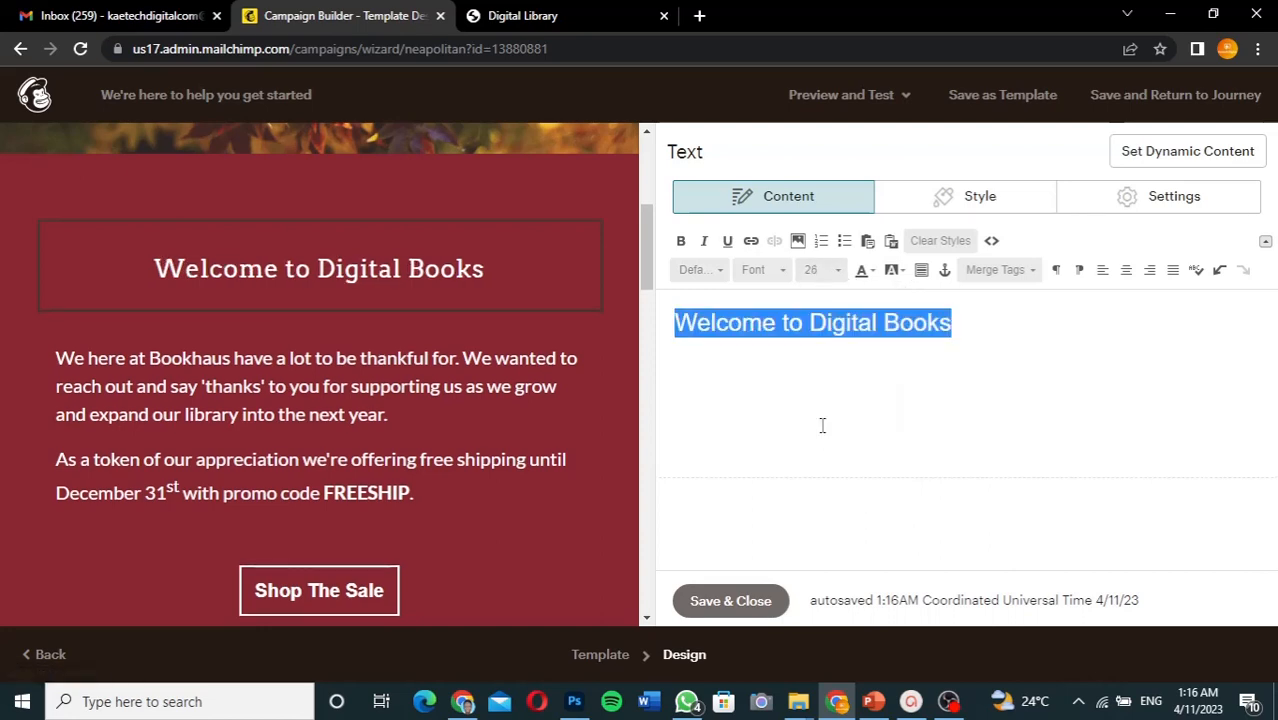
{"action": "left_click", "coordinate": [838, 270]}
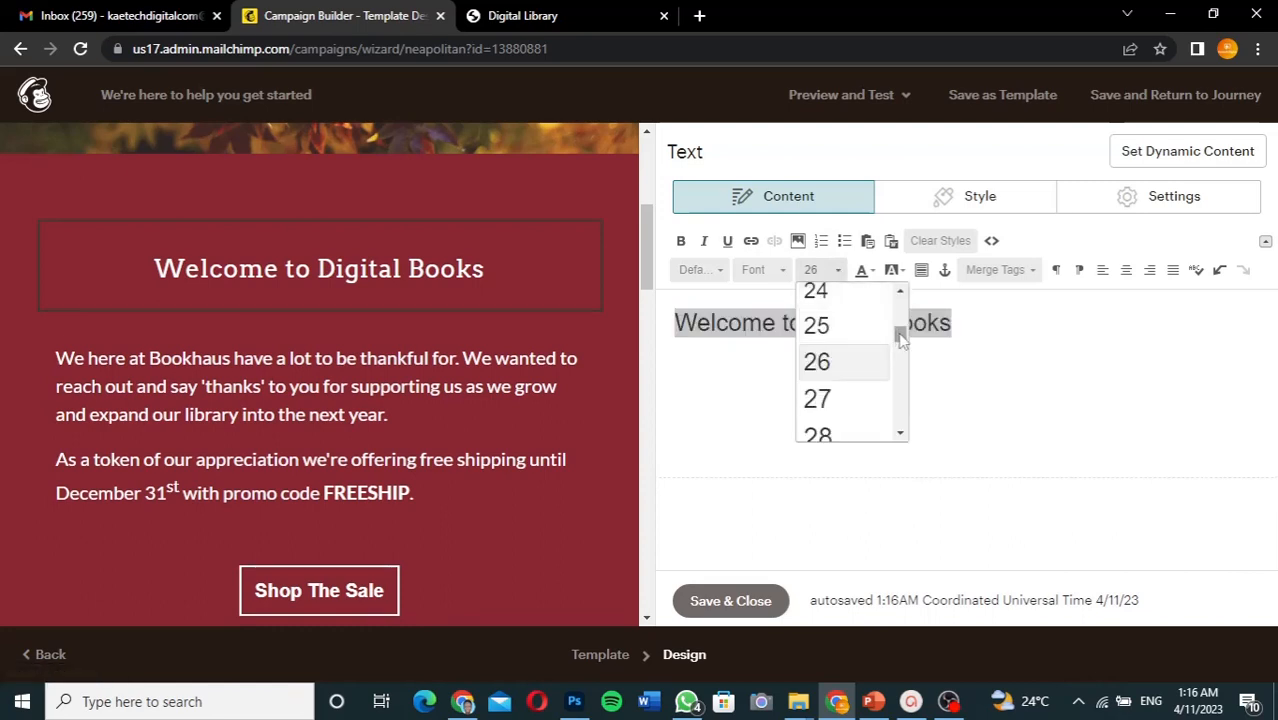
{"action": "scroll", "coordinate": [900, 340], "scroll_direction": "down", "scroll_amount": 2}
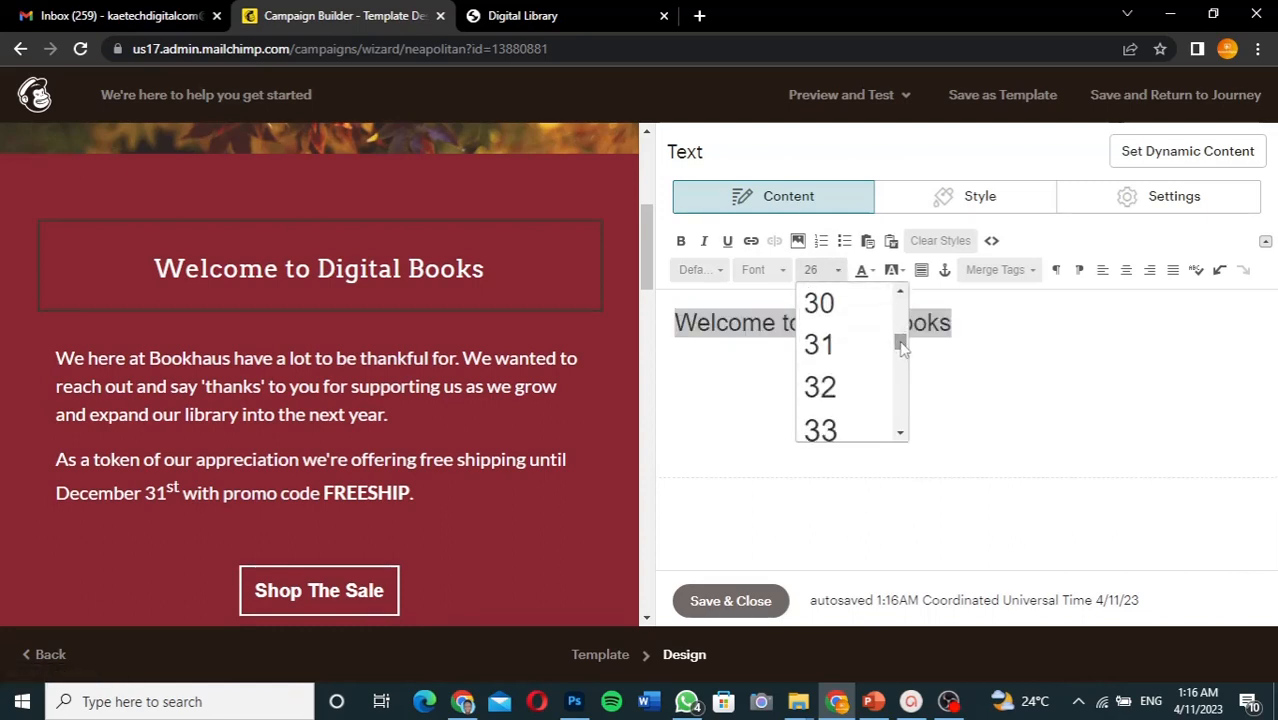
{"action": "left_click", "coordinate": [859, 312]}
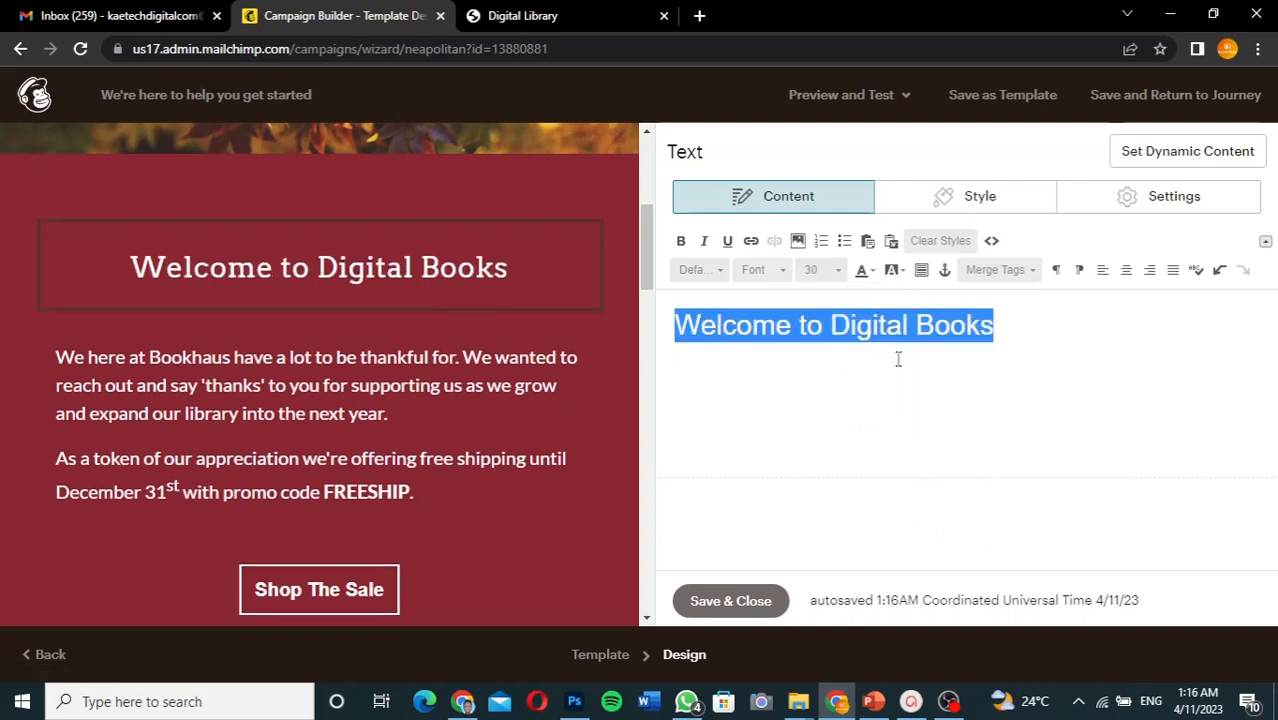
{"action": "left_click", "coordinate": [733, 603]}
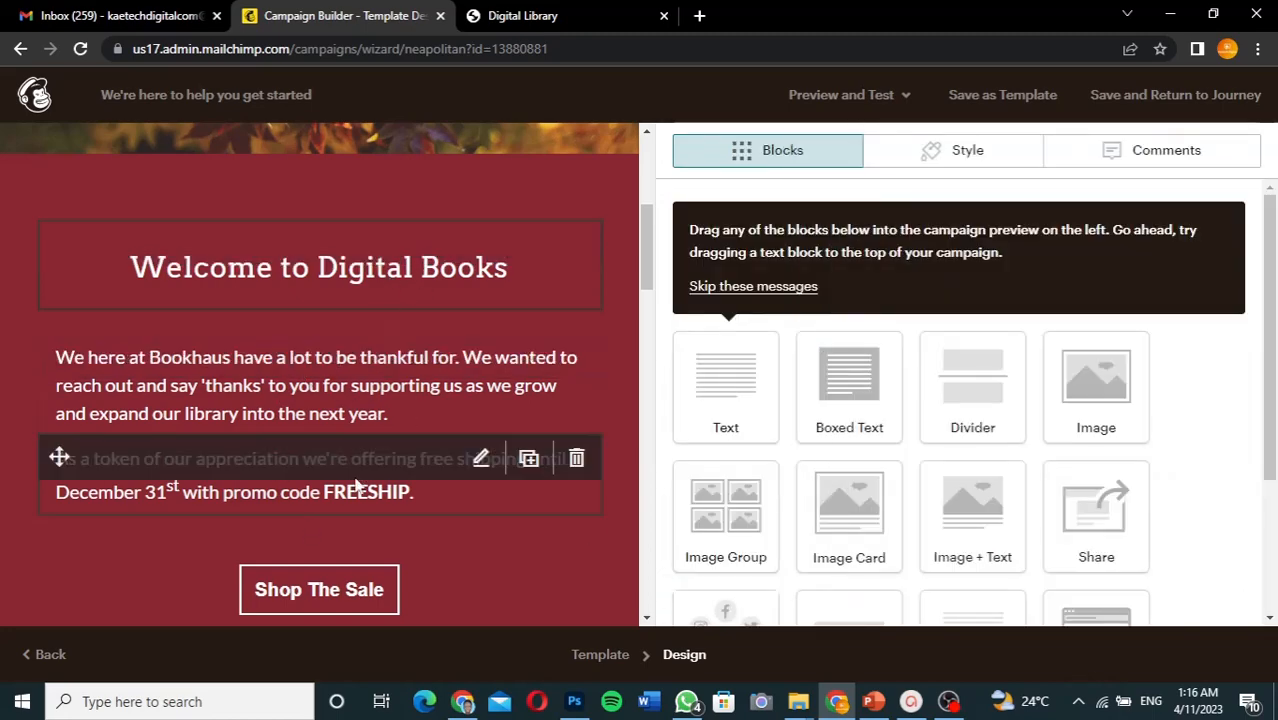
- Change the welcome section background from dark red to the light blue preset #4caad8
{"action": "scroll", "coordinate": [357, 484], "scroll_direction": "down", "scroll_amount": 2}
{"action": "scroll", "coordinate": [358, 485], "scroll_direction": "up", "scroll_amount": 1}
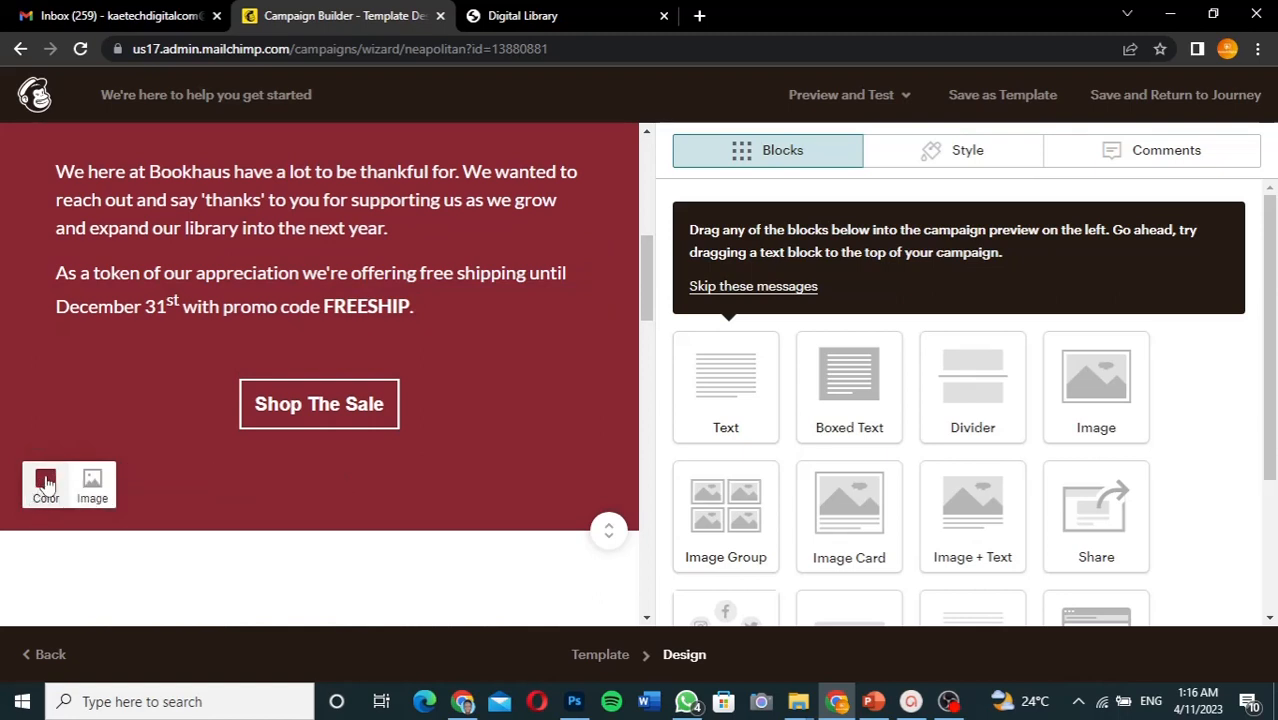
{"action": "left_click", "coordinate": [46, 484]}
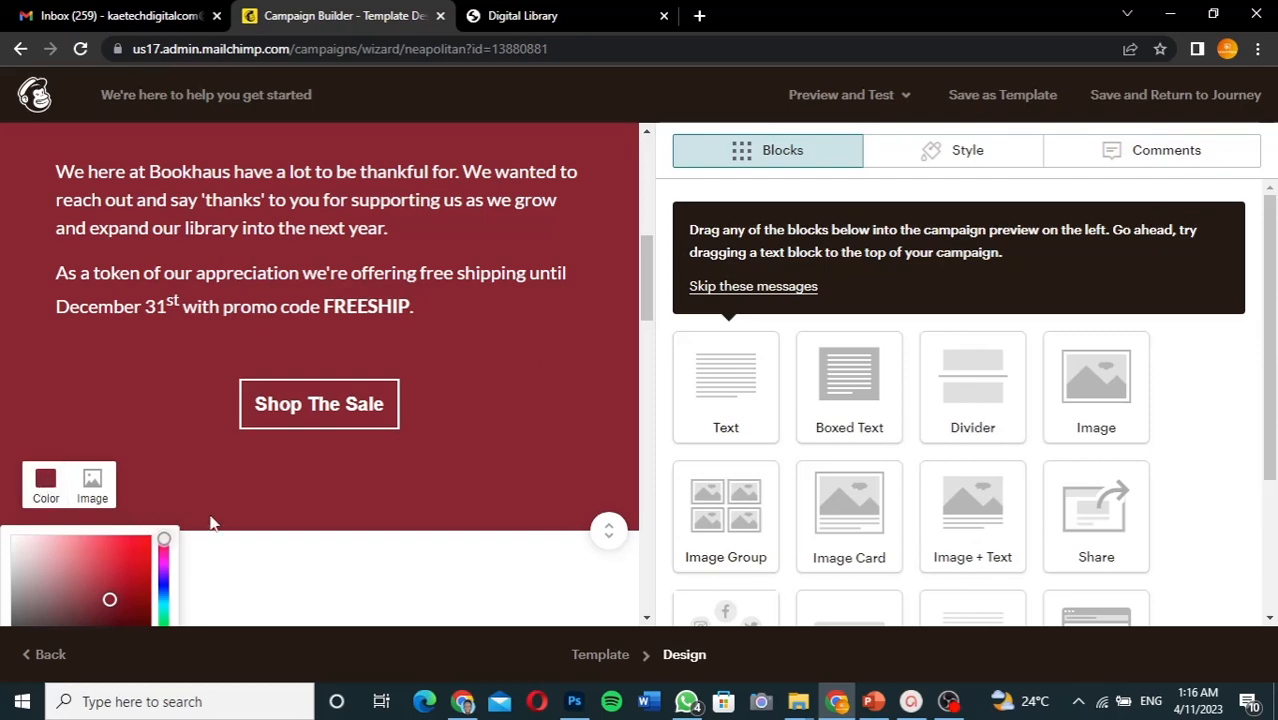
{"action": "scroll", "coordinate": [210, 522], "scroll_direction": "down", "scroll_amount": 2}
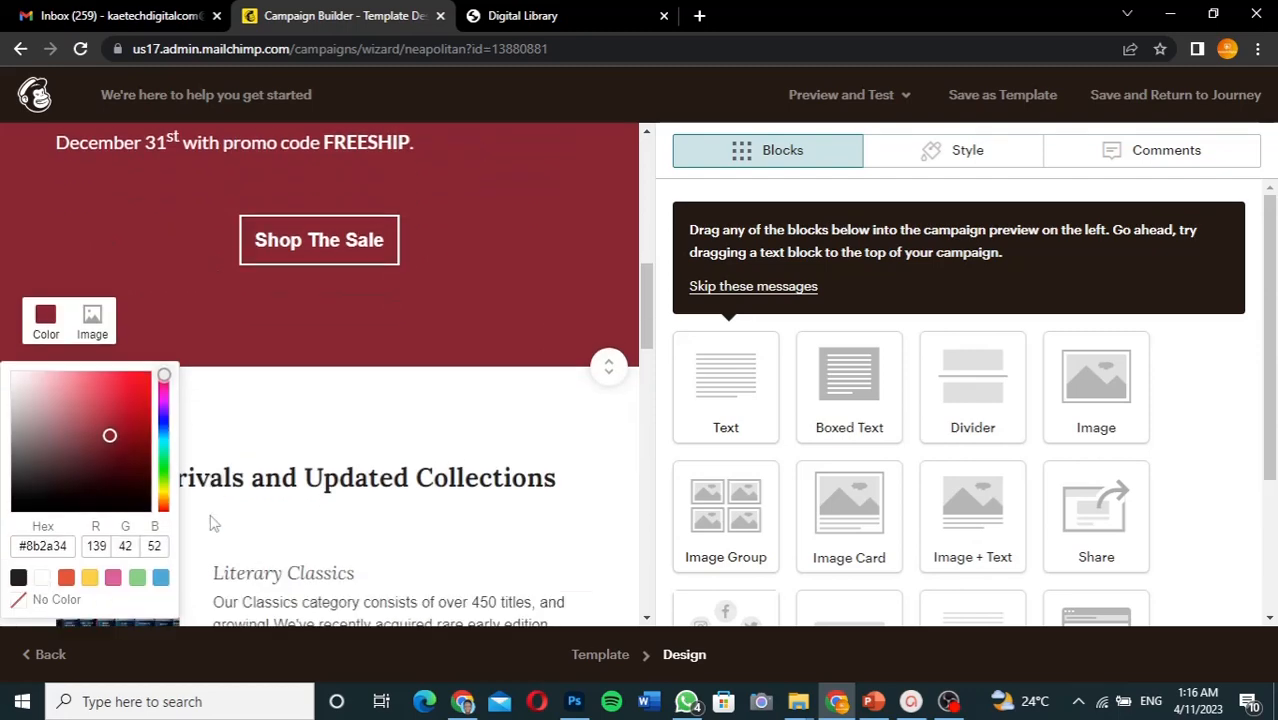
{"action": "left_click", "coordinate": [160, 578]}
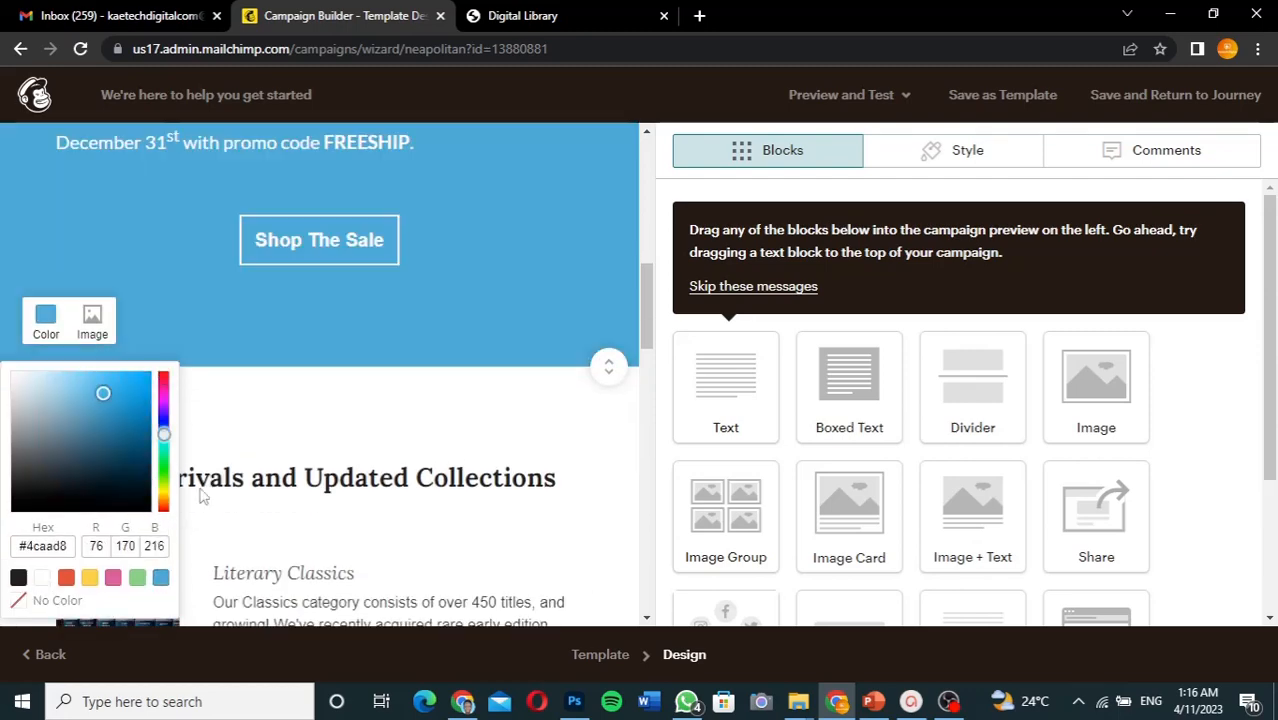
{"action": "scroll", "coordinate": [296, 366], "scroll_direction": "up", "scroll_amount": 5}
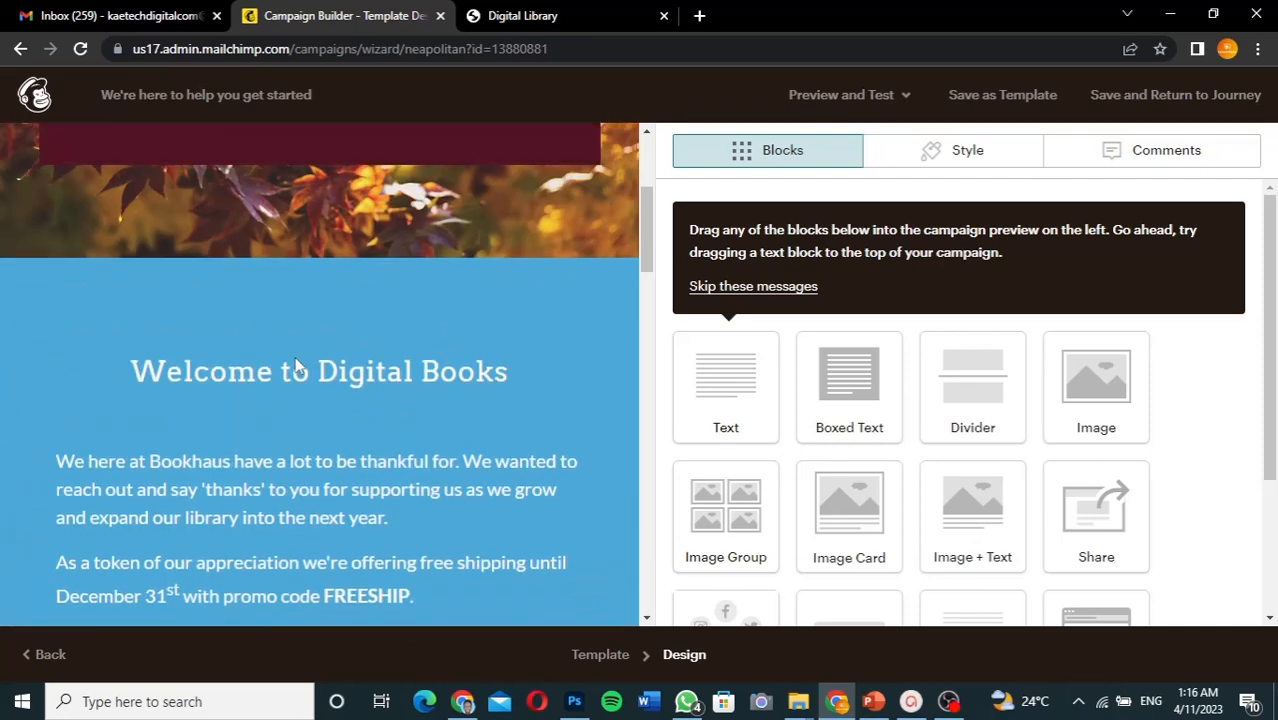
{"action": "scroll", "coordinate": [296, 366], "scroll_direction": "up", "scroll_amount": 3}
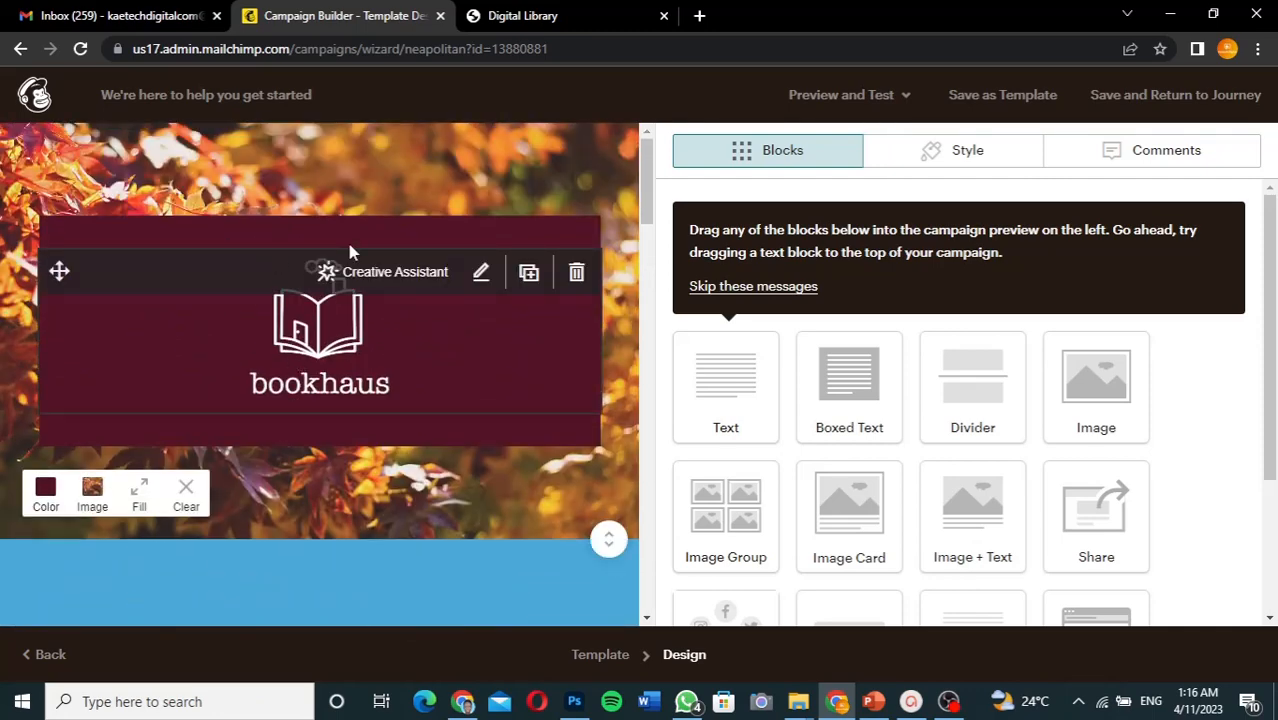
- Make the header background behind the autumn leaf image light blue #4caad8 too
{"action": "left_click", "coordinate": [45, 497]}
{"action": "scroll", "coordinate": [45, 497], "scroll_direction": "down", "scroll_amount": 2}
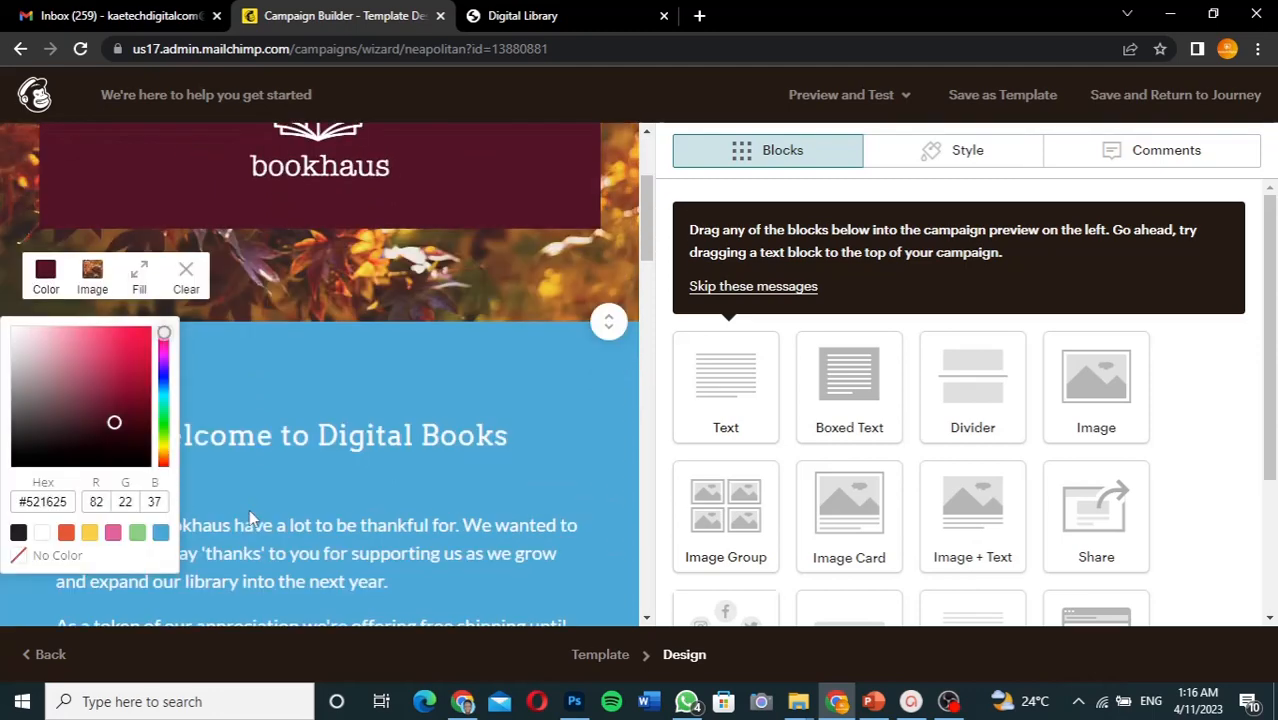
{"action": "left_click", "coordinate": [161, 534]}
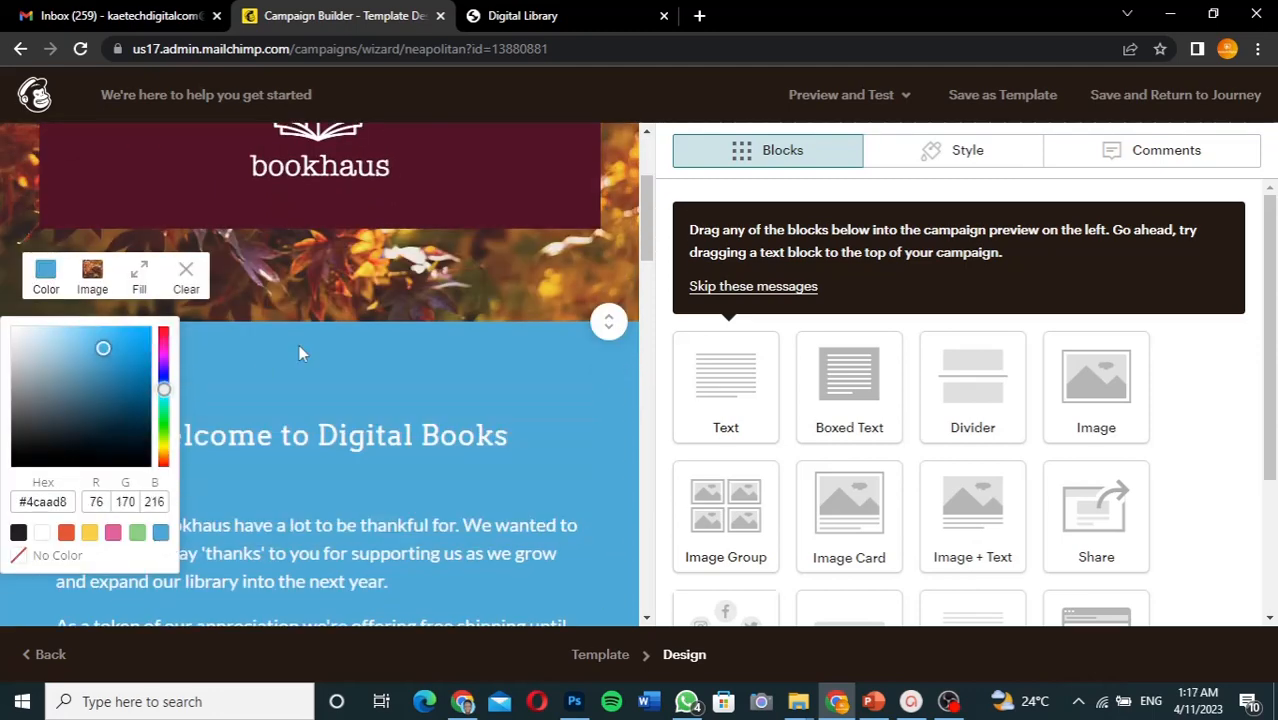
{"action": "scroll", "coordinate": [476, 258], "scroll_direction": "up", "scroll_amount": 2}
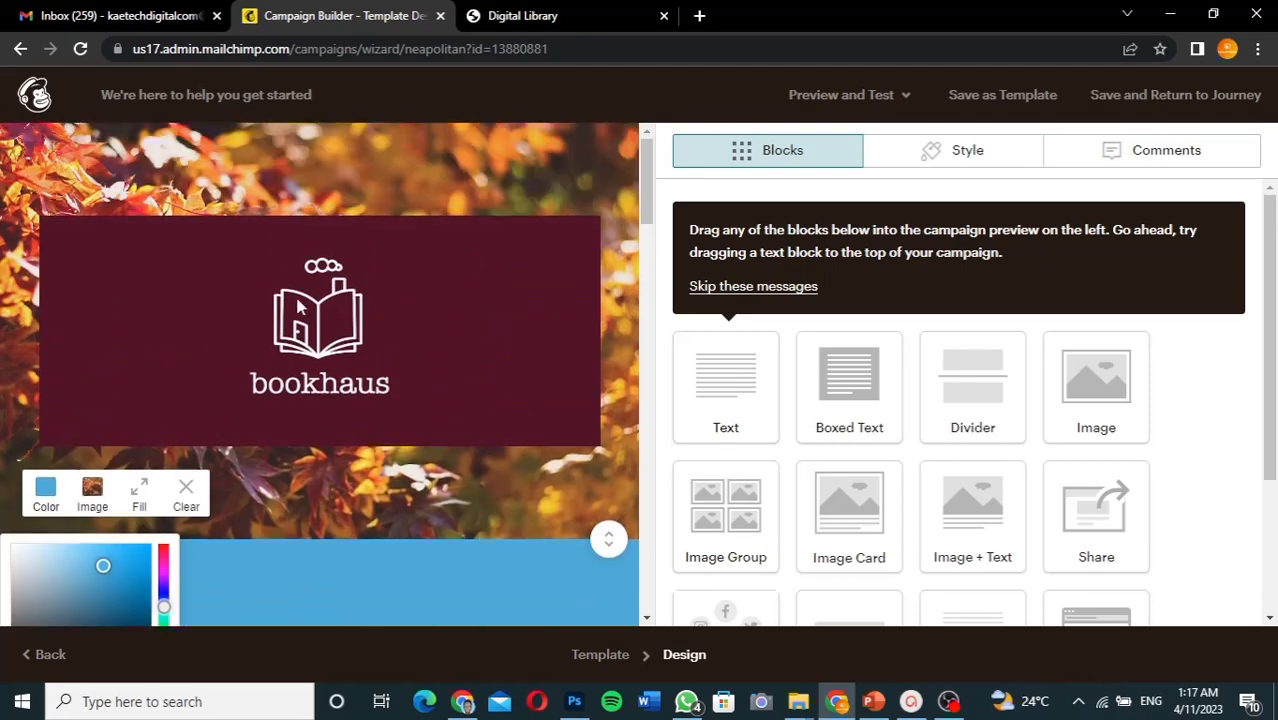
{"action": "mouse_move", "coordinate": [178, 303]}
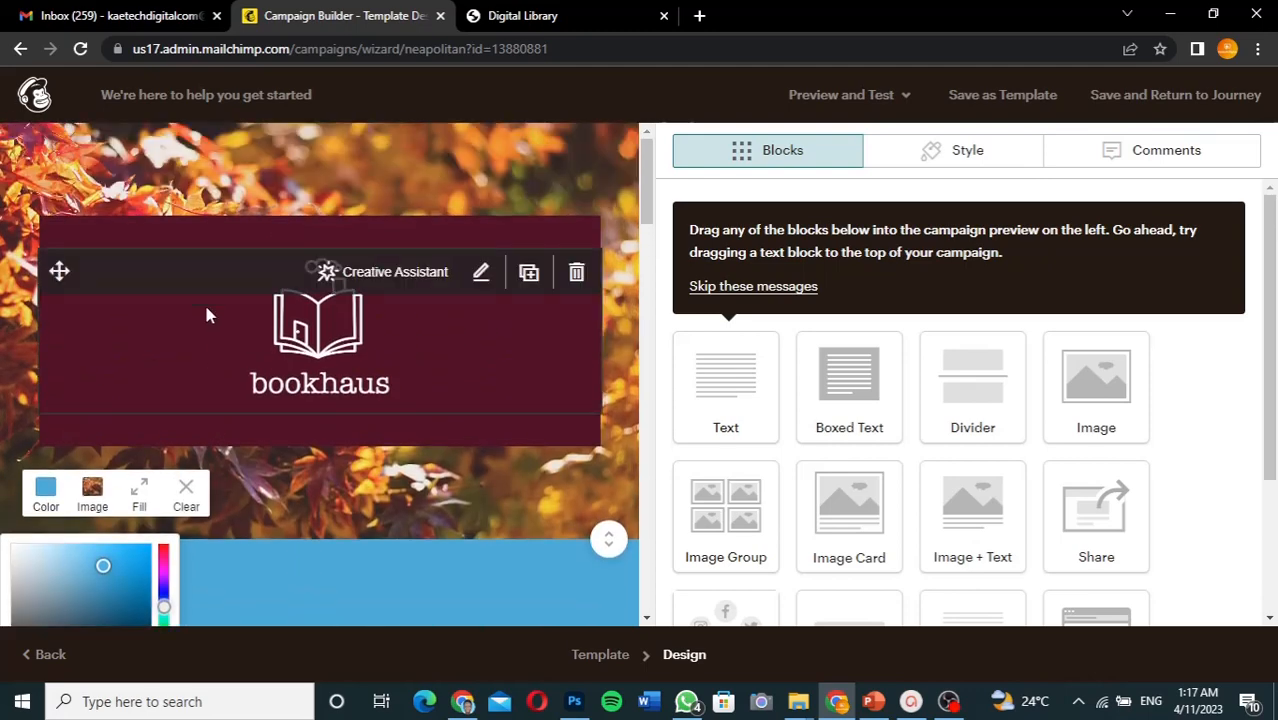
{"action": "left_click", "coordinate": [432, 427]}
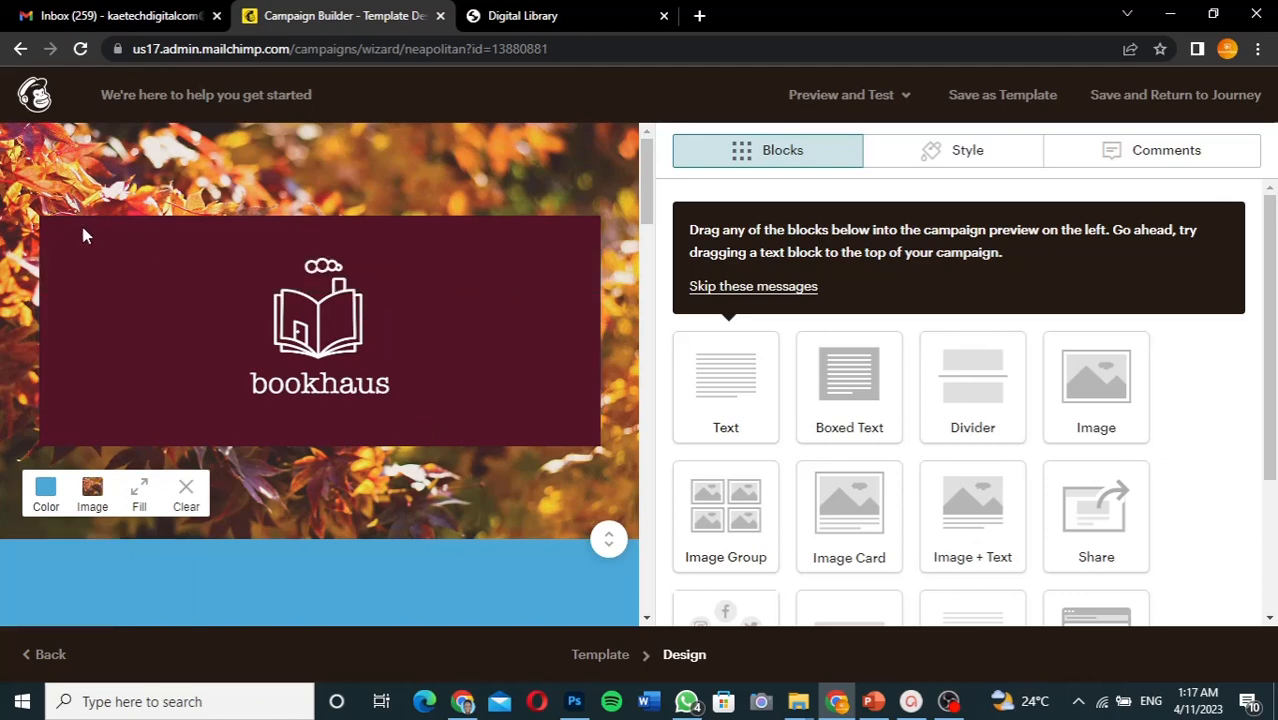
{"action": "mouse_move", "coordinate": [78, 252]}
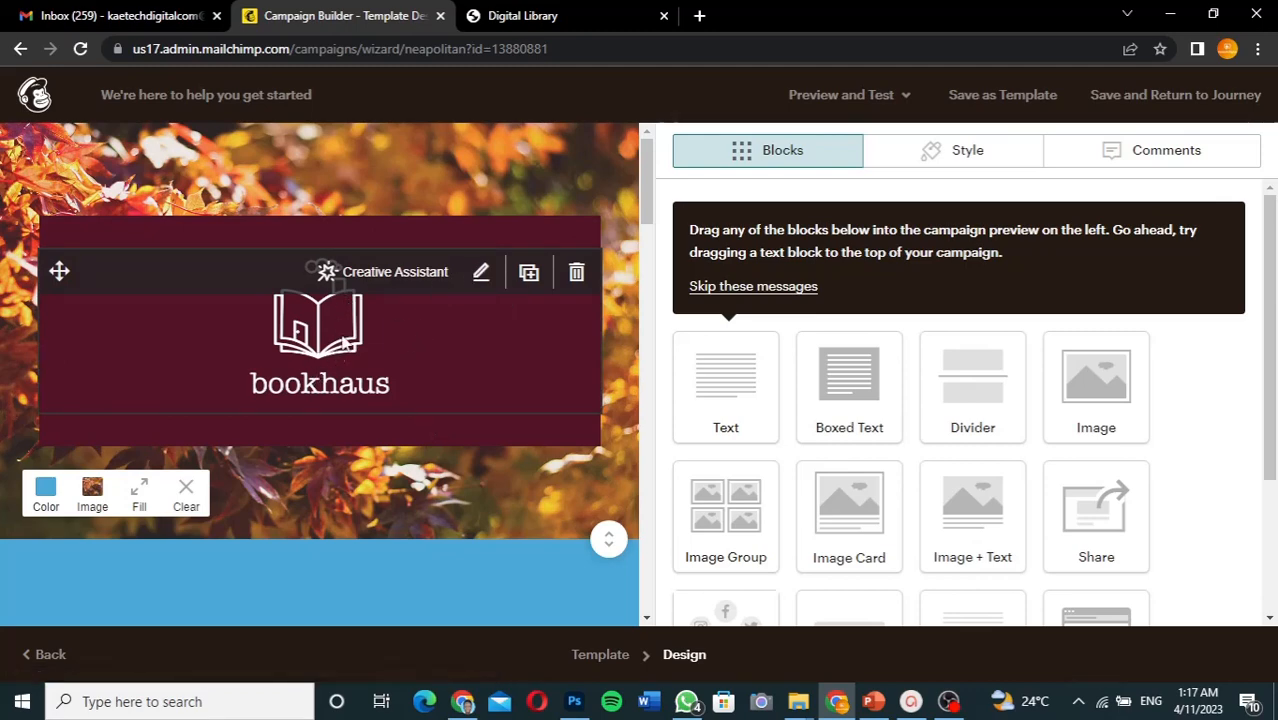
- Open the bookhaus logo image block and look through its Style, Settings and Content tabs
{"action": "left_click", "coordinate": [480, 276]}
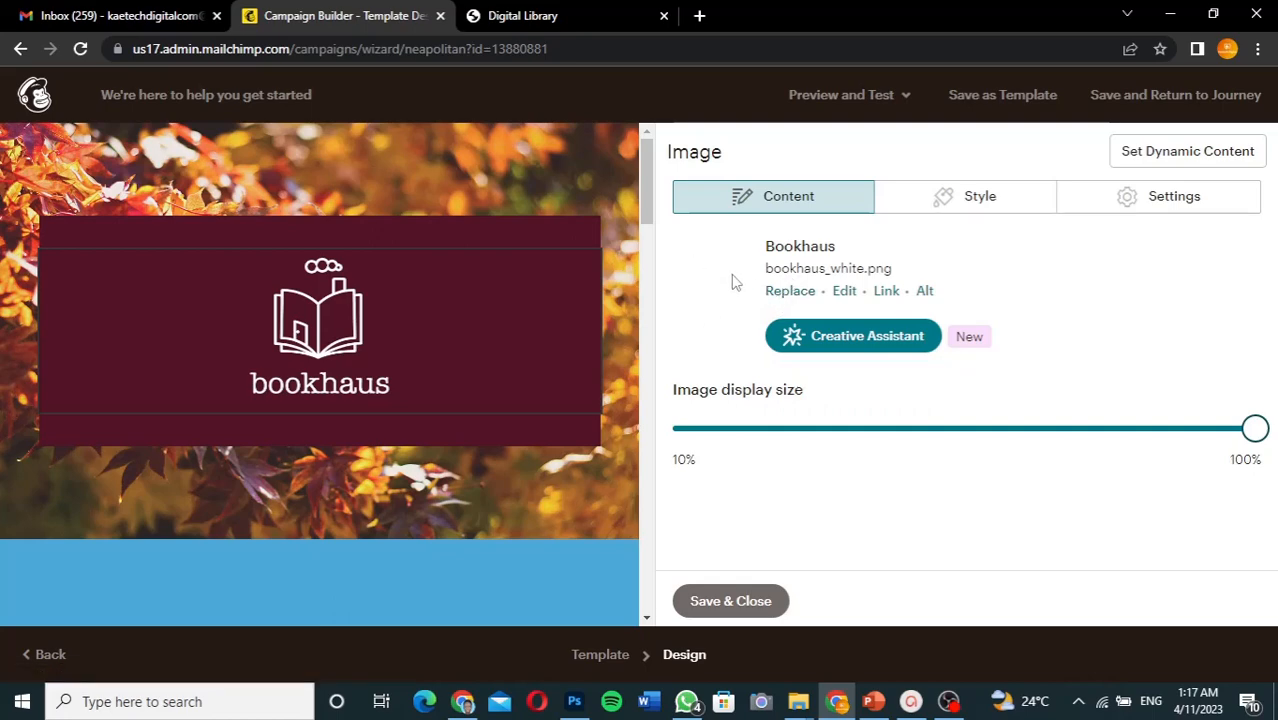
{"action": "mouse_move", "coordinate": [438, 291]}
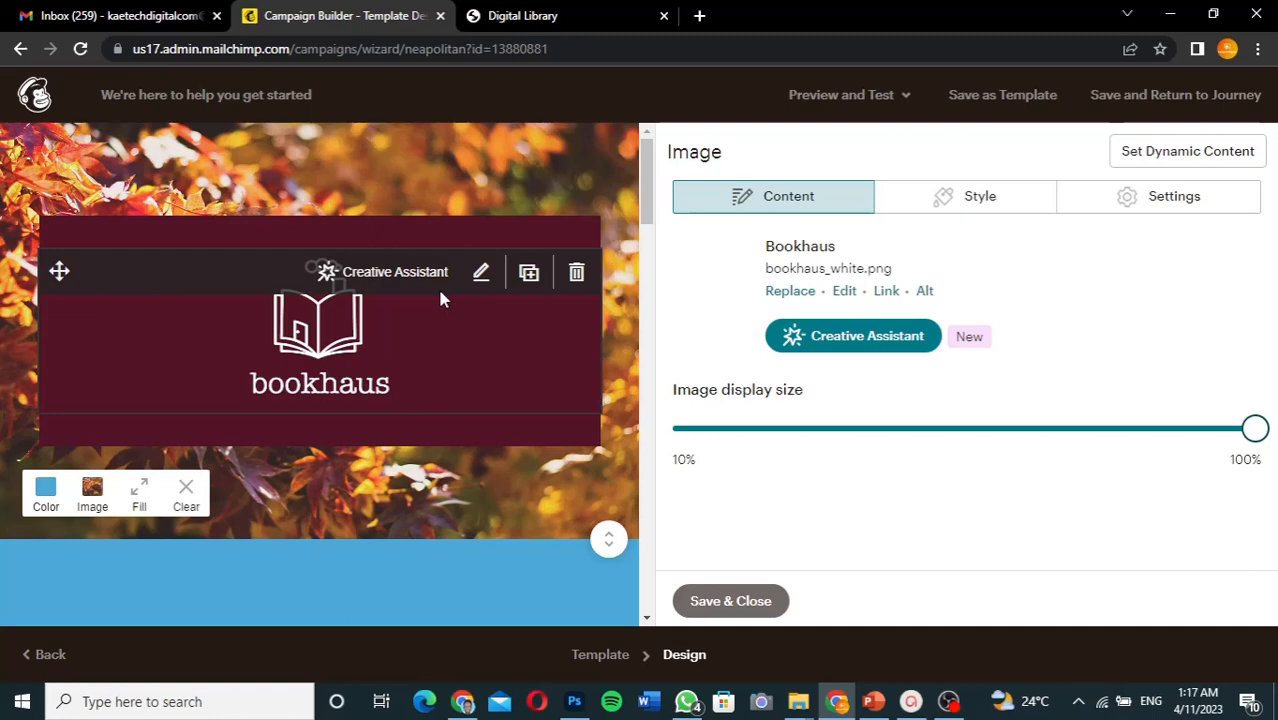
{"action": "left_click", "coordinate": [982, 201]}
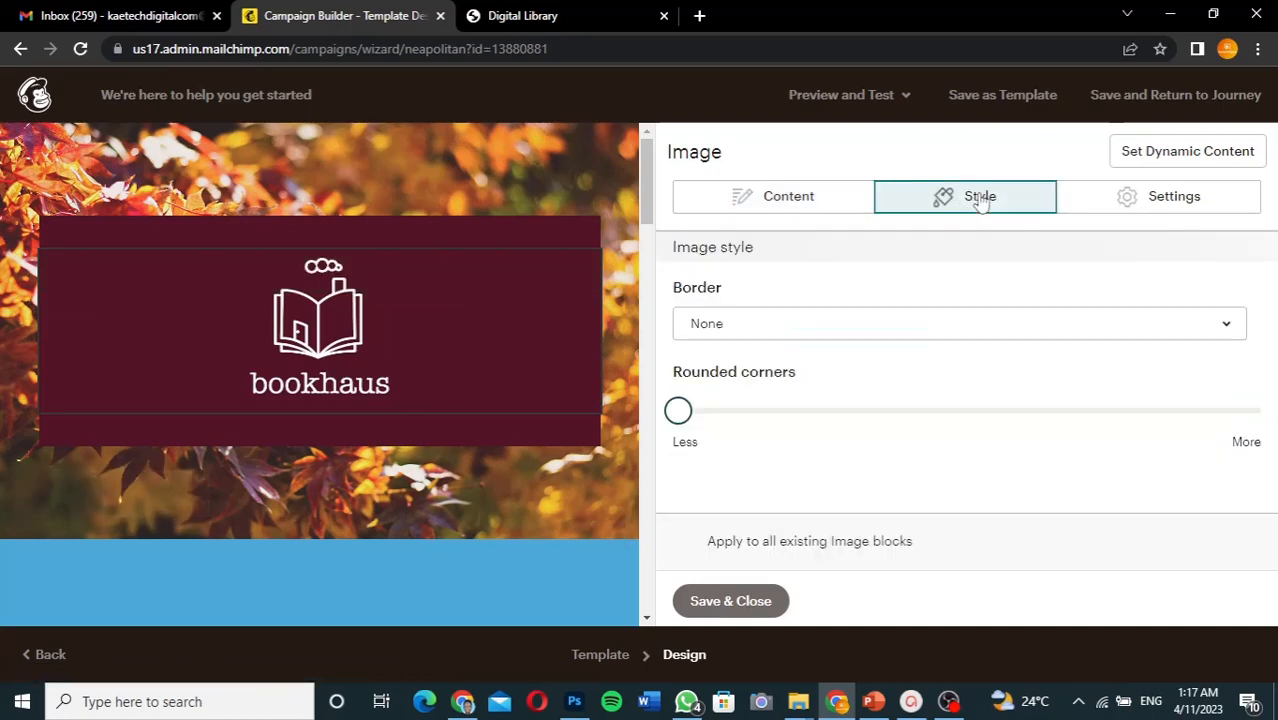
{"action": "left_click", "coordinate": [1162, 209]}
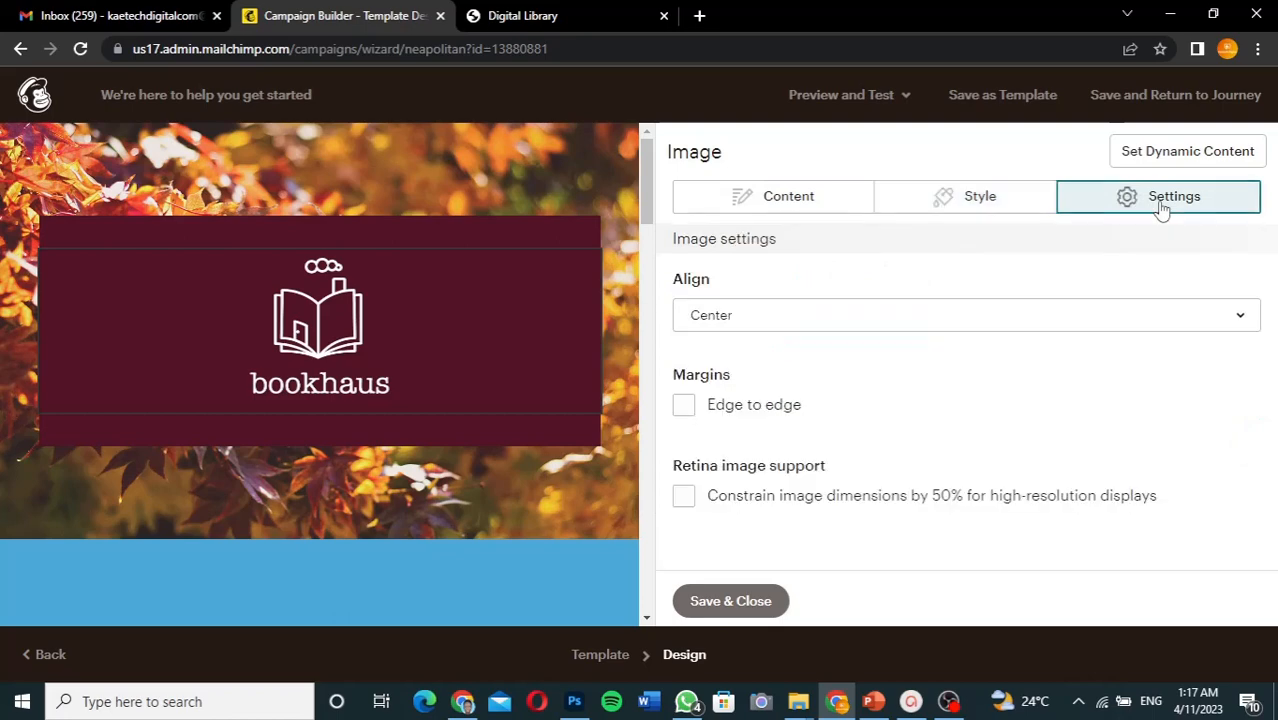
{"action": "left_click", "coordinate": [741, 195]}
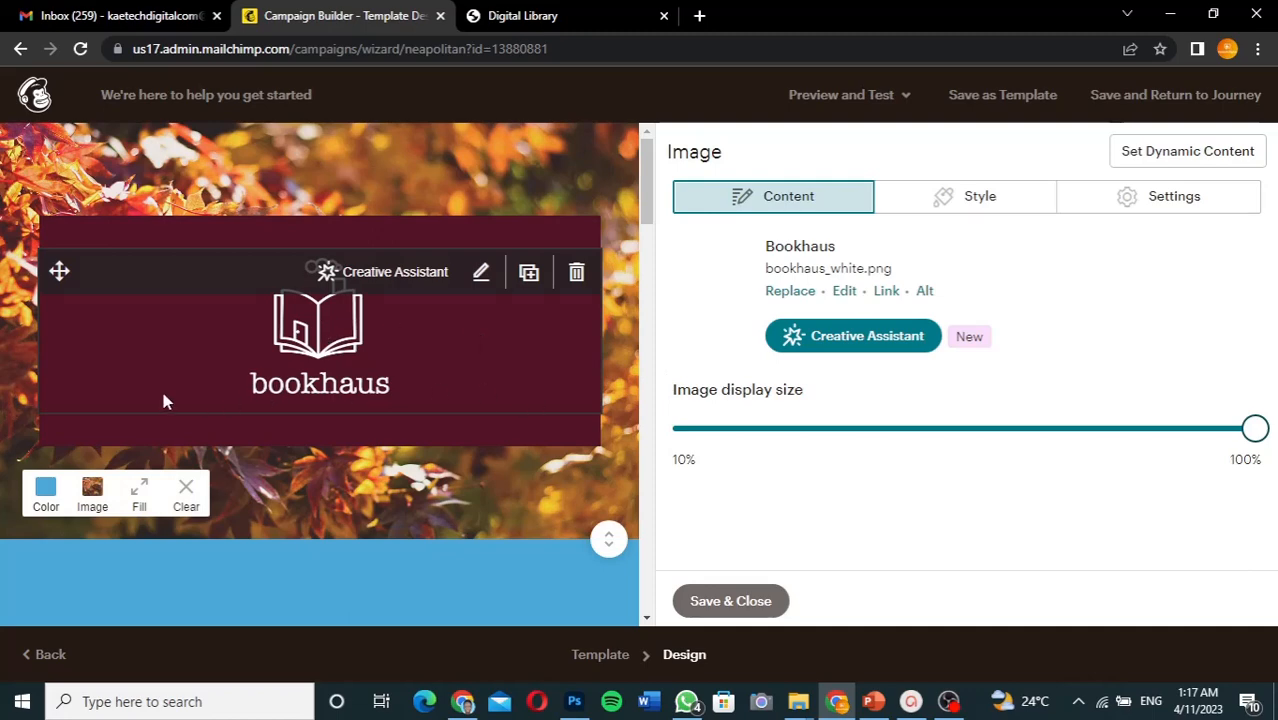
- Set the header background image fill to Tile, then save and close the logo block
{"action": "left_click", "coordinate": [140, 494]}
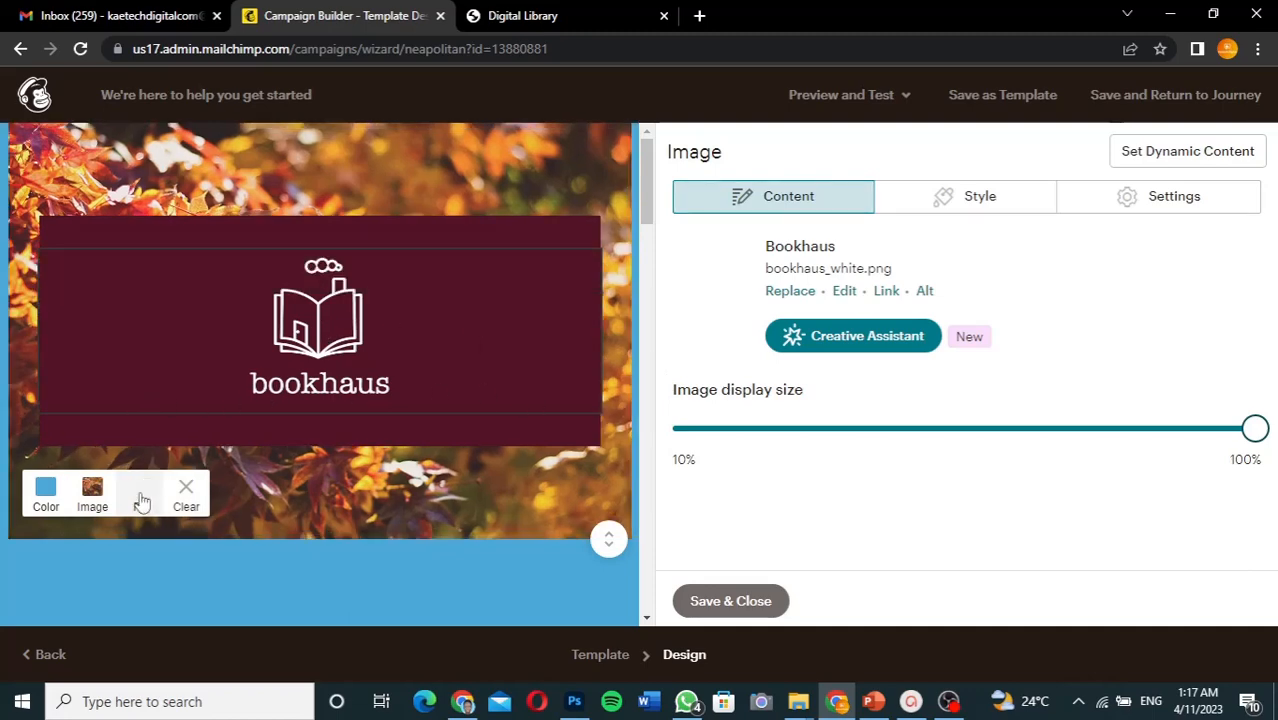
{"action": "left_click", "coordinate": [140, 496]}
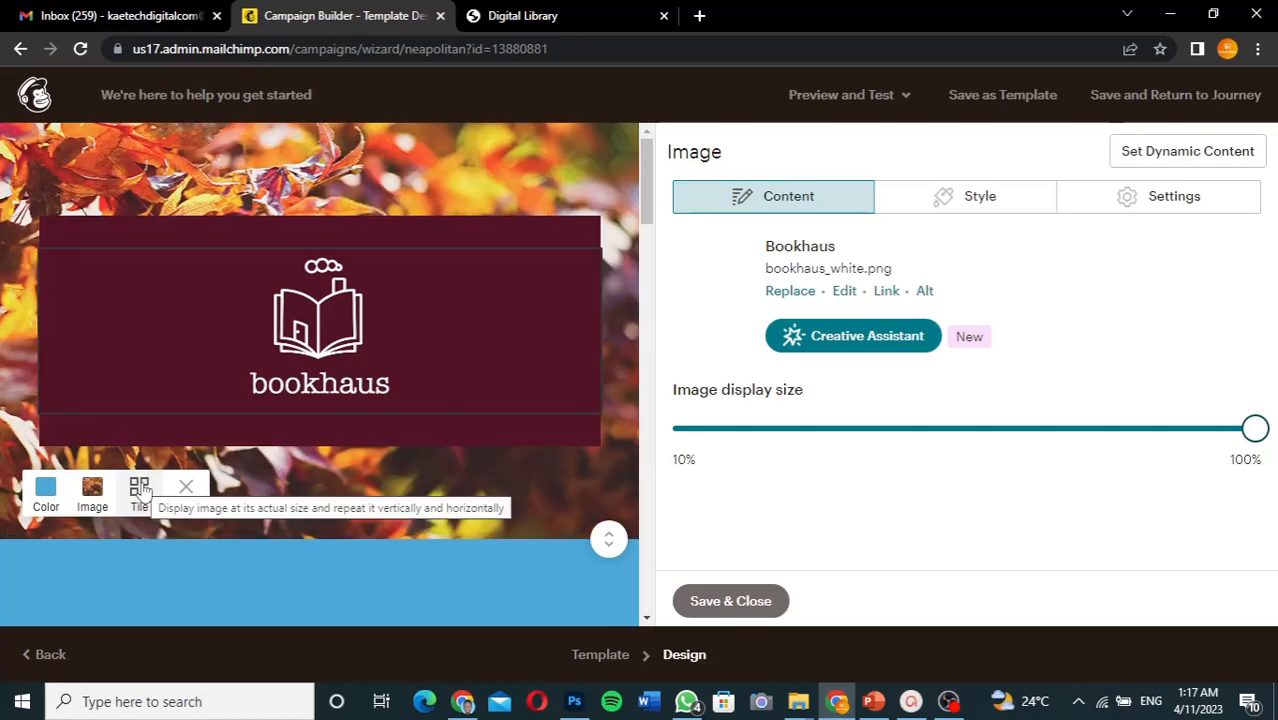
{"action": "left_click", "coordinate": [140, 490]}
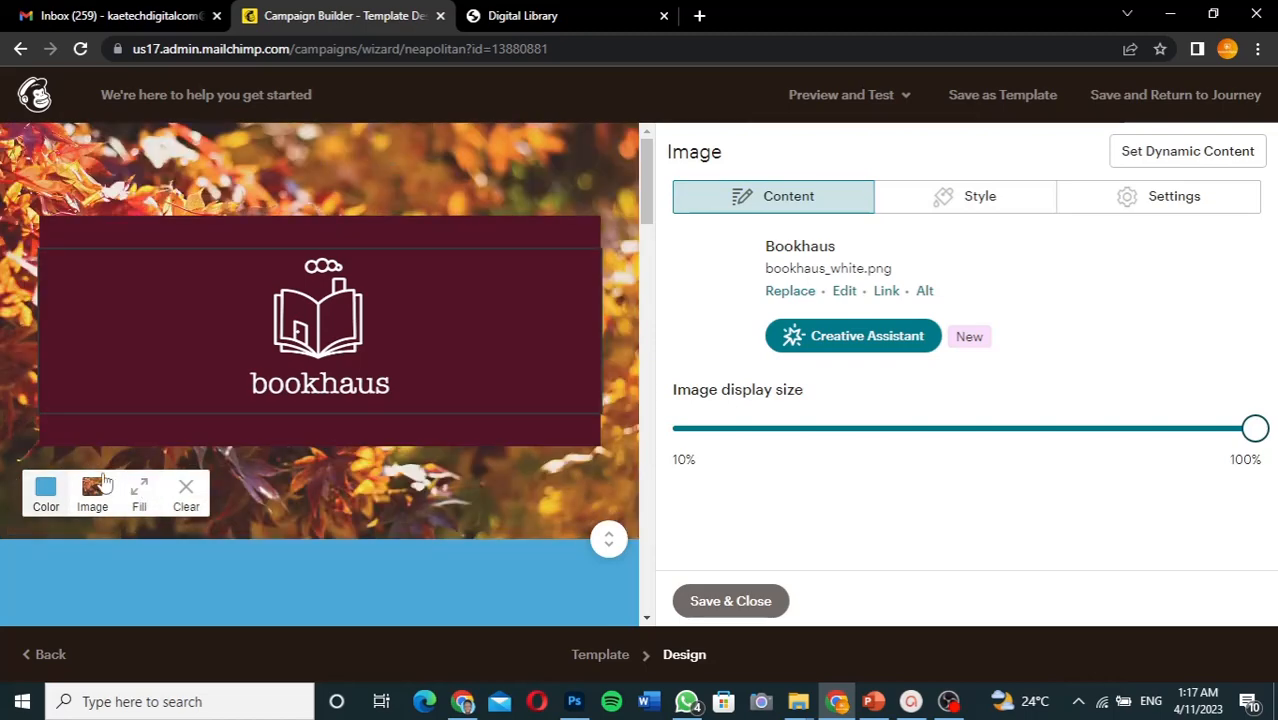
{"action": "left_click", "coordinate": [141, 490]}
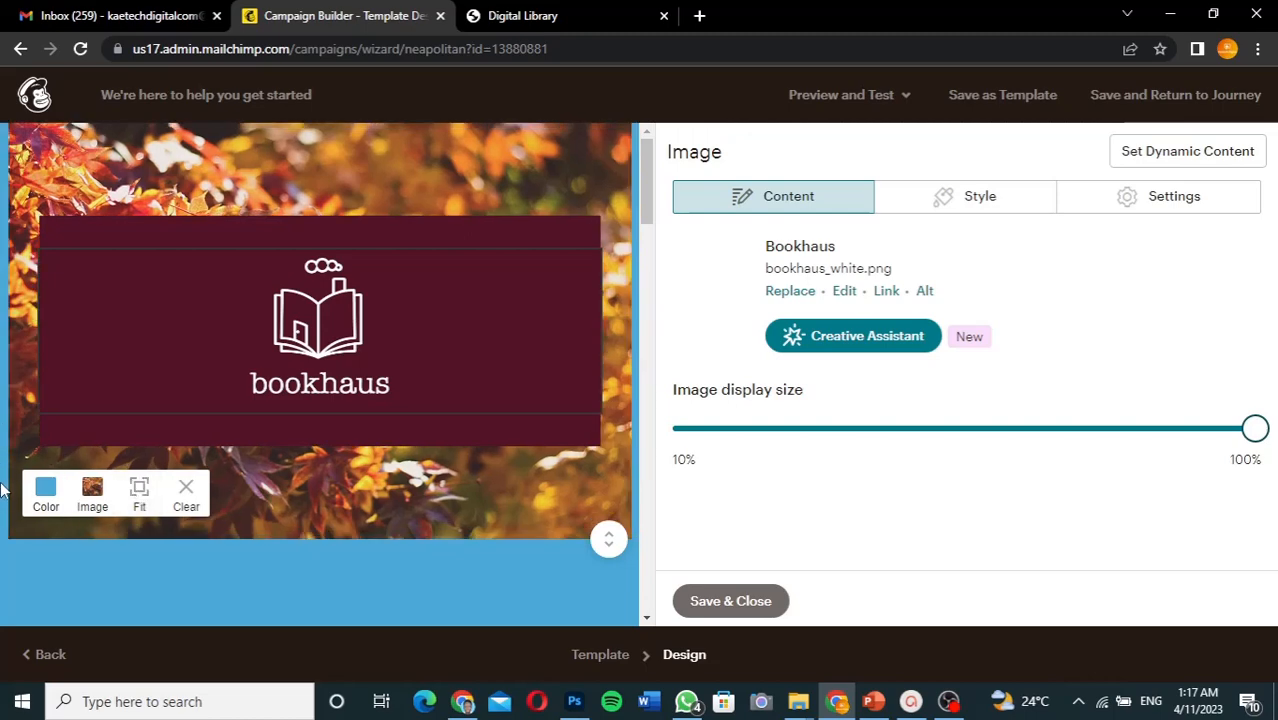
{"action": "left_click", "coordinate": [140, 490]}
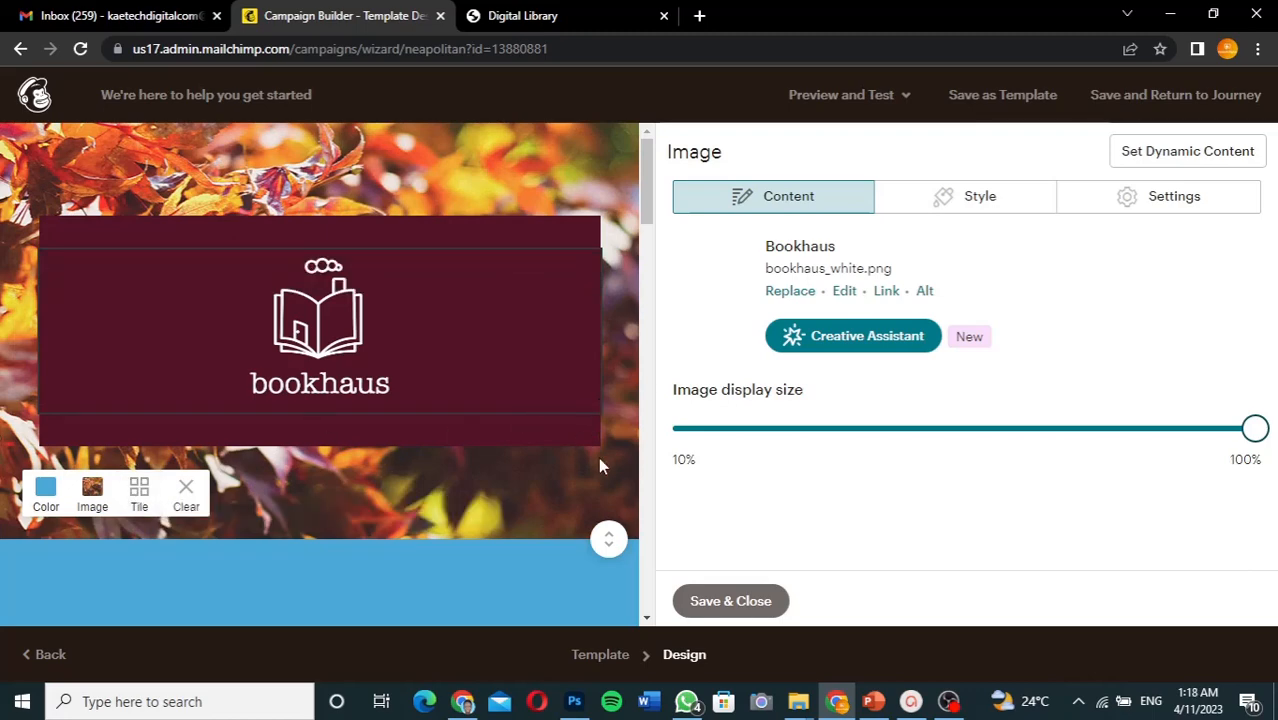
{"action": "left_click", "coordinate": [757, 600]}
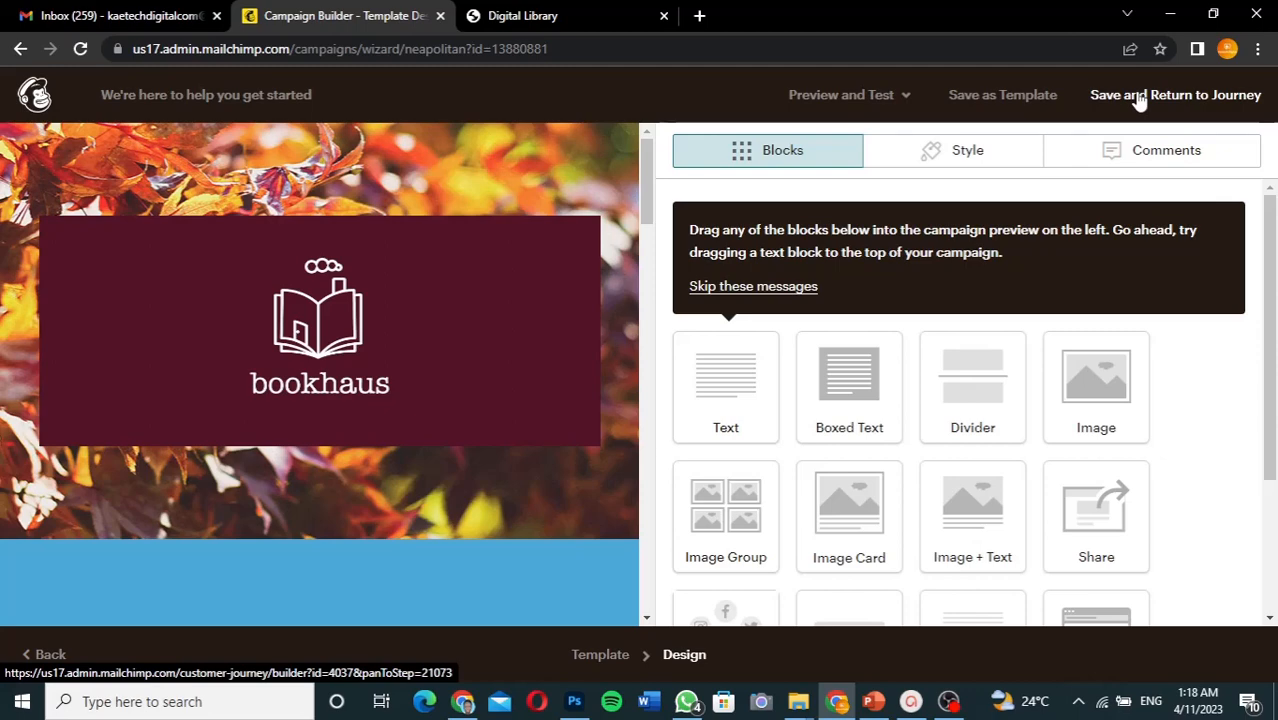
- Save the email, return to the Welcome new contacts journey, and bring up the pricing page
{"action": "left_click", "coordinate": [1138, 97]}
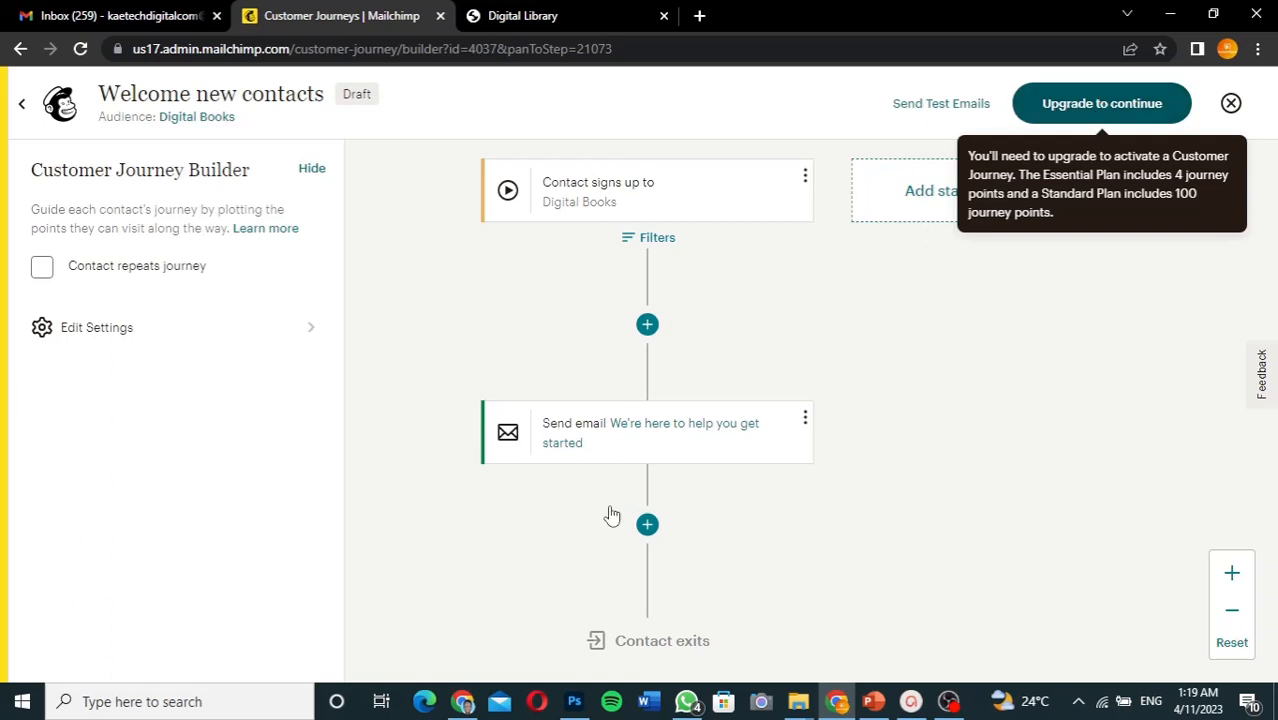
{"action": "left_click", "coordinate": [464, 703]}
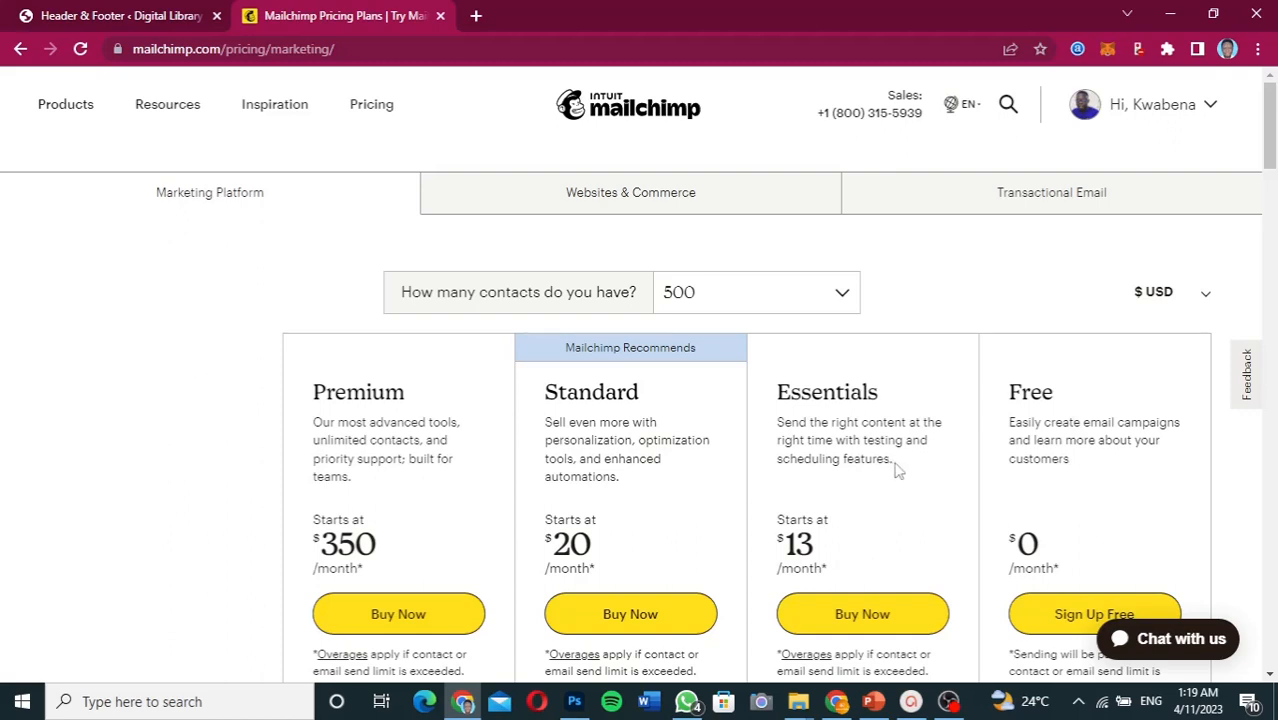
- Scroll through the pricing plans' feature comparison, then return to the journey builder
{"action": "scroll", "coordinate": [897, 470], "scroll_direction": "down", "scroll_amount": 4}
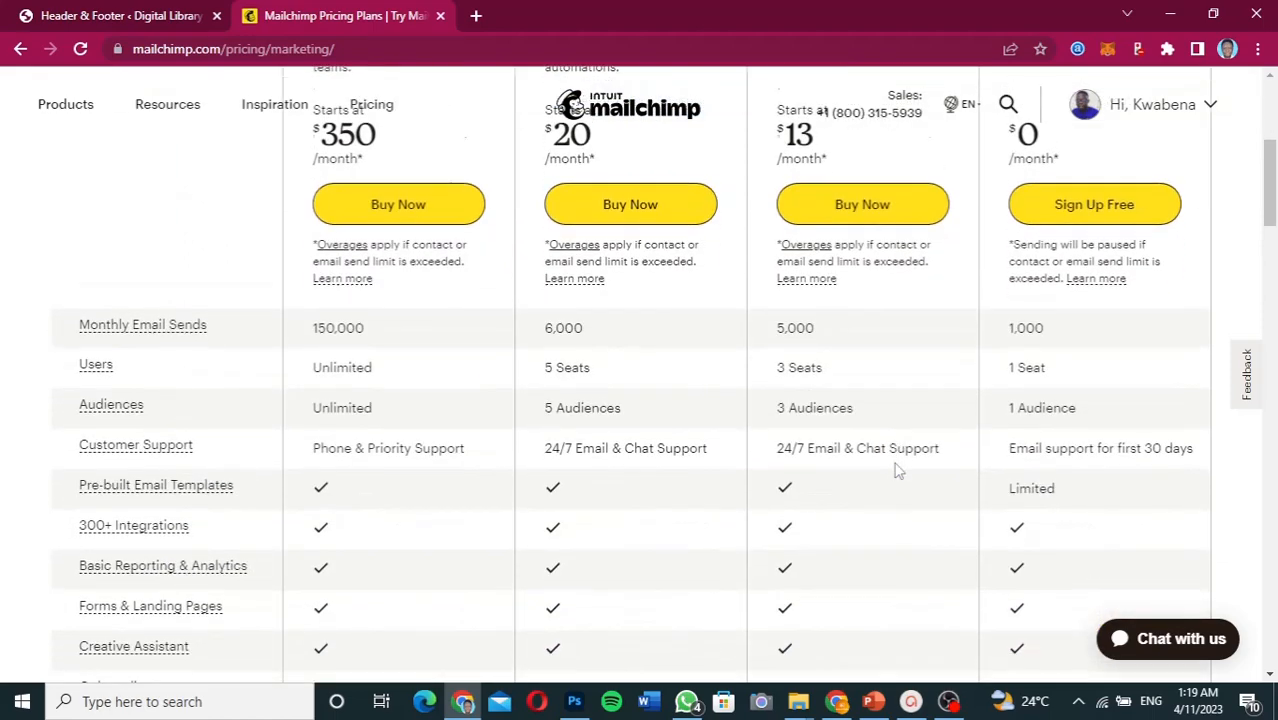
{"action": "scroll", "coordinate": [897, 470], "scroll_direction": "down", "scroll_amount": 2}
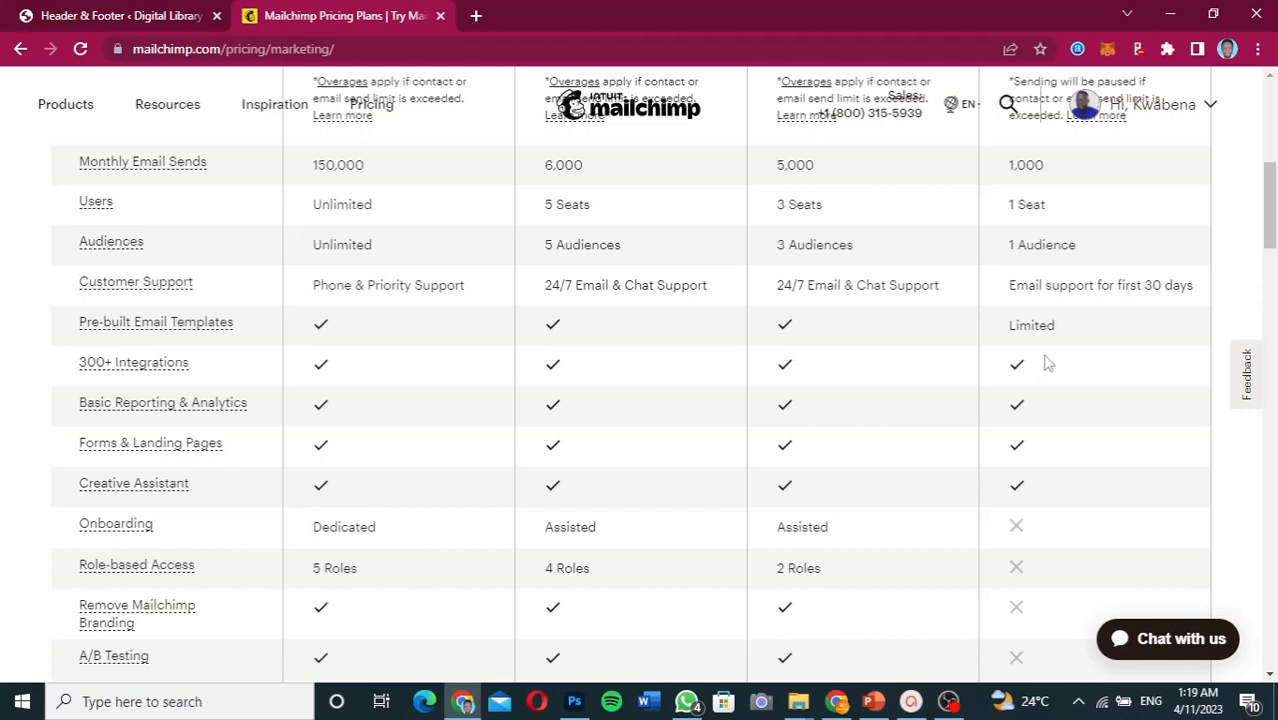
{"action": "scroll", "coordinate": [1046, 364], "scroll_direction": "down", "scroll_amount": 2}
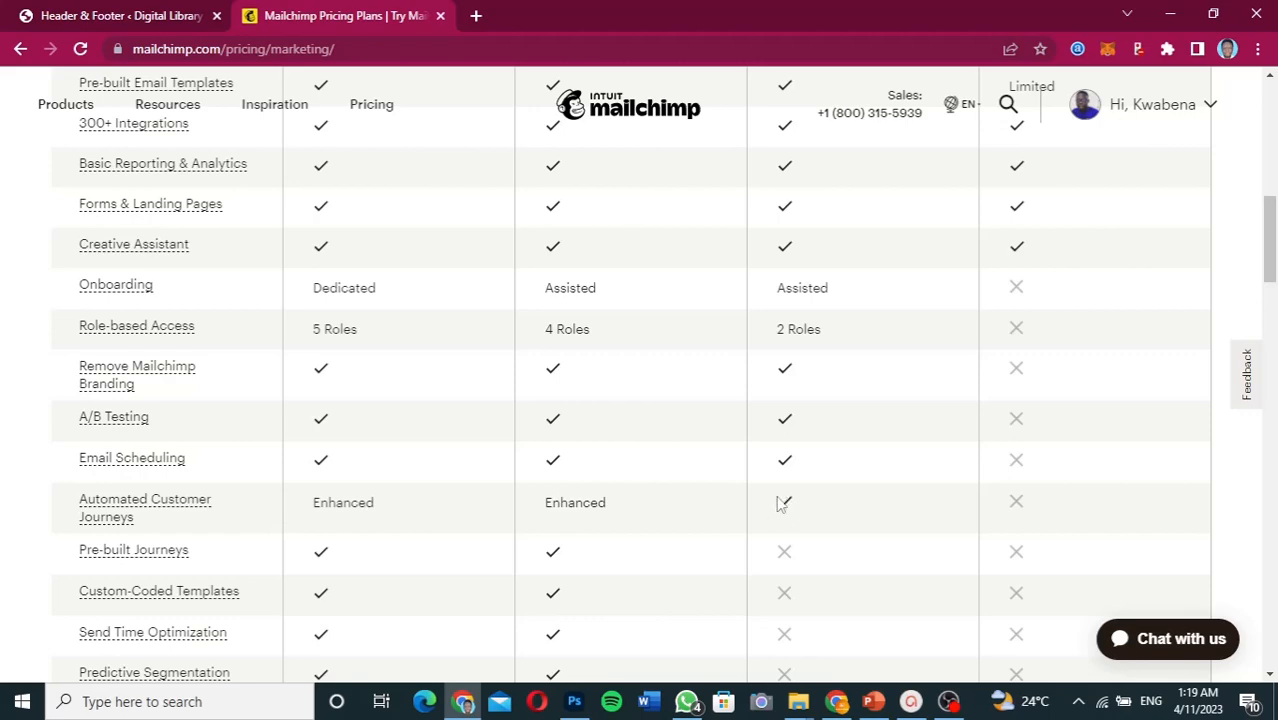
{"action": "scroll", "coordinate": [845, 462], "scroll_direction": "up", "scroll_amount": 4}
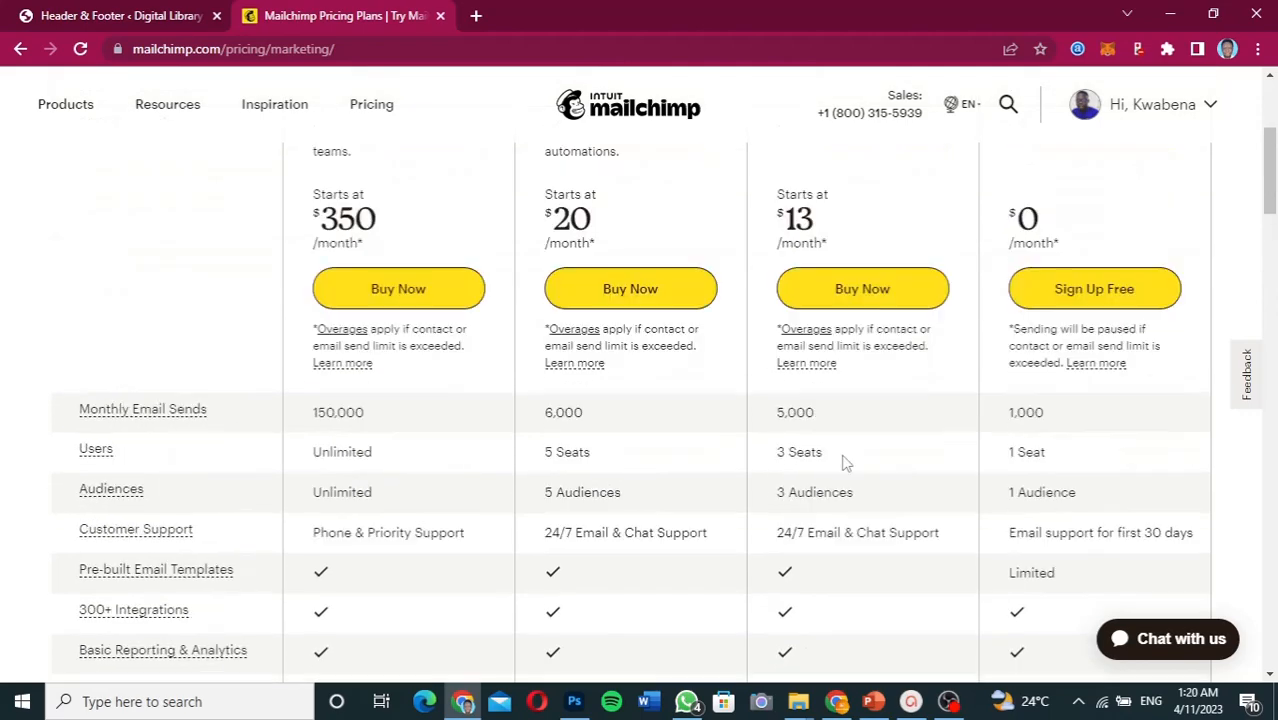
{"action": "scroll", "coordinate": [845, 462], "scroll_direction": "up", "scroll_amount": 1}
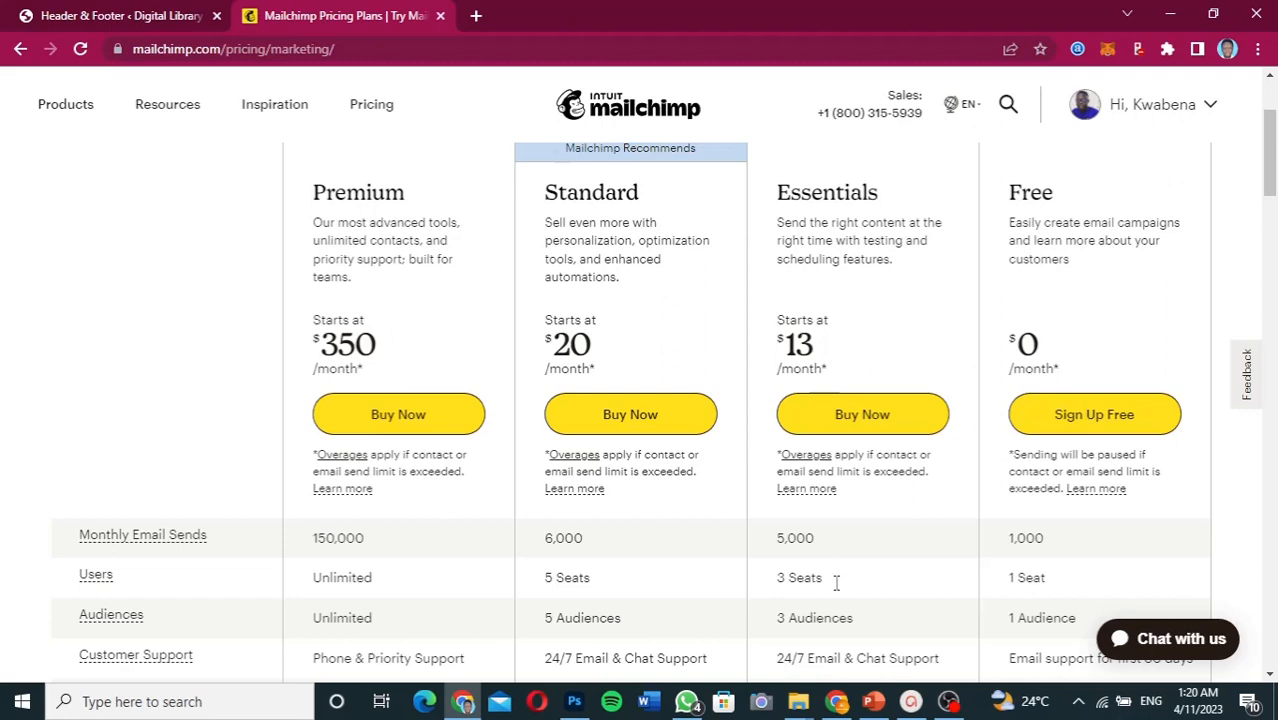
{"action": "left_click", "coordinate": [838, 703]}
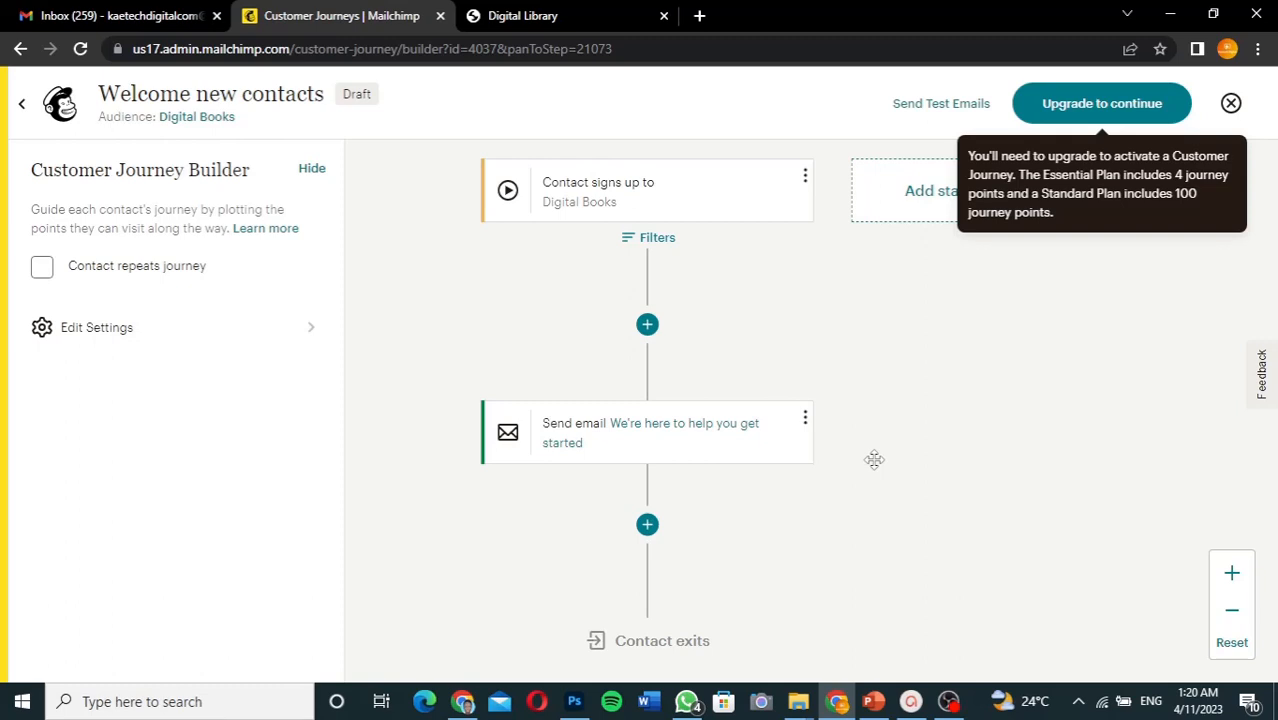
- Send a test of the welcome email to the account's own Gmail address and acknowledge the confirmation
{"action": "left_click", "coordinate": [932, 105]}
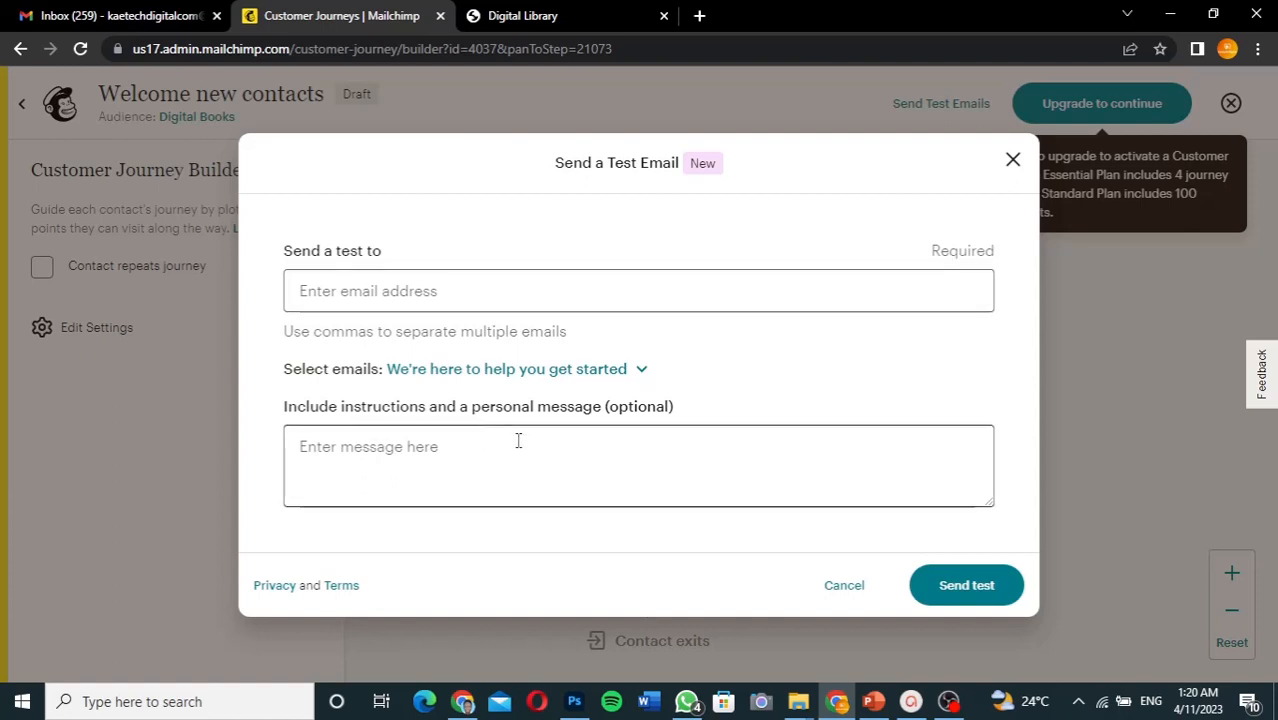
{"action": "left_click", "coordinate": [383, 289]}
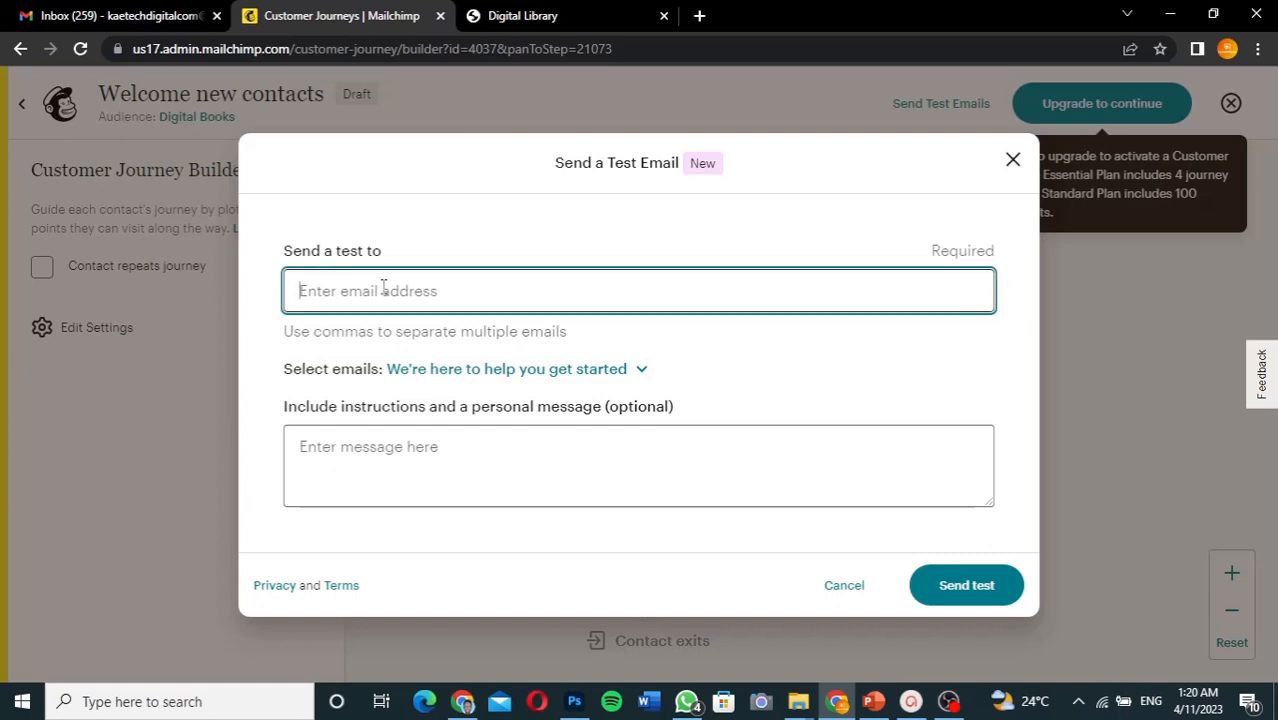
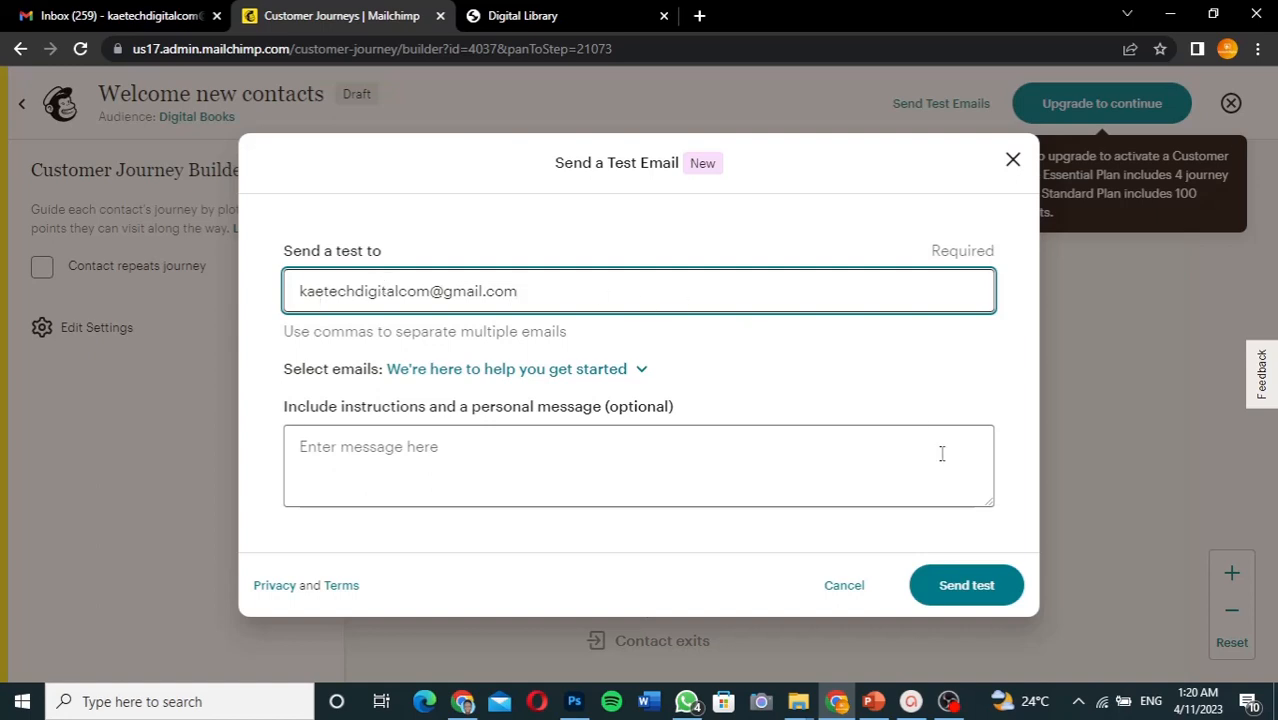
{"action": "left_click", "coordinate": [960, 590]}
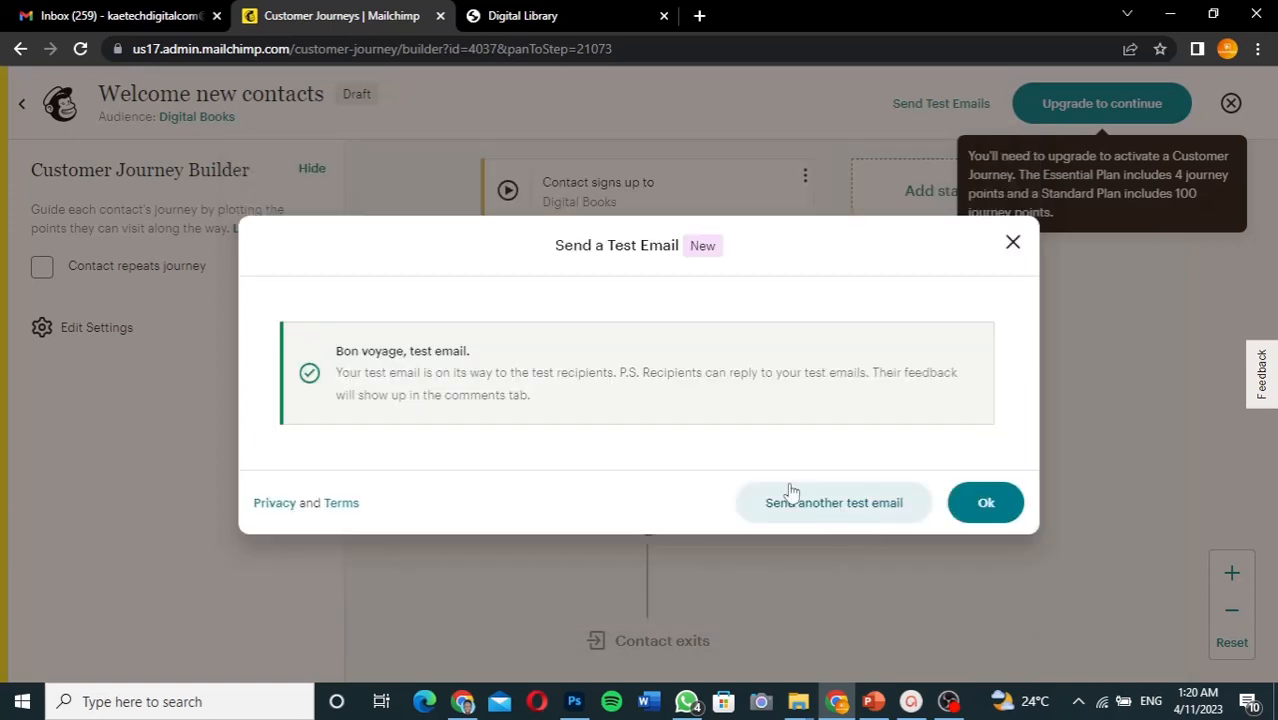
{"action": "left_click", "coordinate": [986, 506]}
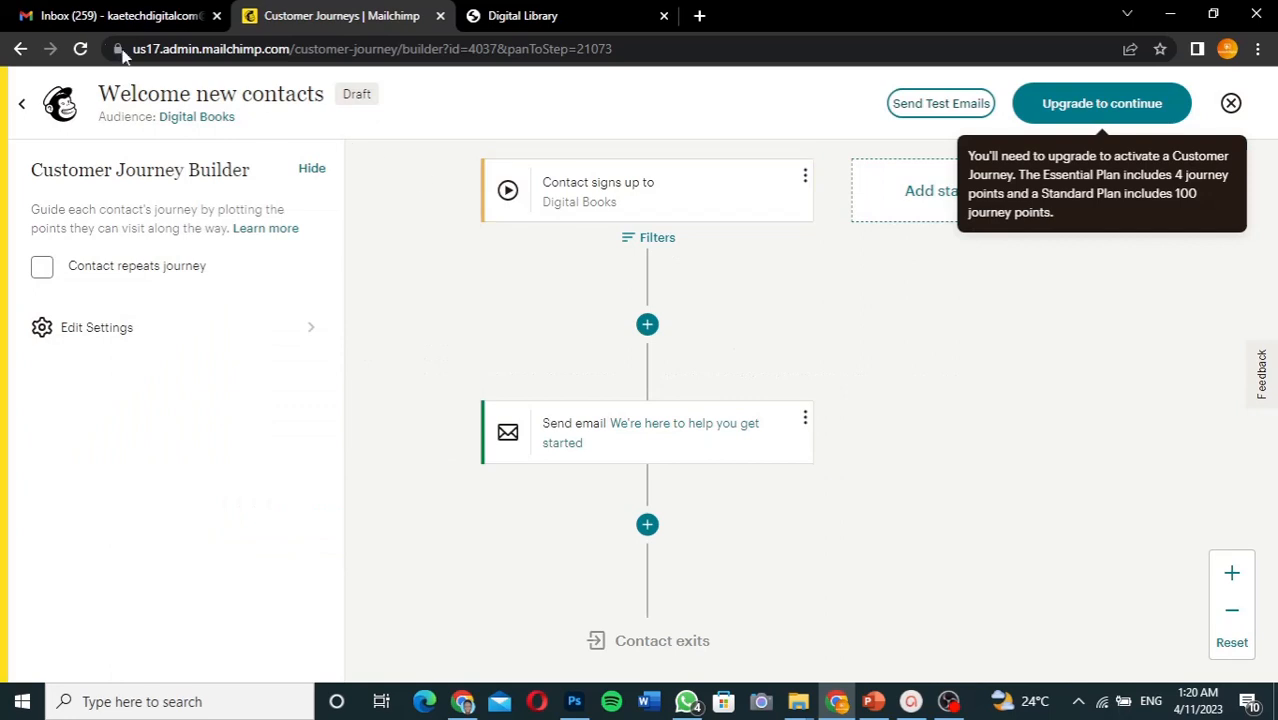
{"action": "left_click", "coordinate": [93, 17]}
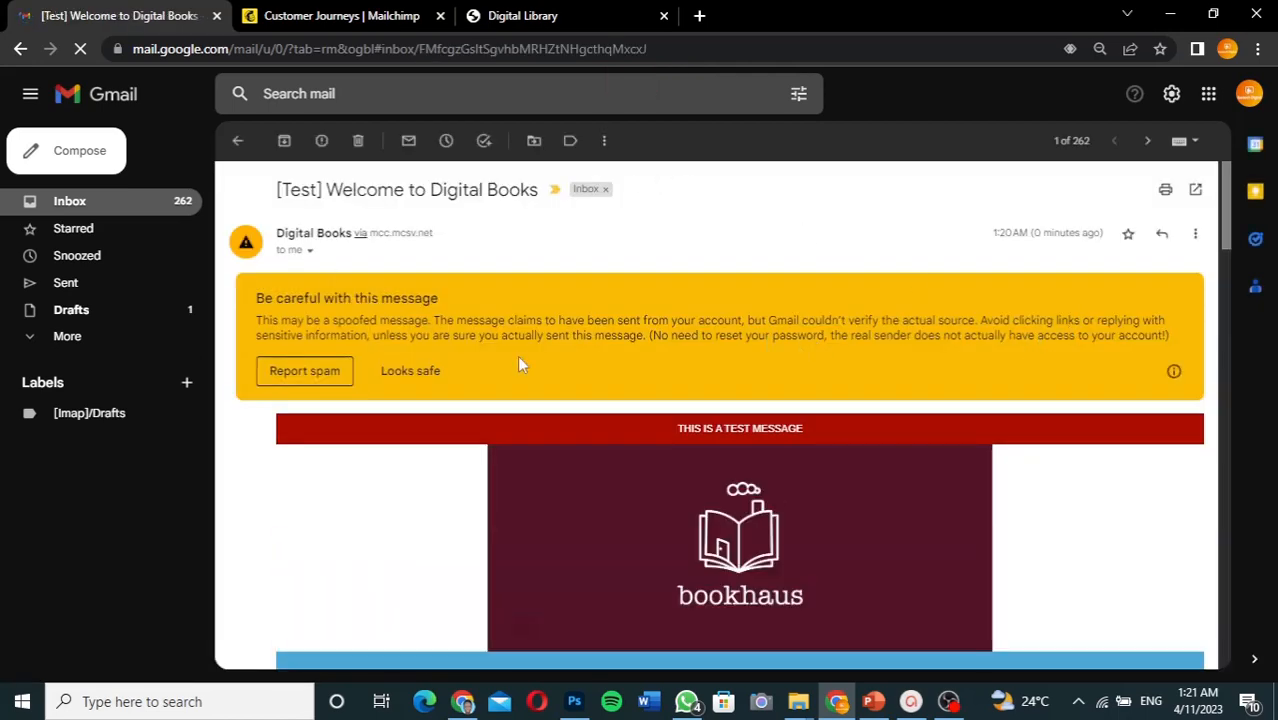
- Mark the 'Welcome to Digital Books' test email as safe, read through it, and return to Mailchimp
{"action": "left_click", "coordinate": [420, 374]}
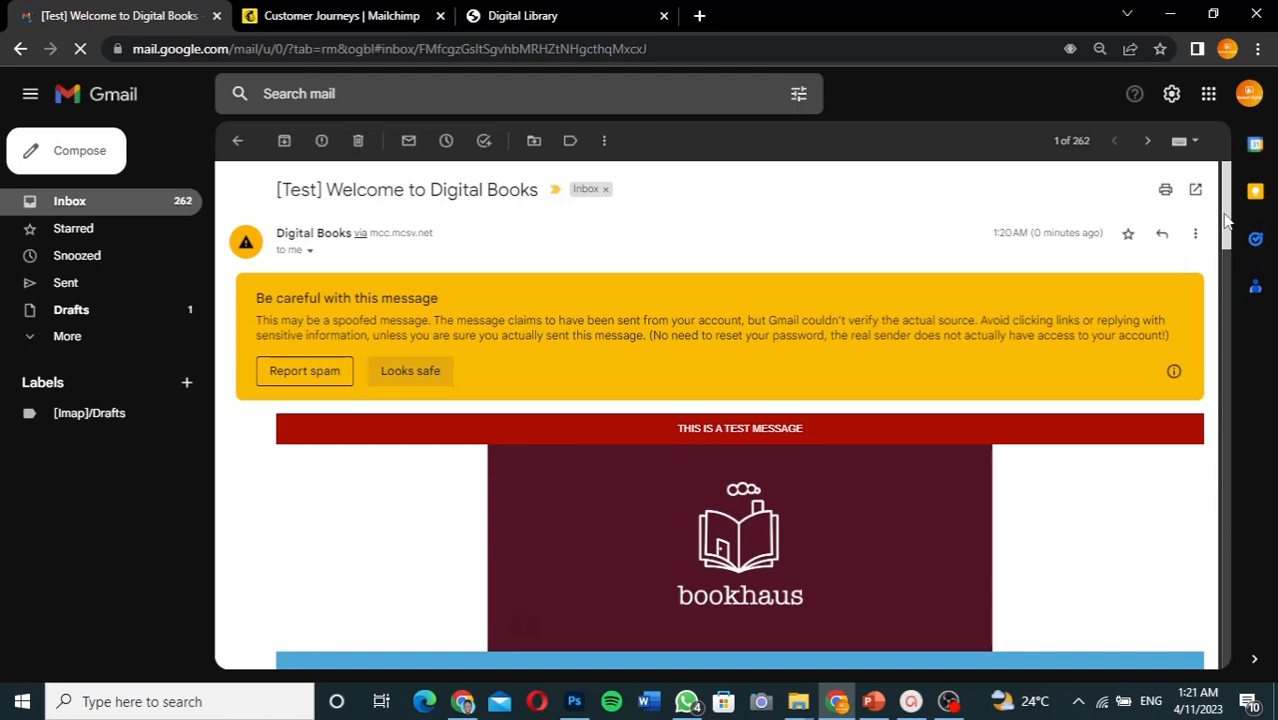
{"action": "left_click_drag", "start_coordinate": [1225, 220], "coordinate": [1222, 530]}
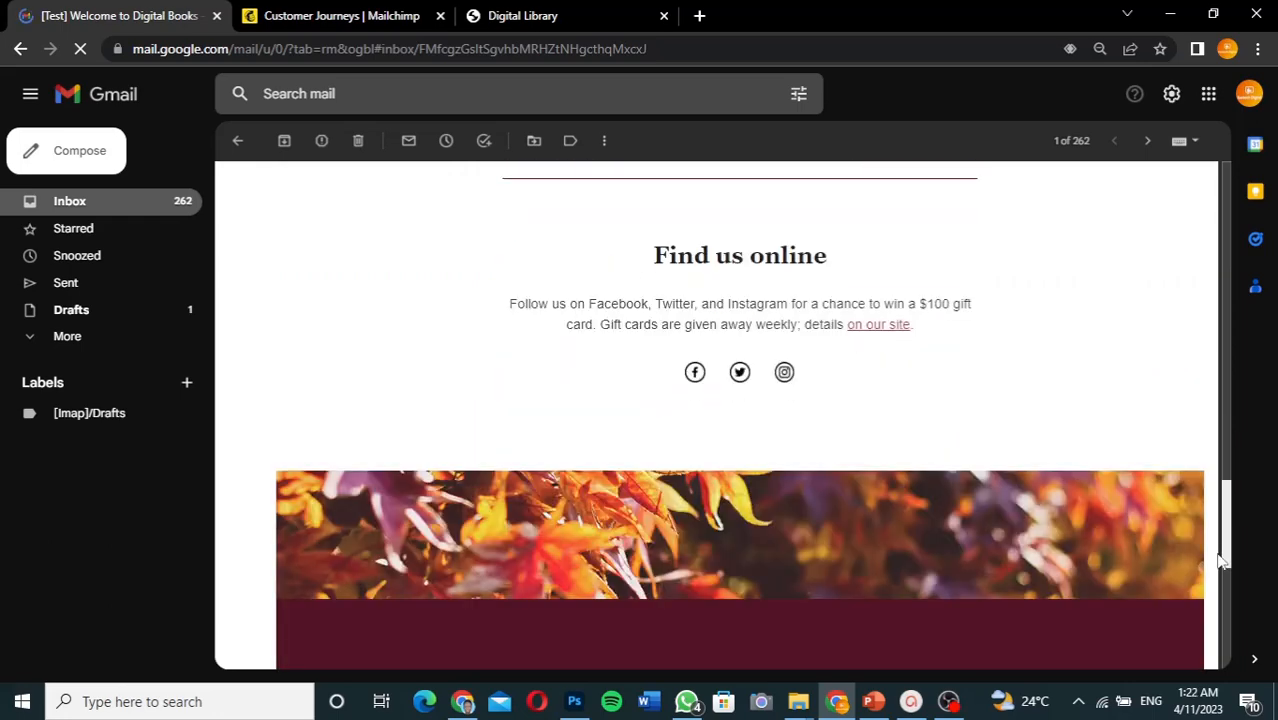
{"action": "left_click", "coordinate": [1229, 600]}
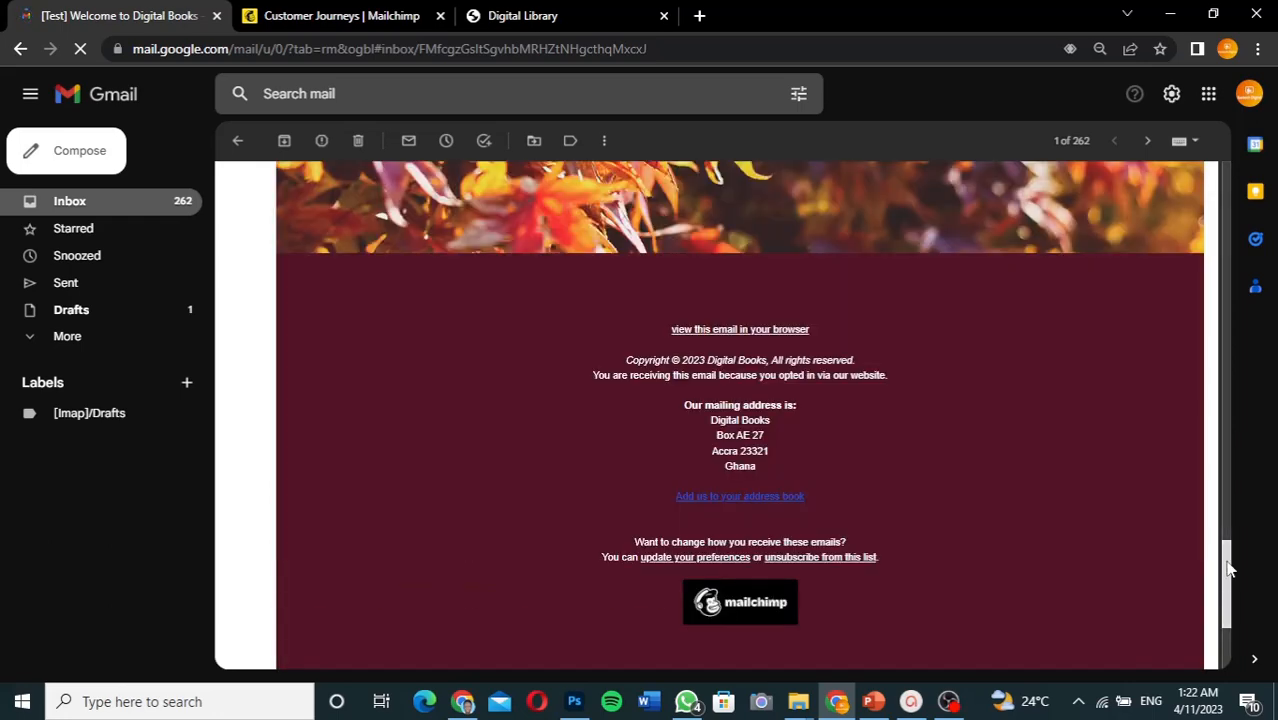
{"action": "left_click_drag", "start_coordinate": [1228, 564], "coordinate": [1212, 173]}
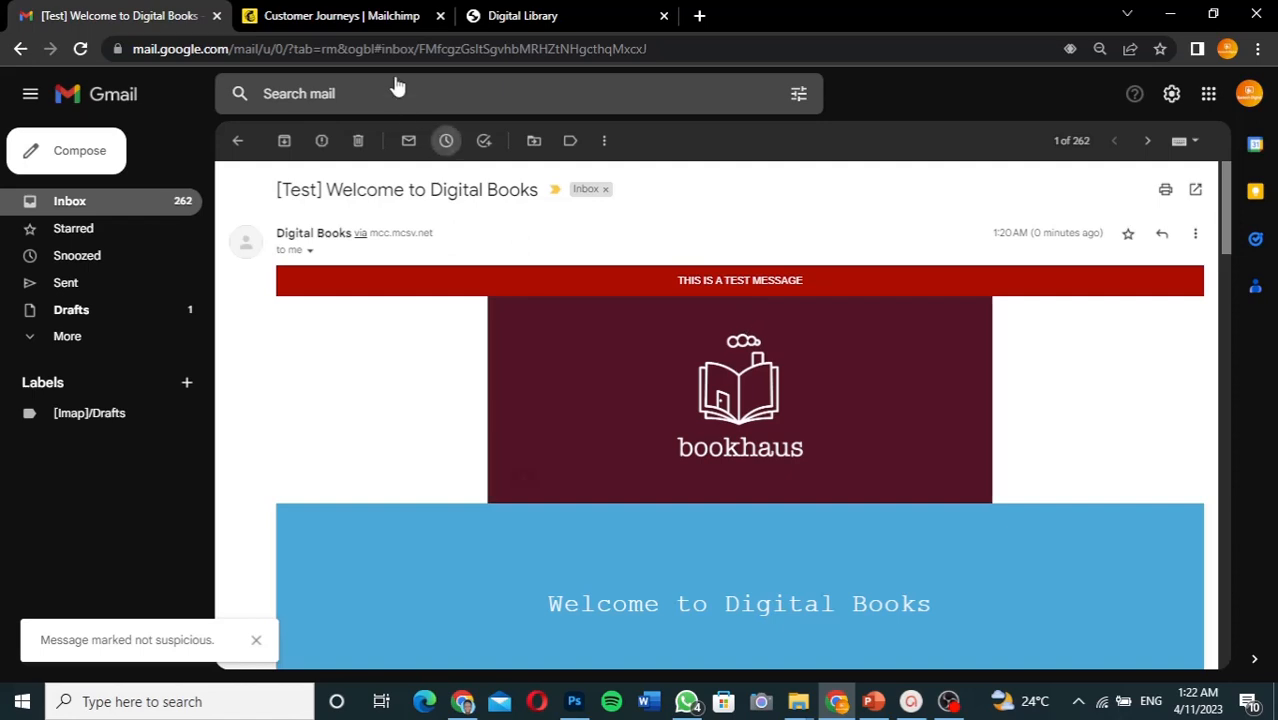
{"action": "left_click", "coordinate": [373, 26]}
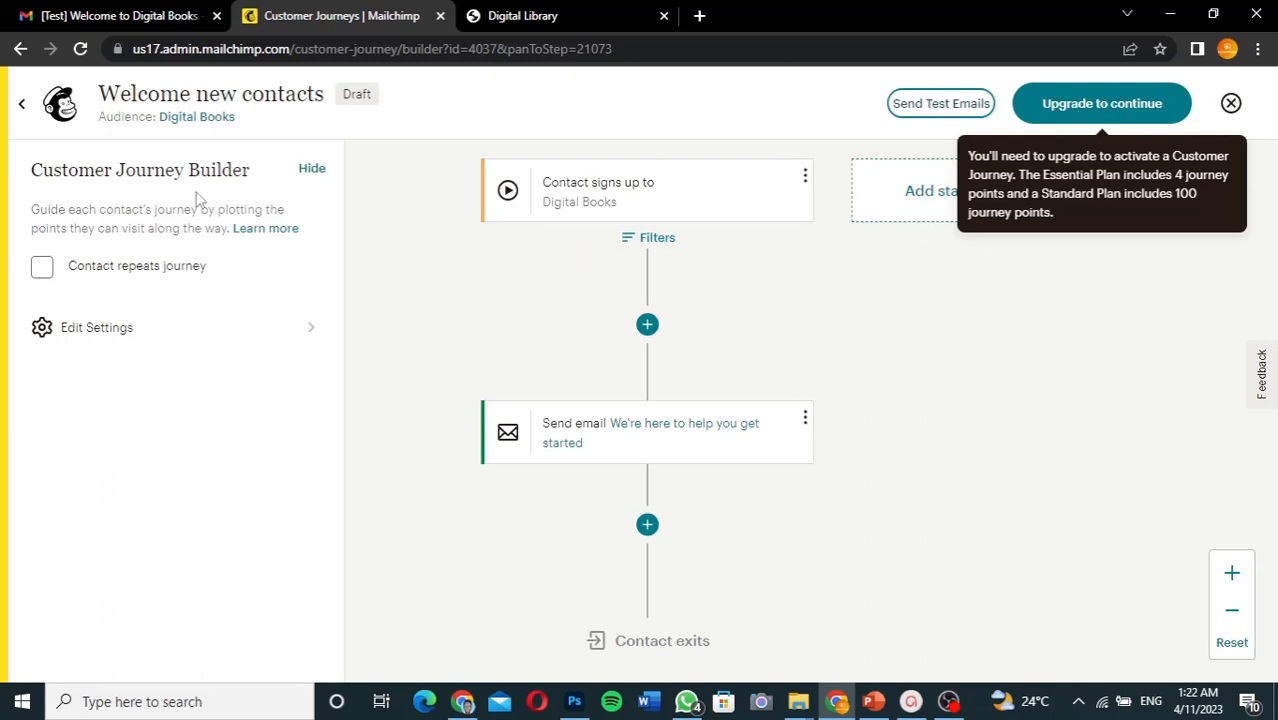
- Exit the Welcome new contacts journey builder, leaving the draft saved
{"action": "left_click", "coordinate": [26, 110]}
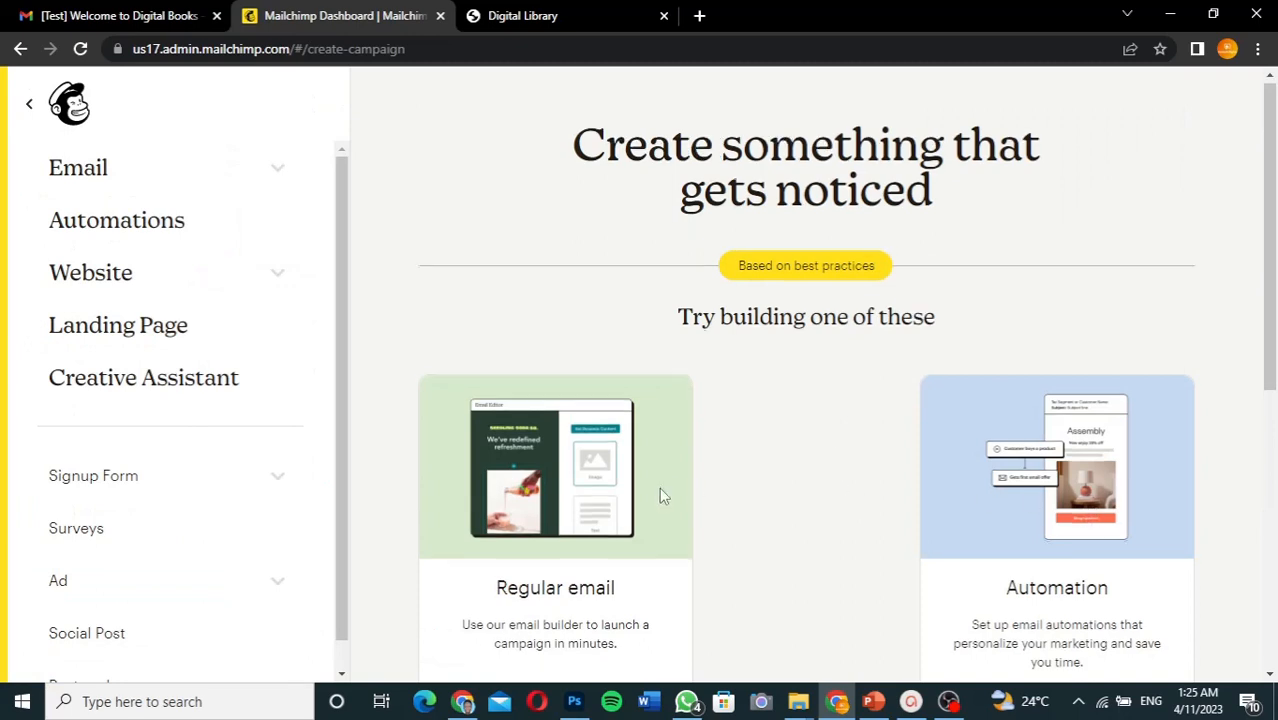
- Begin designing a Regular email campaign from the Create page
{"action": "scroll", "coordinate": [659, 490], "scroll_direction": "down", "scroll_amount": 3}
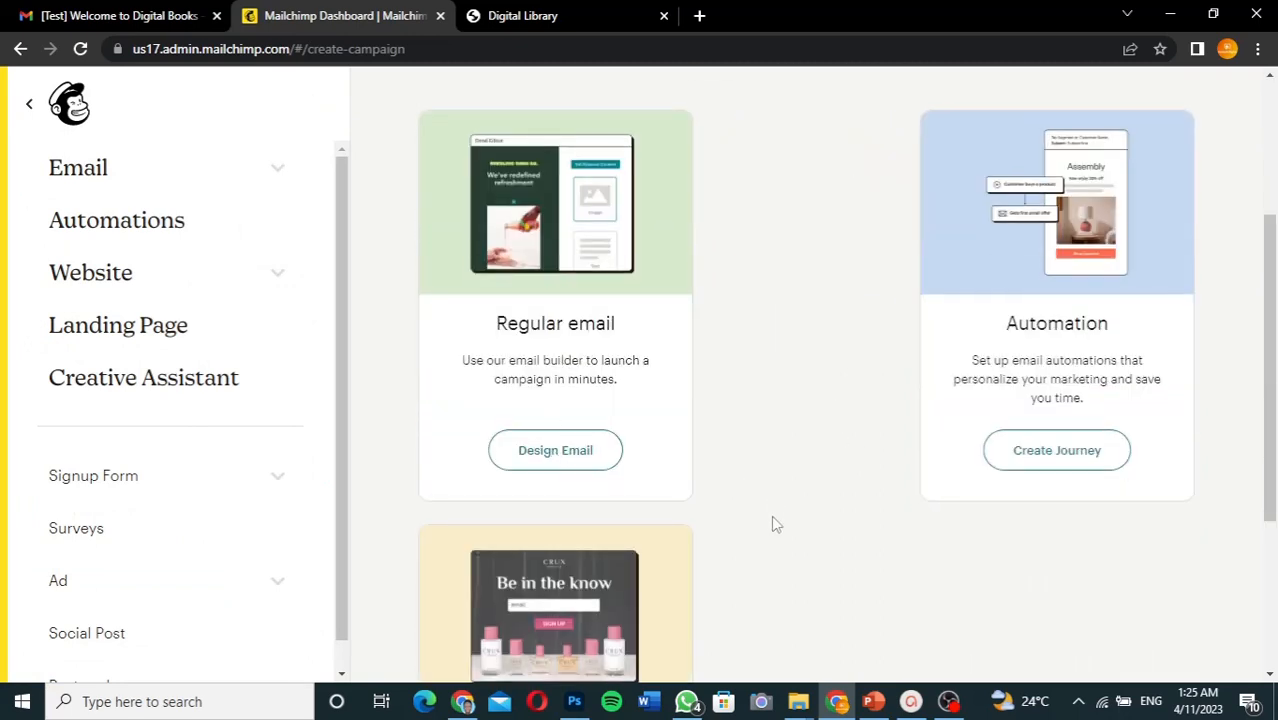
{"action": "scroll", "coordinate": [776, 524], "scroll_direction": "down", "scroll_amount": 3}
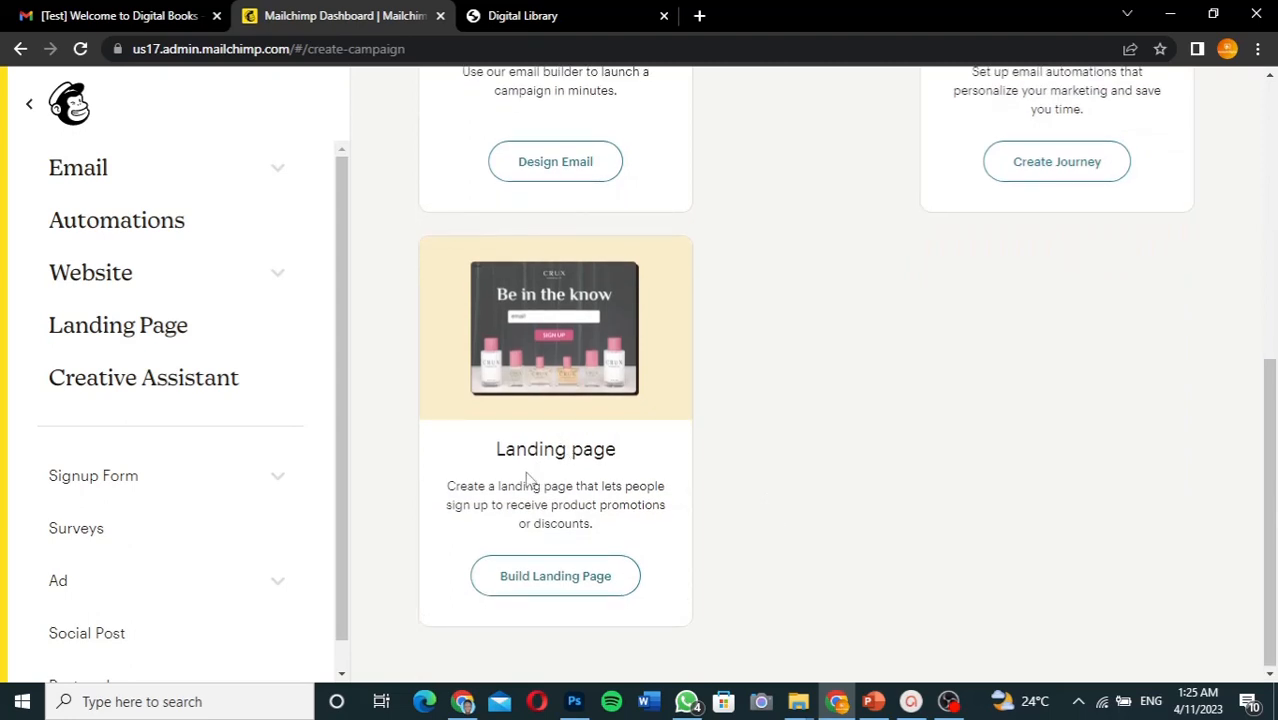
{"action": "scroll", "coordinate": [770, 512], "scroll_direction": "up", "scroll_amount": 3}
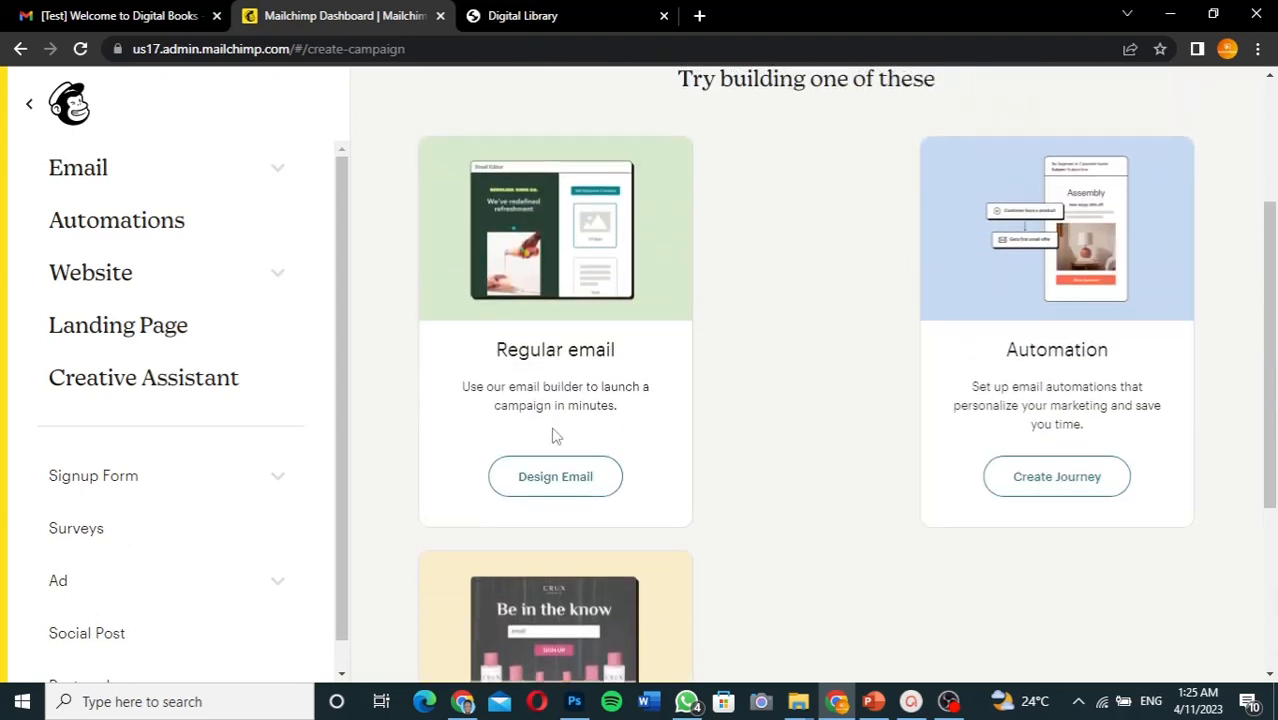
{"action": "left_click", "coordinate": [563, 478]}
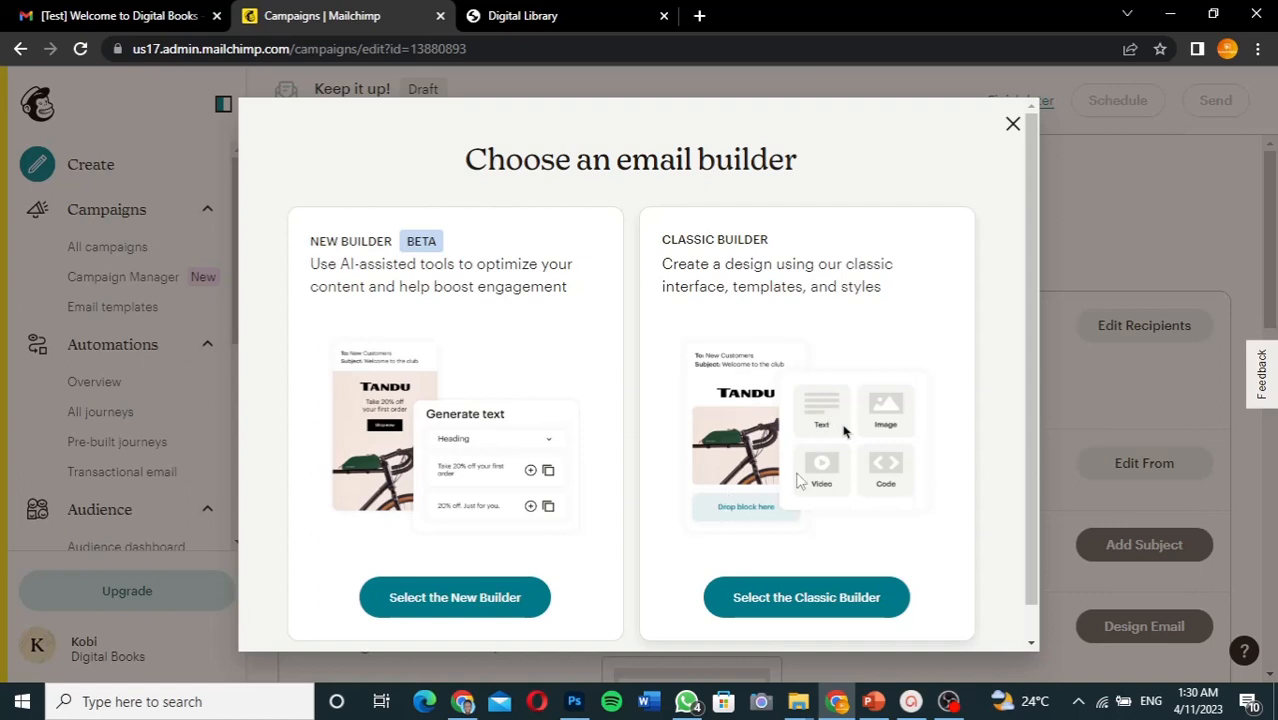
- Pick the Classic Builder for the new untitled campaign
{"action": "left_click", "coordinate": [797, 603]}
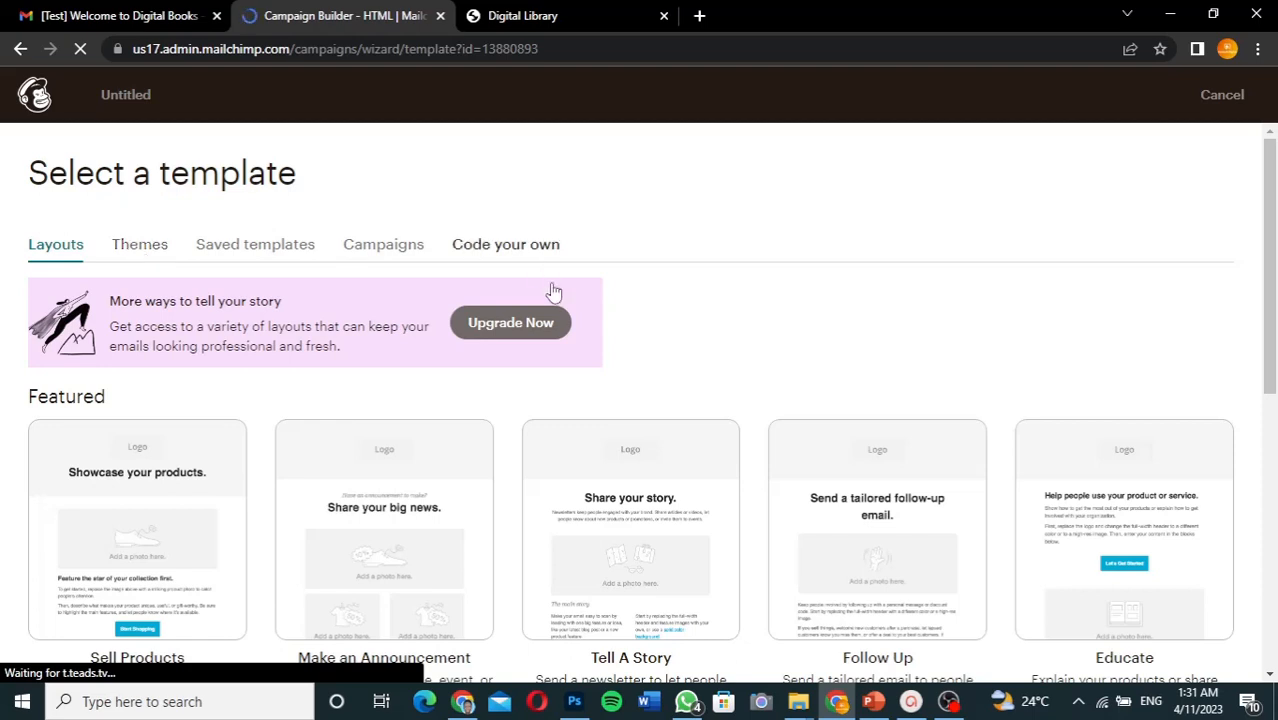
- Pick the Appointment Reminder theme from Featured themes and load the WORN template
{"action": "left_click", "coordinate": [145, 248]}
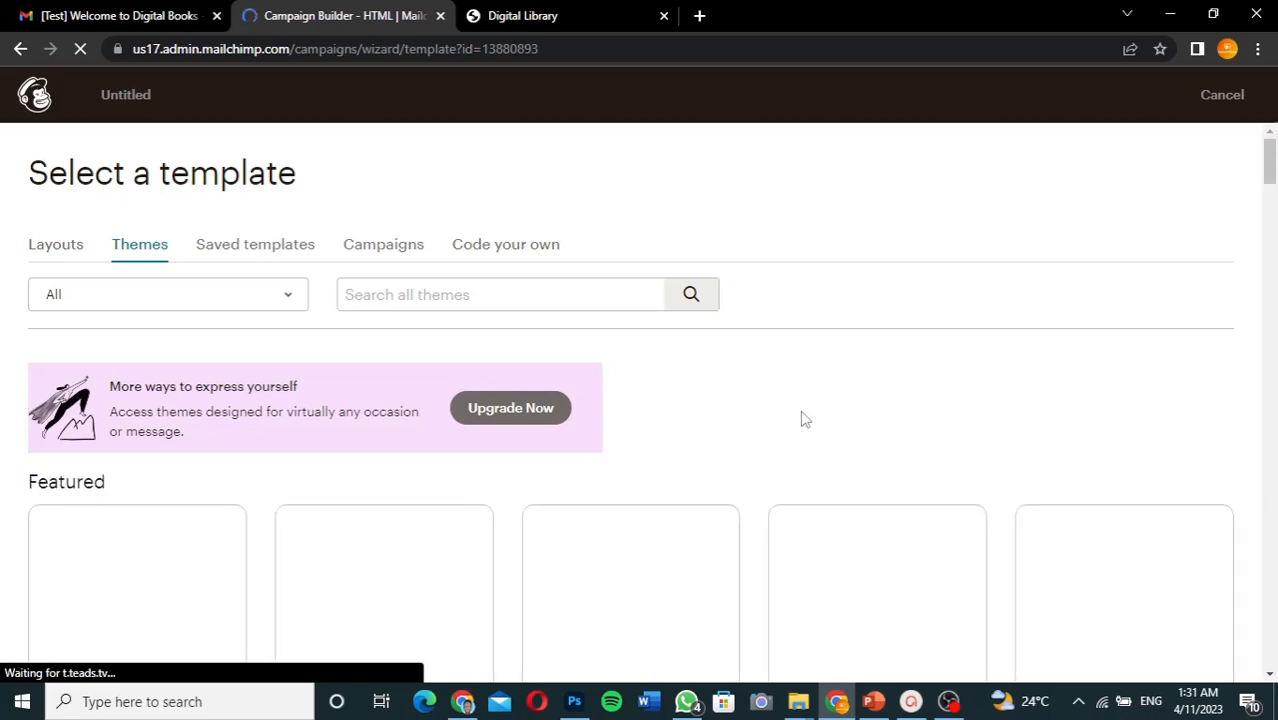
{"action": "scroll", "coordinate": [616, 393], "scroll_direction": "down", "scroll_amount": 3}
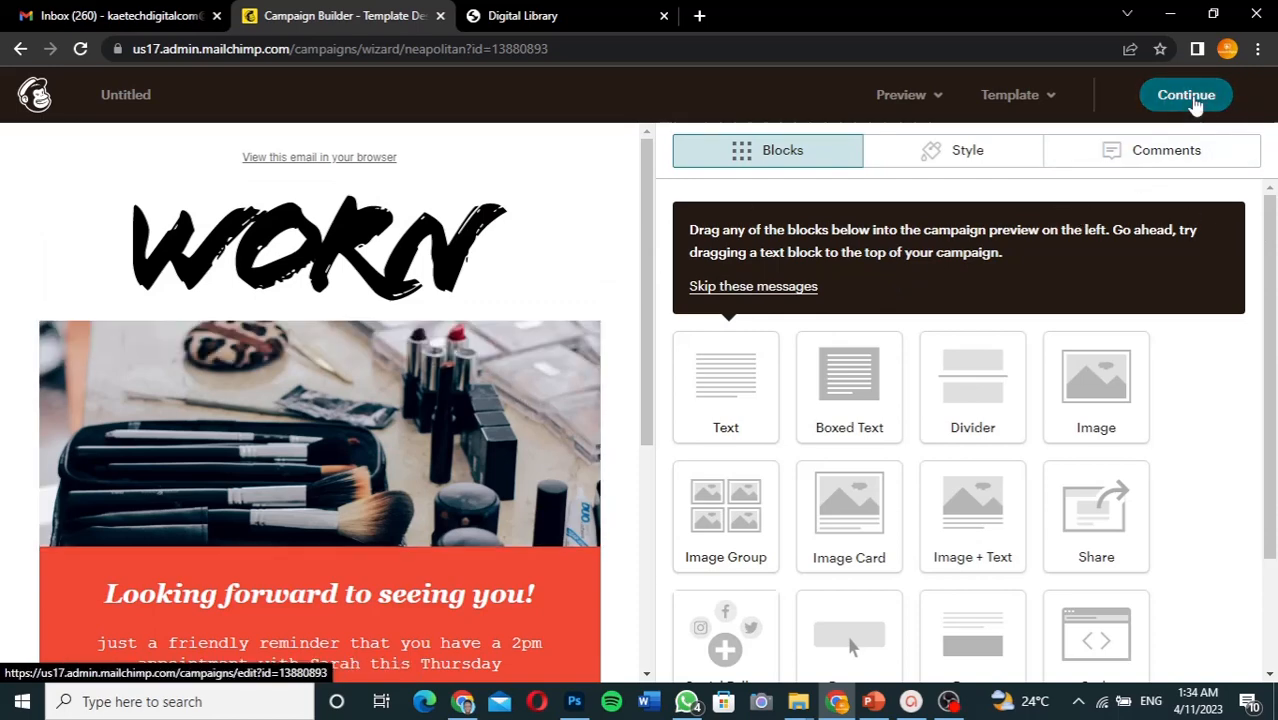
{"action": "left_click", "coordinate": [1190, 96]}
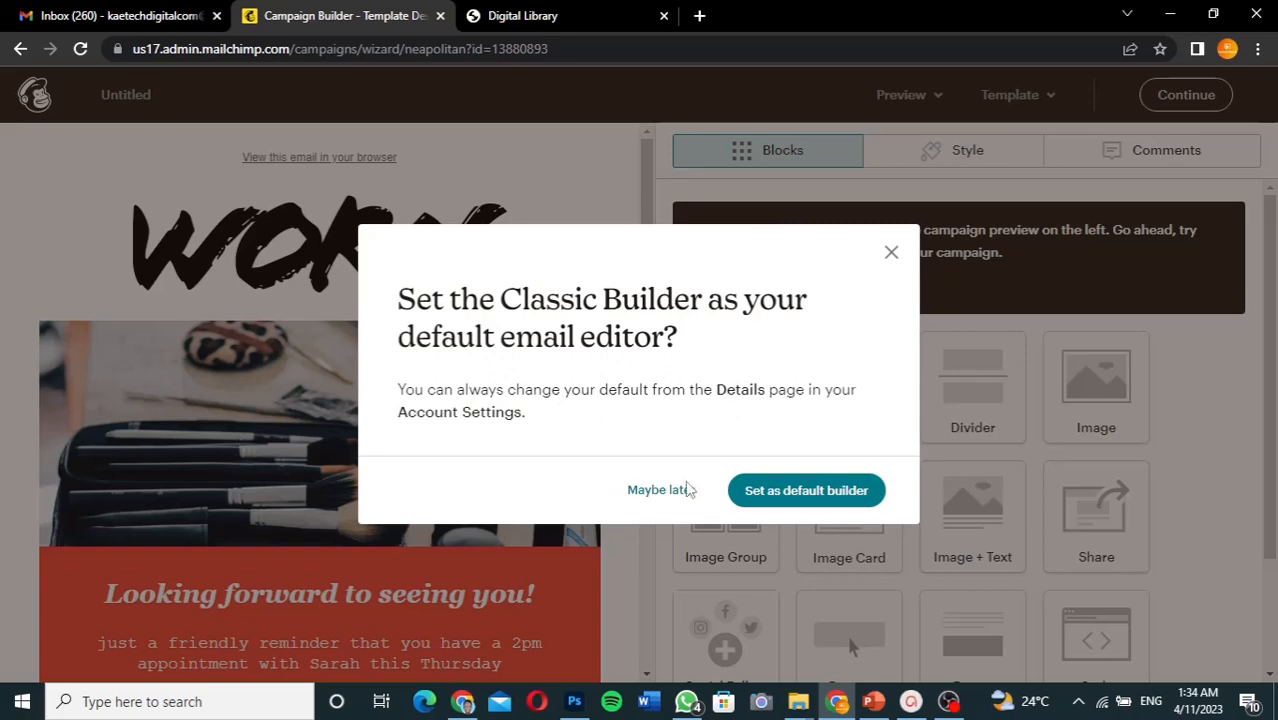
- Choose Maybe later rather than setting Classic Builder as the default editor
{"action": "left_click", "coordinate": [660, 491]}
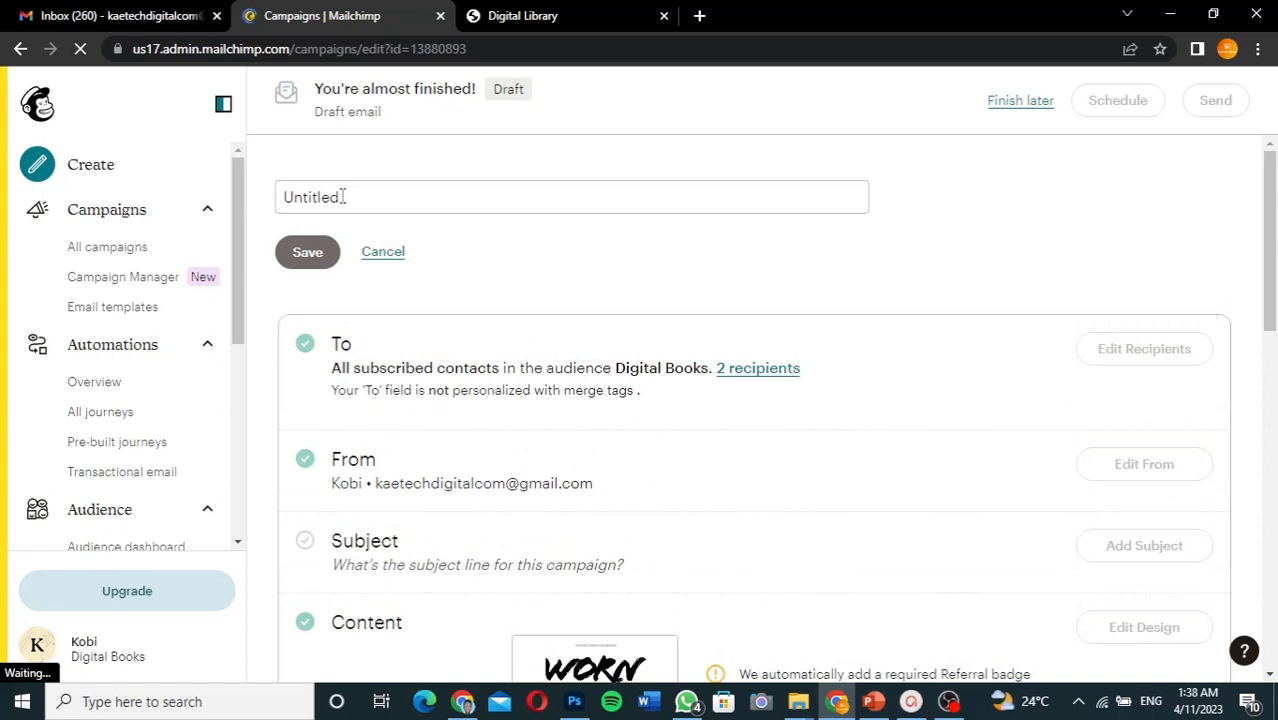
- Rename the Untitled campaign to 'Marketing 1' and save it
{"action": "left_click_drag", "start_coordinate": [343, 196], "coordinate": [275, 197]}
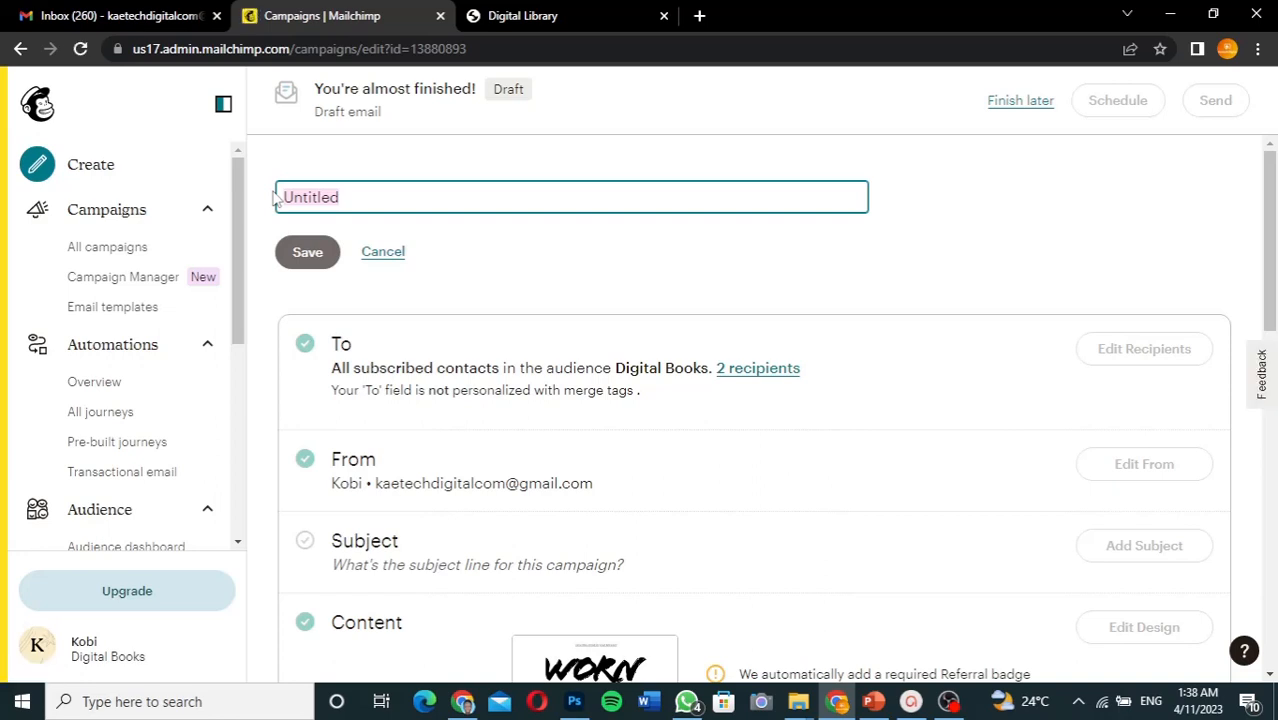
{"action": "type", "text": "Market"}
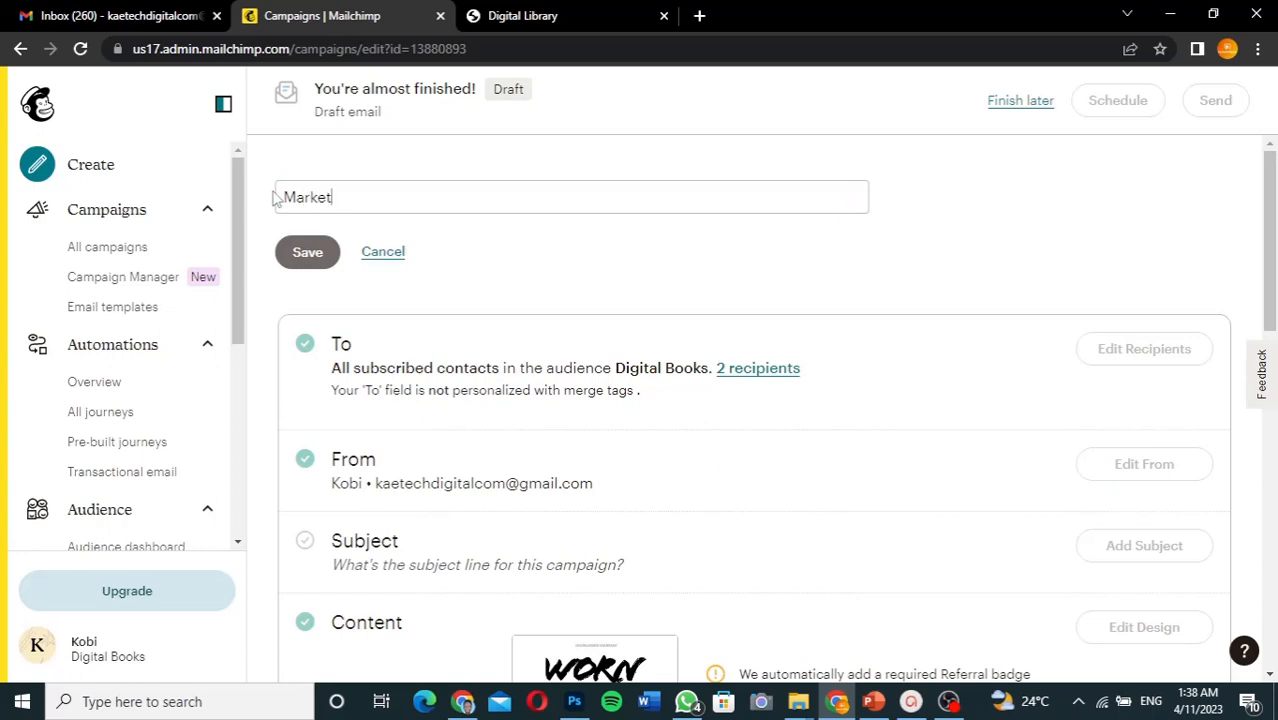
{"action": "type", "text": "ing 1"}
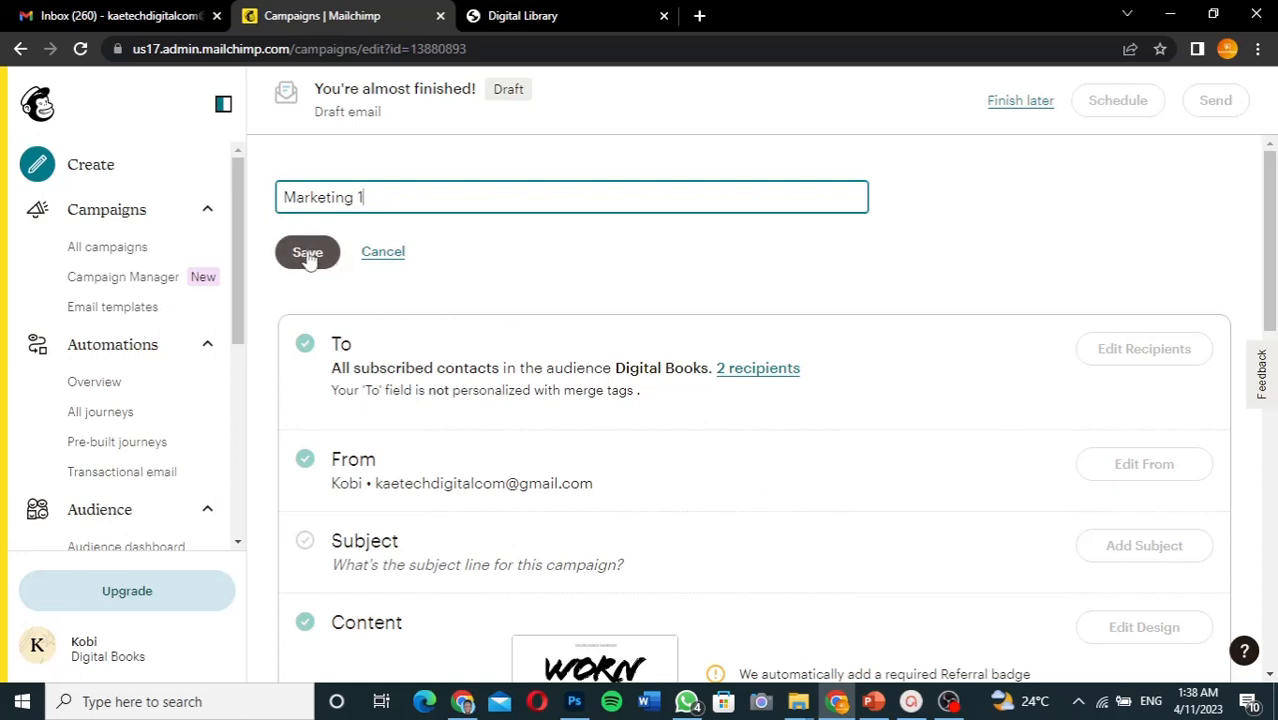
{"action": "left_click", "coordinate": [308, 254]}
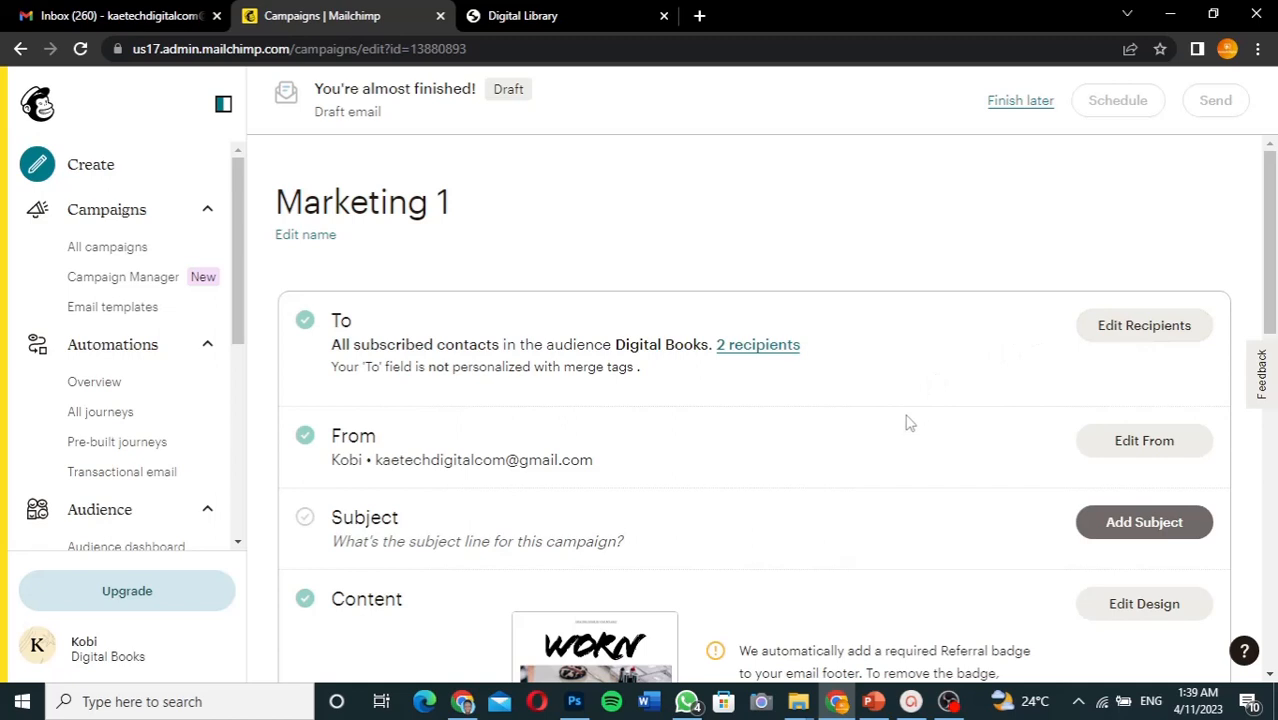
{"action": "scroll", "coordinate": [908, 423], "scroll_direction": "down", "scroll_amount": 2}
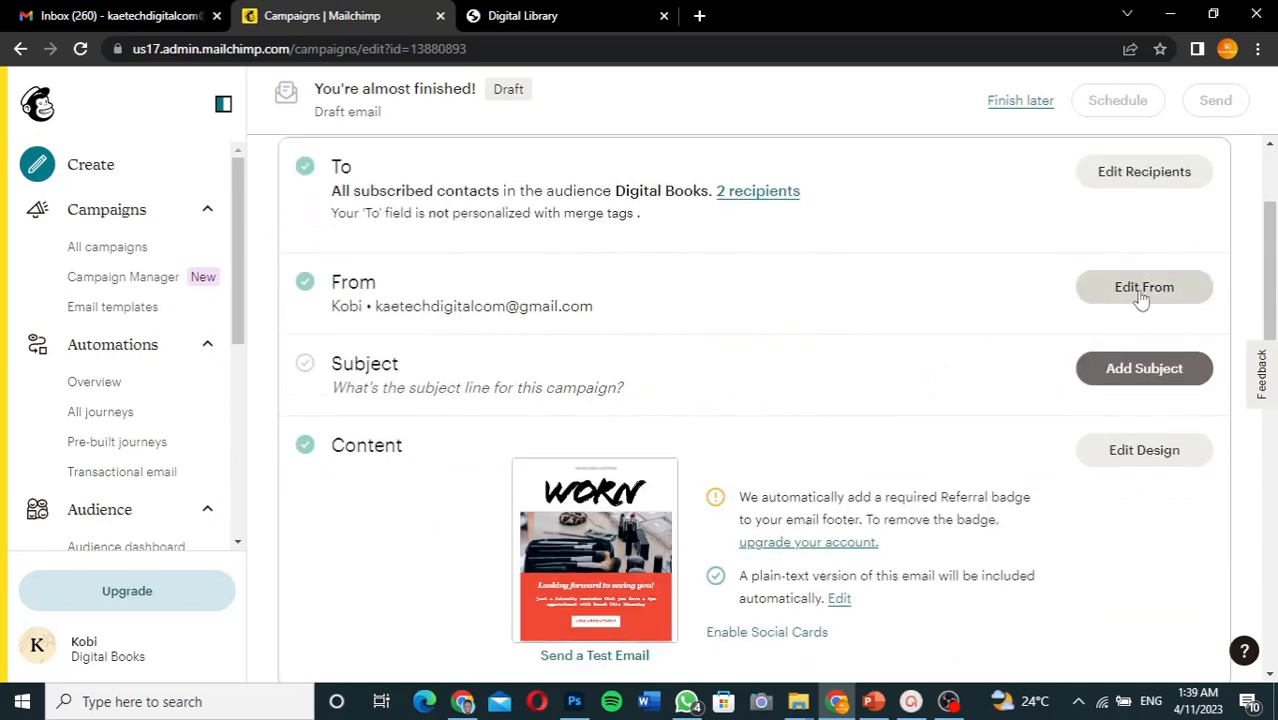
- Enter 'Digital Books' as the From name and save the sender details
{"action": "left_click", "coordinate": [1140, 296]}
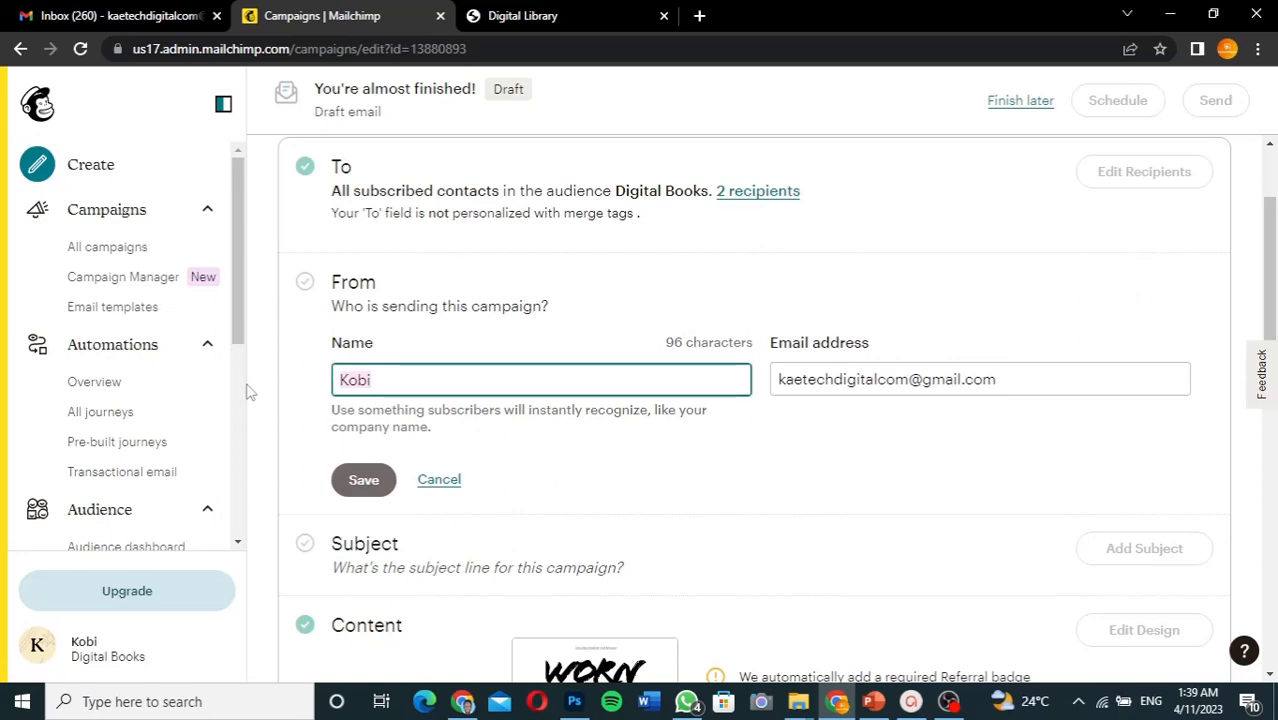
{"action": "type", "text": "D"}
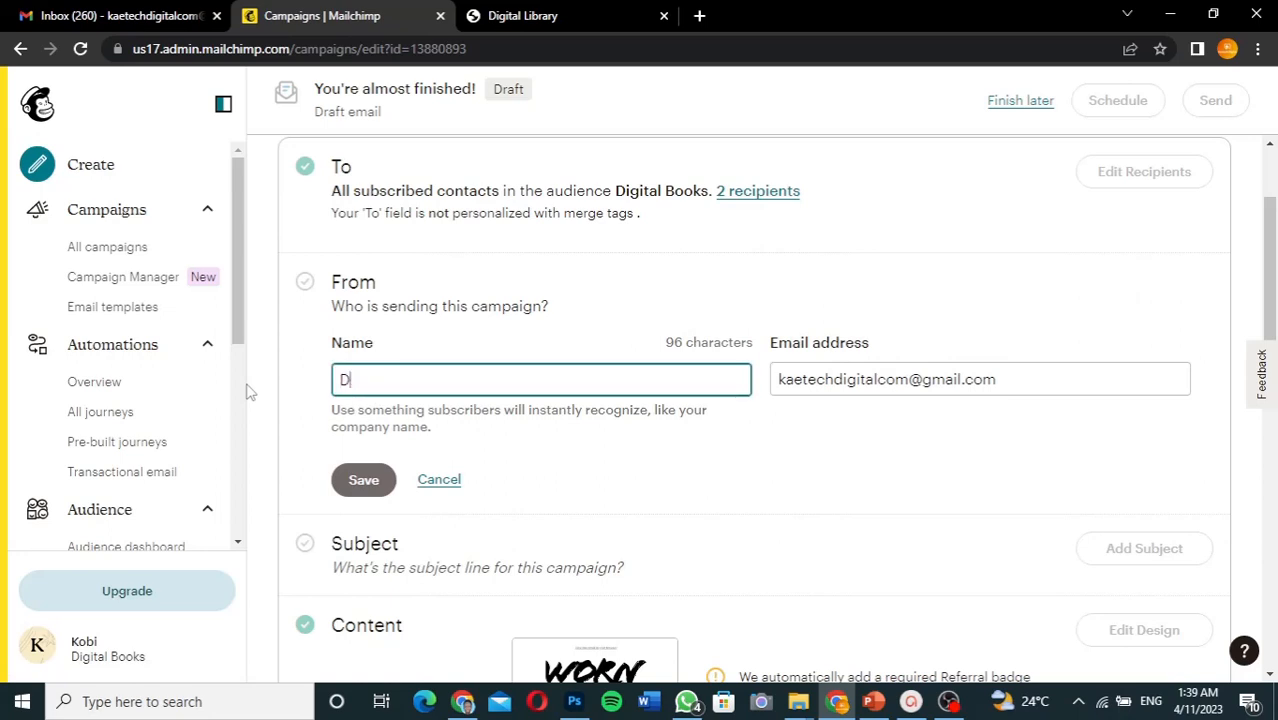
{"action": "type", "text": "igi"}
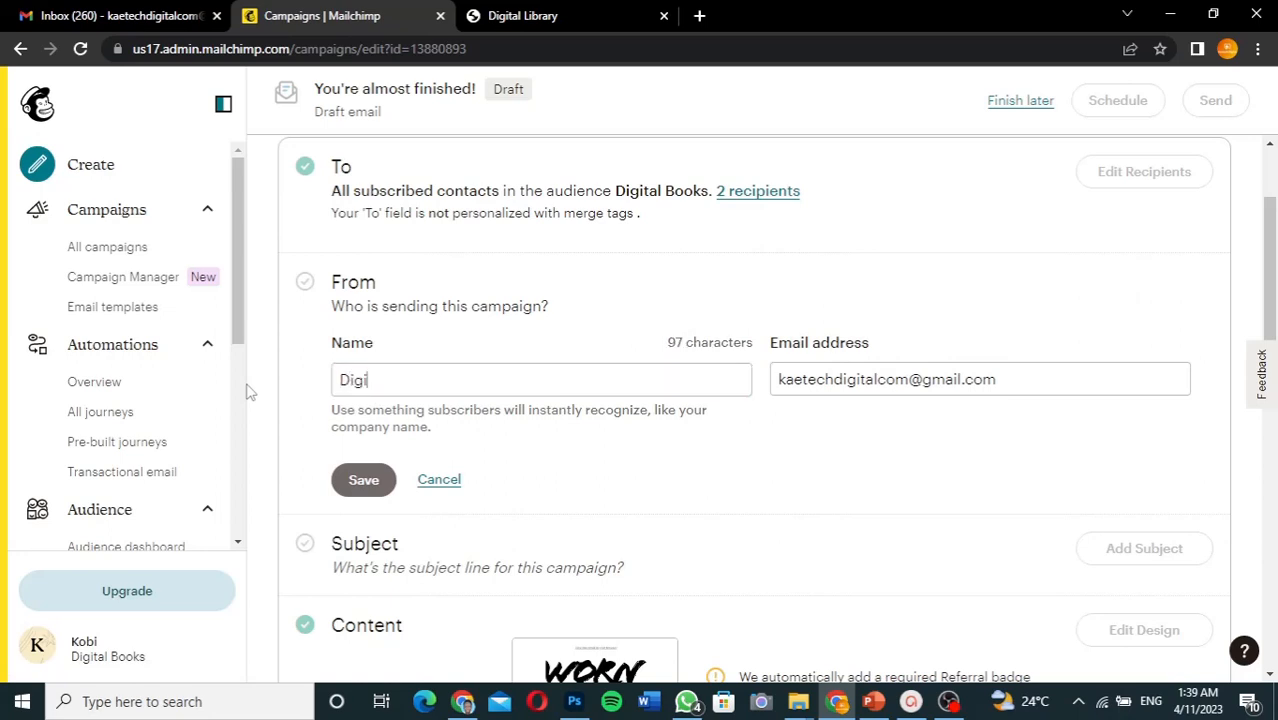
{"action": "type", "text": "tal Books"}
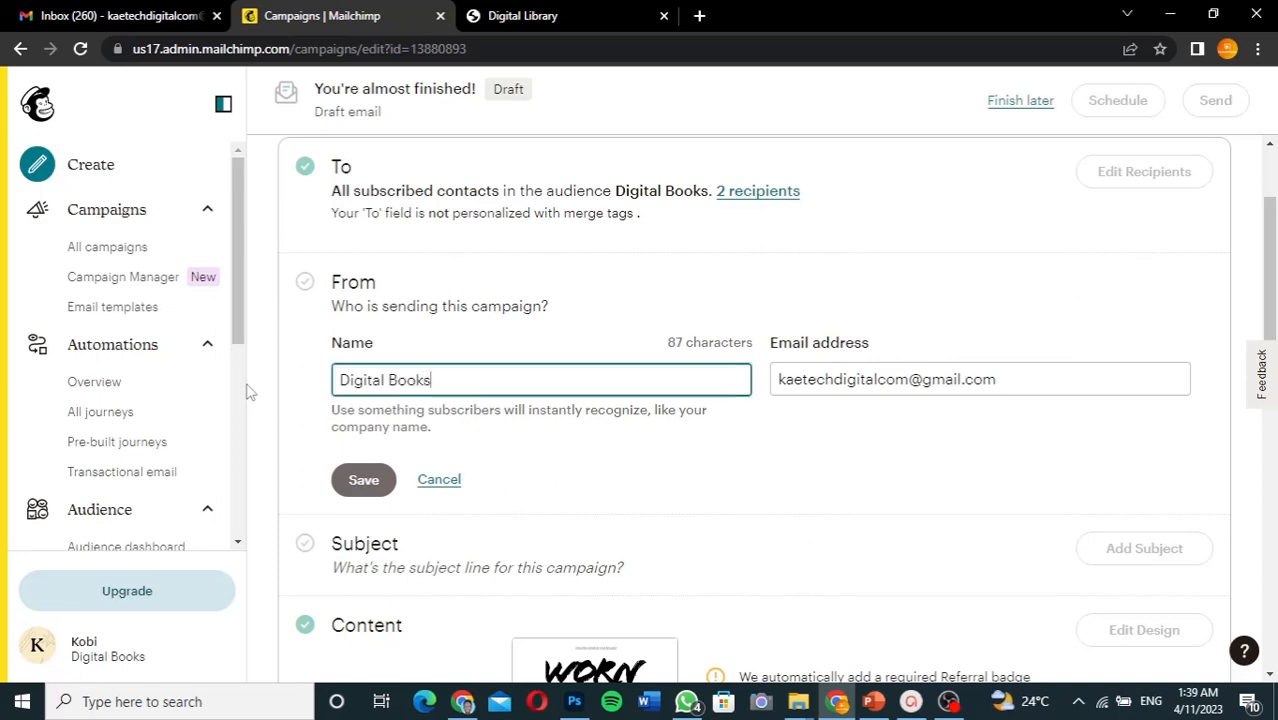
{"action": "left_click", "coordinate": [365, 480]}
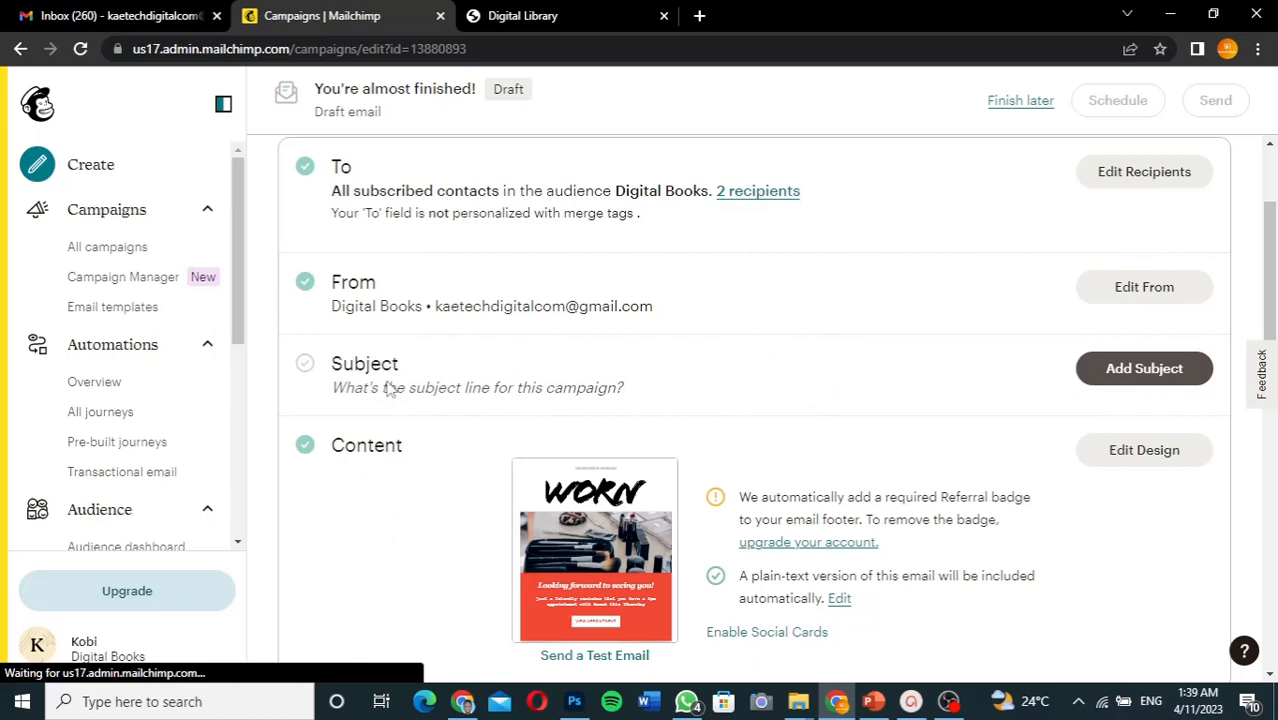
- Save the subject 'New Book in Stock', correcting the typed 'Product' to 'Book'
{"action": "left_click", "coordinate": [580, 376]}
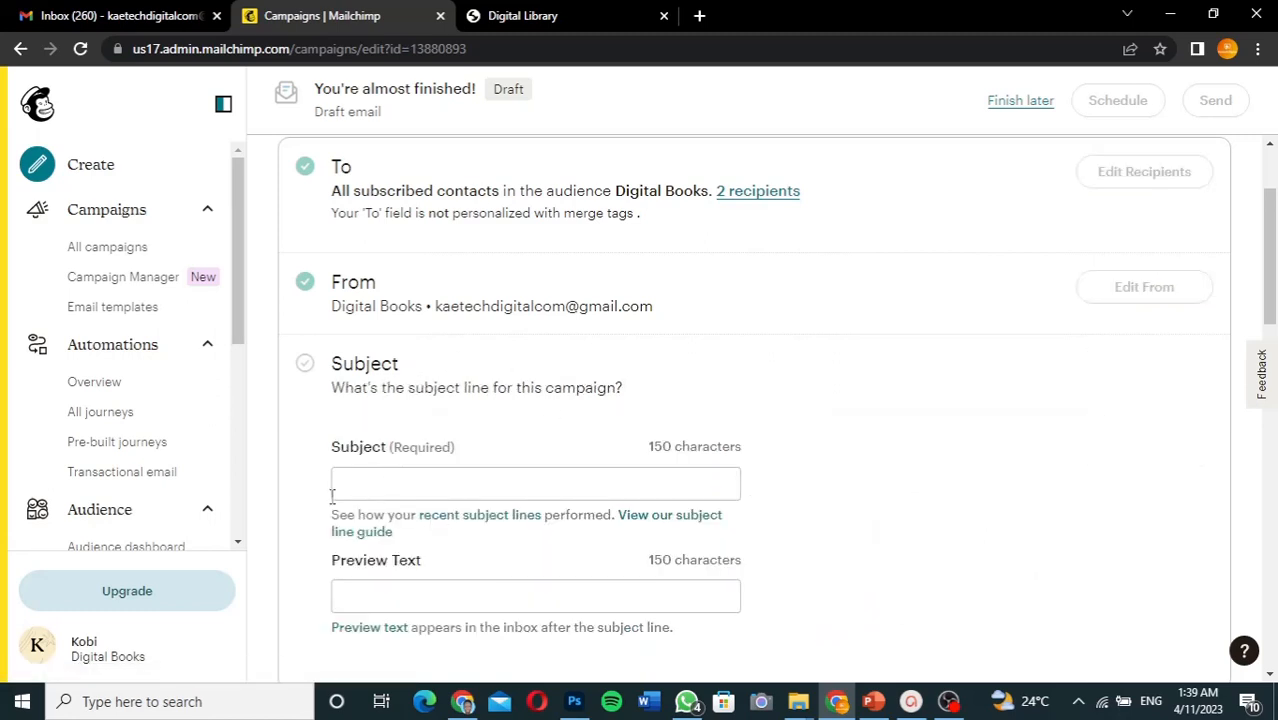
{"action": "left_click", "coordinate": [396, 492]}
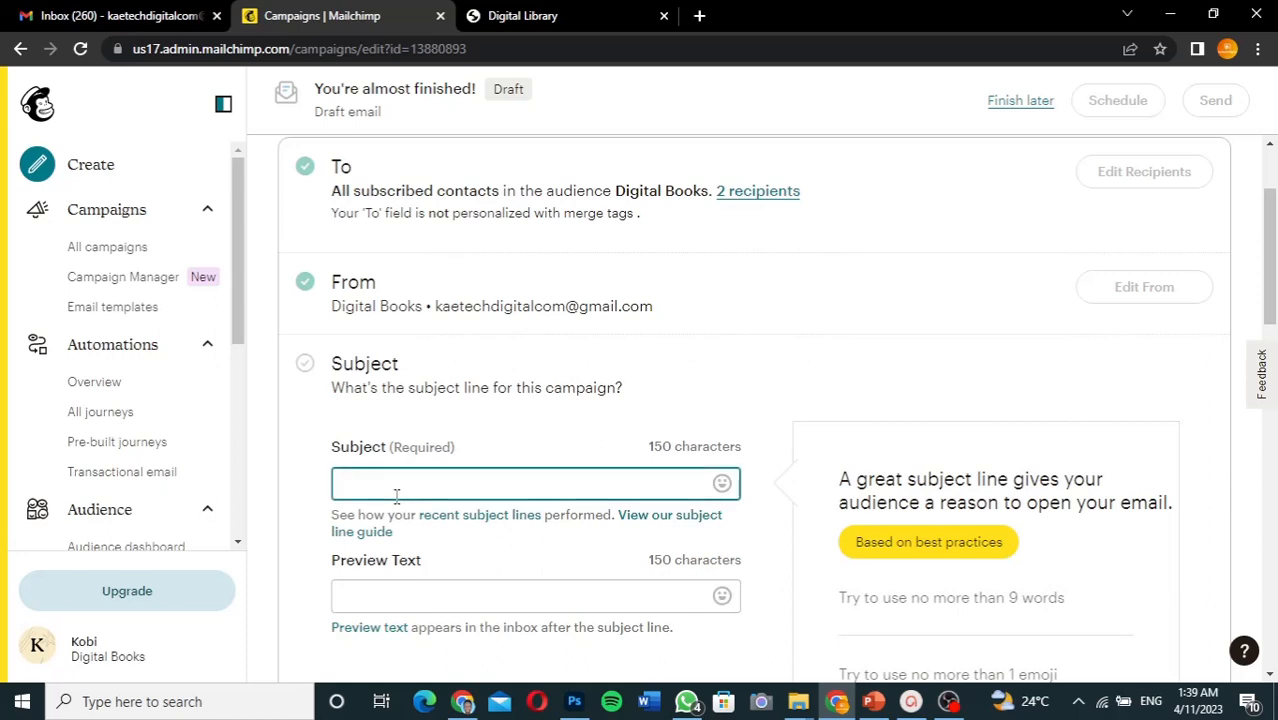
{"action": "type", "text": "New Product in Stock"}
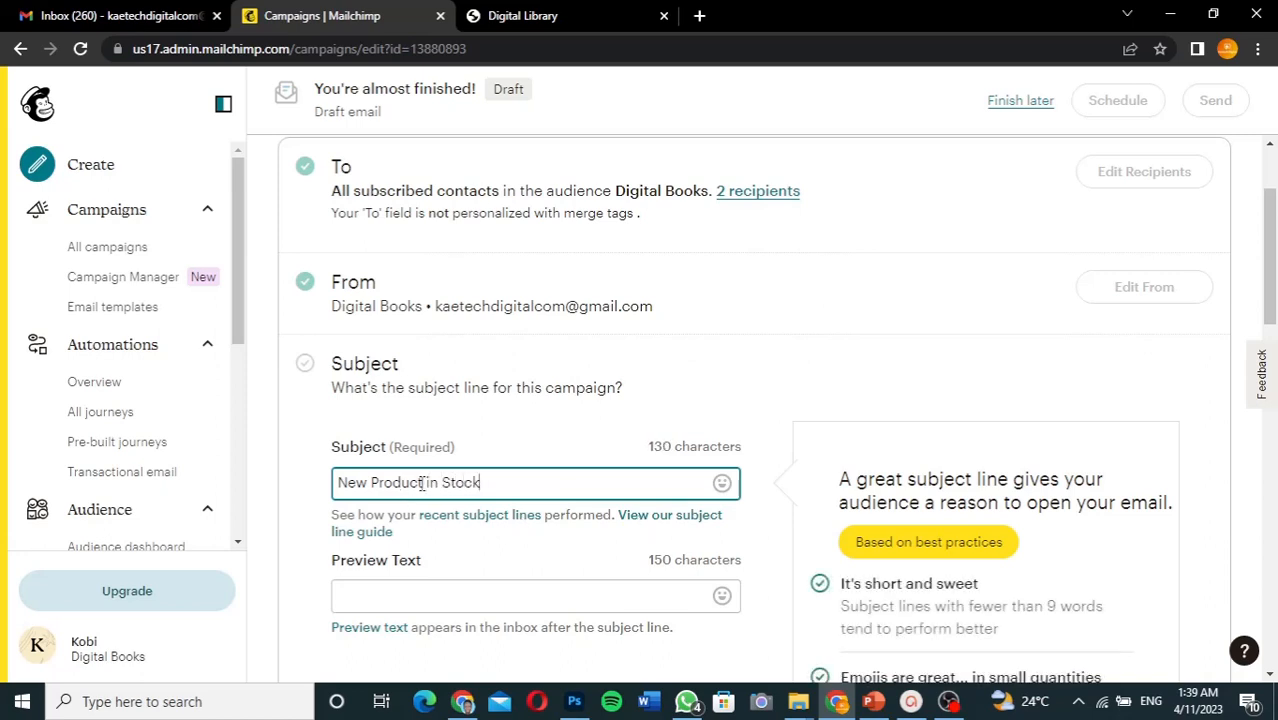
{"action": "double_click", "coordinate": [373, 483]}
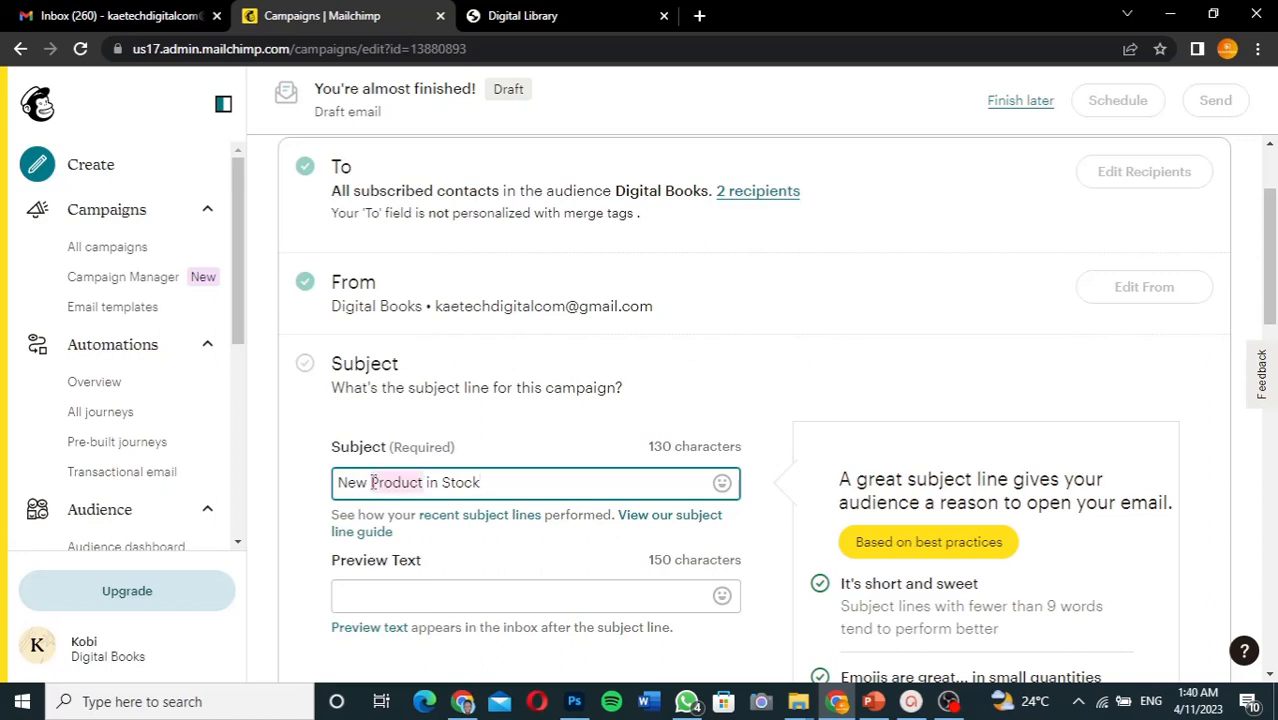
{"action": "key", "text": "BackSpace"}
{"action": "type", "text": "B"}
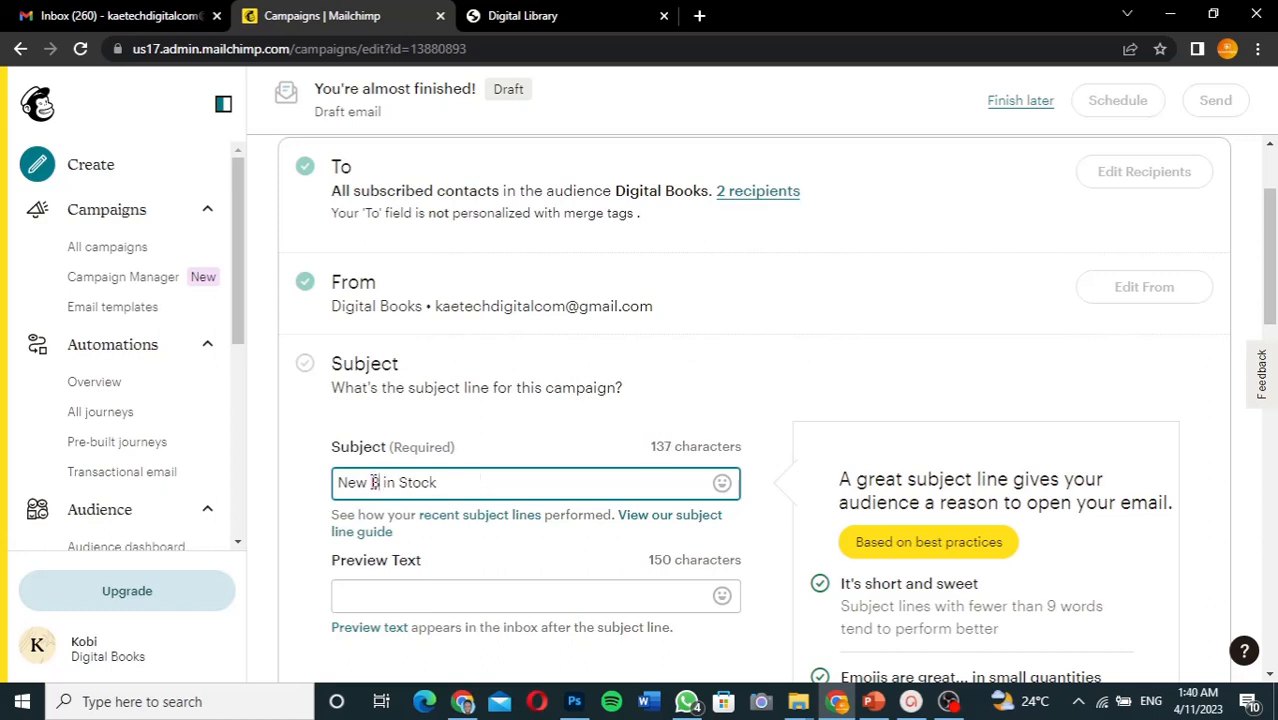
{"action": "type", "text": "ook"}
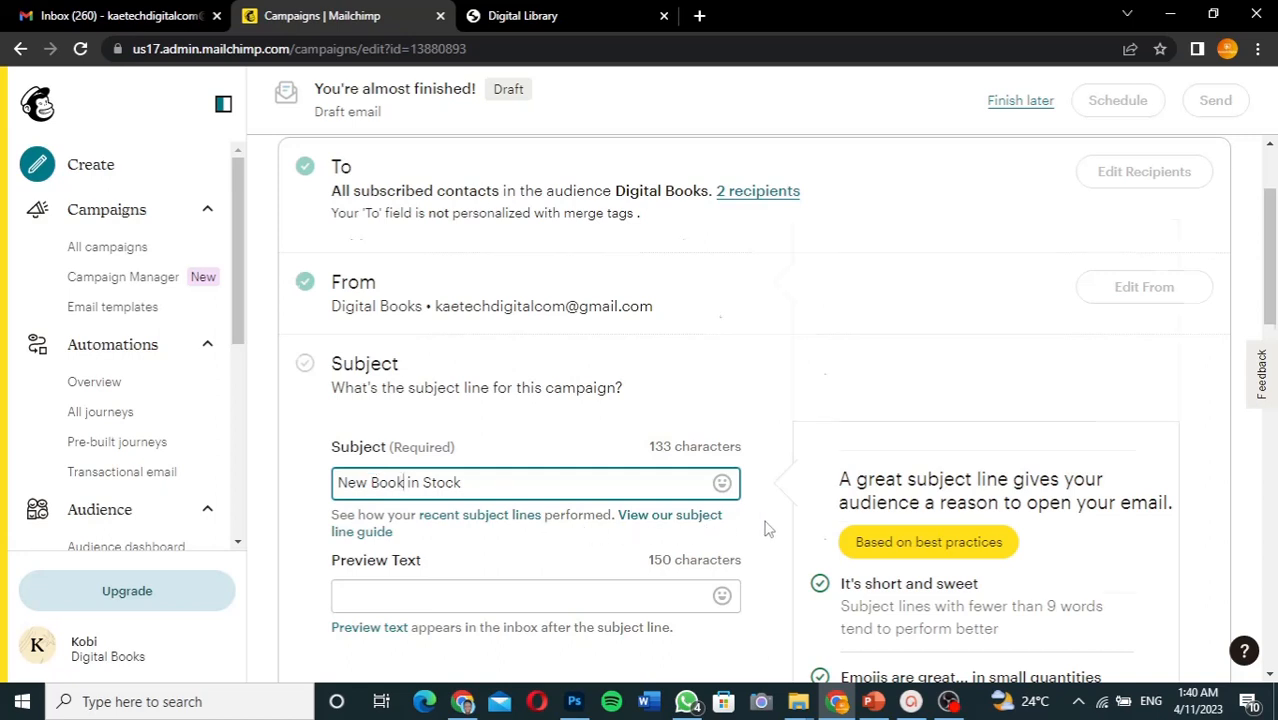
{"action": "scroll", "coordinate": [766, 528], "scroll_direction": "down", "scroll_amount": 3}
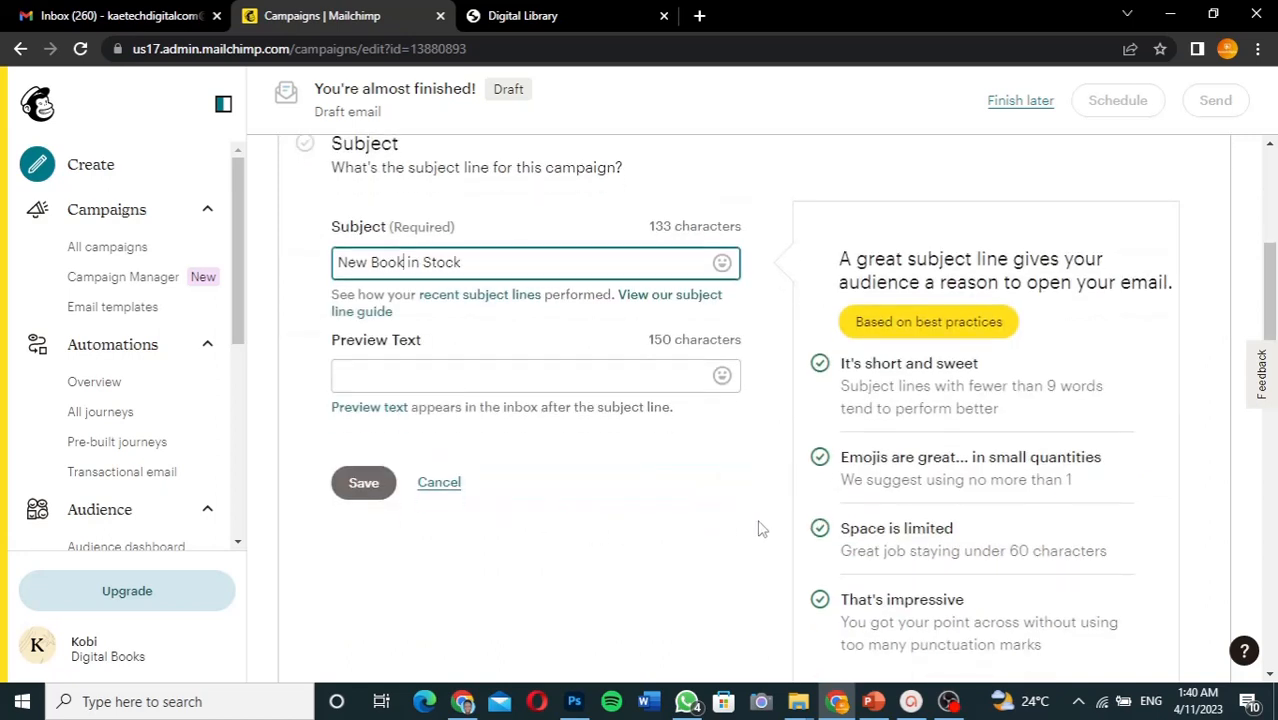
{"action": "left_click", "coordinate": [358, 487]}
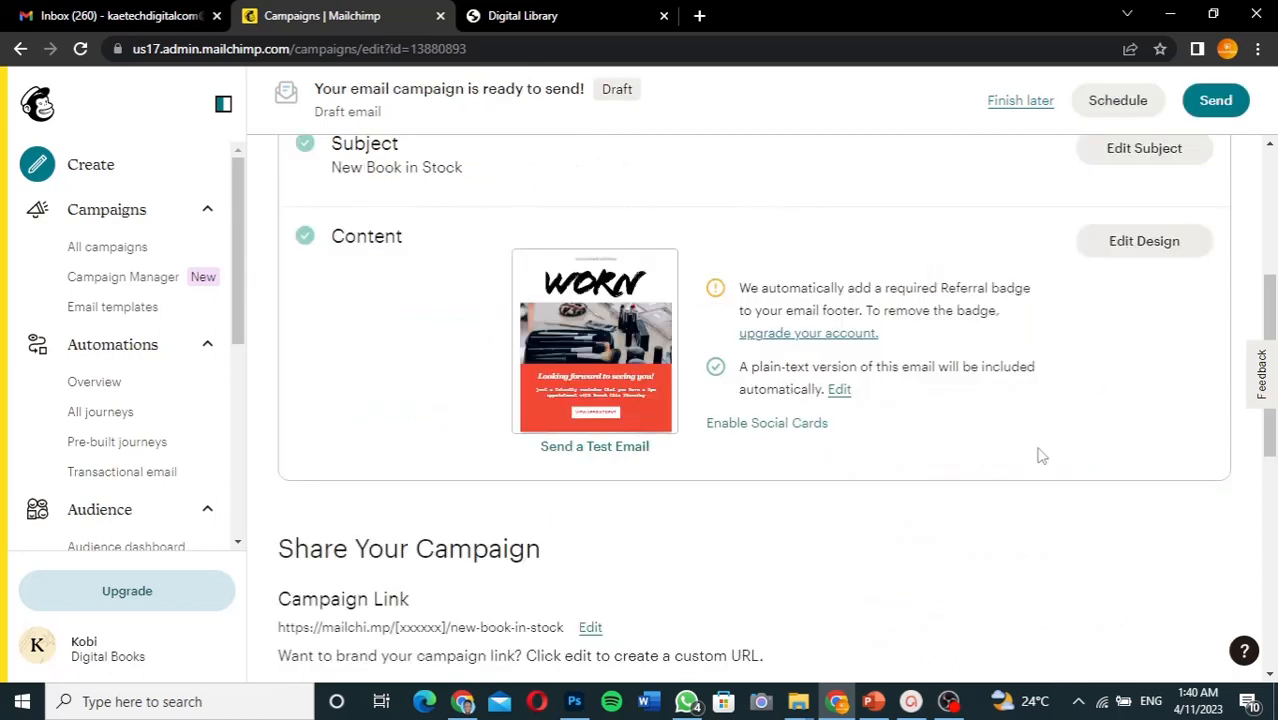
{"action": "scroll", "coordinate": [1041, 456], "scroll_direction": "up", "scroll_amount": 1}
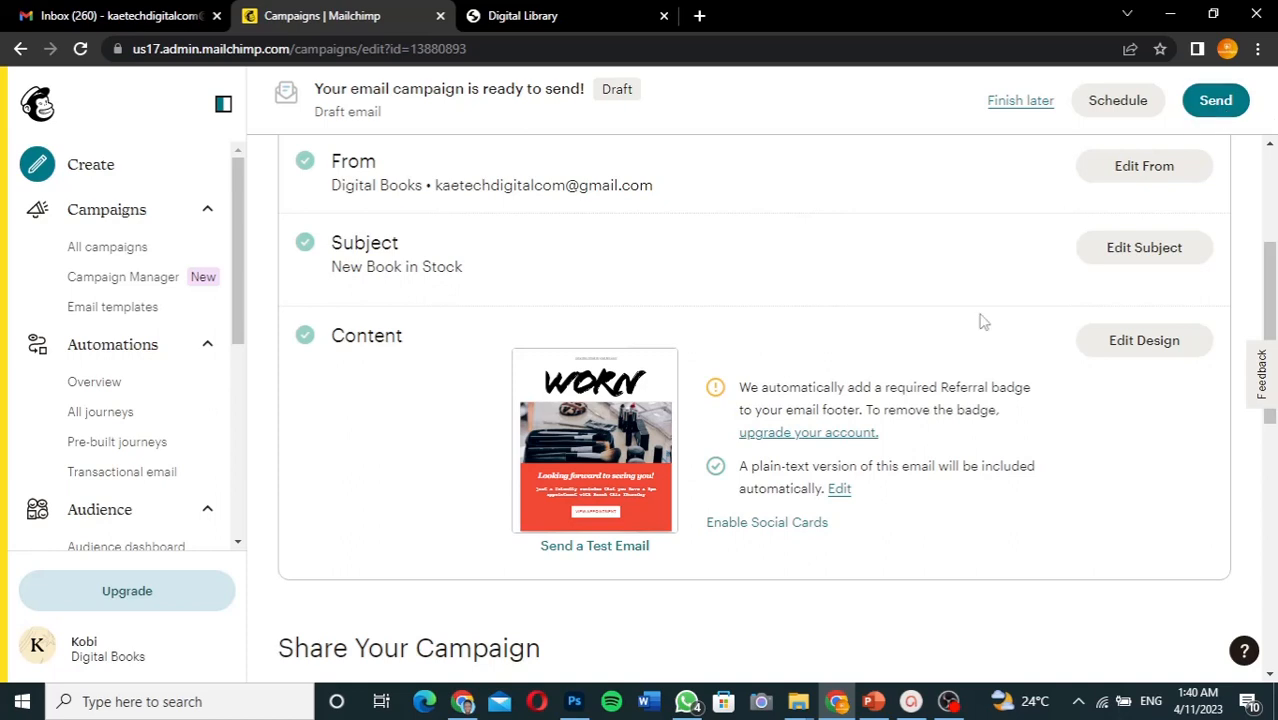
{"action": "scroll", "coordinate": [983, 321], "scroll_direction": "up", "scroll_amount": 2}
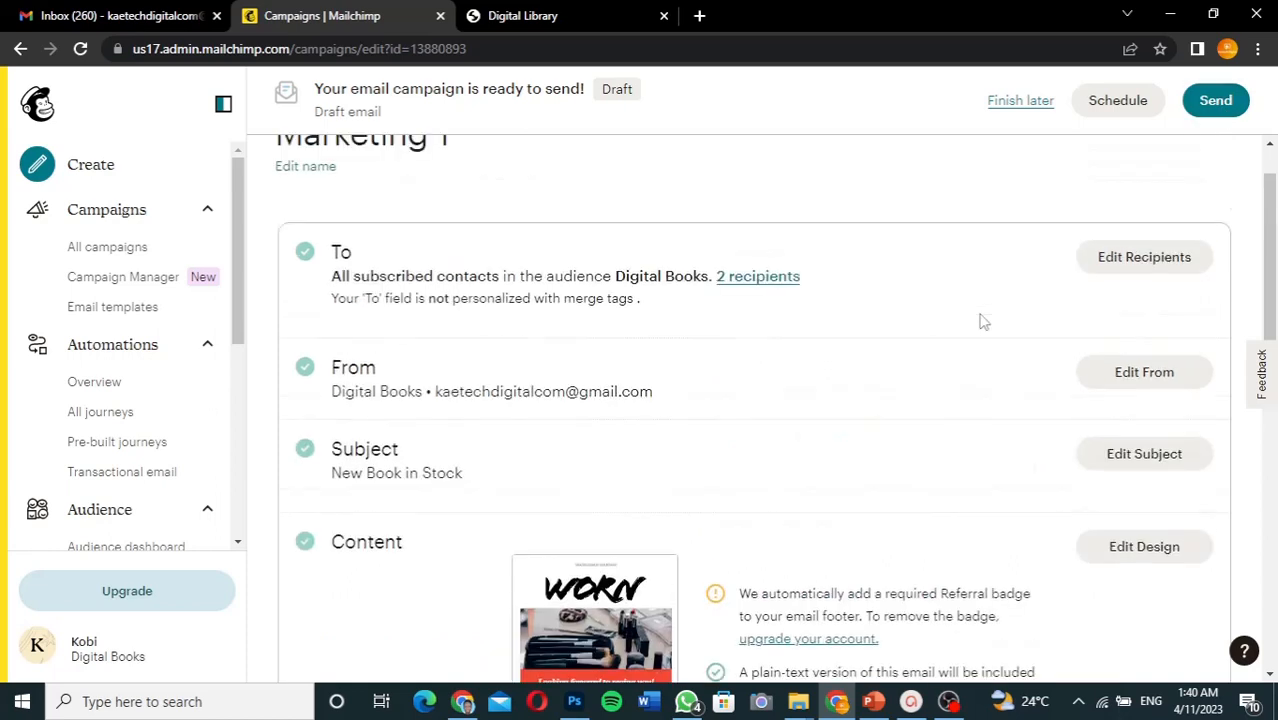
{"action": "scroll", "coordinate": [983, 321], "scroll_direction": "down", "scroll_amount": 3}
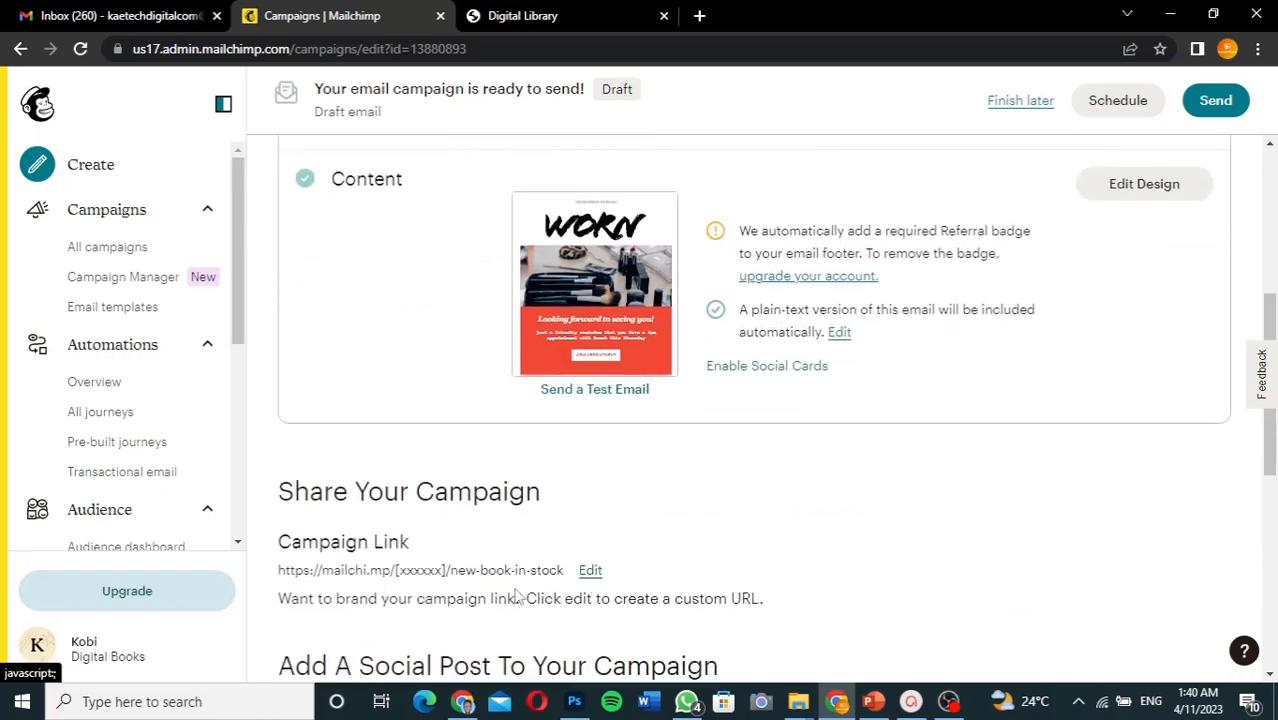
{"action": "scroll", "coordinate": [689, 549], "scroll_direction": "down", "scroll_amount": 1}
{"action": "scroll", "coordinate": [689, 549], "scroll_direction": "down", "scroll_amount": 2}
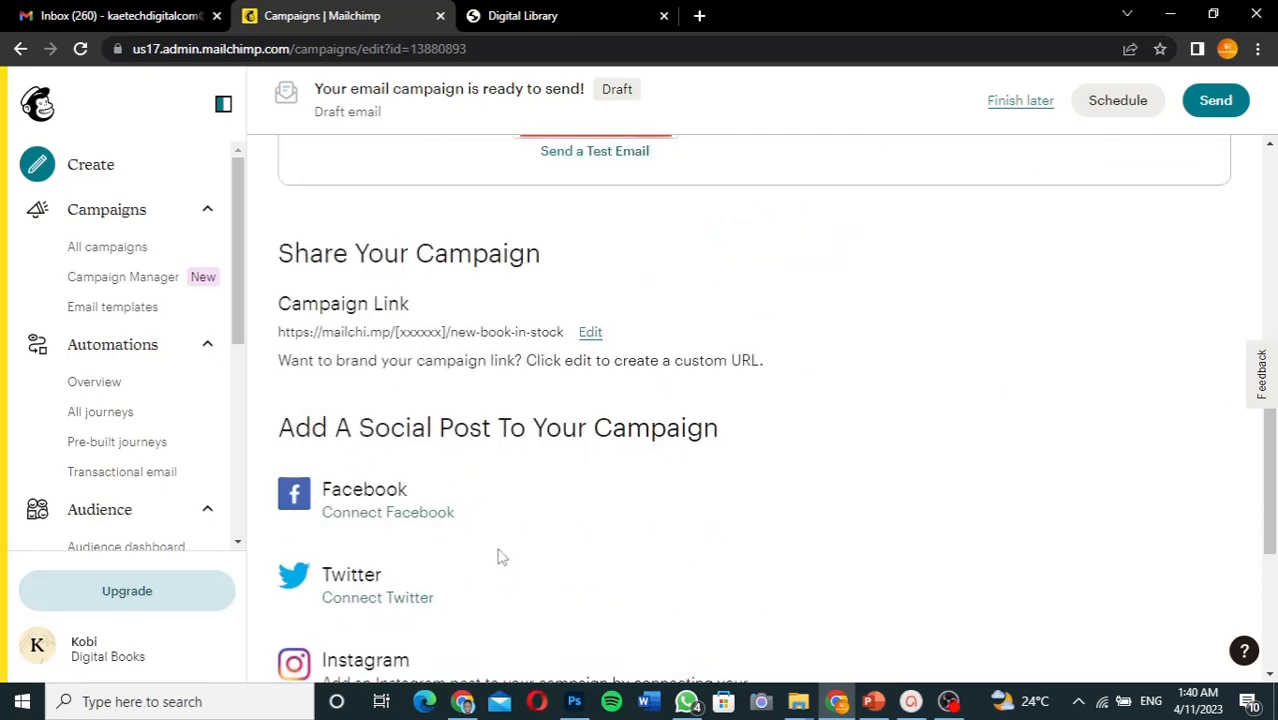
{"action": "scroll", "coordinate": [499, 556], "scroll_direction": "down", "scroll_amount": 2}
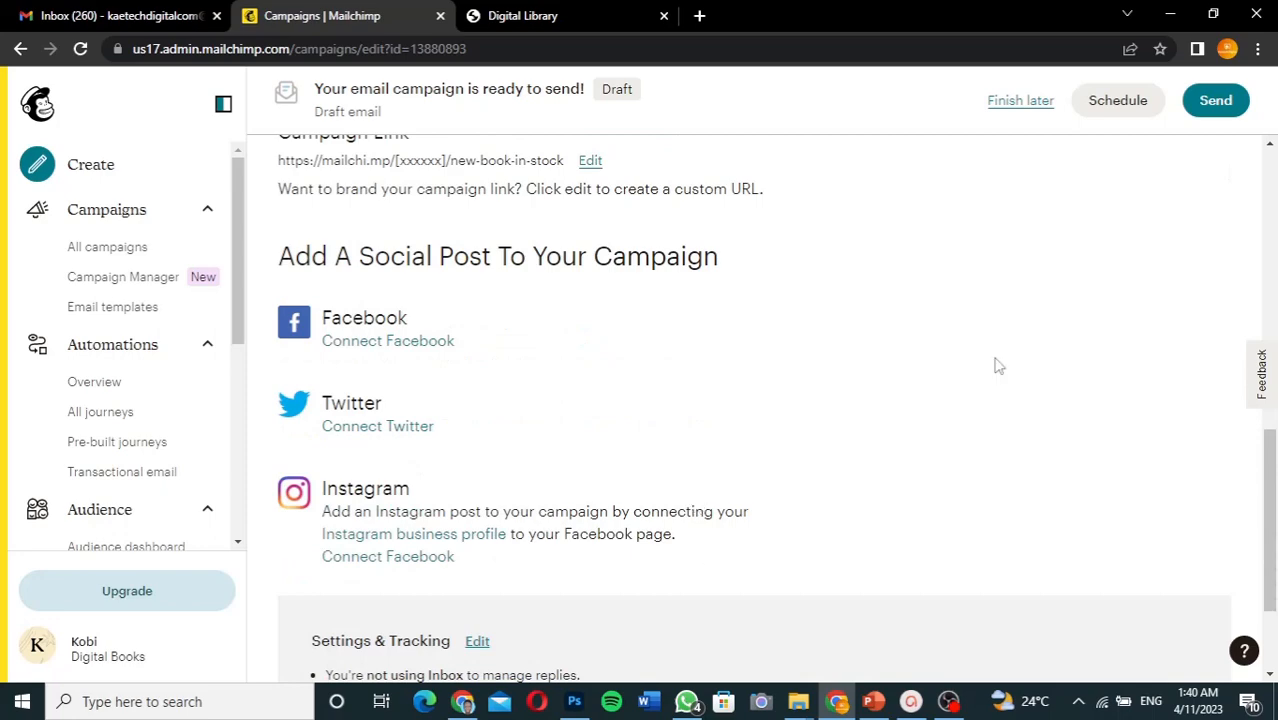
{"action": "scroll", "coordinate": [997, 365], "scroll_direction": "up", "scroll_amount": 8}
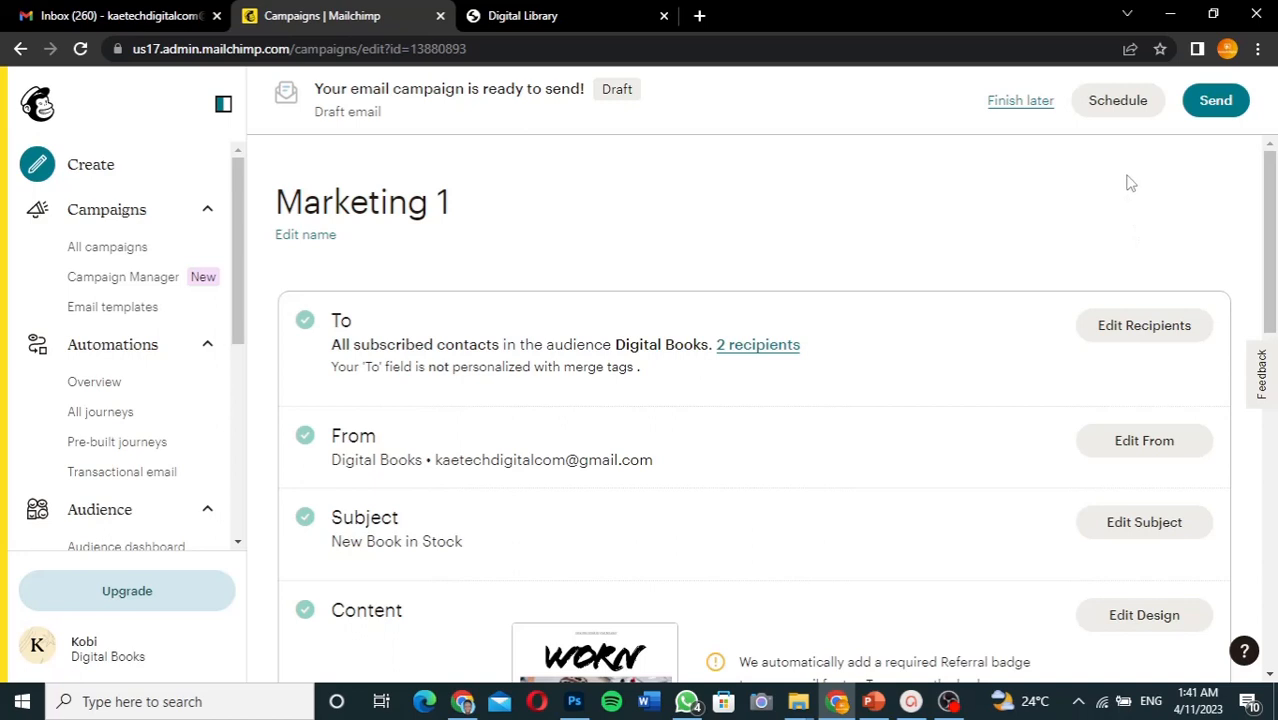
- Send Marketing 1 now to the 2 Digital Books subscribers, then go to Gmail
{"action": "left_click", "coordinate": [1224, 108]}
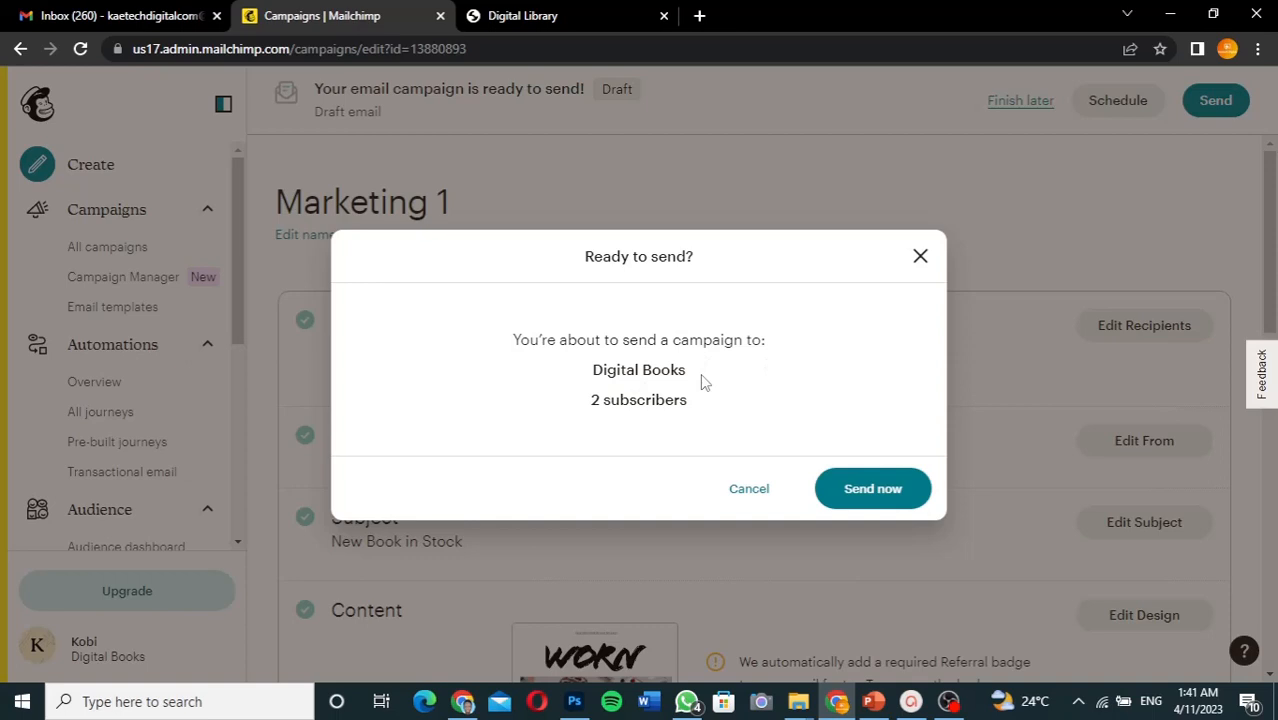
{"action": "left_click", "coordinate": [882, 497]}
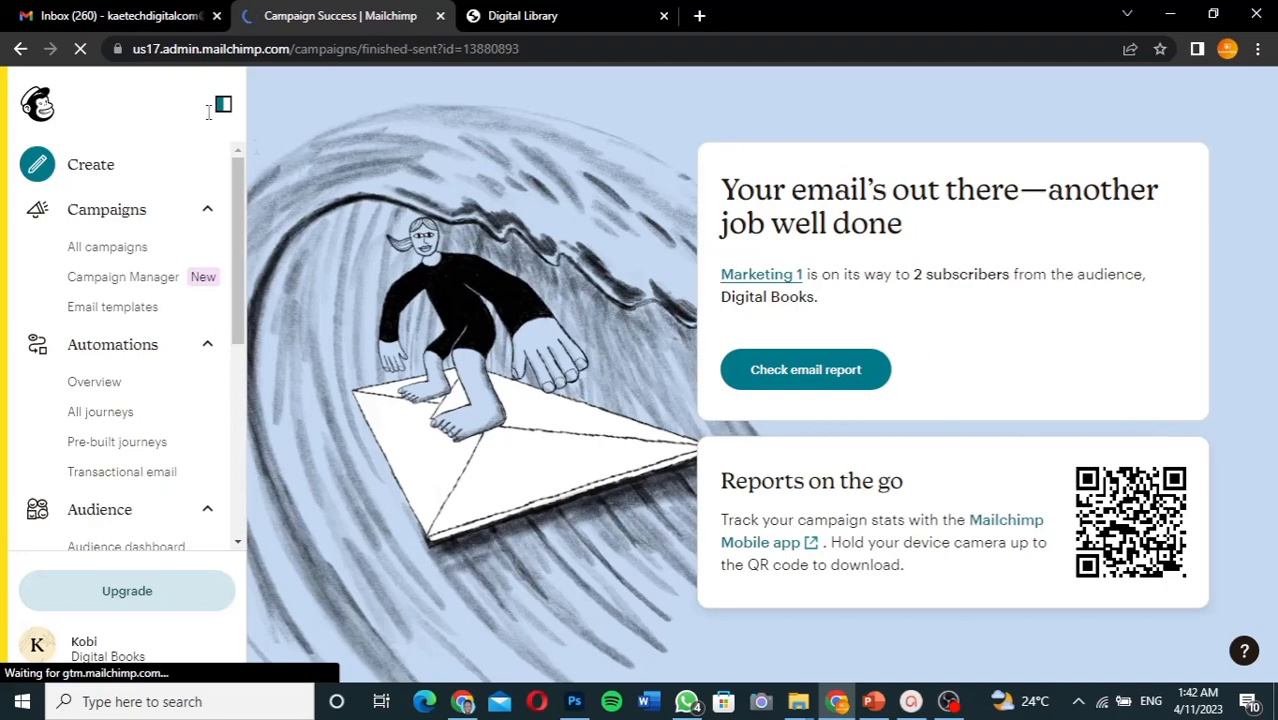
{"action": "left_click", "coordinate": [122, 16]}
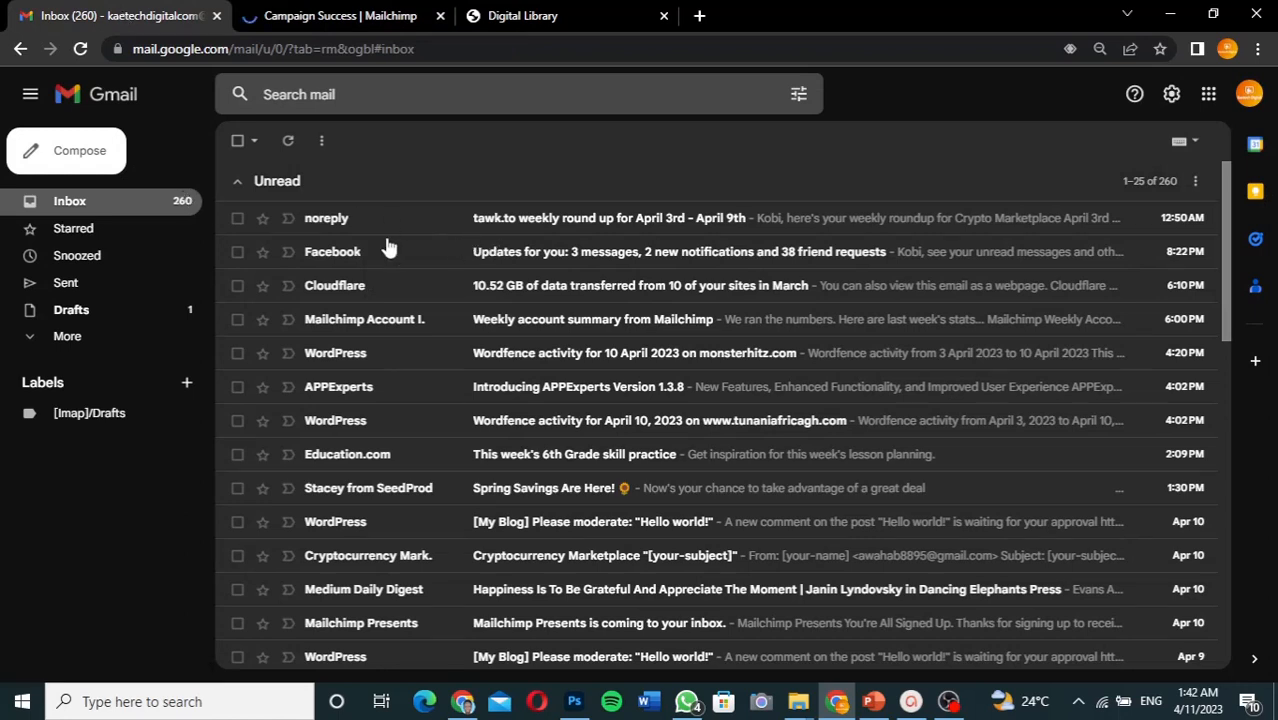
- Refresh Gmail and read the 'New Book in Stock' email, then return to the other inbox window
{"action": "left_click", "coordinate": [81, 50]}
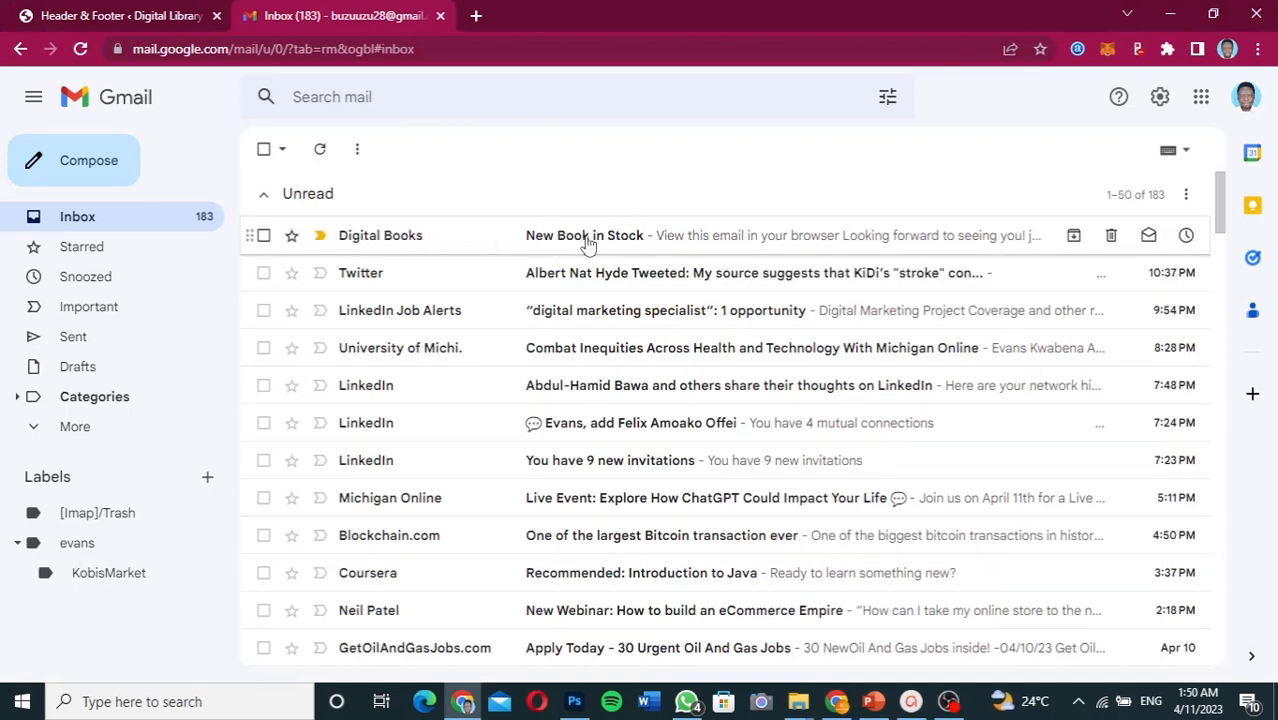
{"action": "left_click", "coordinate": [693, 243]}
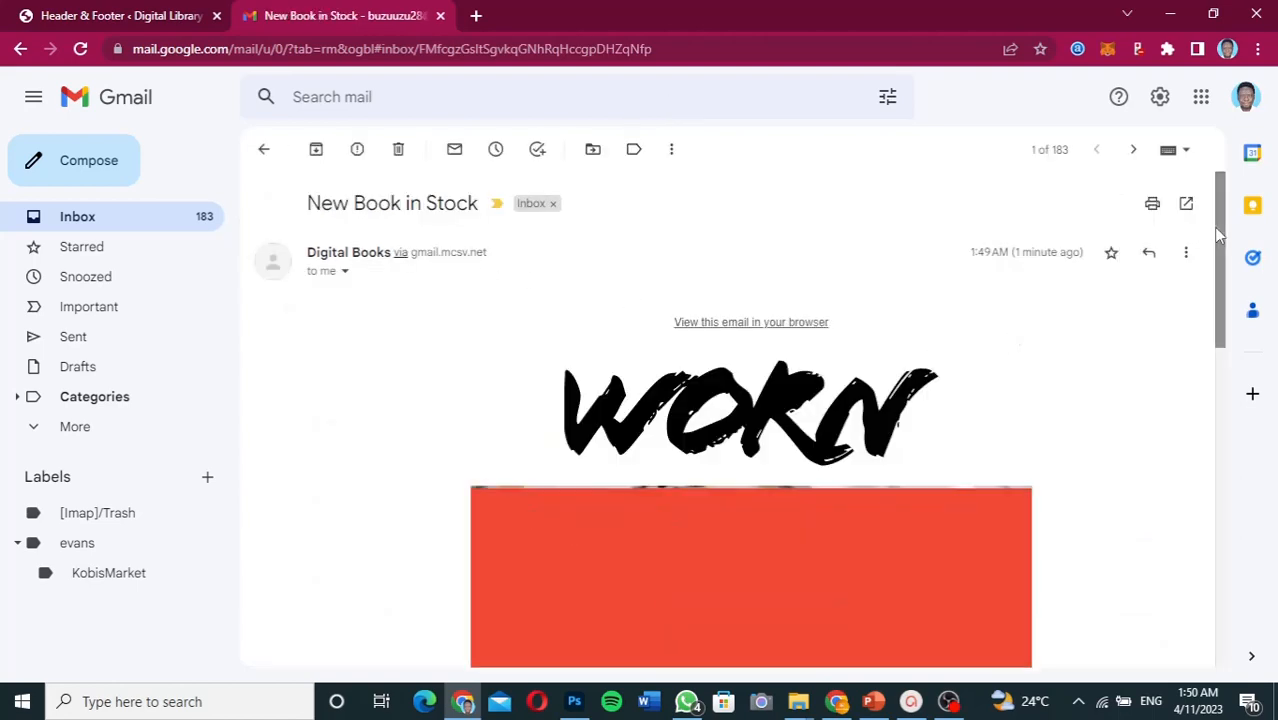
{"action": "mouse_move", "coordinate": [1218, 227]}
{"action": "left_mouse_down"}
{"action": "mouse_move", "coordinate": [1210, 508]}
{"action": "mouse_move", "coordinate": [1198, 237]}
{"action": "left_mouse_up"}
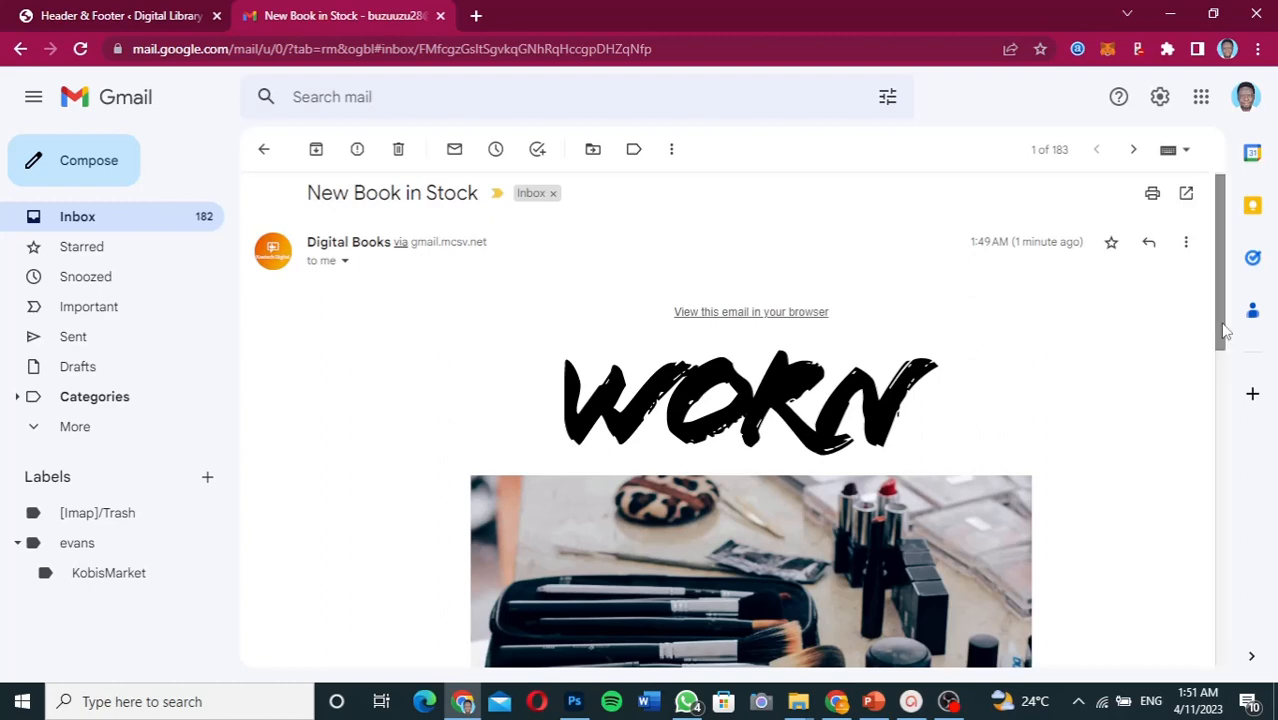
{"action": "left_click_drag", "start_coordinate": [1224, 330], "coordinate": [1221, 300]}
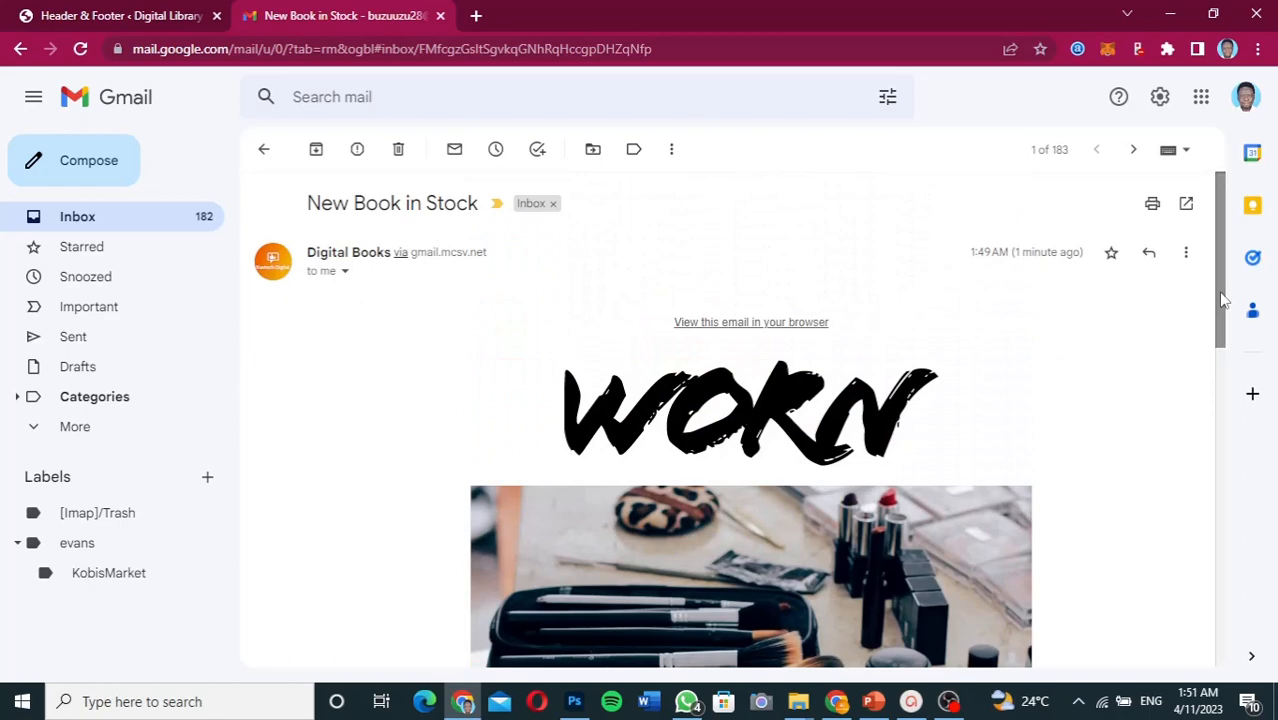
{"action": "left_click", "coordinate": [836, 703]}
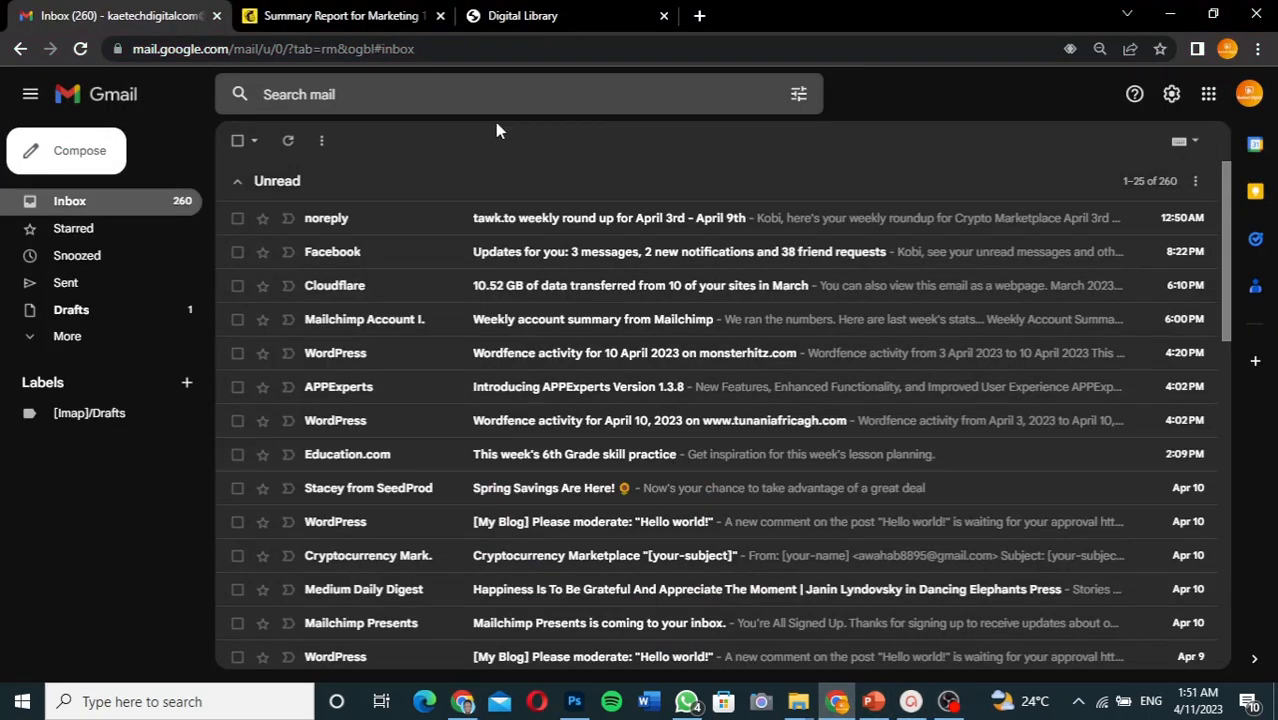
- Check the Marketing 1 summary report (2 recipients, 0 opens), then go to Website
{"action": "left_click", "coordinate": [361, 12]}
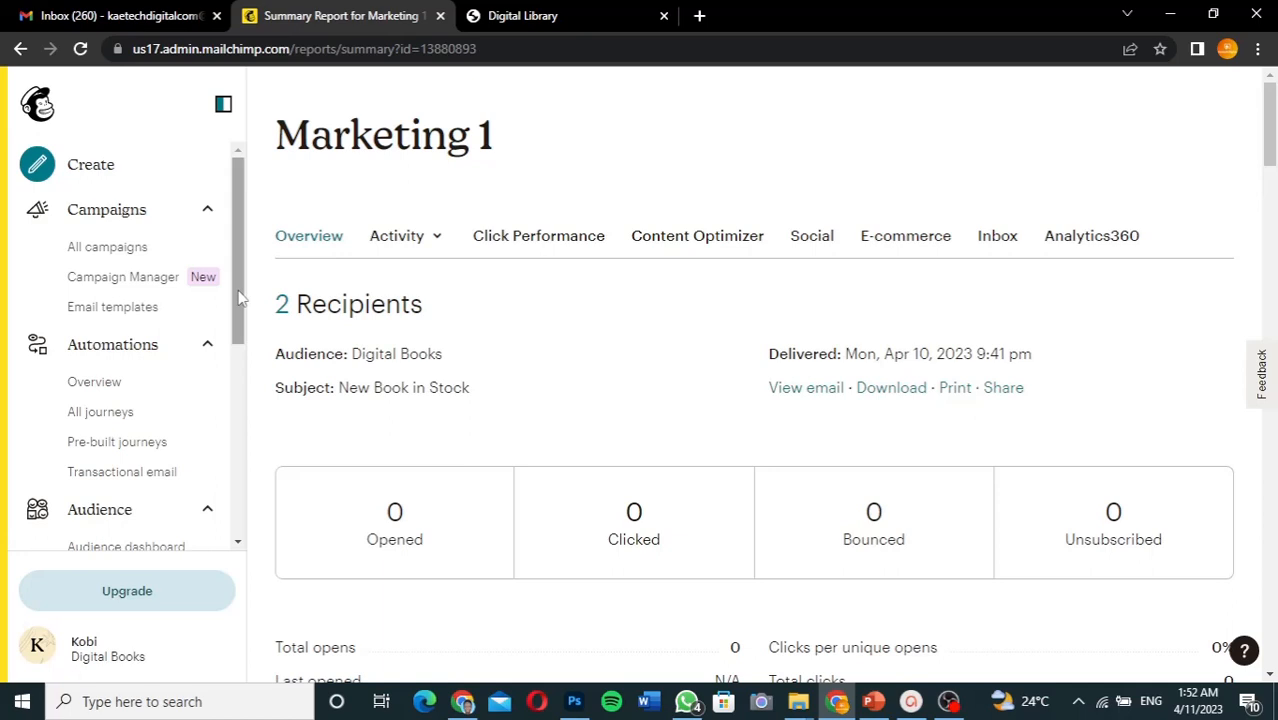
{"action": "left_click_drag", "start_coordinate": [238, 297], "coordinate": [237, 500]}
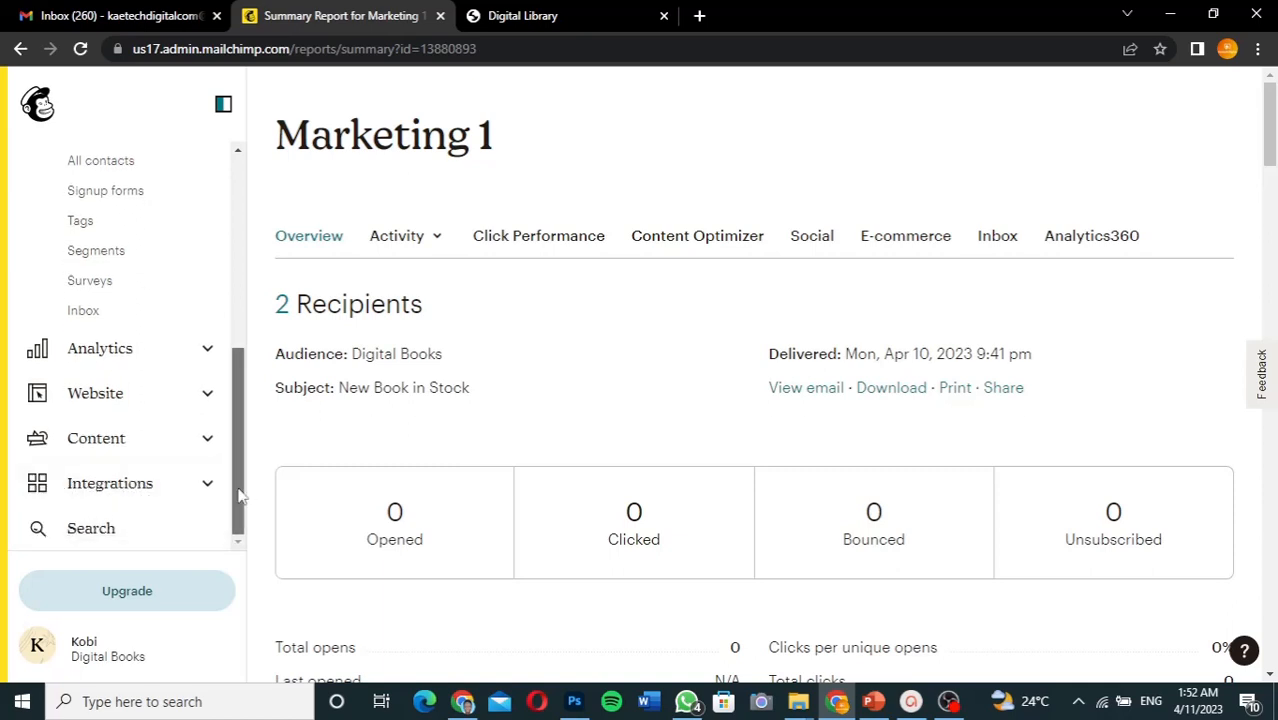
{"action": "mouse_move", "coordinate": [240, 490]}
{"action": "left_mouse_down"}
{"action": "mouse_move", "coordinate": [238, 332]}
{"action": "mouse_move", "coordinate": [238, 490]}
{"action": "left_mouse_up"}
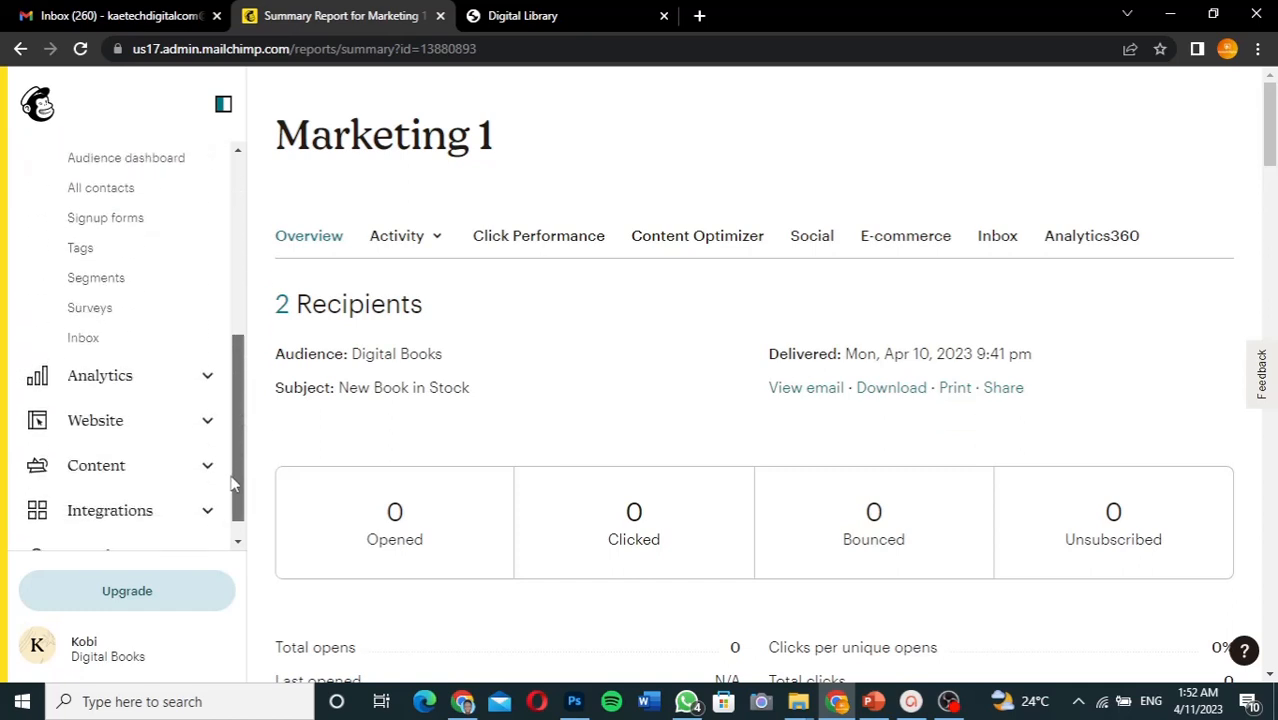
{"action": "left_click", "coordinate": [232, 422]}
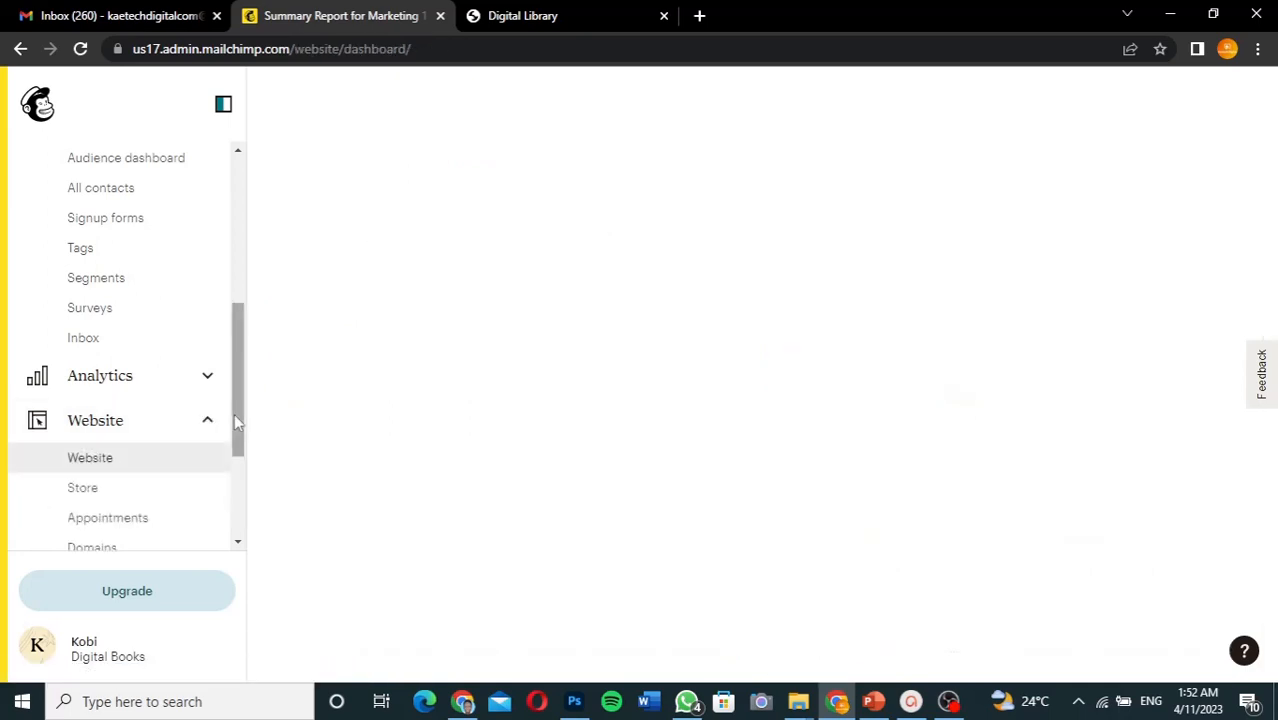
- Expand Integrations in the sidebar and go to its Discover page
{"action": "scroll", "coordinate": [233, 464], "scroll_direction": "down", "scroll_amount": 2}
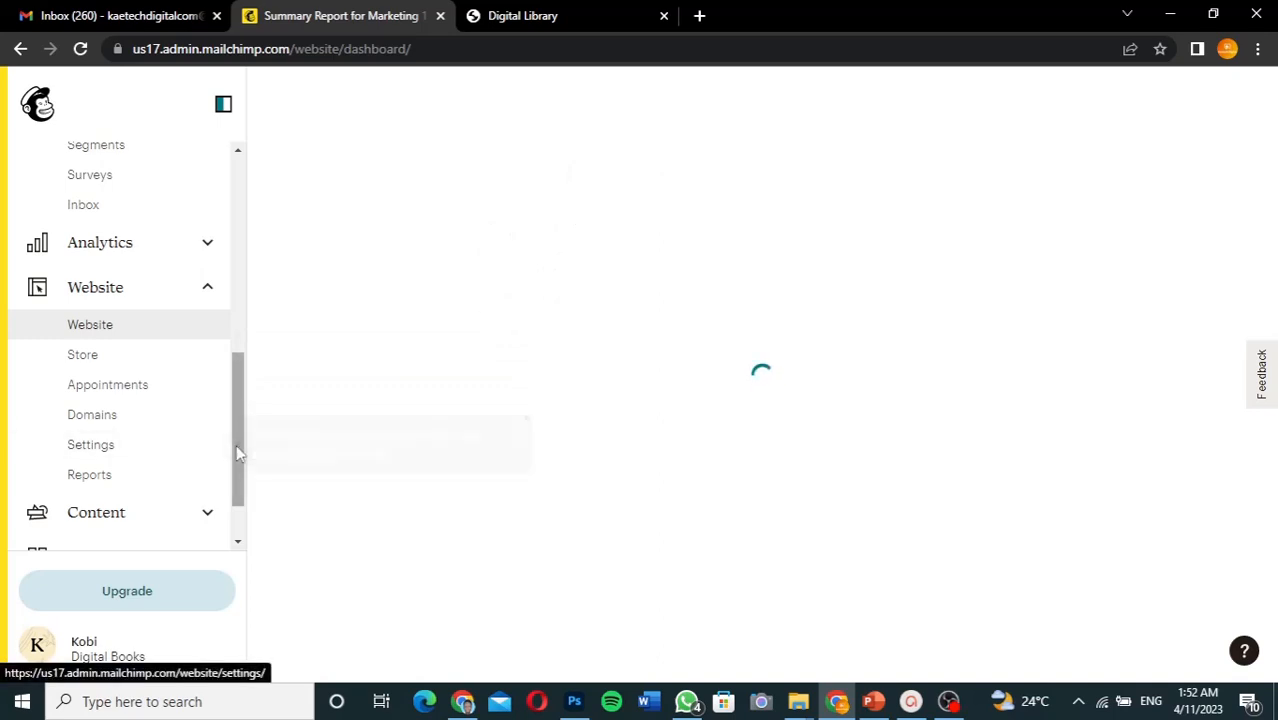
{"action": "left_click_drag", "start_coordinate": [237, 450], "coordinate": [238, 526]}
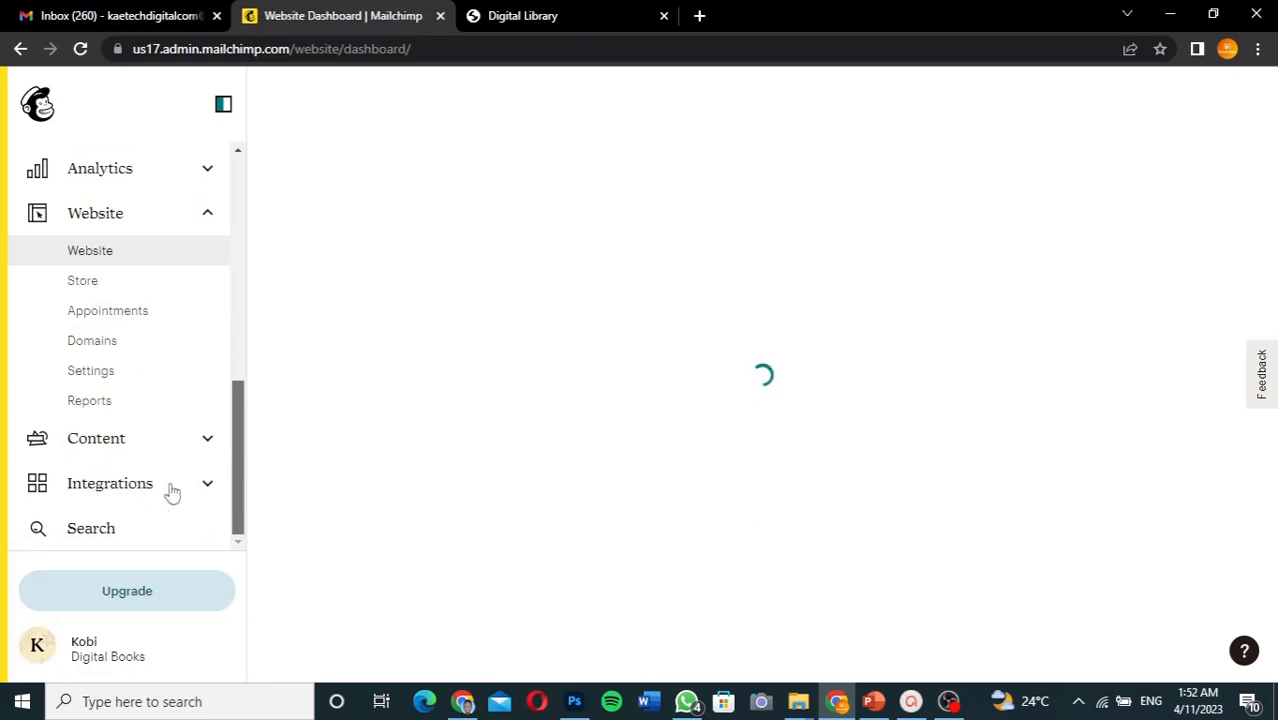
{"action": "left_click", "coordinate": [211, 490]}
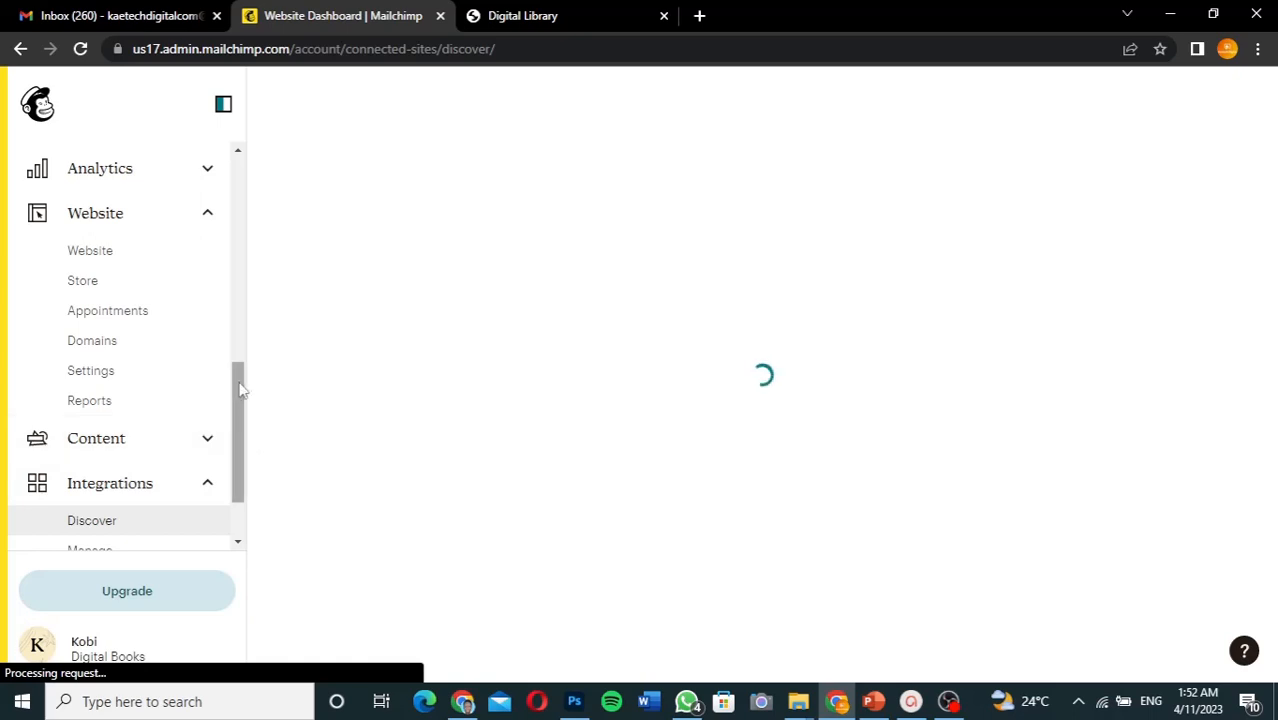
- Scroll Discover to 'Connect your store' and open the WooCommerce card
{"action": "scroll", "coordinate": [231, 454], "scroll_direction": "down", "scroll_amount": 1}
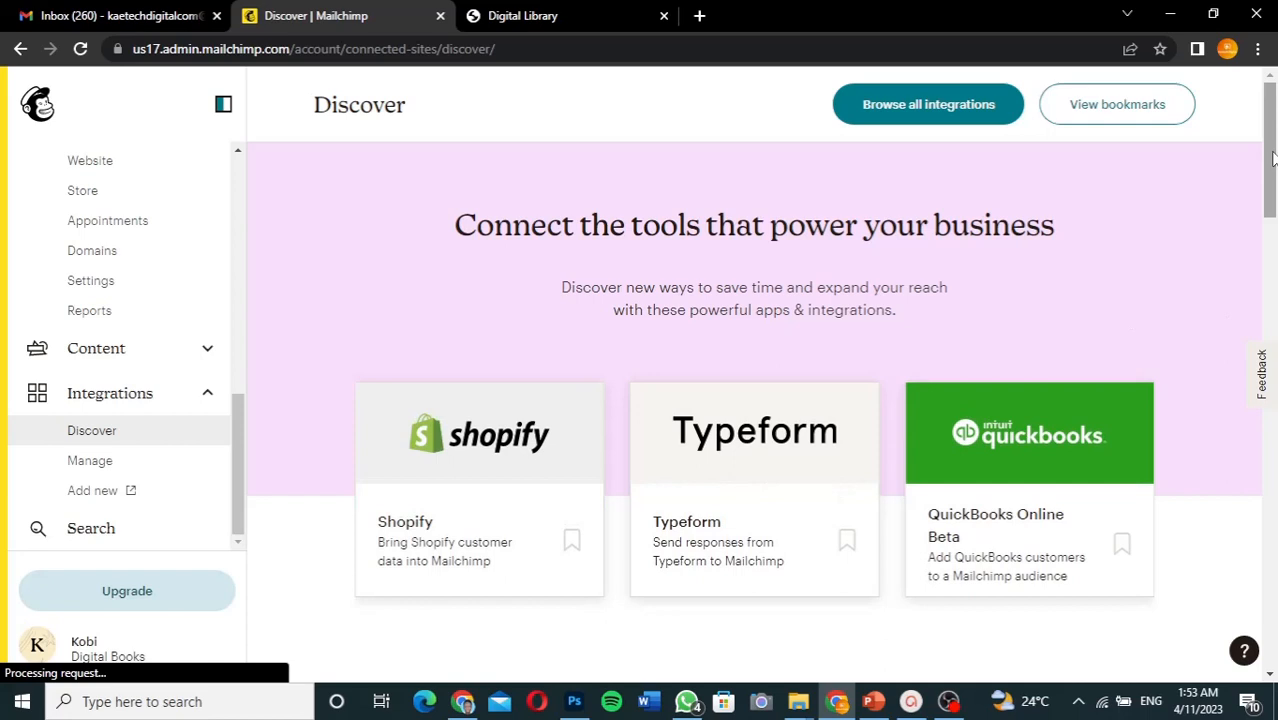
{"action": "left_click_drag", "start_coordinate": [1273, 158], "coordinate": [1276, 312]}
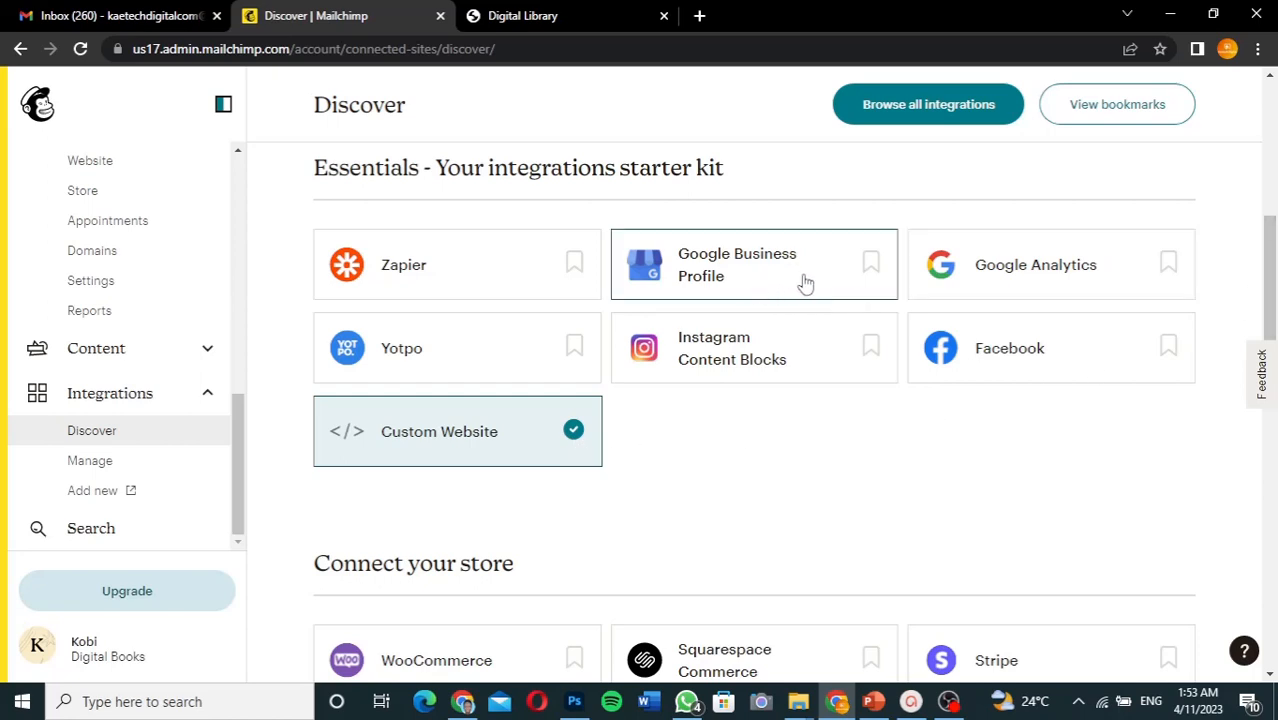
{"action": "left_click_drag", "start_coordinate": [1272, 288], "coordinate": [1270, 368]}
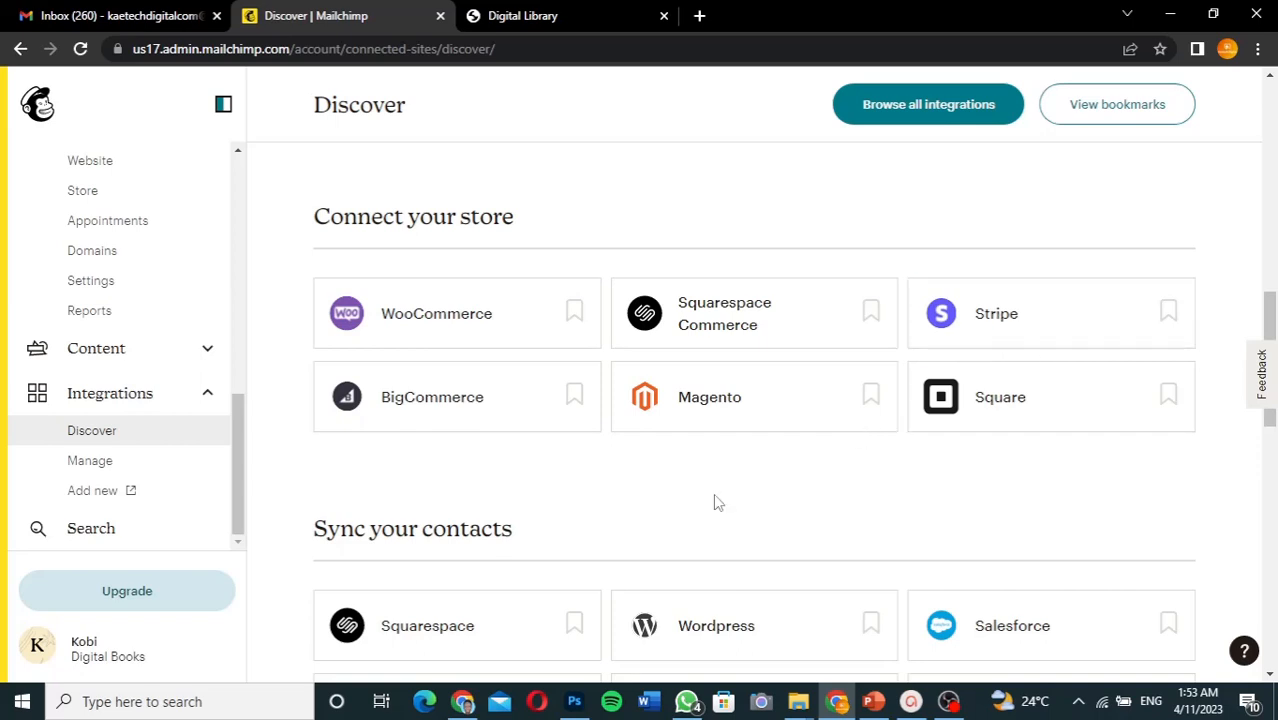
{"action": "scroll", "coordinate": [713, 500], "scroll_direction": "down", "scroll_amount": 2}
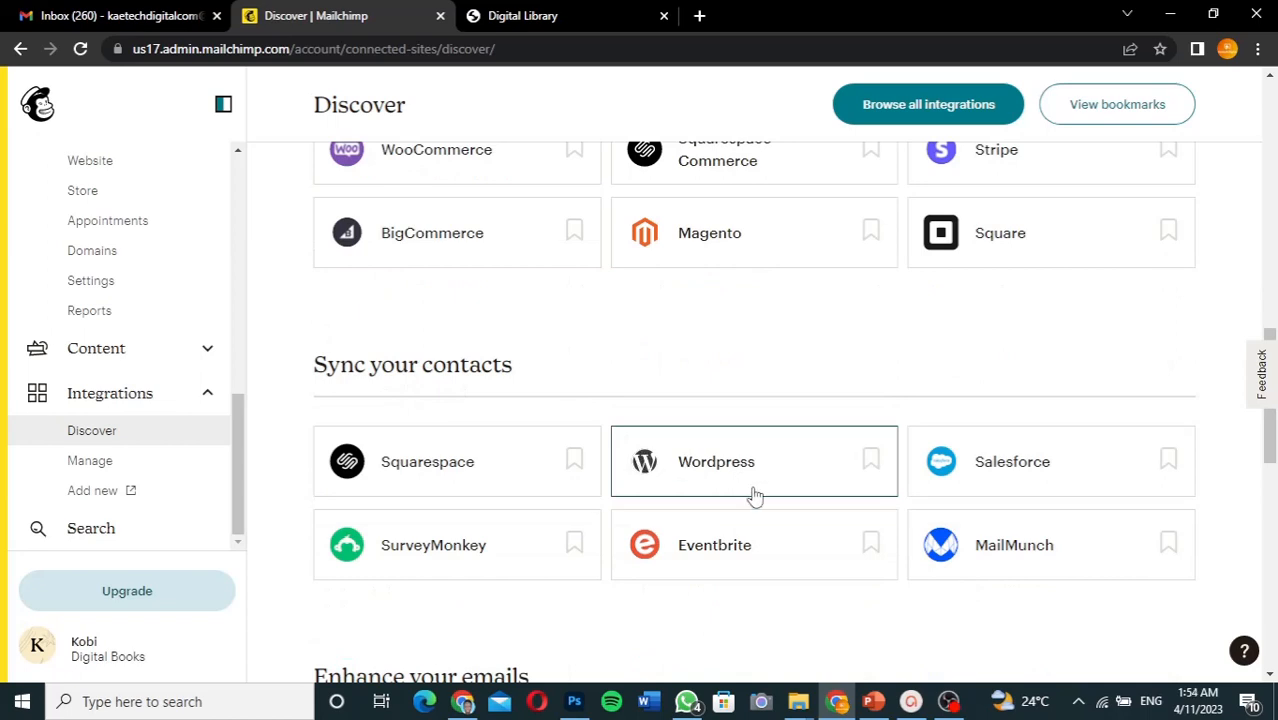
{"action": "scroll", "coordinate": [755, 496], "scroll_direction": "down", "scroll_amount": 2}
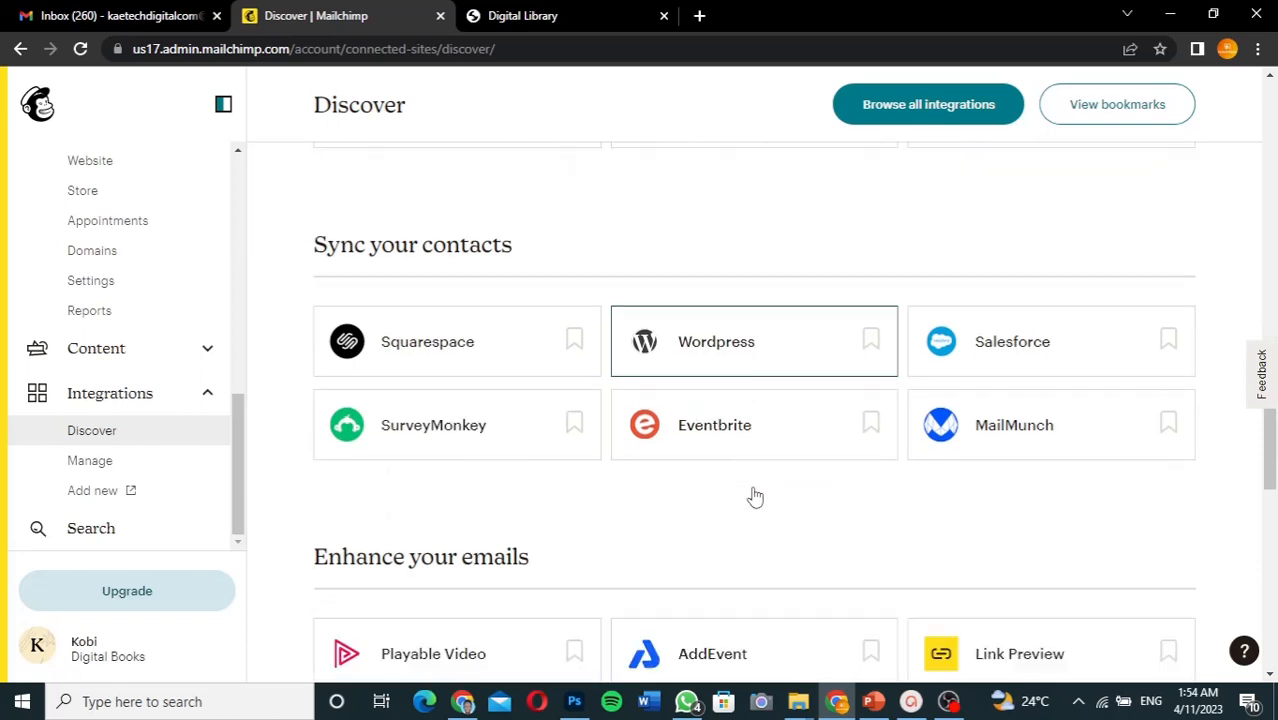
{"action": "scroll", "coordinate": [755, 496], "scroll_direction": "down", "scroll_amount": 1}
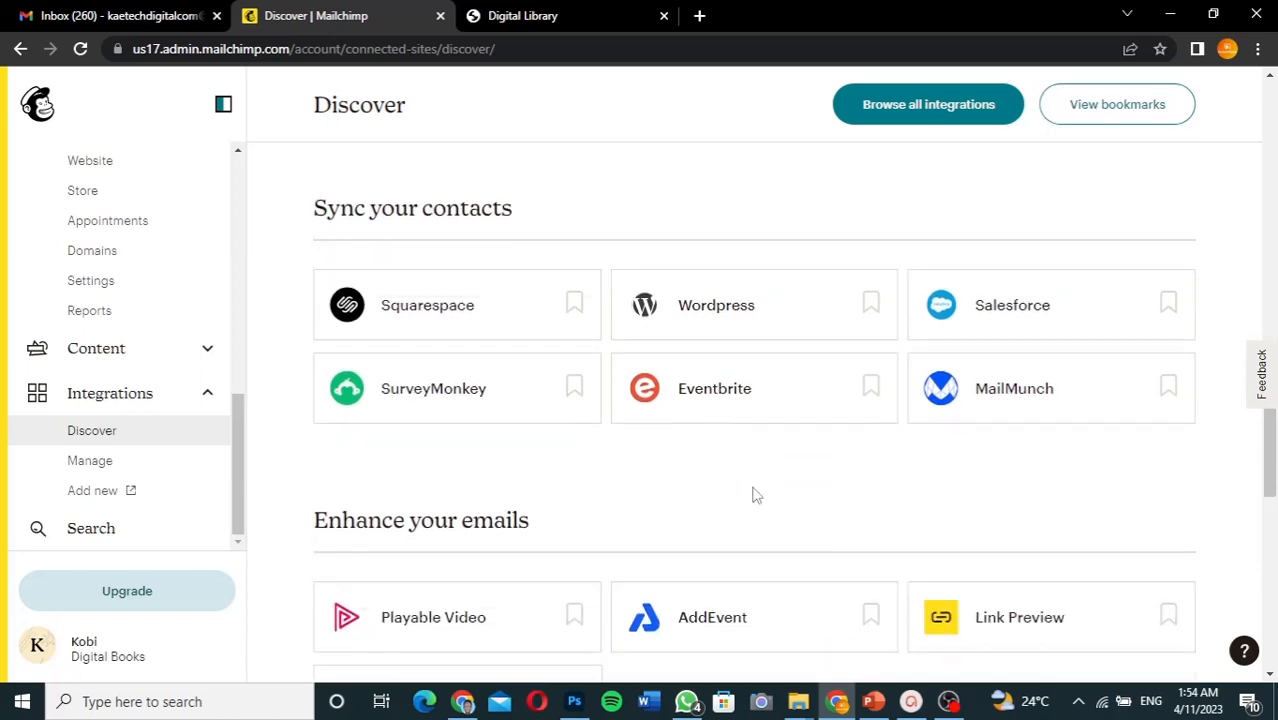
{"action": "scroll", "coordinate": [755, 496], "scroll_direction": "up", "scroll_amount": 3}
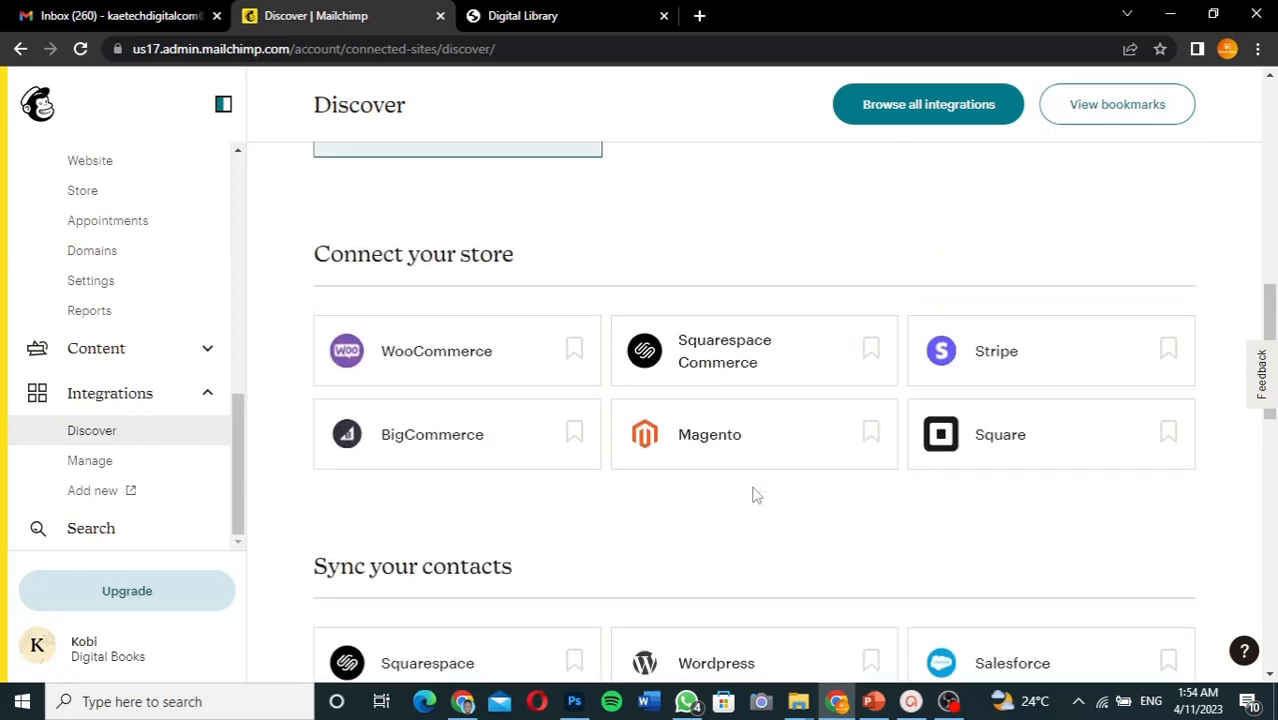
{"action": "left_click", "coordinate": [436, 358]}
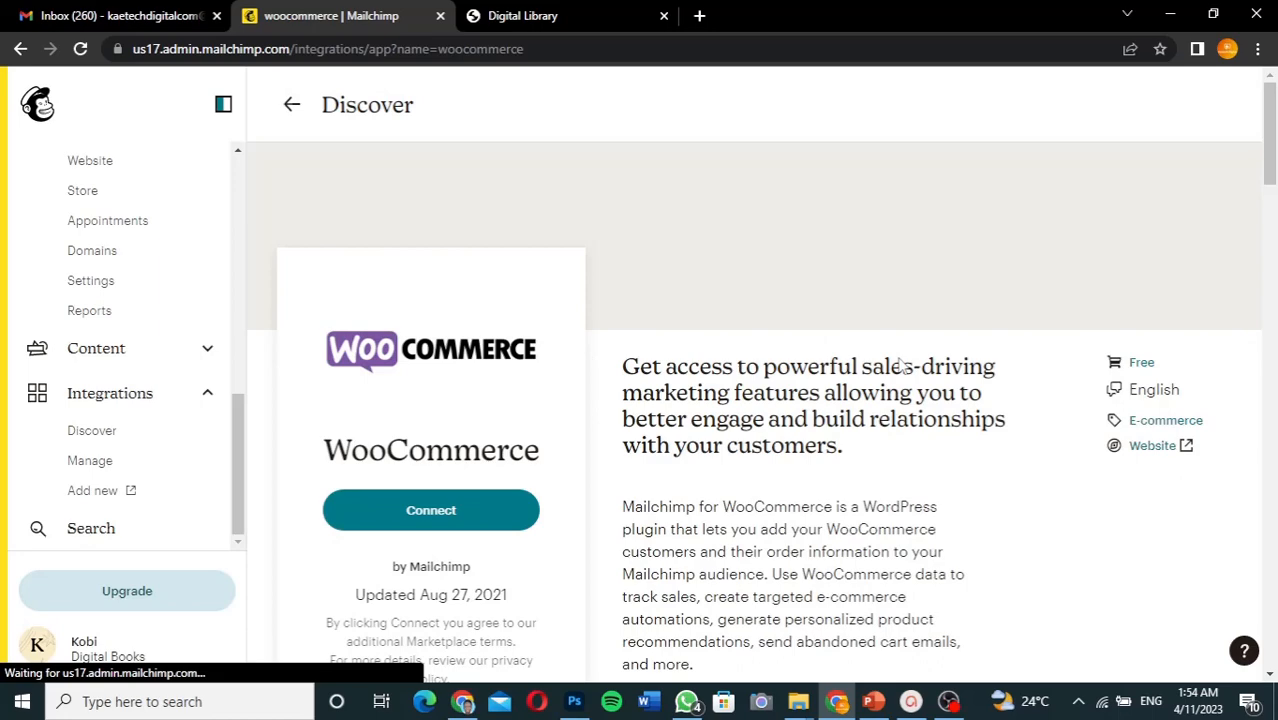
- Read through the WooCommerce integration description and choose Connect, opening its WooCommerce.com plugin page
{"action": "scroll", "coordinate": [1108, 340], "scroll_direction": "down", "scroll_amount": 2}
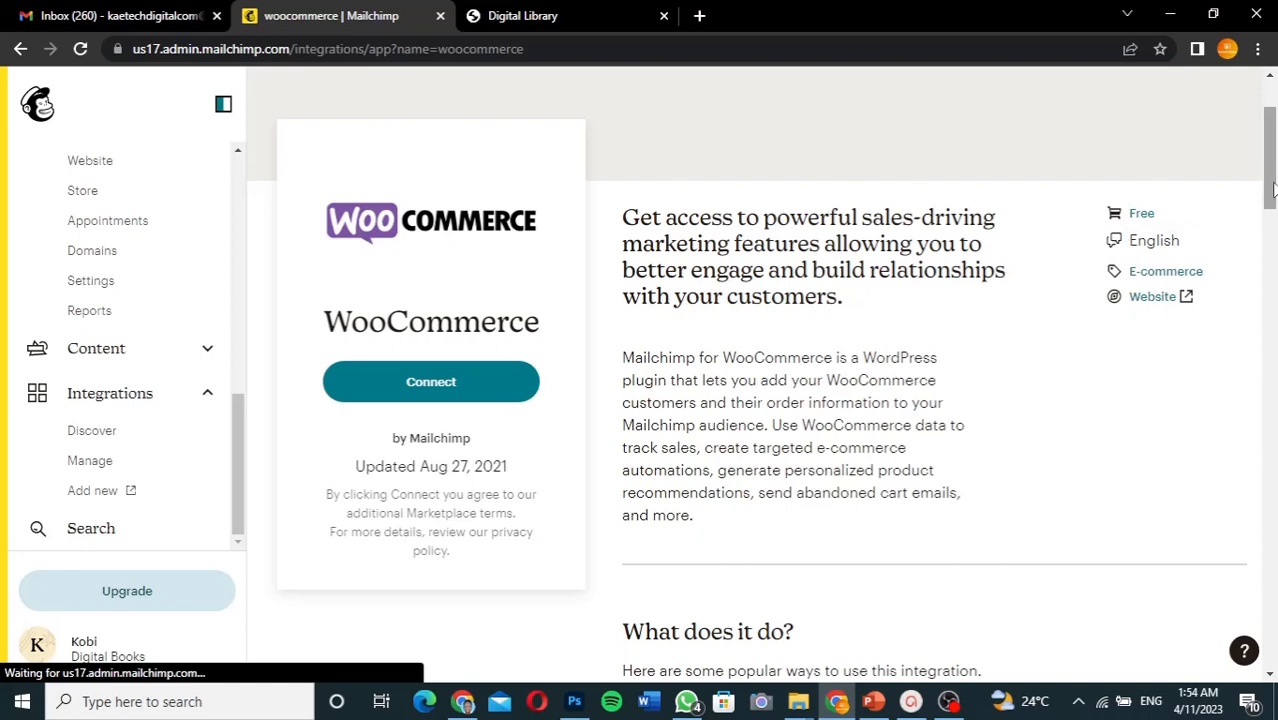
{"action": "scroll", "coordinate": [1273, 188], "scroll_direction": "down", "scroll_amount": 1}
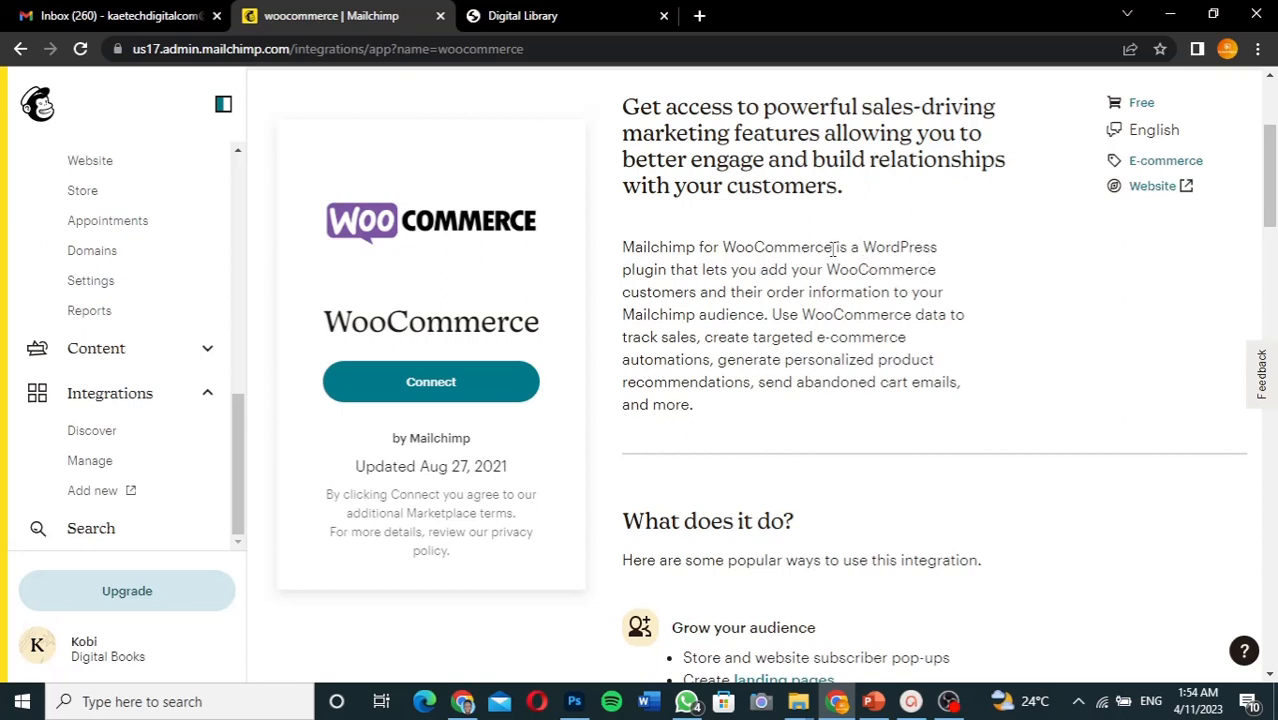
{"action": "left_click_drag", "start_coordinate": [833, 250], "coordinate": [627, 252]}
{"action": "key", "text": "ctrl+c"}
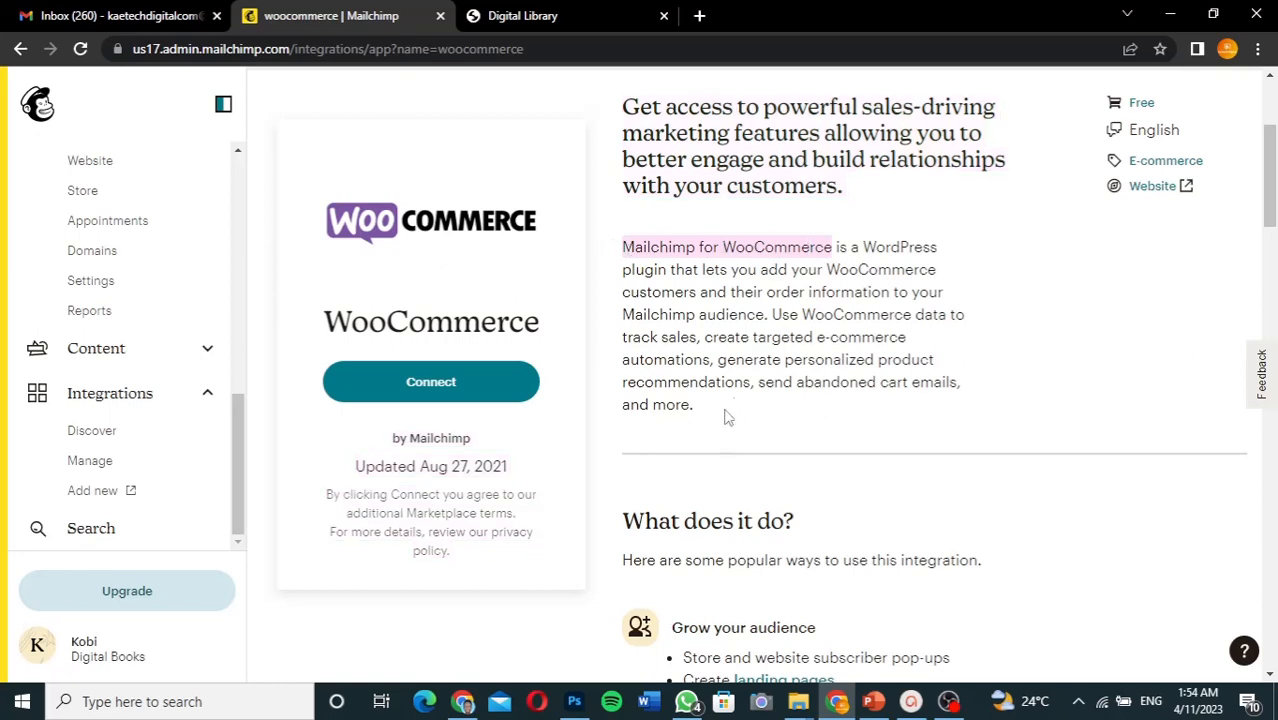
{"action": "scroll", "coordinate": [709, 480], "scroll_direction": "down", "scroll_amount": 3}
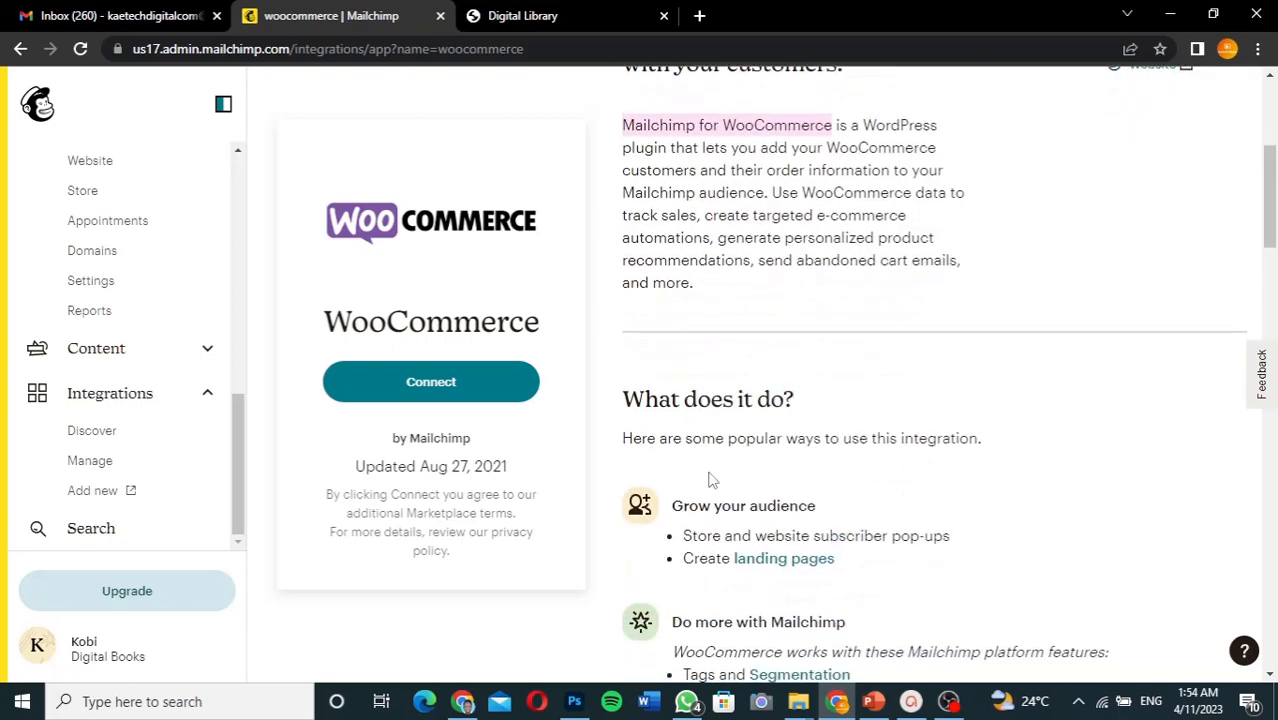
{"action": "left_click", "coordinate": [437, 386]}
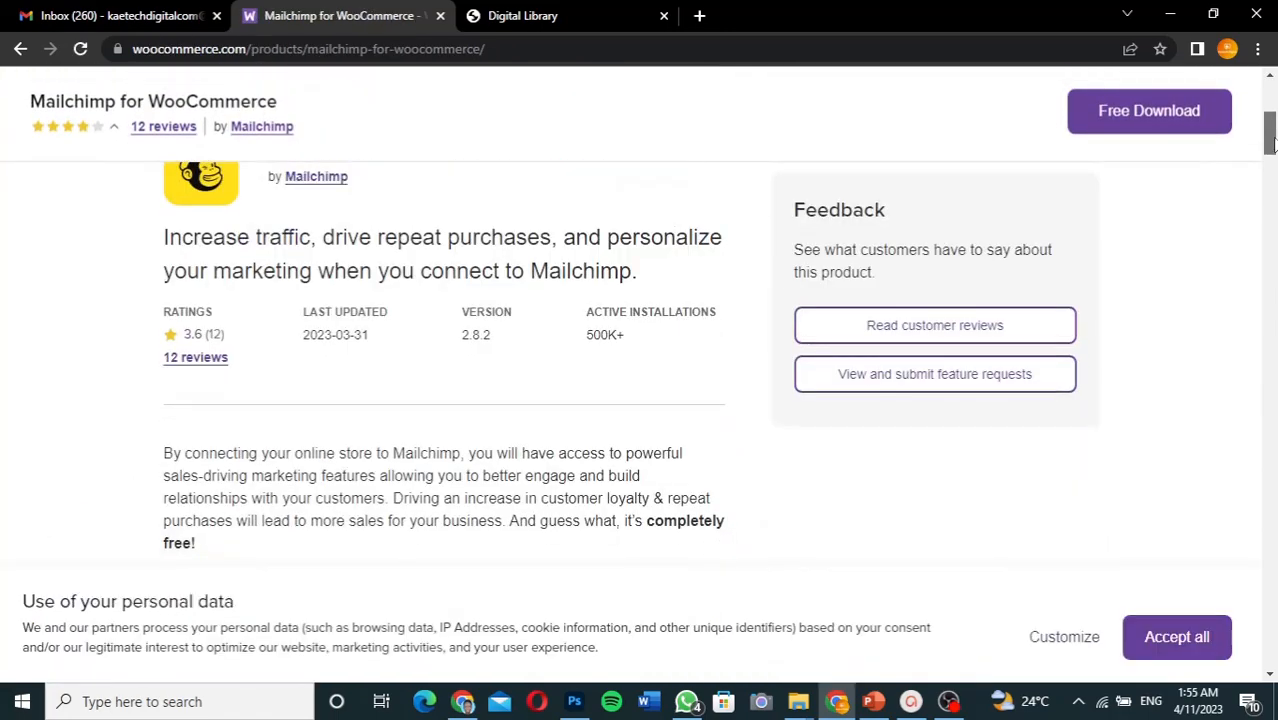
- Take the Free Download of Mailchimp for WooCommerce into the cart, then switch to the other Chrome window
{"action": "left_click_drag", "start_coordinate": [1270, 145], "coordinate": [1270, 97]}
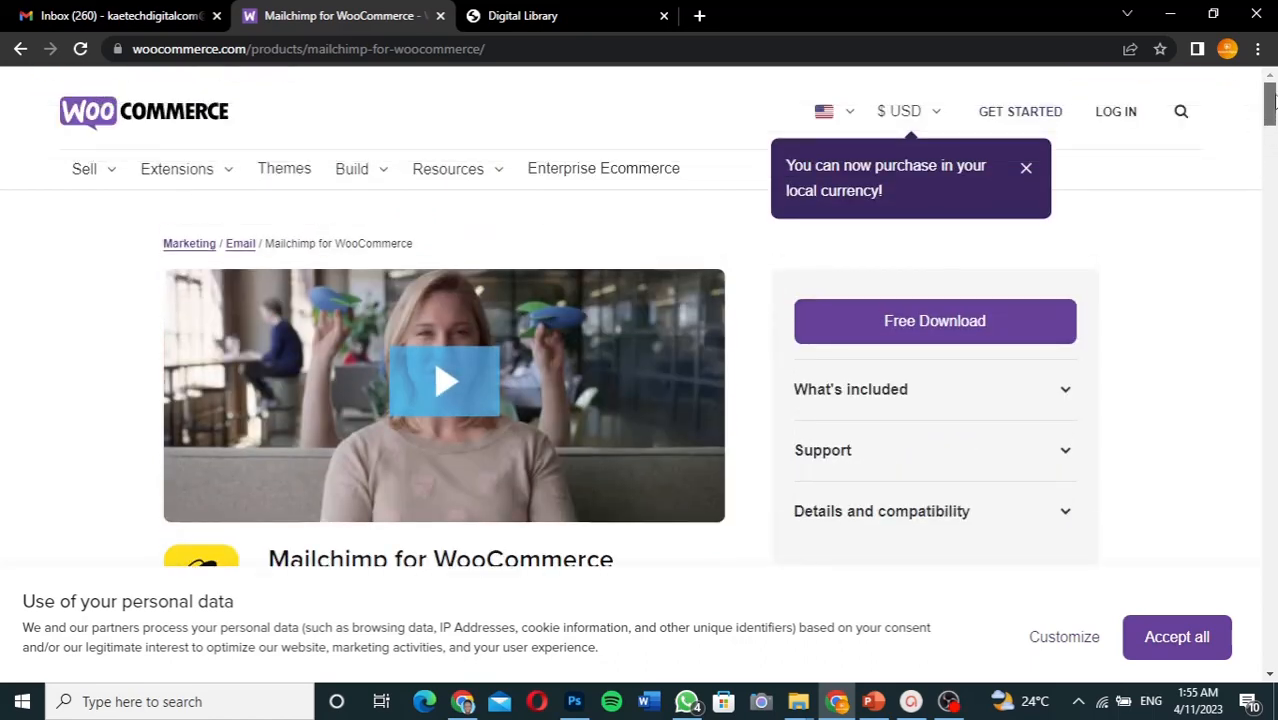
{"action": "left_click_drag", "start_coordinate": [1272, 97], "coordinate": [1272, 120]}
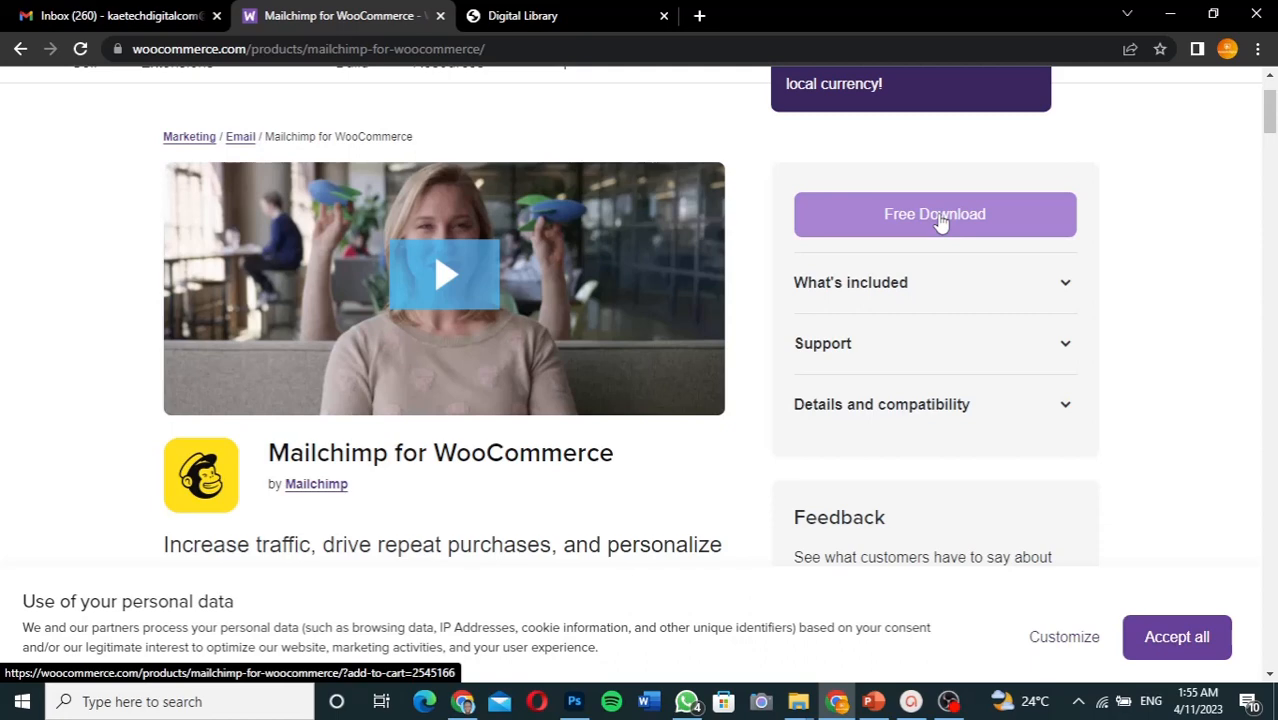
{"action": "left_click", "coordinate": [940, 222]}
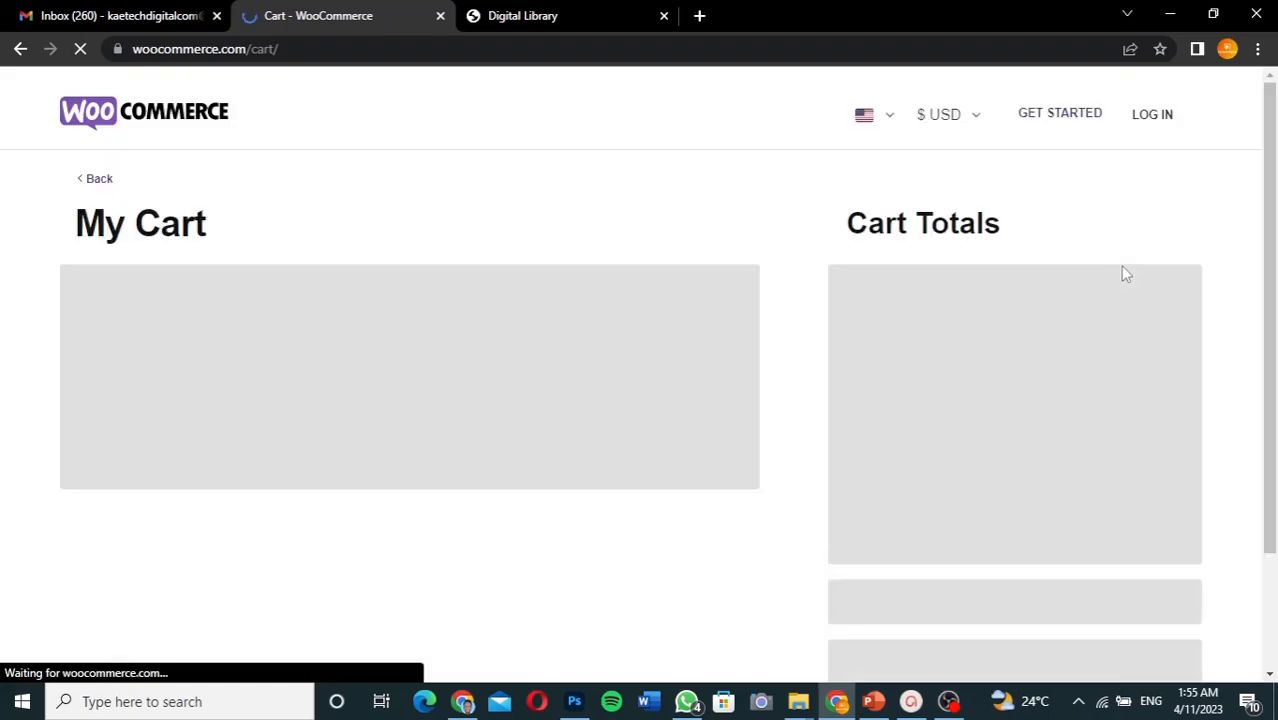
{"action": "left_click", "coordinate": [462, 701]}
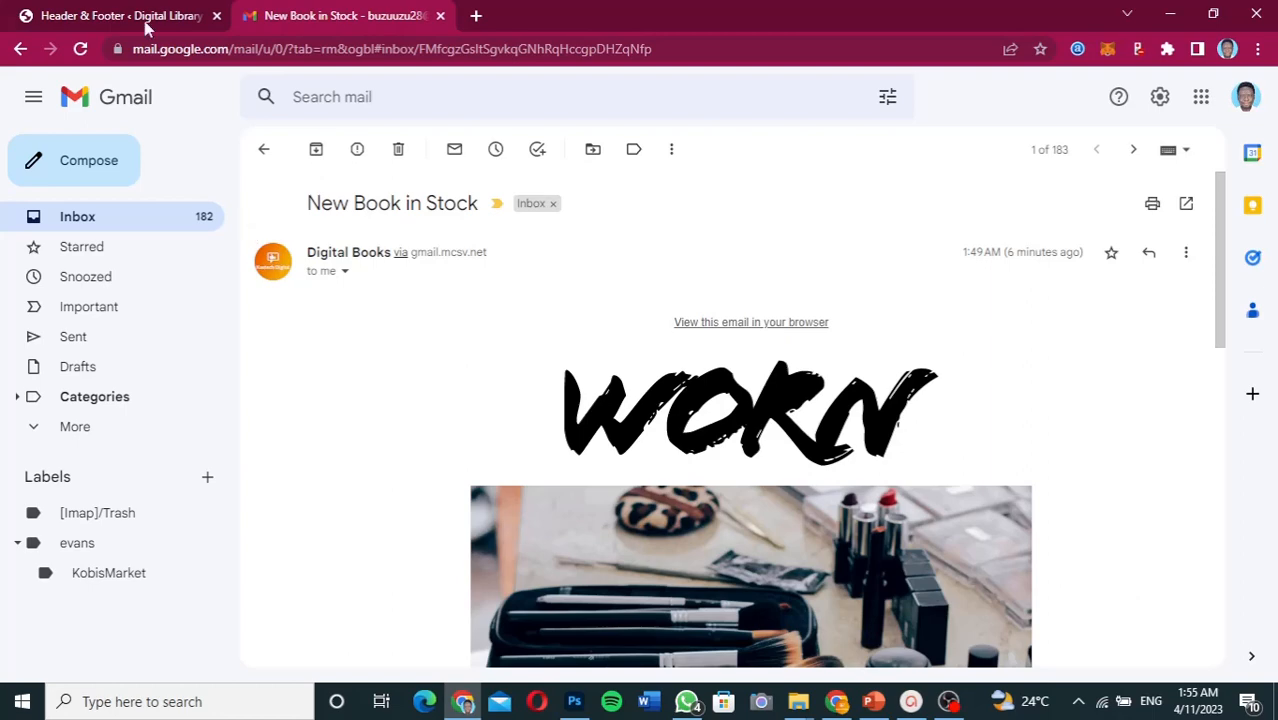
- Go from the Header & Footer page to WordPress's Plugins > Add New page
{"action": "left_click", "coordinate": [145, 22]}
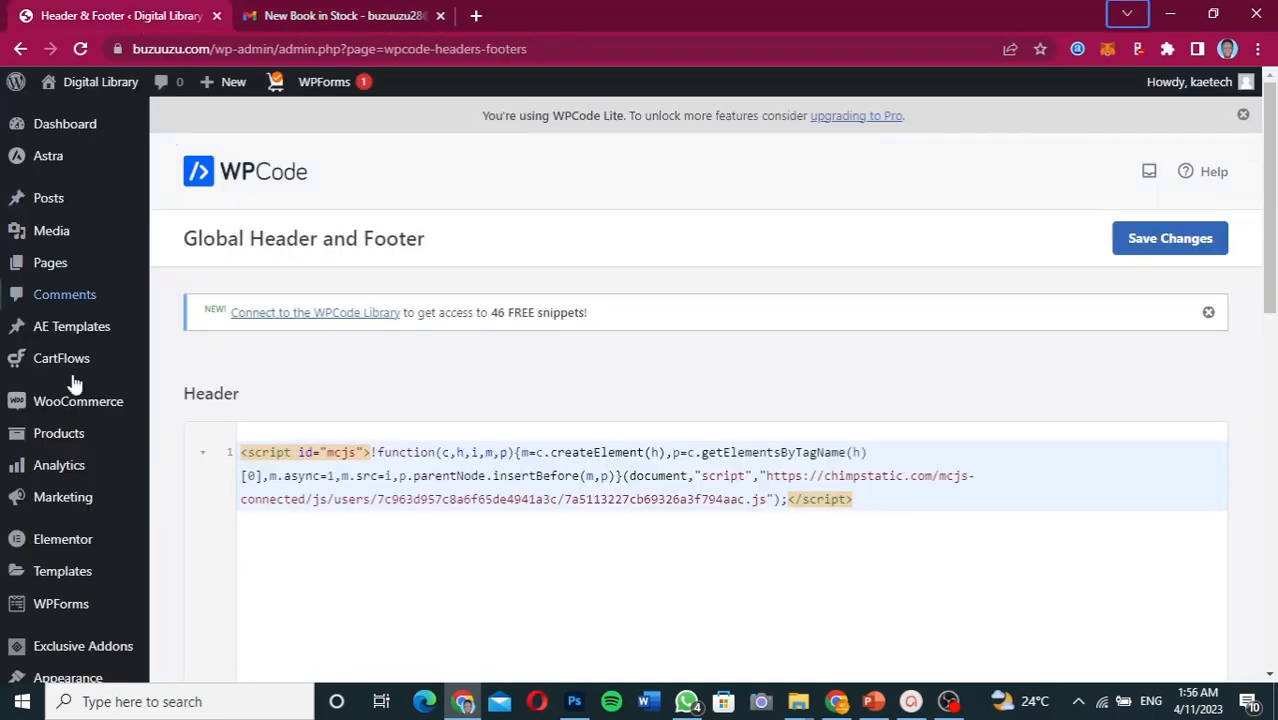
{"action": "scroll", "coordinate": [50, 605], "scroll_direction": "down", "scroll_amount": 3}
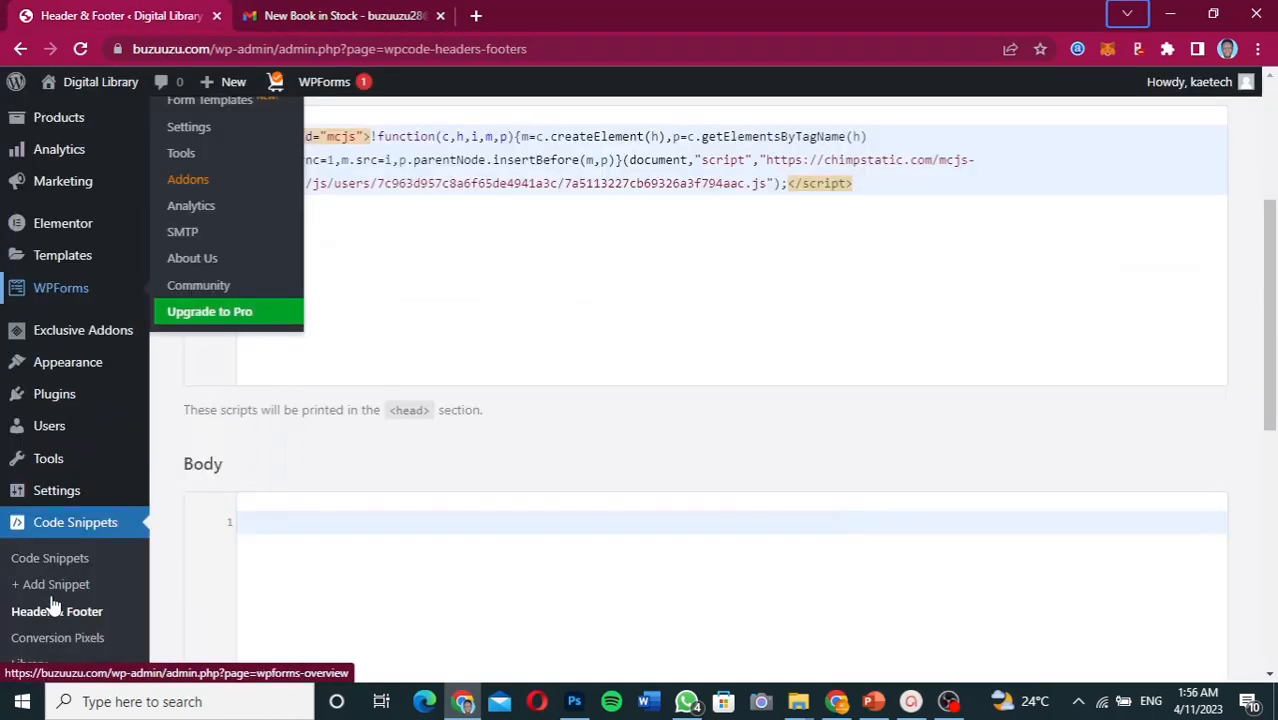
{"action": "mouse_move", "coordinate": [54, 396]}
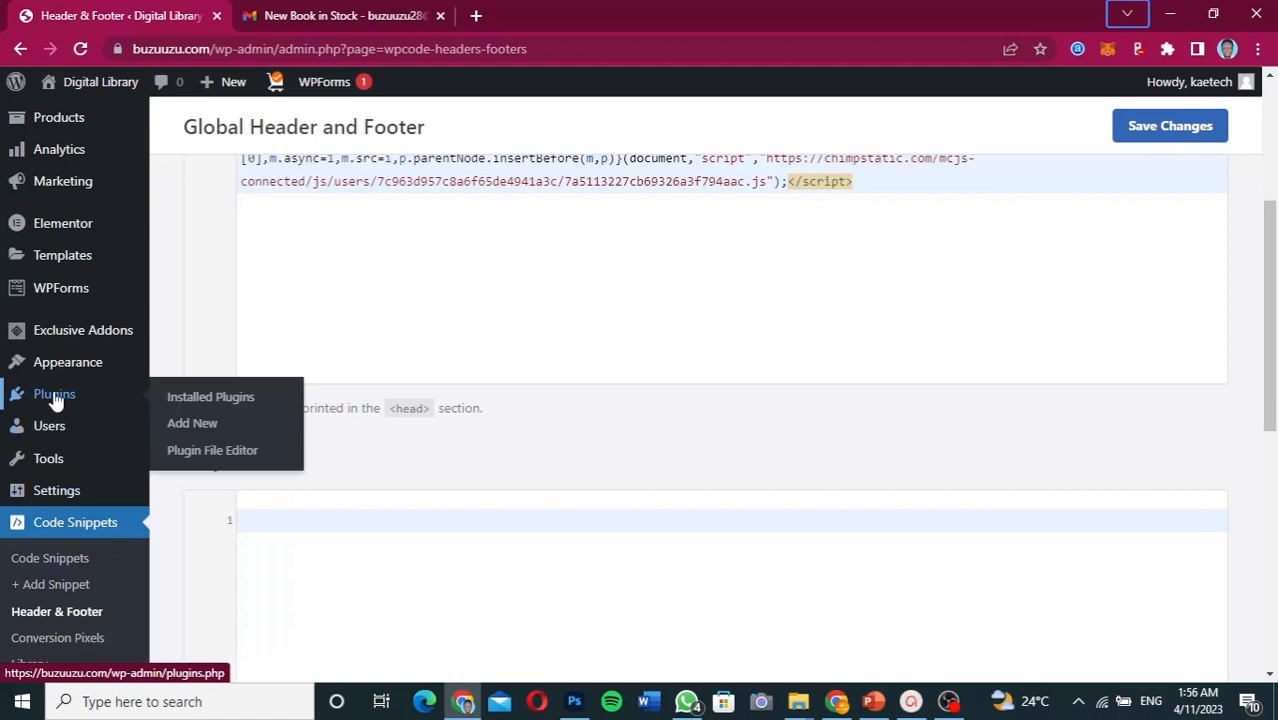
{"action": "left_click", "coordinate": [193, 425]}
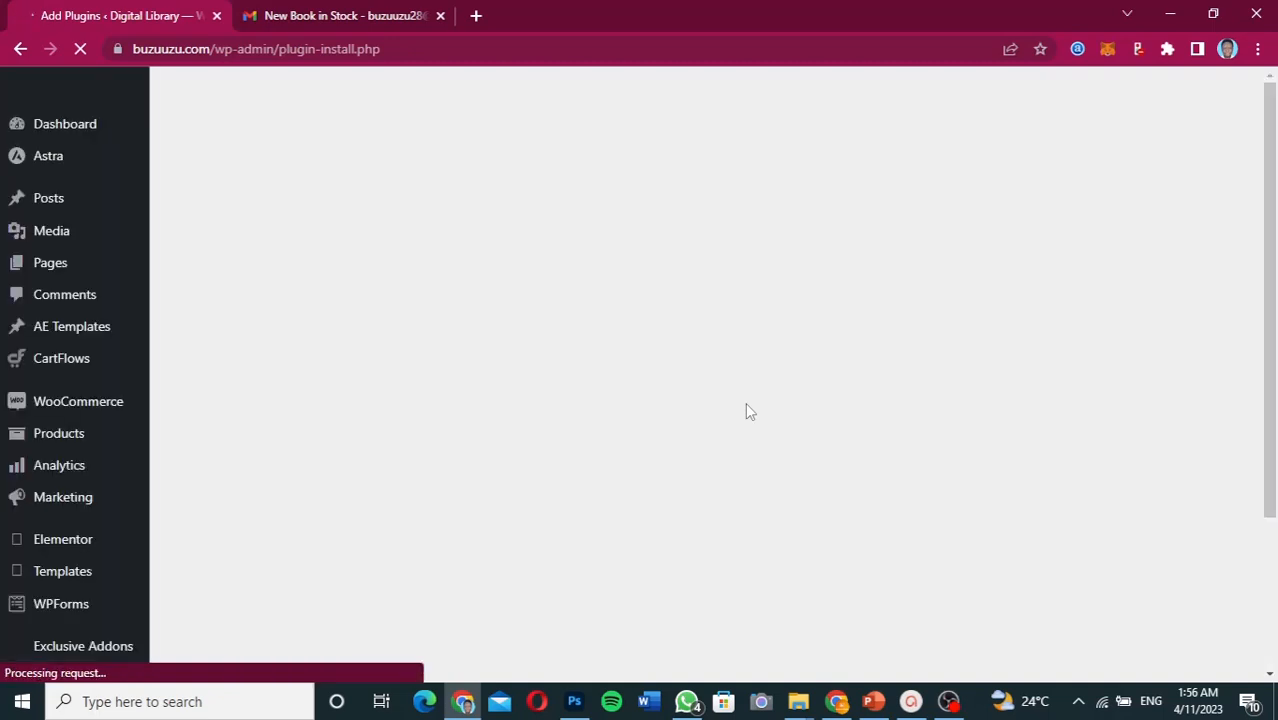
- Search the plugin directory for 'Mailchimp for WooCommerce', then install and activate it
{"action": "scroll", "coordinate": [747, 408], "scroll_direction": "down", "scroll_amount": 5}
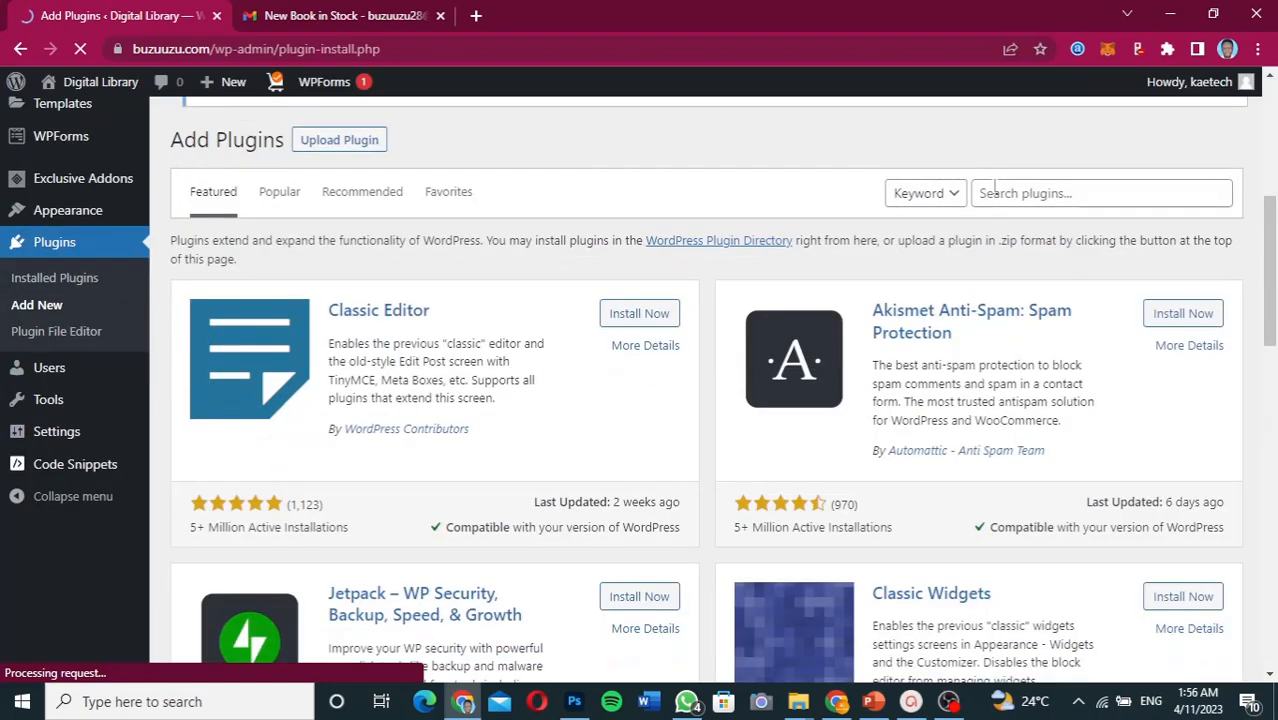
{"action": "left_click", "coordinate": [995, 192]}
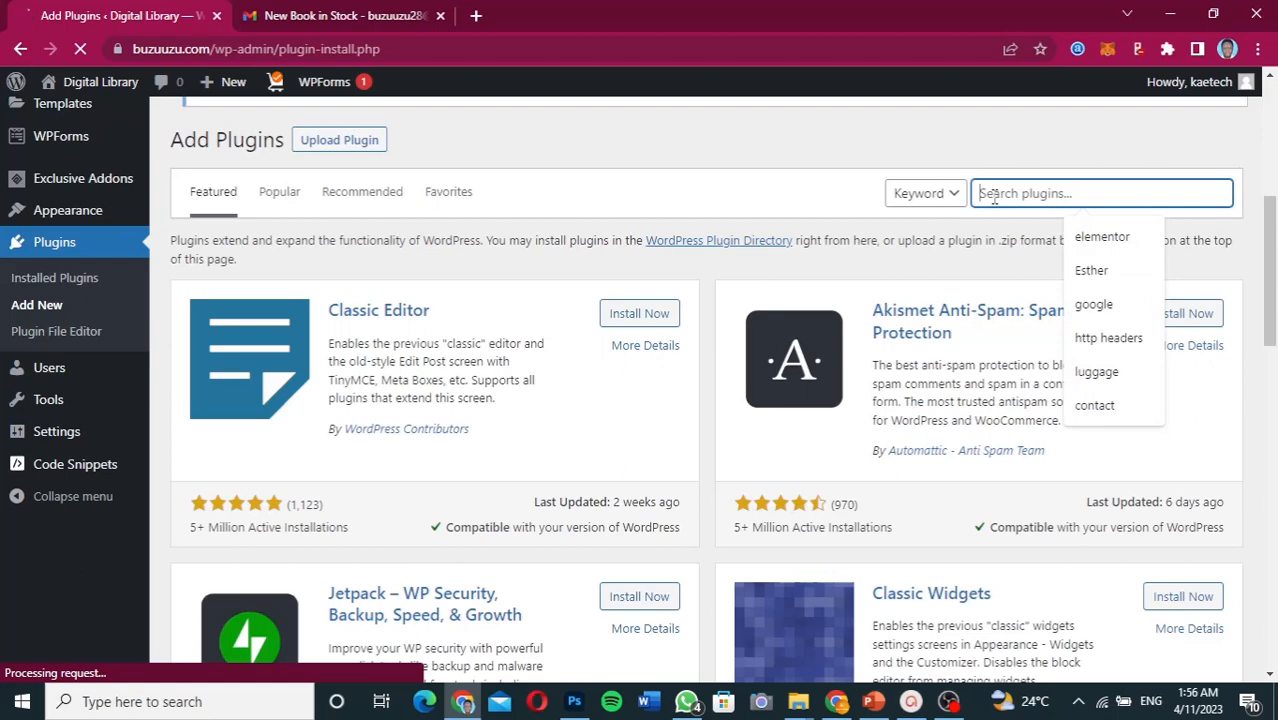
{"action": "key", "text": "ctrl+v"}
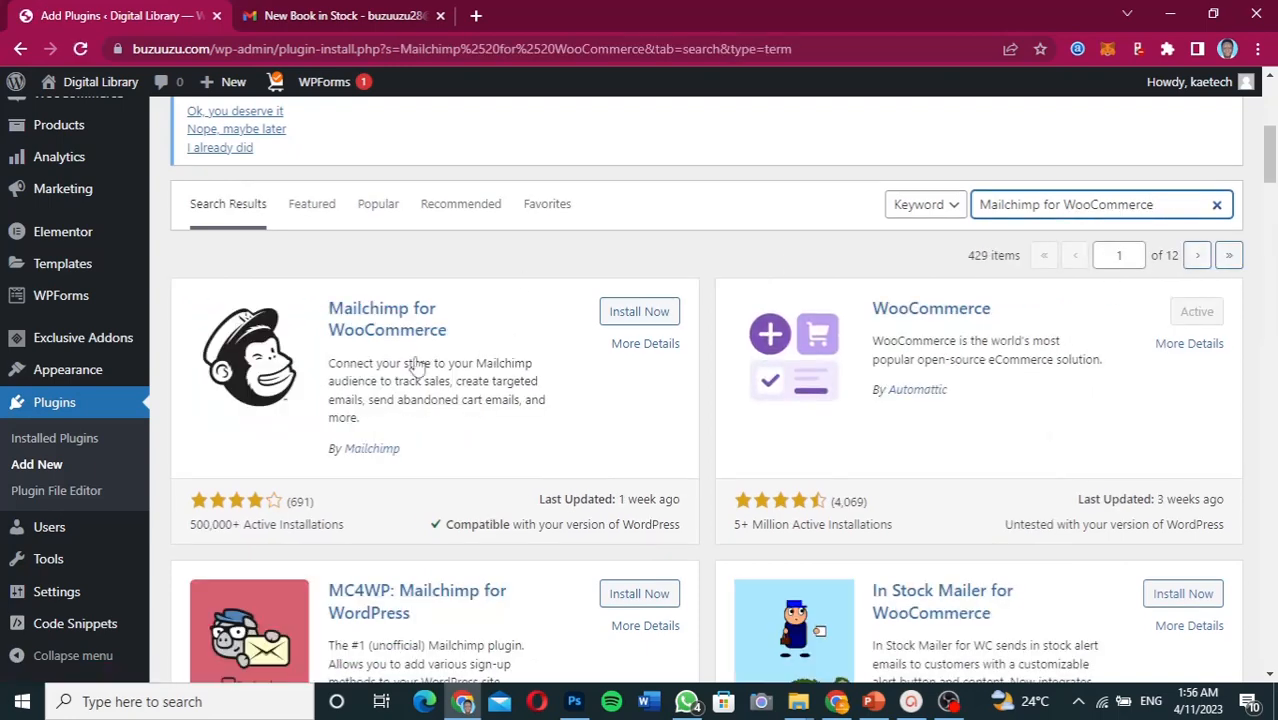
{"action": "left_click", "coordinate": [639, 312]}
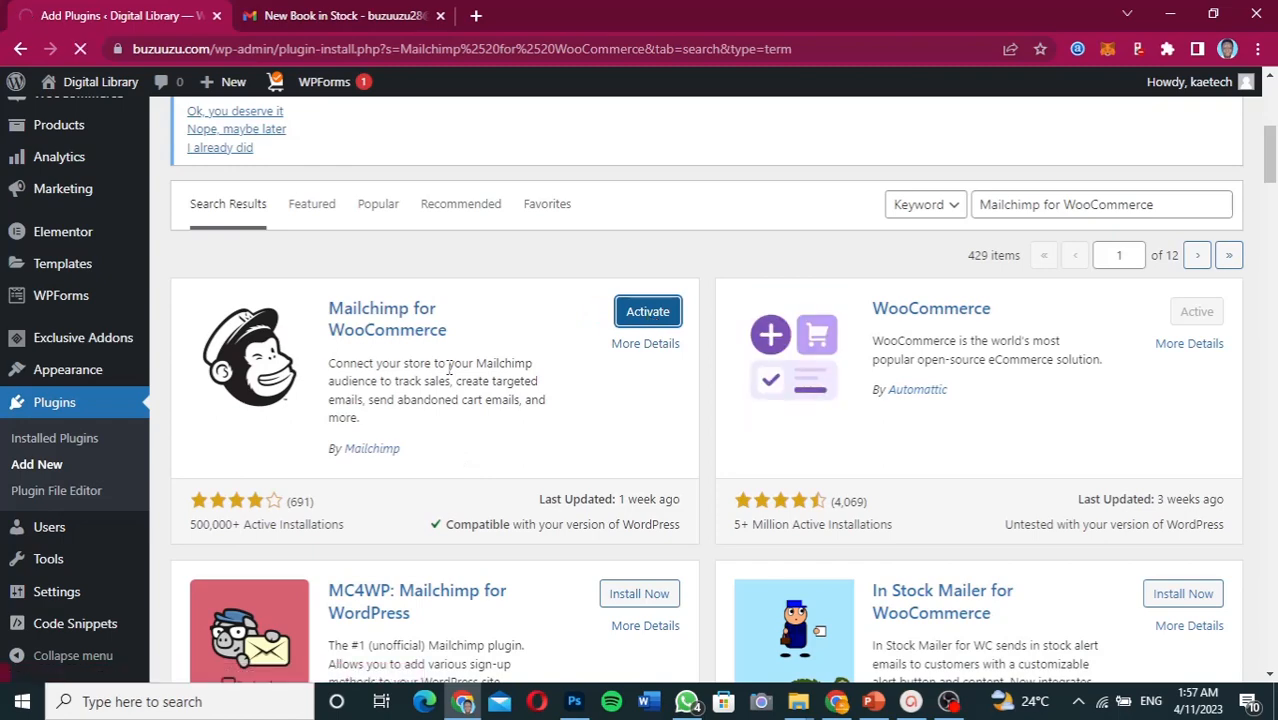
{"action": "left_click", "coordinate": [648, 312]}
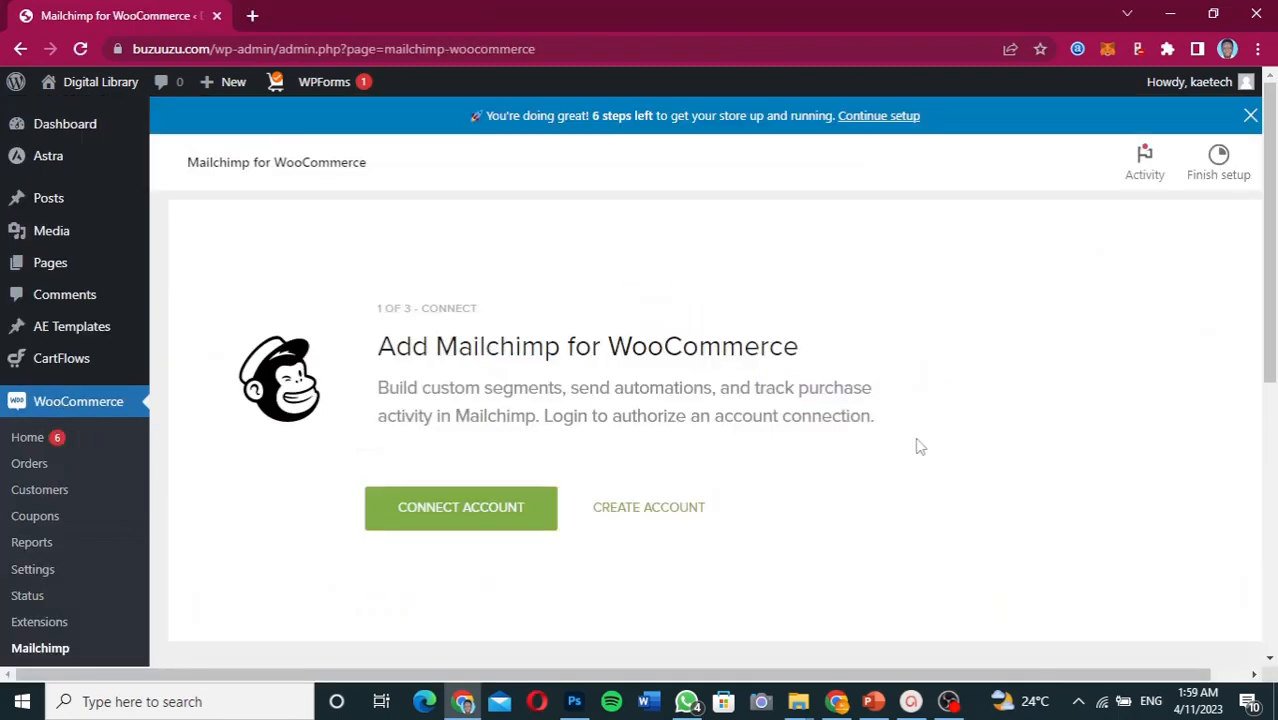
- Use CONNECT ACCOUNT on the Mailchimp for WooCommerce page to bring up the Mailchimp login popup
{"action": "scroll", "coordinate": [918, 445], "scroll_direction": "down", "scroll_amount": 3}
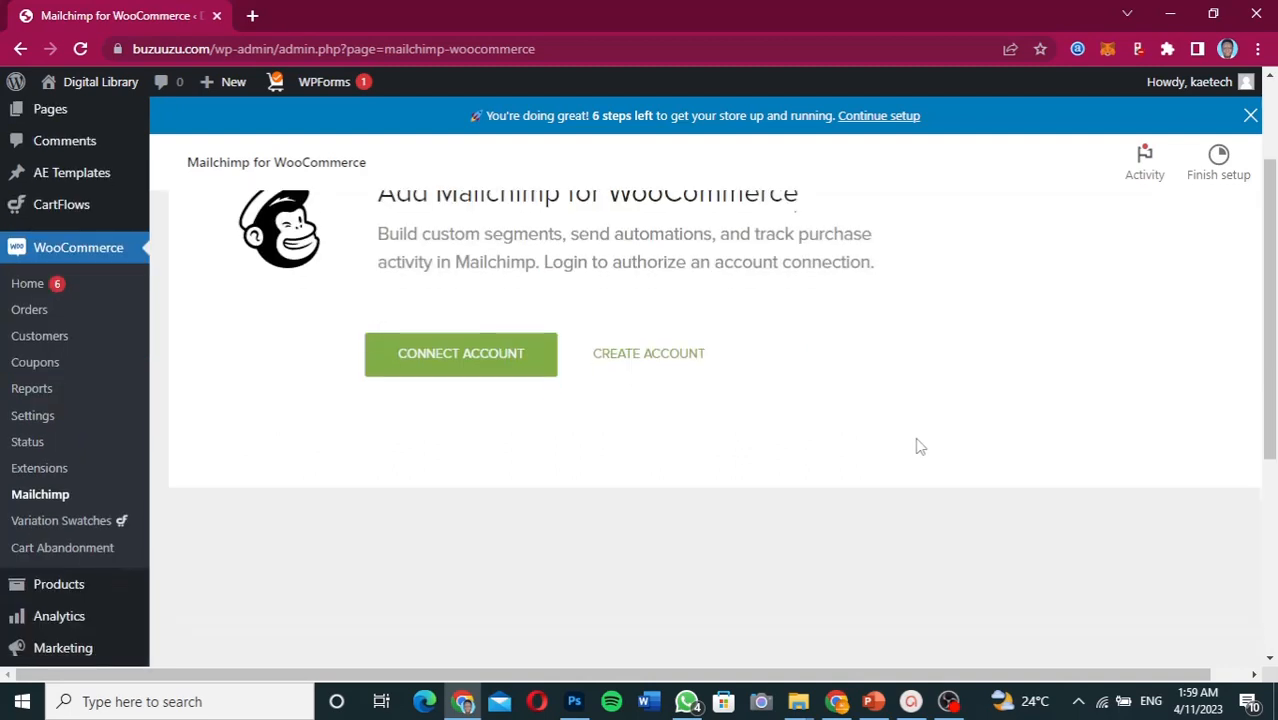
{"action": "scroll", "coordinate": [918, 445], "scroll_direction": "up", "scroll_amount": 2}
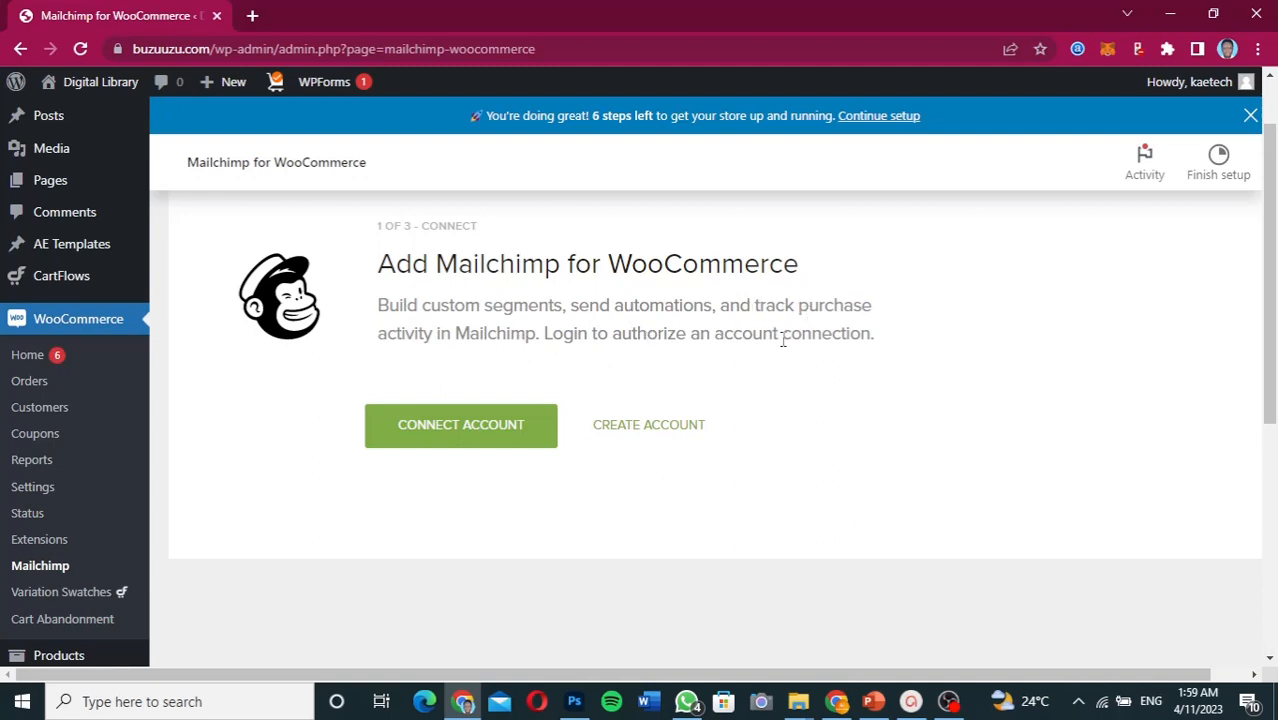
{"action": "left_click", "coordinate": [468, 432]}
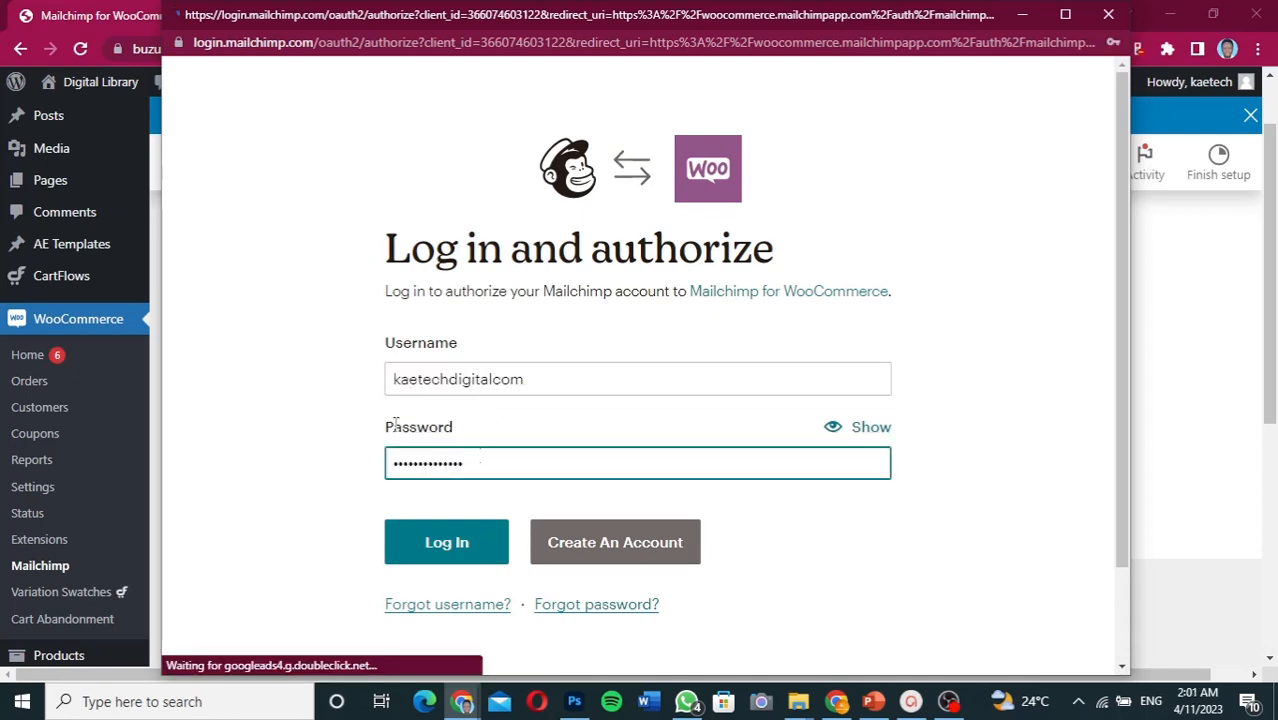
- Log in to Mailchimp and allow Mailchimp for WooCommerce to access the account
{"action": "left_click", "coordinate": [455, 552]}
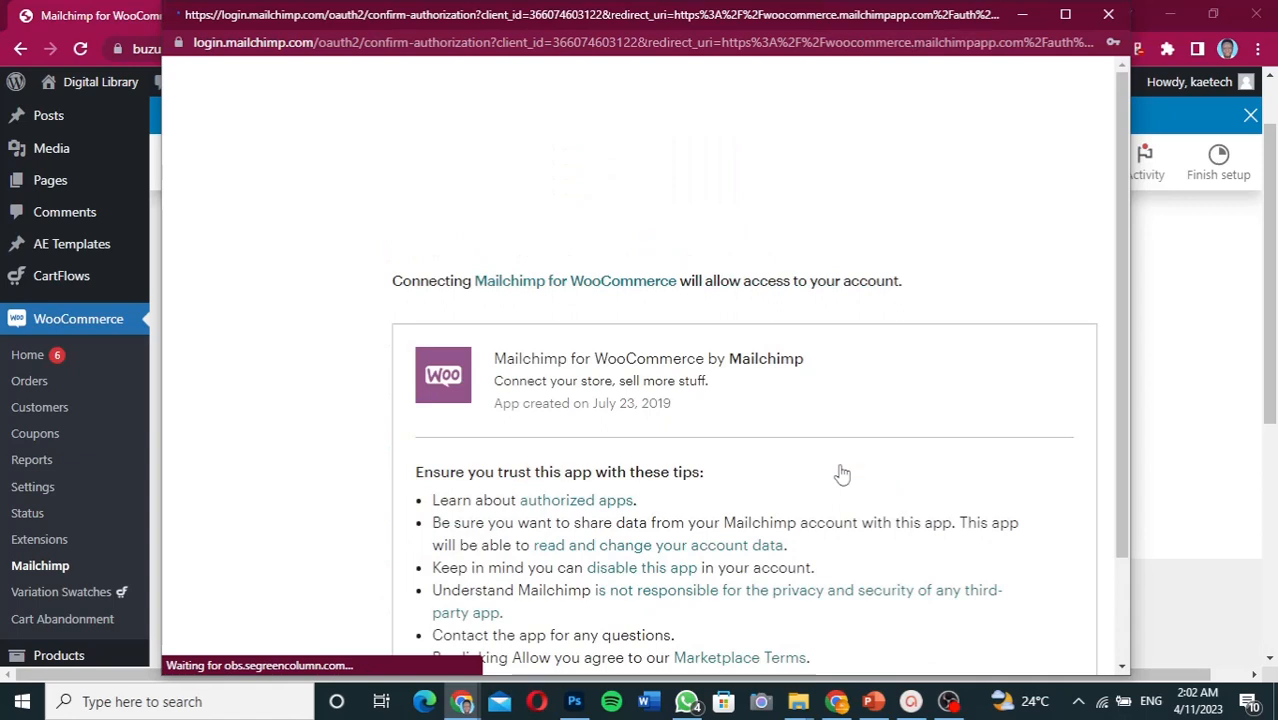
{"action": "scroll", "coordinate": [842, 474], "scroll_direction": "down", "scroll_amount": 2}
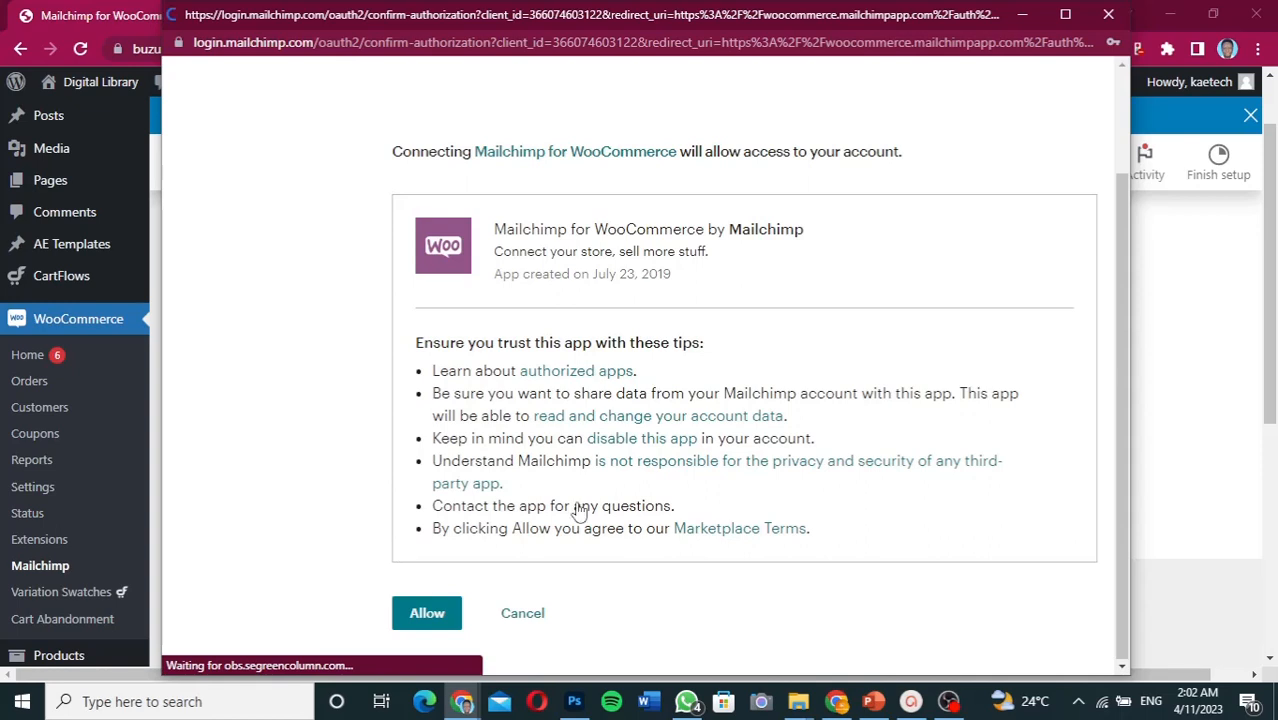
{"action": "left_click", "coordinate": [424, 613]}
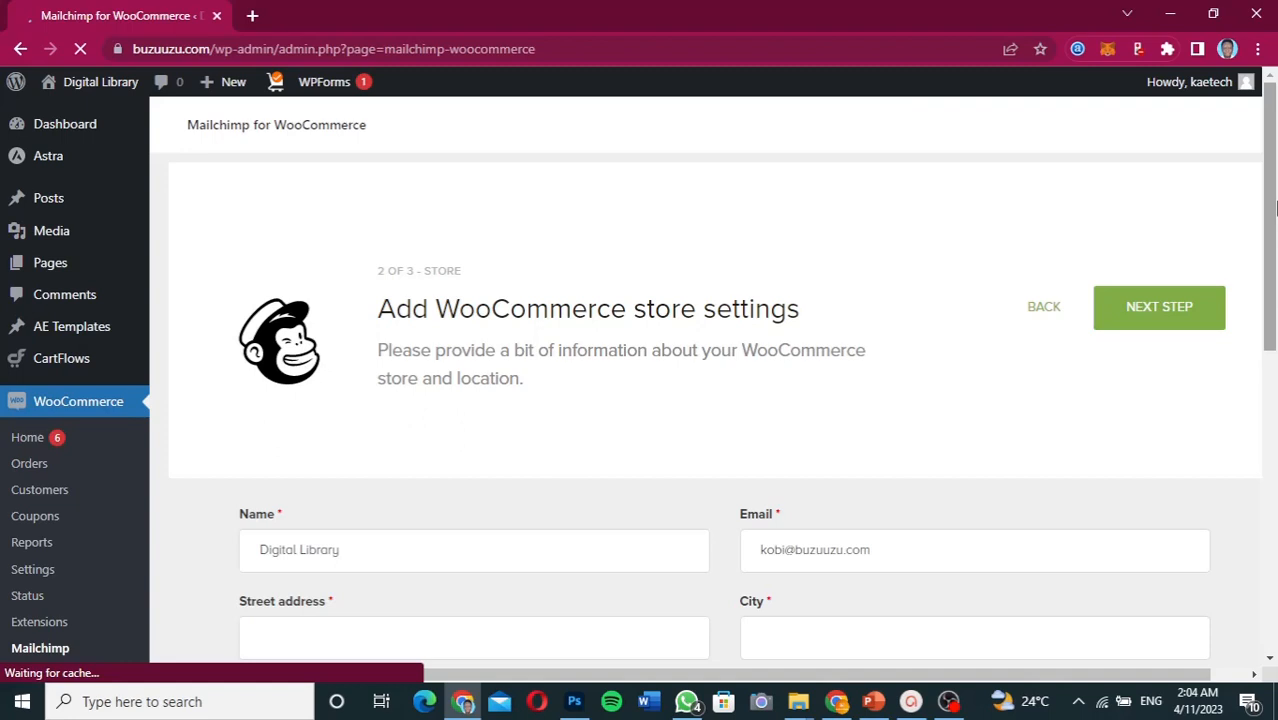
- Replace the store e-mail with the account address and fill the address fields from a saved Chrome entry
{"action": "left_click_drag", "start_coordinate": [1274, 207], "coordinate": [1268, 323]}
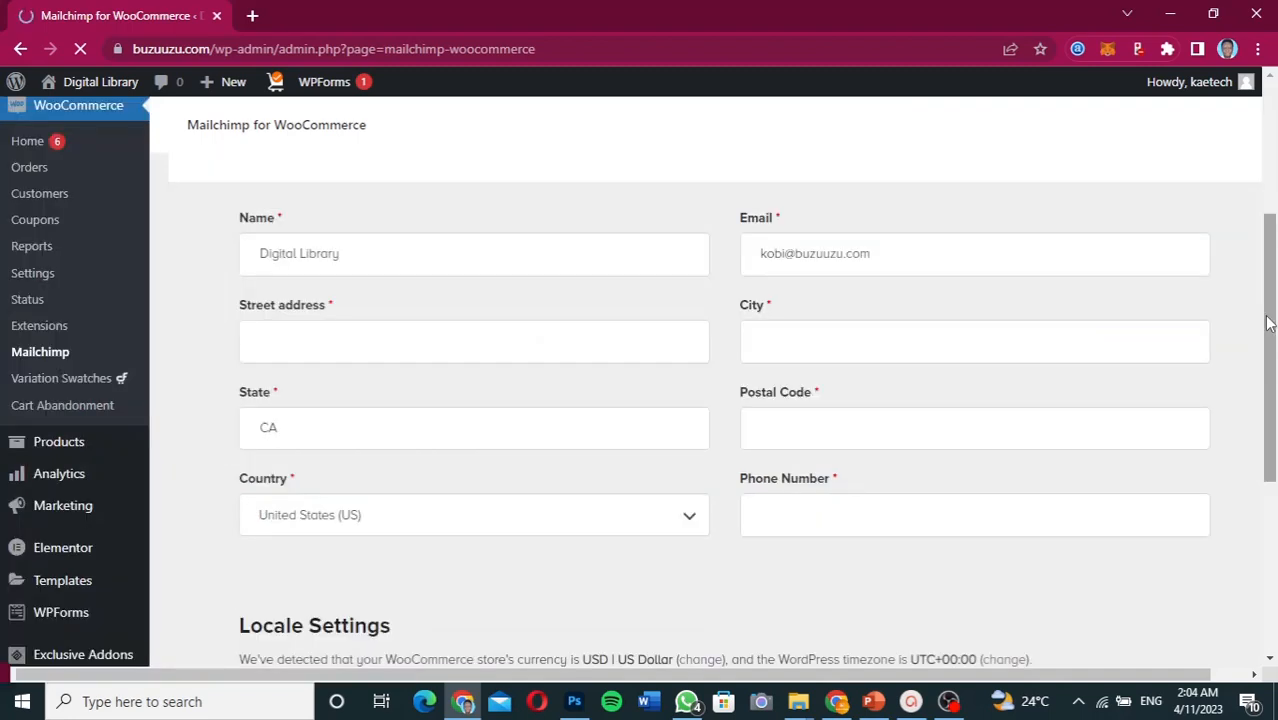
{"action": "left_click_drag", "start_coordinate": [1268, 323], "coordinate": [1268, 317]}
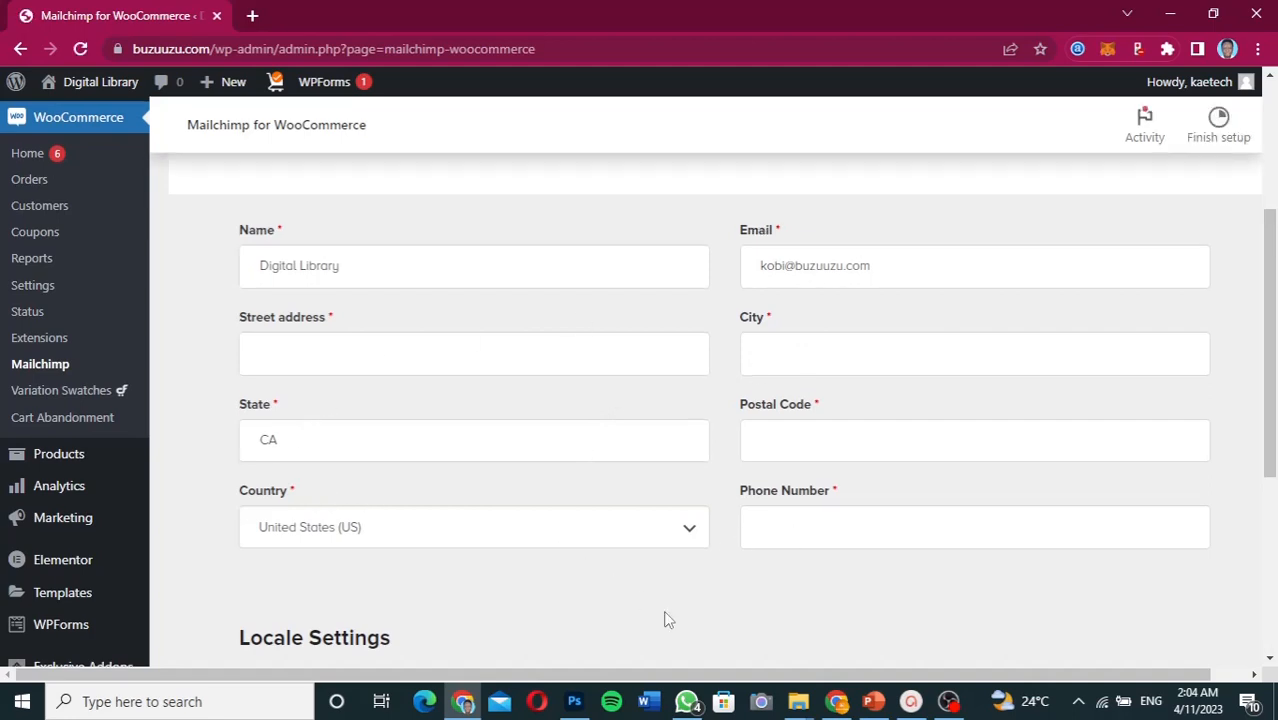
{"action": "scroll", "coordinate": [665, 618], "scroll_direction": "down", "scroll_amount": 3}
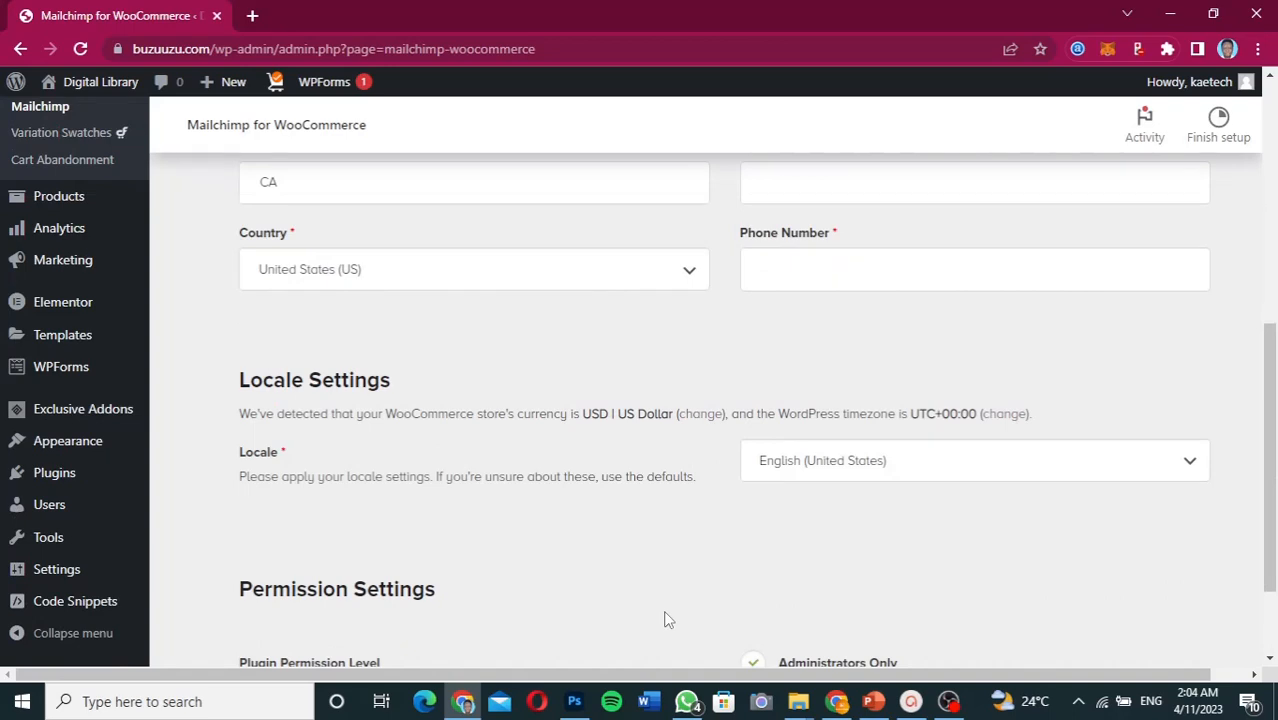
{"action": "scroll", "coordinate": [668, 620], "scroll_direction": "down", "scroll_amount": 2}
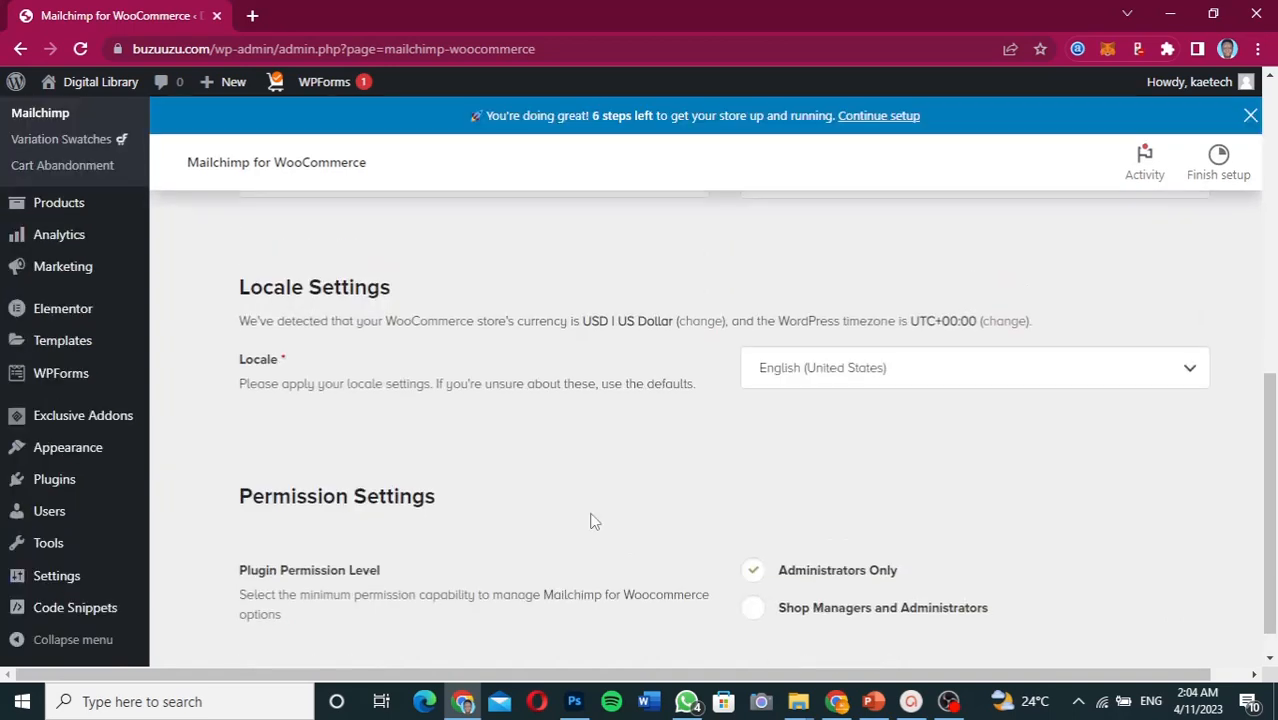
{"action": "scroll", "coordinate": [629, 407], "scroll_direction": "up", "scroll_amount": 5}
{"action": "scroll", "coordinate": [629, 409], "scroll_direction": "down", "scroll_amount": 1}
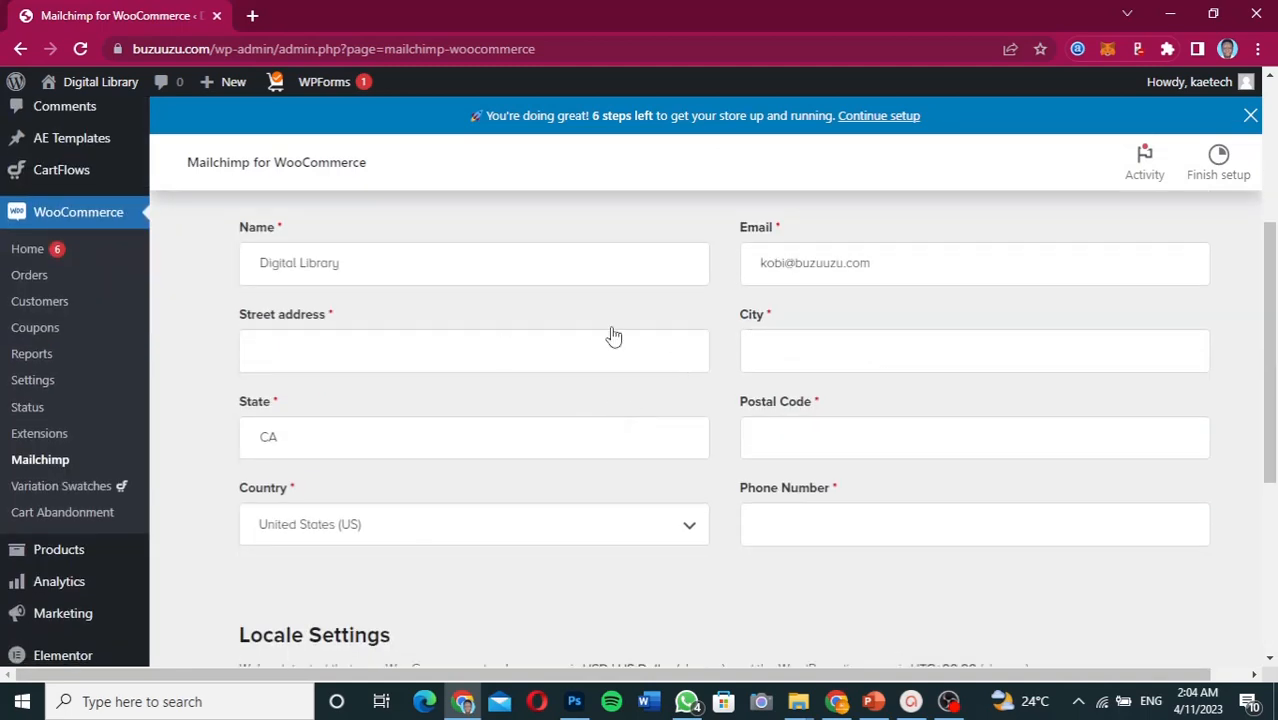
{"action": "left_click", "coordinate": [880, 264]}
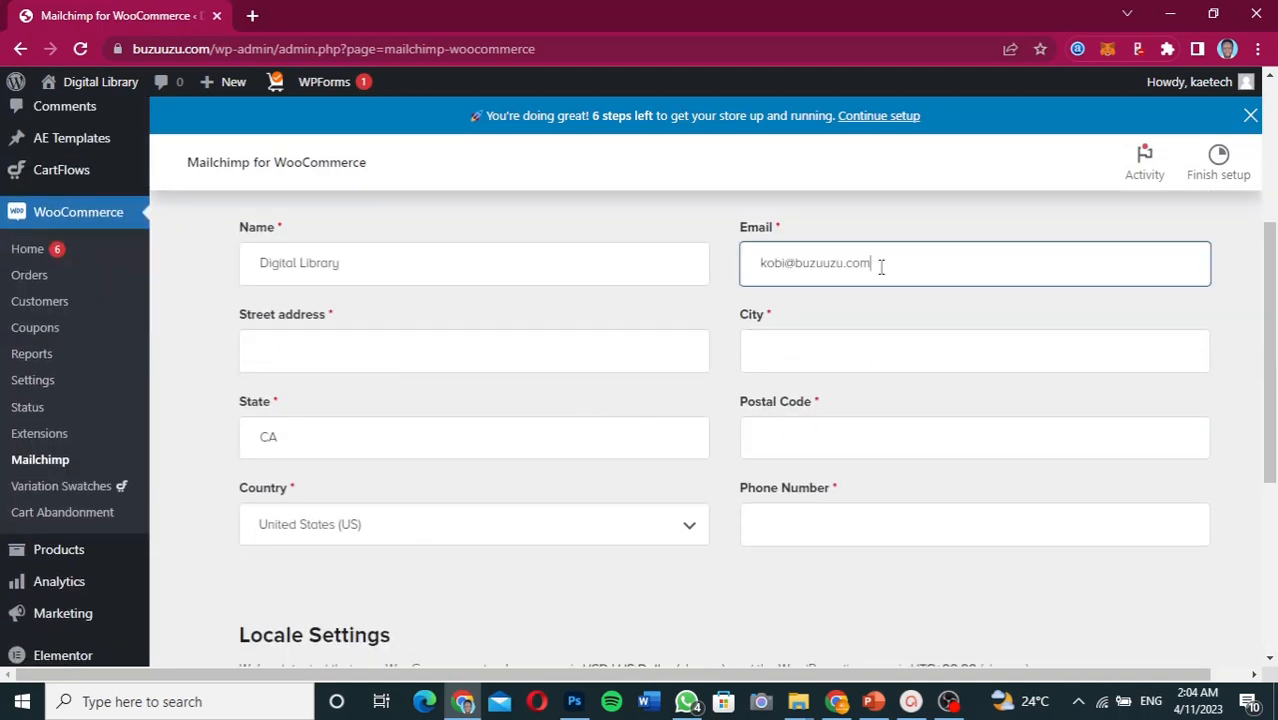
{"action": "left_click_drag", "start_coordinate": [880, 264], "coordinate": [747, 264]}
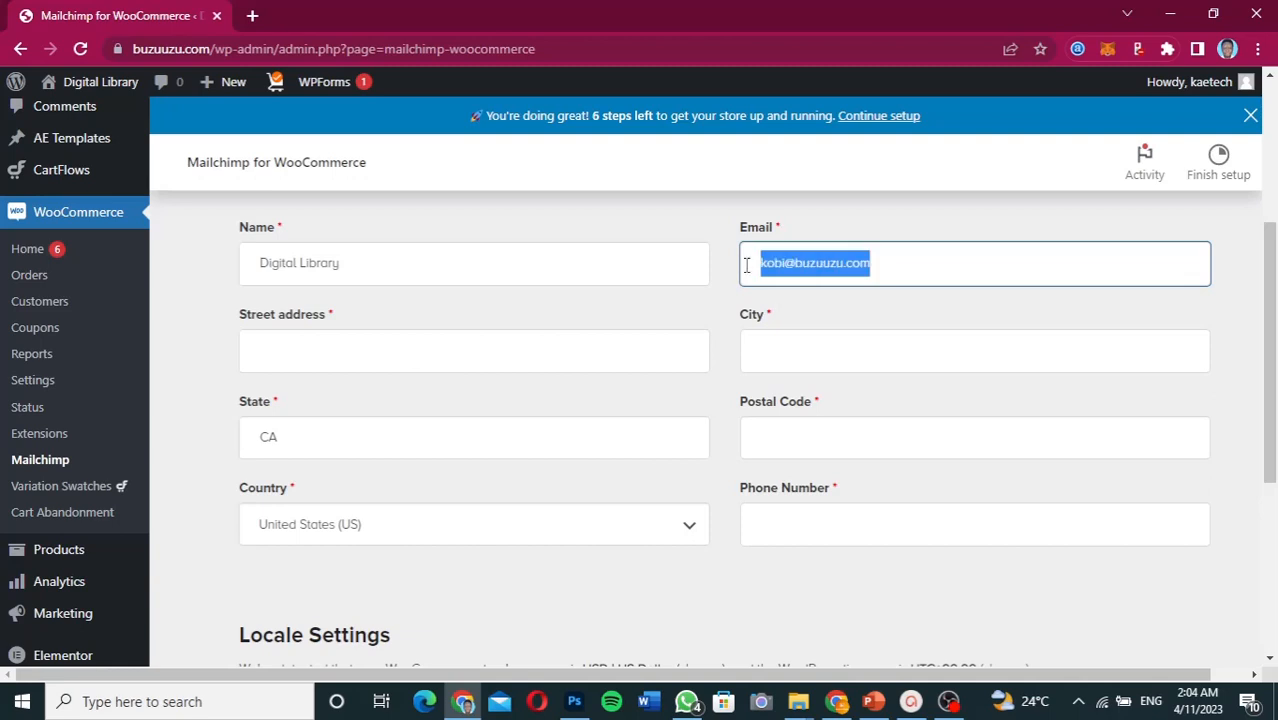
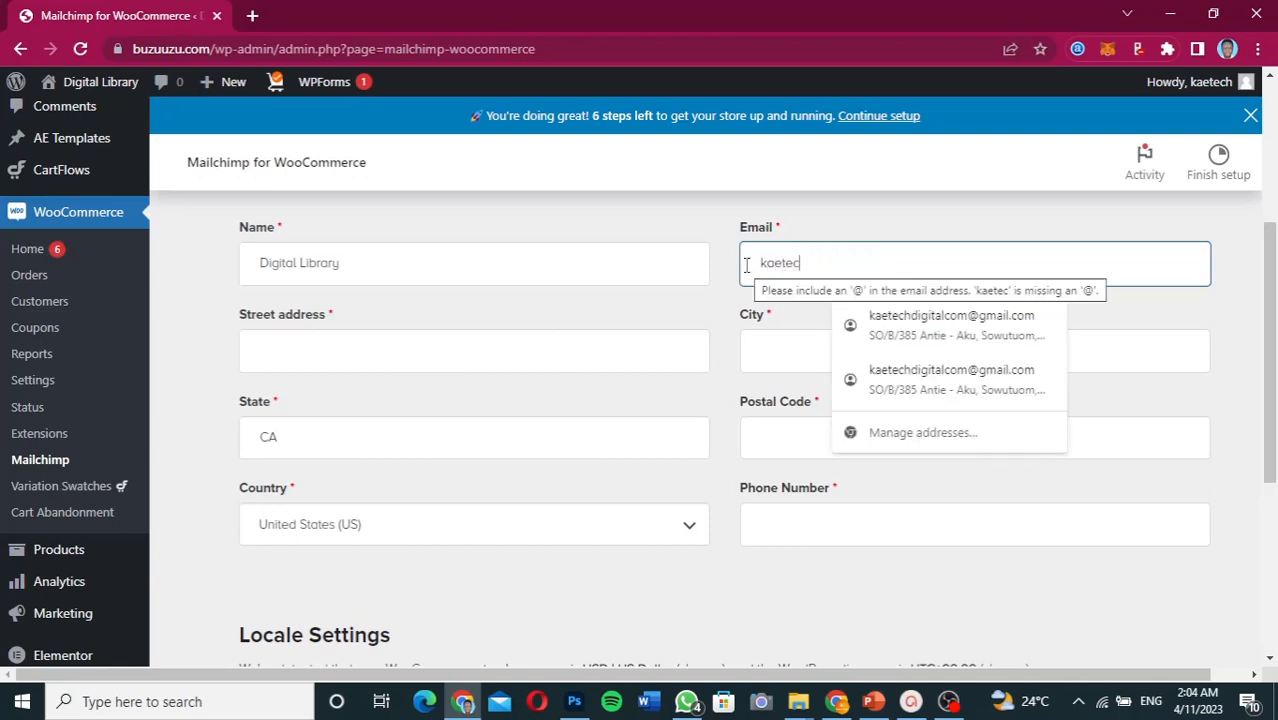
{"action": "left_click", "coordinate": [955, 326]}
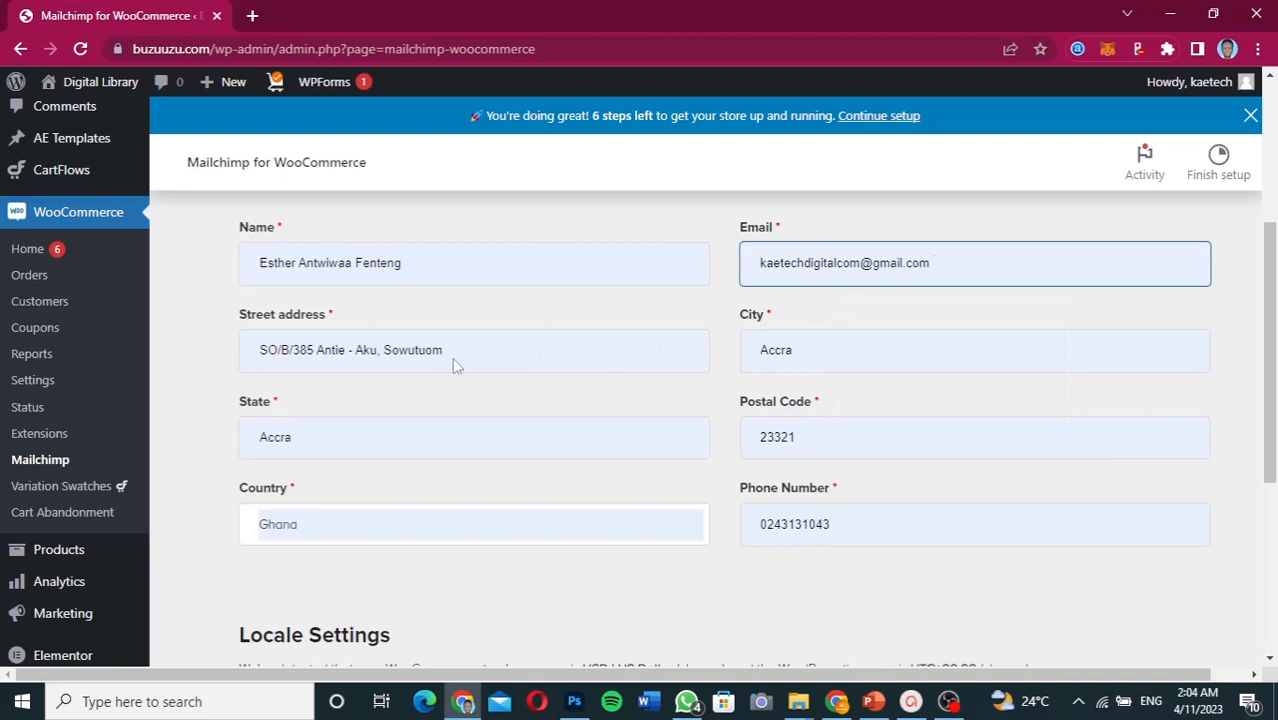
- Retype the store contact's full name and review the Locale and Permission settings below
{"action": "left_click", "coordinate": [410, 265]}
{"action": "left_click_drag", "start_coordinate": [410, 265], "coordinate": [213, 262]}
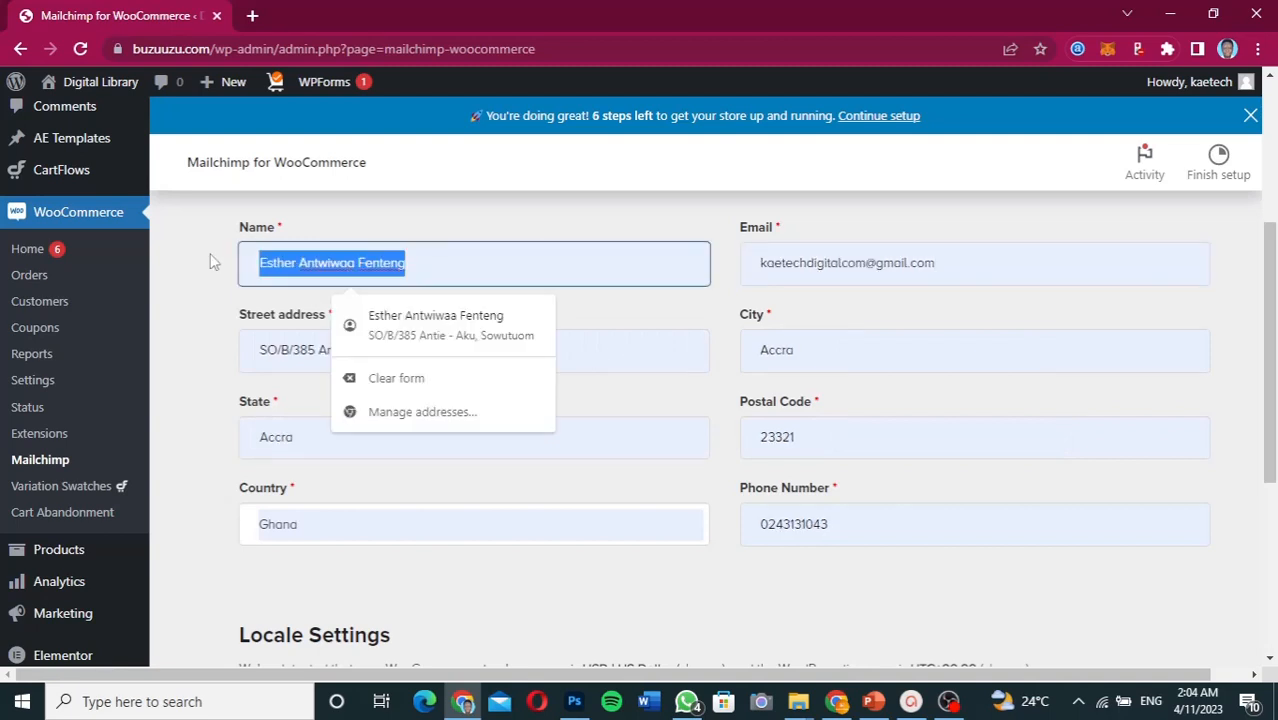
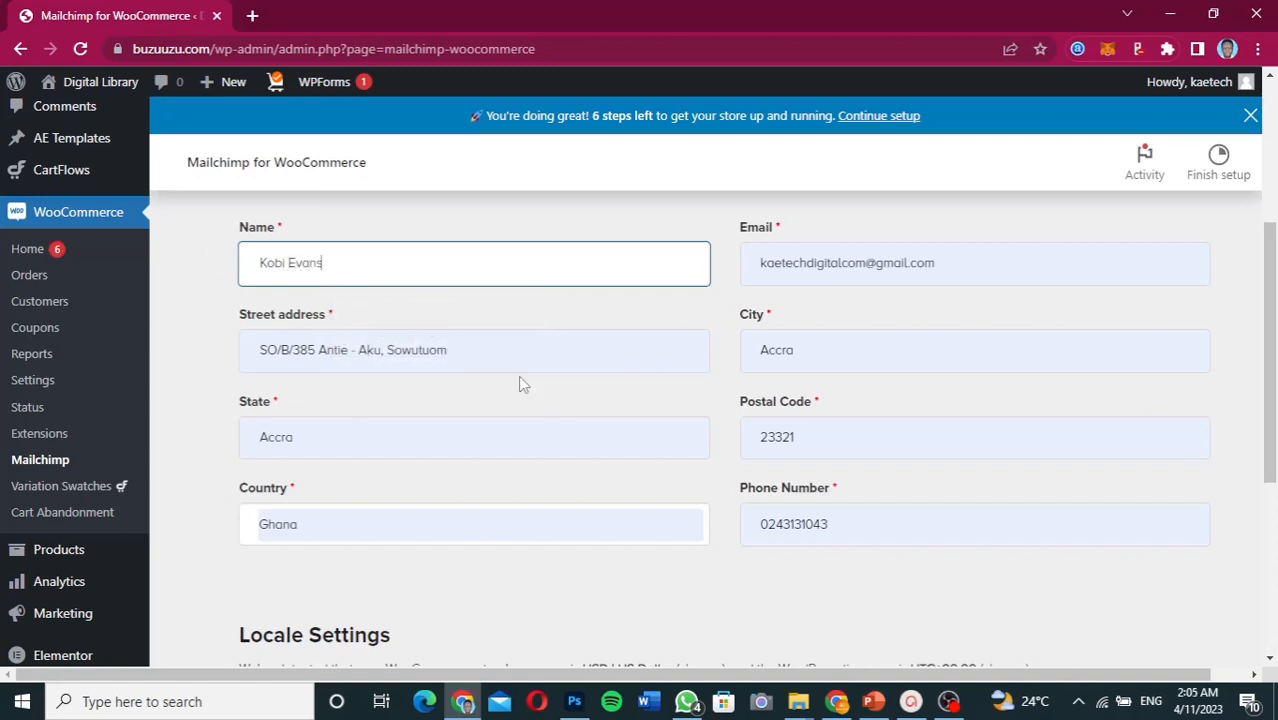
{"action": "scroll", "coordinate": [562, 446], "scroll_direction": "down", "scroll_amount": 2}
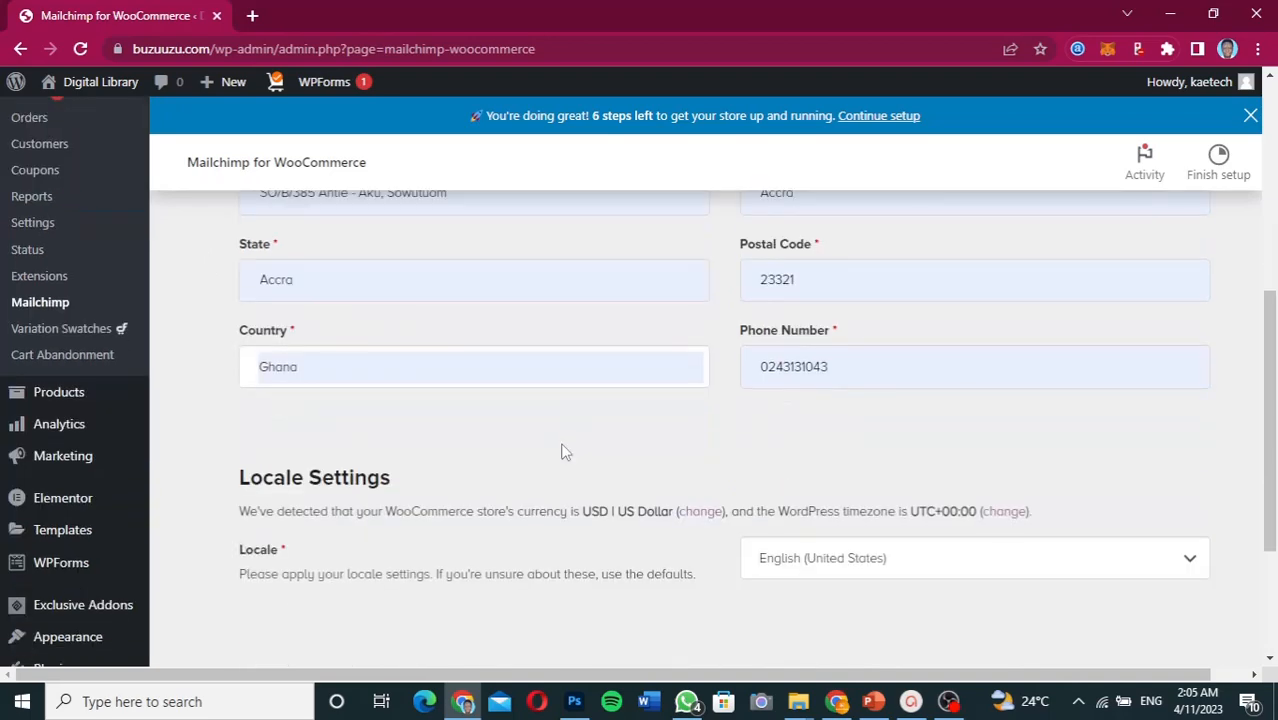
{"action": "scroll", "coordinate": [562, 452], "scroll_direction": "down", "scroll_amount": 2}
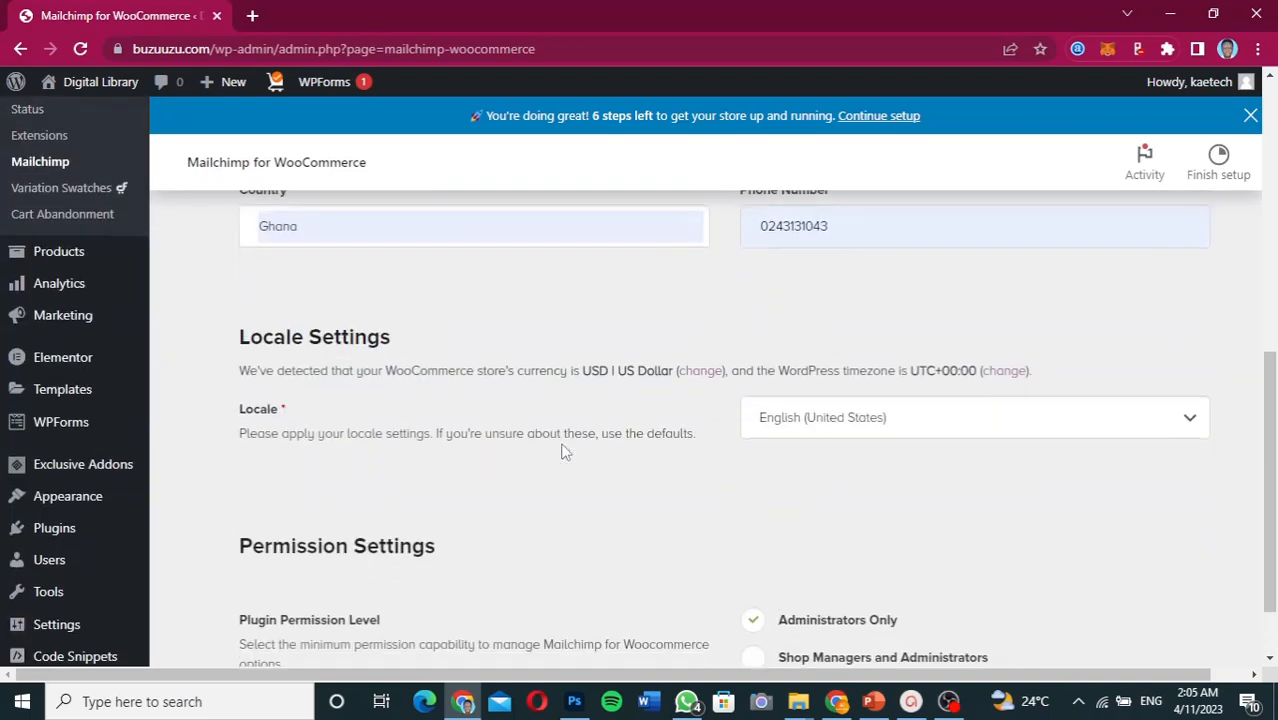
{"action": "scroll", "coordinate": [562, 452], "scroll_direction": "down", "scroll_amount": 1}
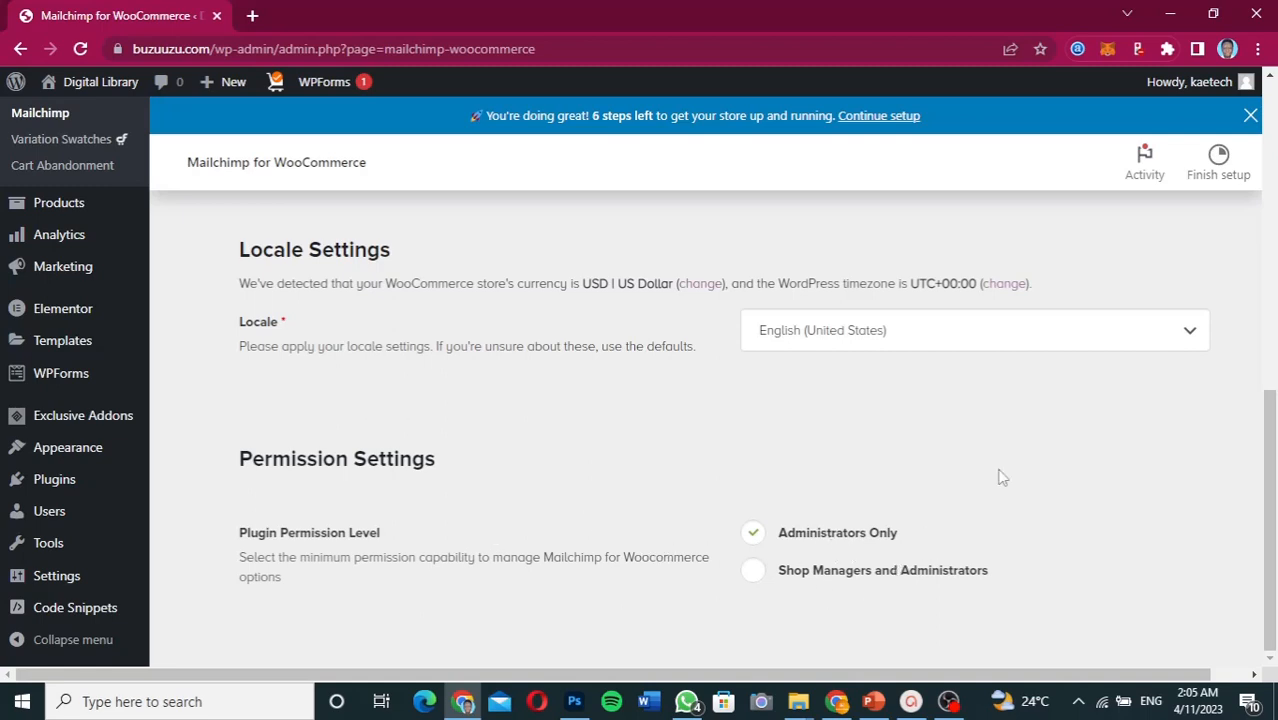
{"action": "scroll", "coordinate": [1000, 477], "scroll_direction": "up", "scroll_amount": 10}
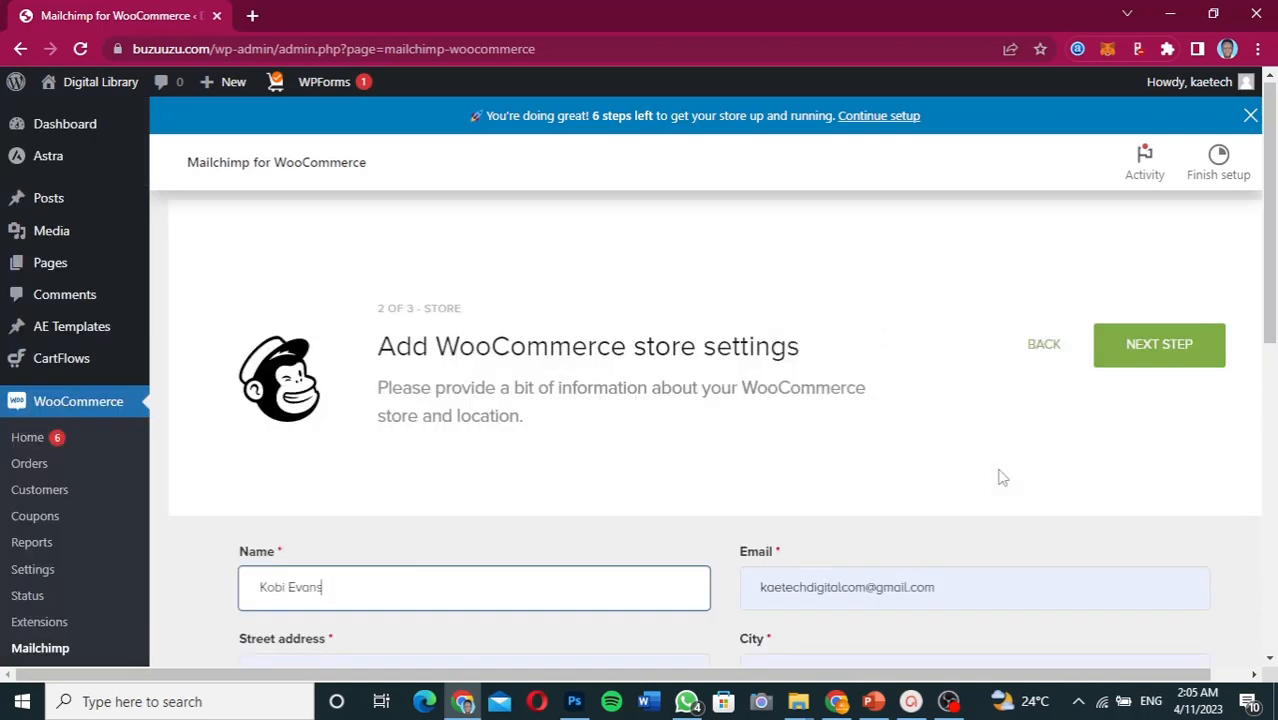
- Advance to the audience settings step, dismissing Chrome's offer to save the address
{"action": "left_click", "coordinate": [1157, 350]}
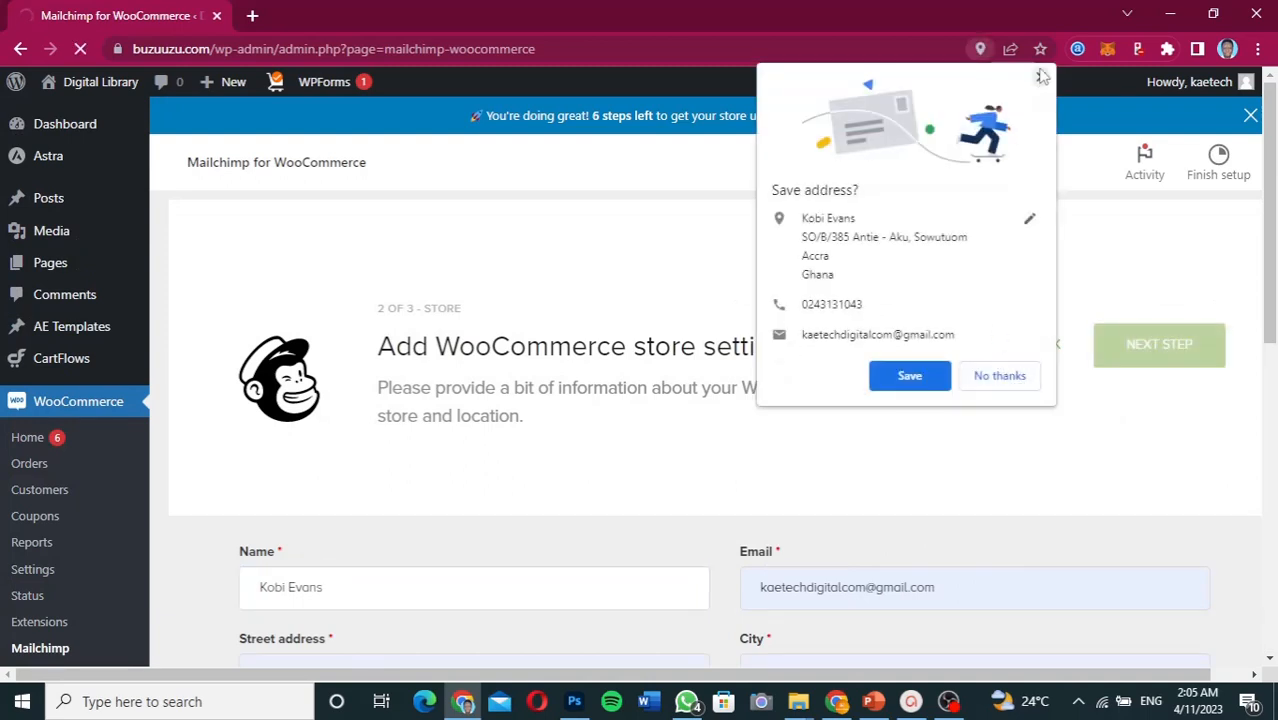
{"action": "left_click", "coordinate": [1041, 77]}
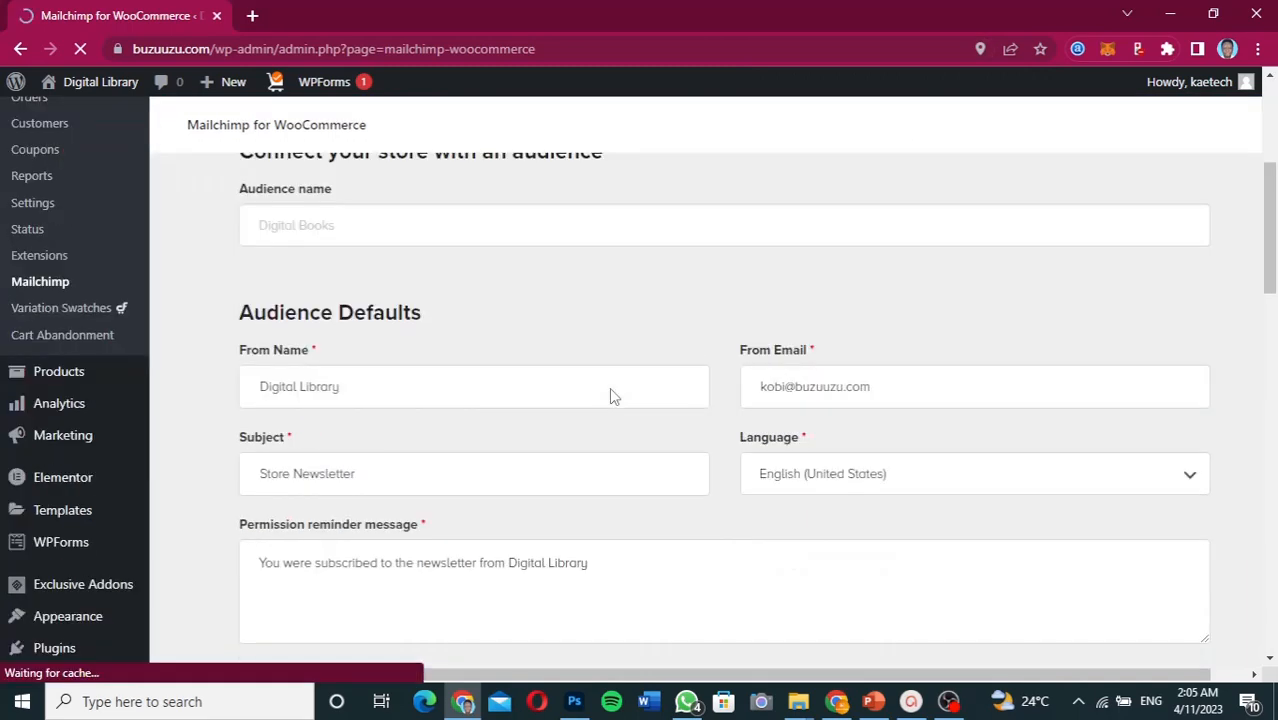
{"action": "scroll", "coordinate": [609, 387], "scroll_direction": "up", "scroll_amount": 1}
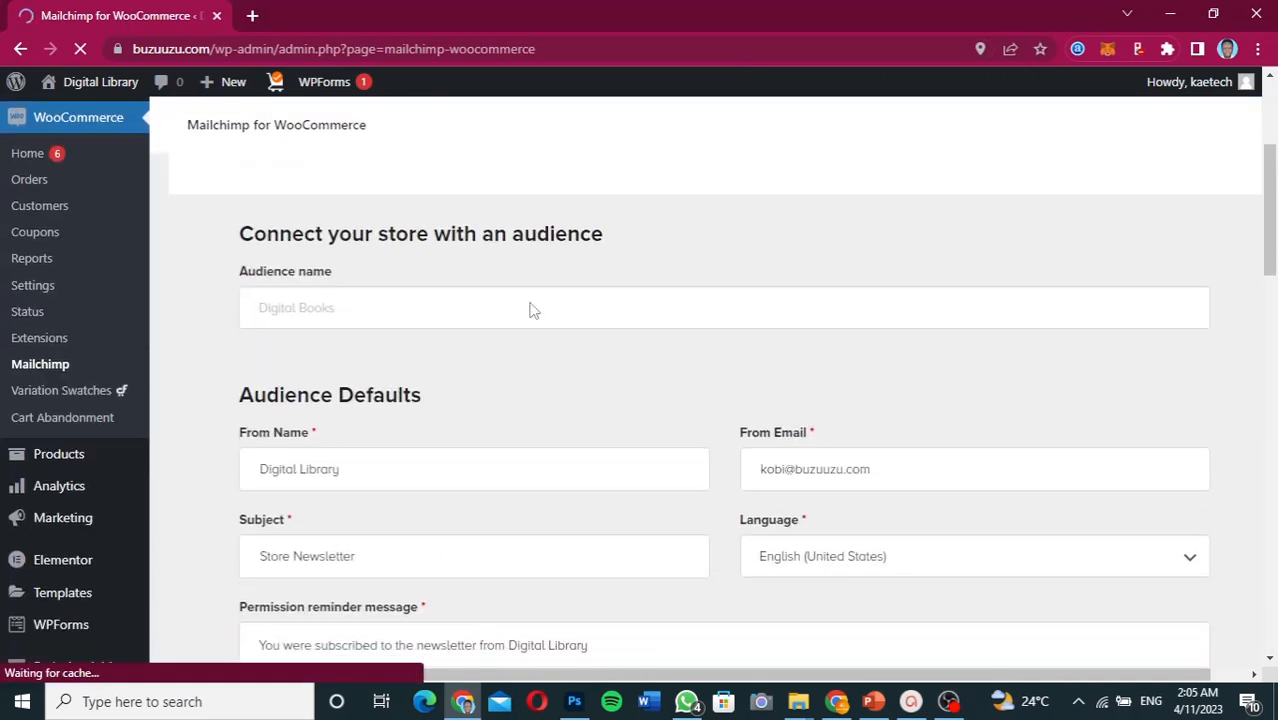
{"action": "scroll", "coordinate": [539, 385], "scroll_direction": "down", "scroll_amount": 1}
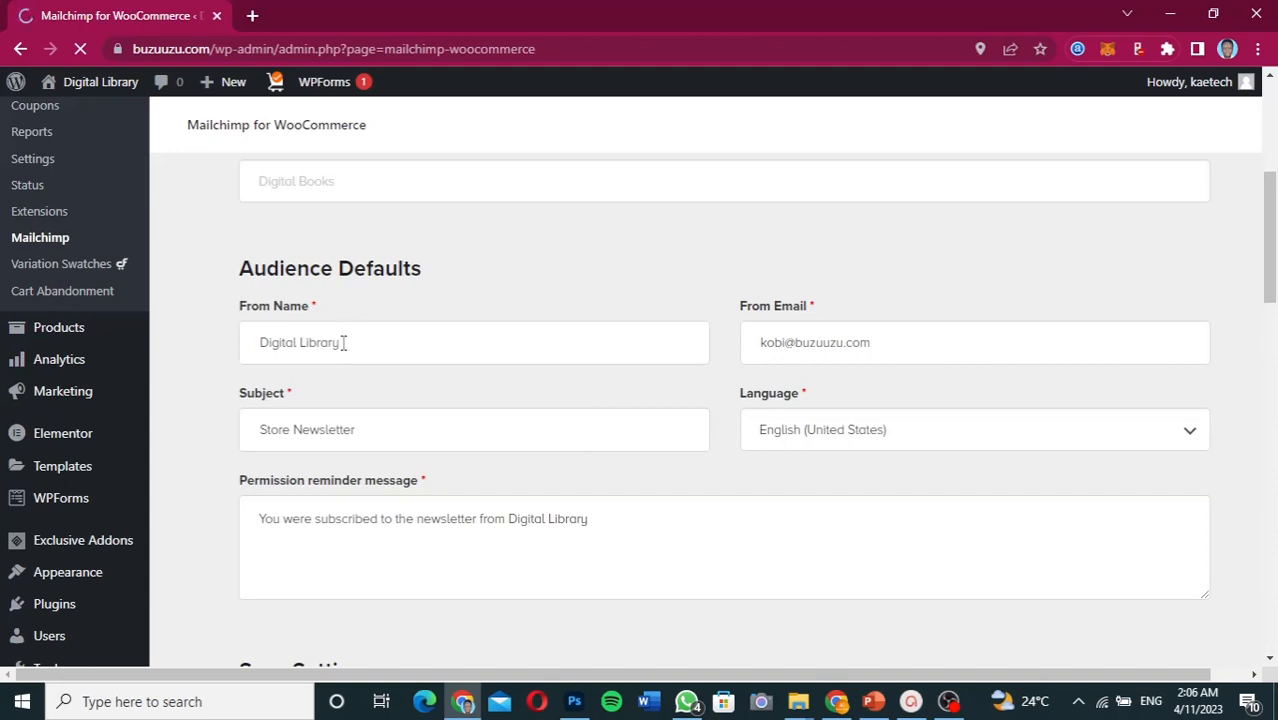
- Trim the From Name from 'Digital Library' back to 'Digital', then switch to the Mailchimp window
{"action": "left_click", "coordinate": [350, 342]}
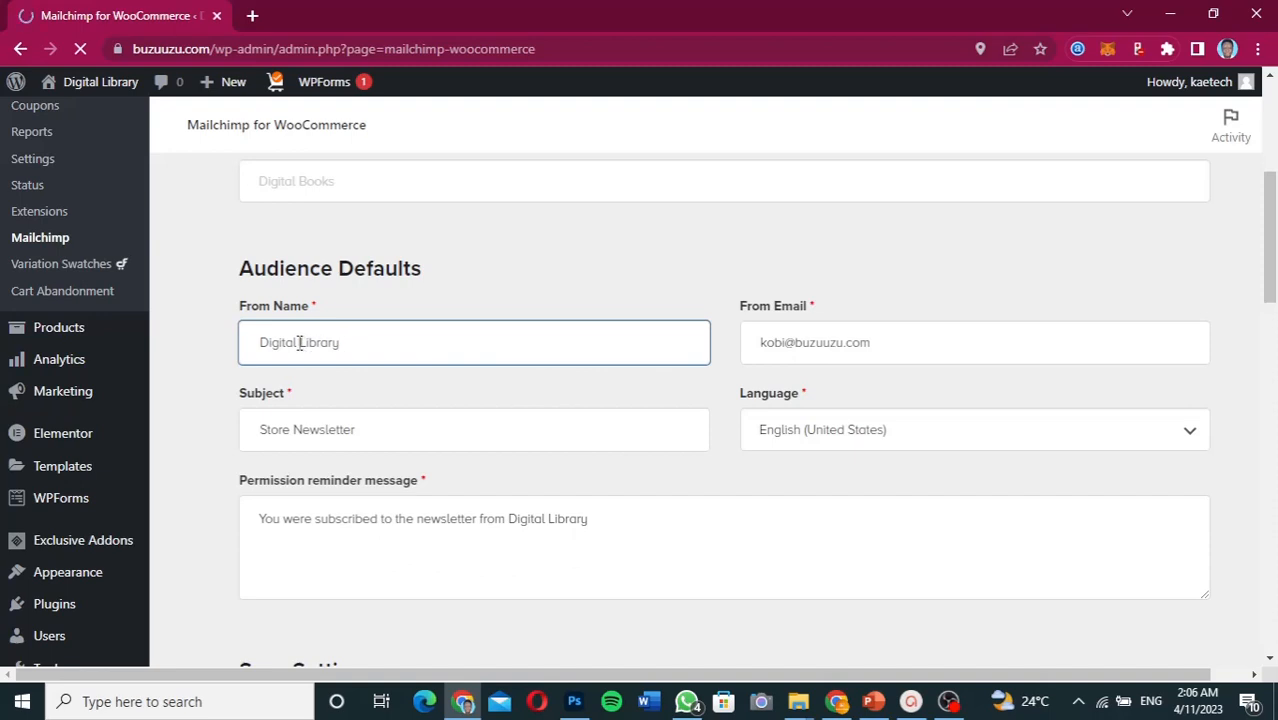
{"action": "double_click", "coordinate": [308, 342]}
{"action": "left_click", "coordinate": [342, 340]}
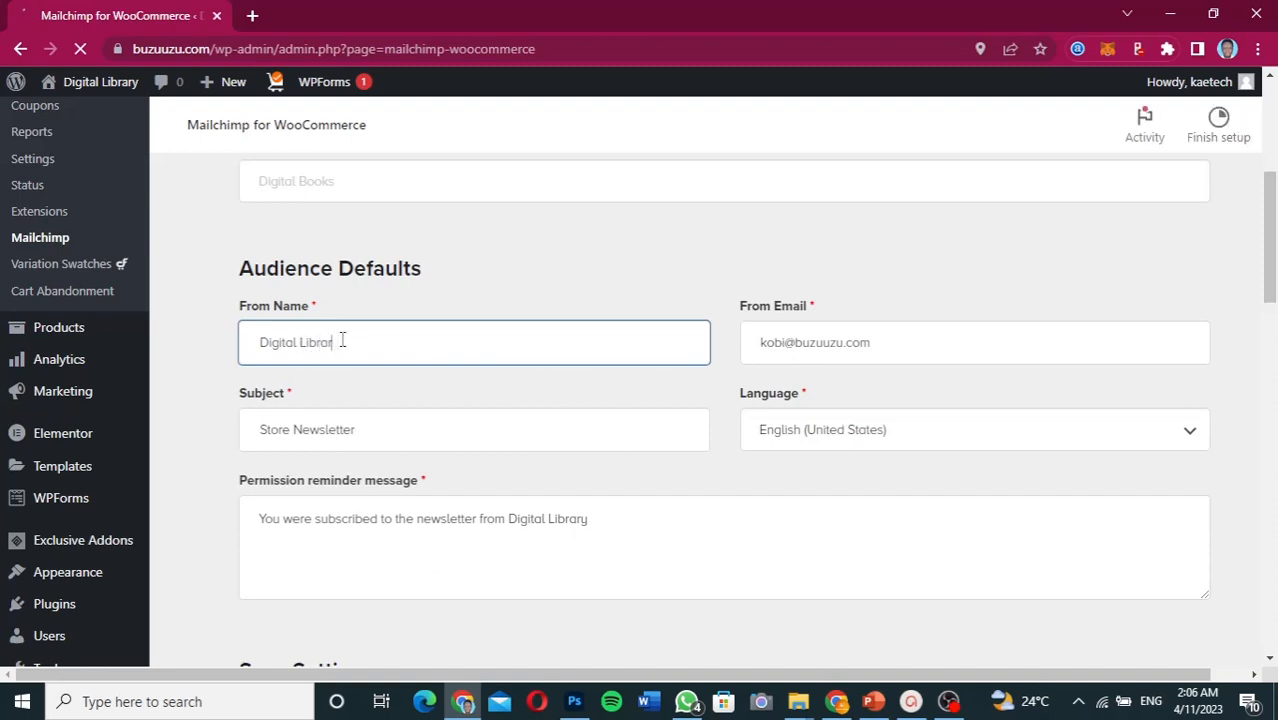
{"action": "key", "text": "BackSpace"}
{"action": "key", "text": "BackSpace"}
{"action": "key", "text": "BackSpace"}
{"action": "key", "text": "BackSpace"}
{"action": "key", "text": "BackSpace"}
{"action": "key", "text": "BackSpace"}
{"action": "key", "text": "BackSpace"}
{"action": "left_click", "coordinate": [837, 701]}
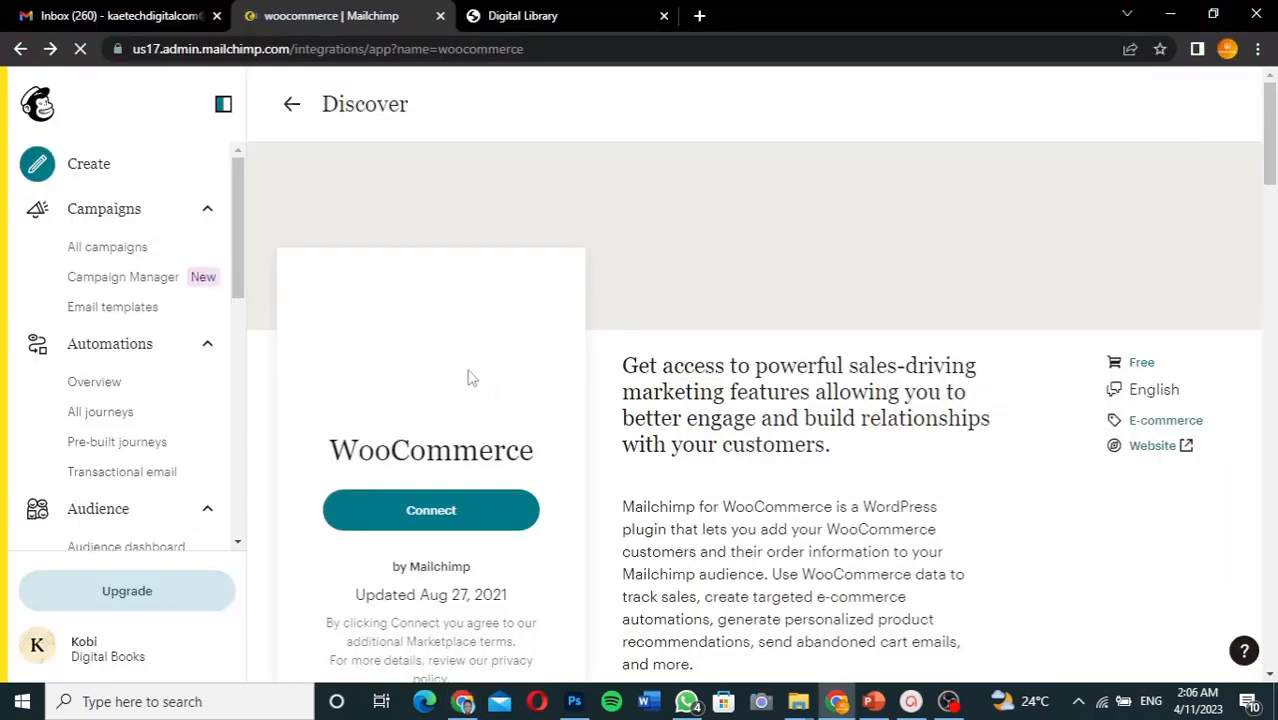
- Check on the Mailchimp Audience dashboard that the audience is named Digital Books, then return to WordPress
{"action": "scroll", "coordinate": [105, 380], "scroll_direction": "down", "scroll_amount": 2}
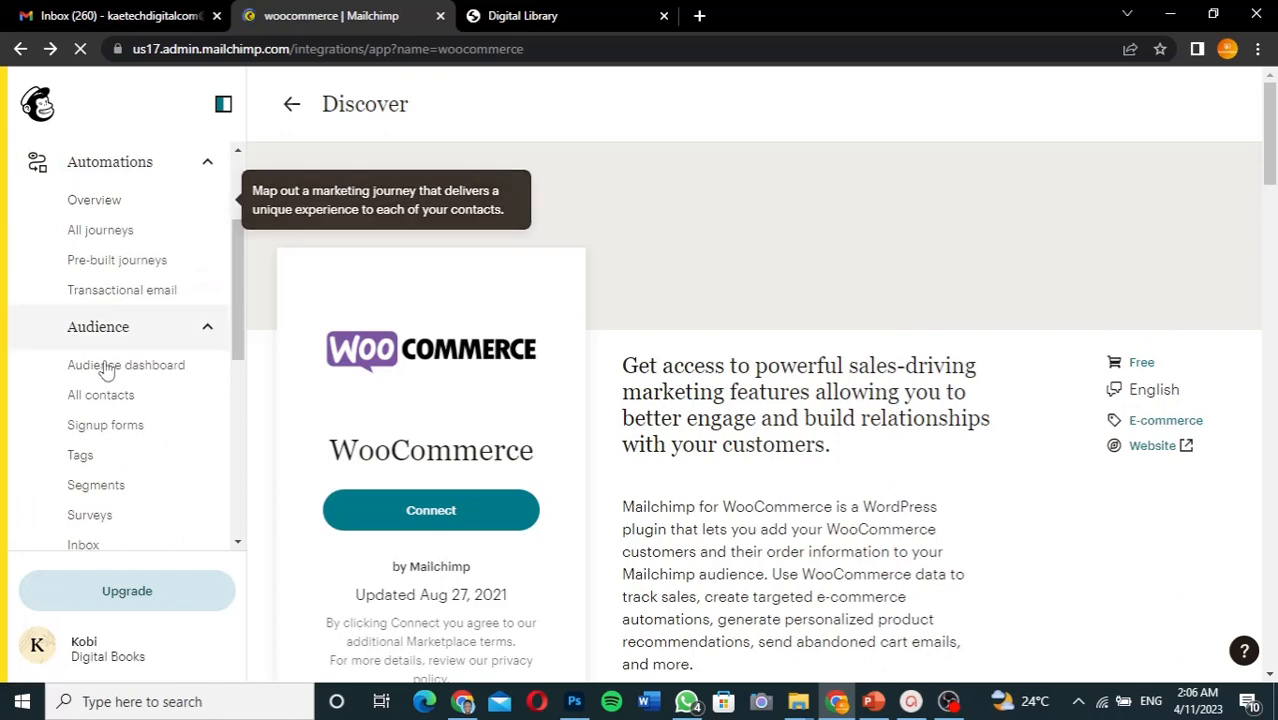
{"action": "left_click", "coordinate": [107, 366]}
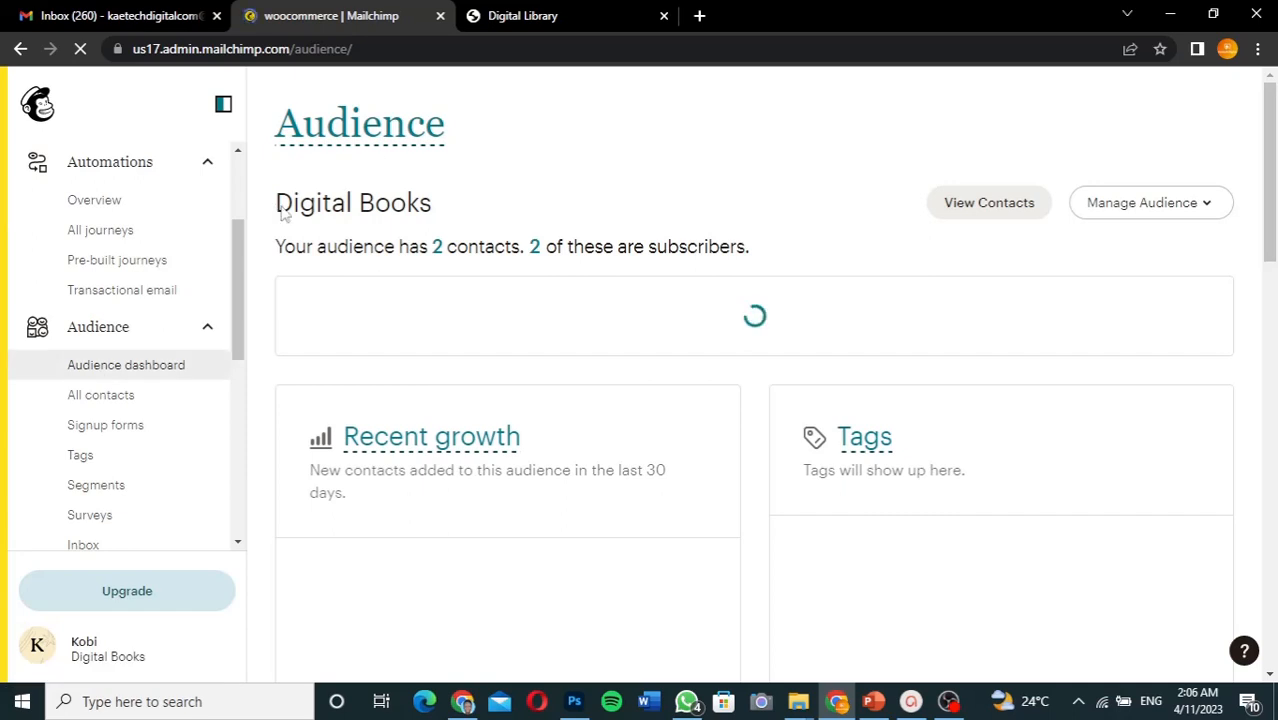
{"action": "left_click", "coordinate": [463, 701]}
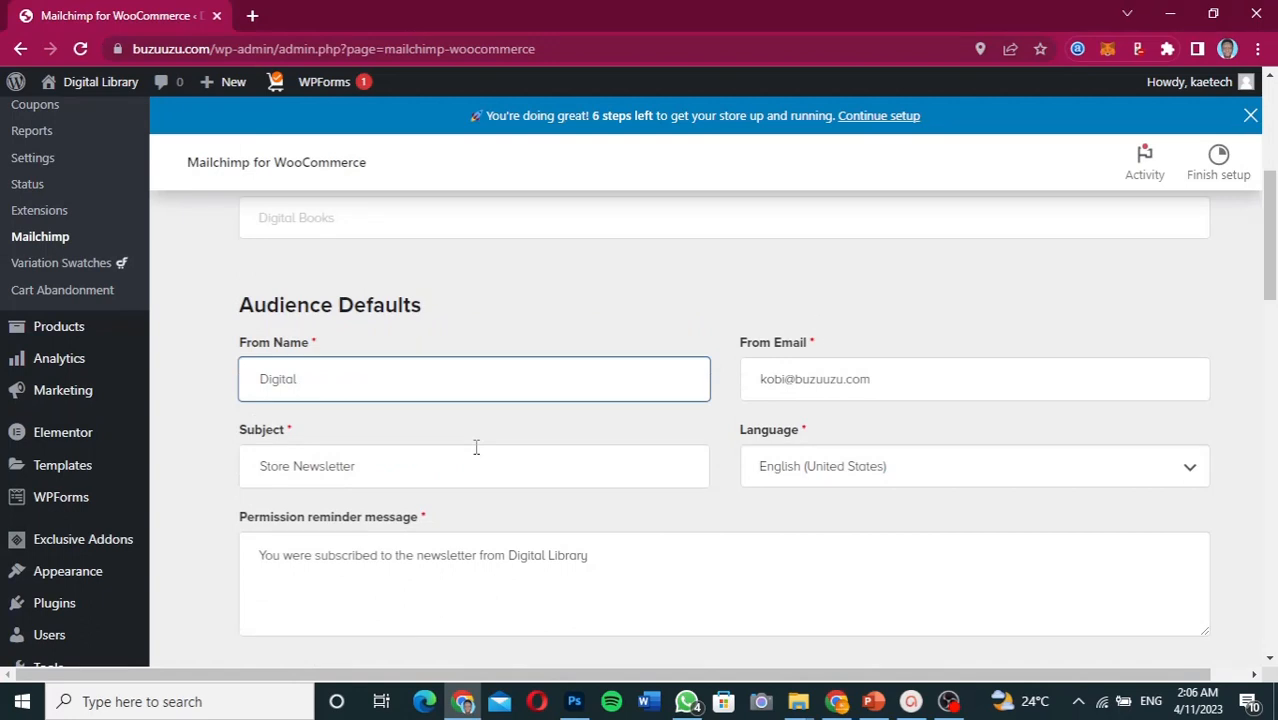
- Complete the From Name as 'Digital Books' and set From Email to the store's Gmail address
{"action": "type", "text": "Books"}
{"action": "left_click_drag", "start_coordinate": [871, 379], "coordinate": [756, 378]}
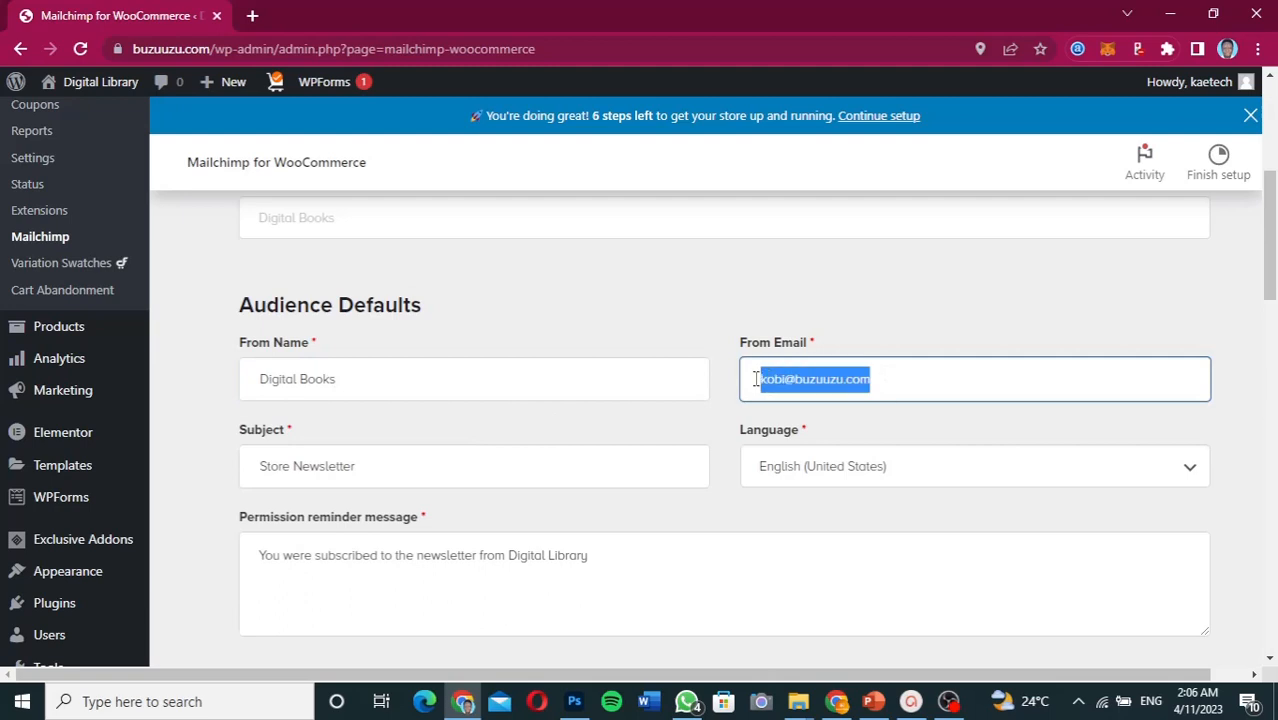
{"action": "type", "text": "ka"}
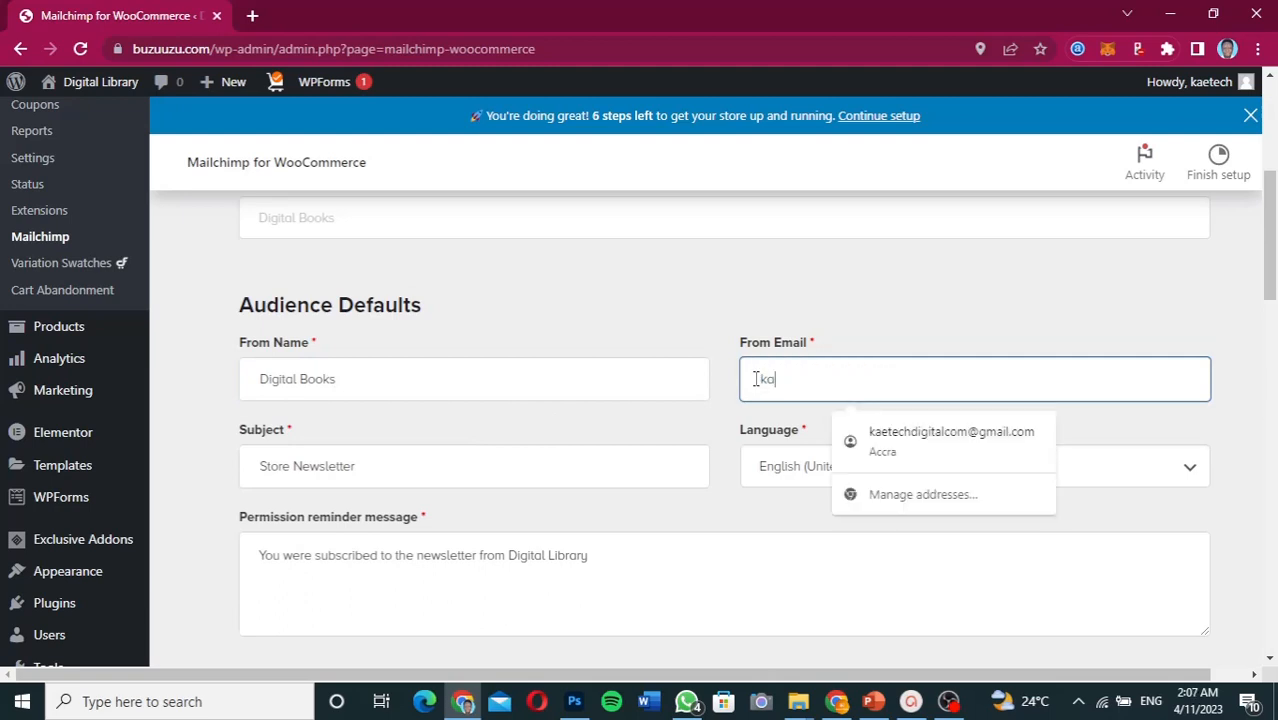
{"action": "left_click", "coordinate": [912, 452]}
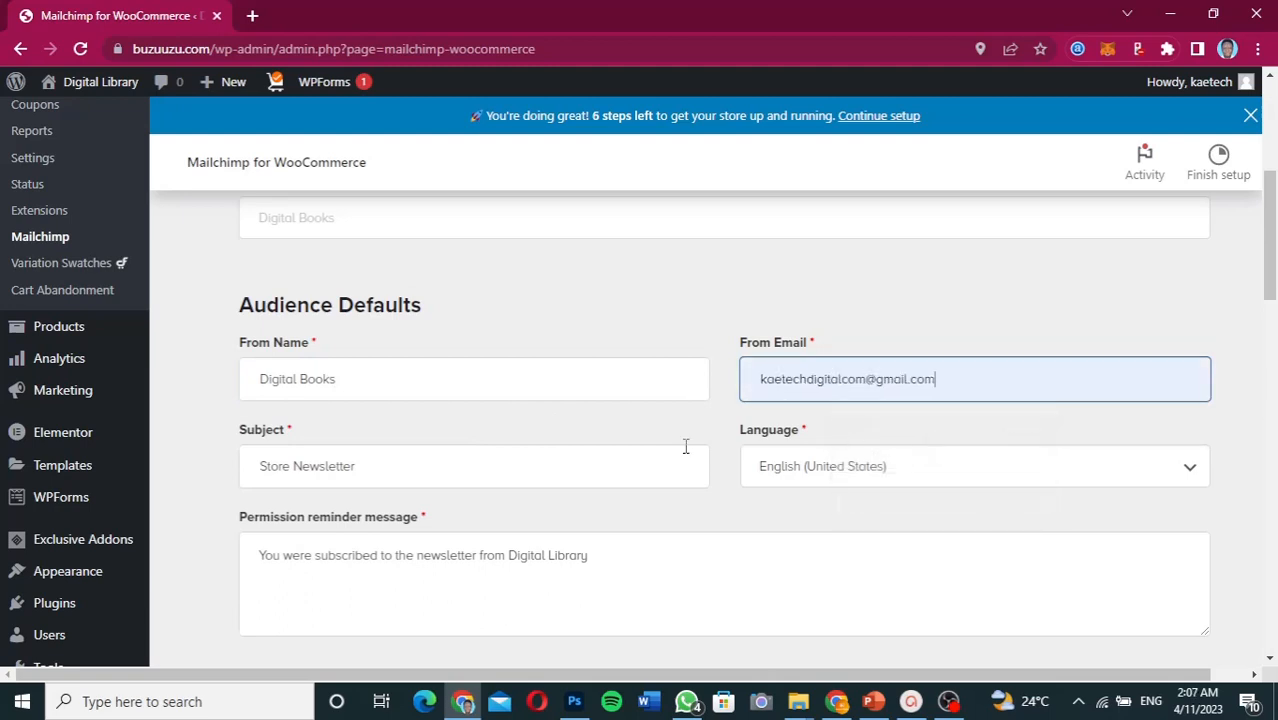
- Scroll through the sync and checkout opt-in settings, where opt-in is checked by default
{"action": "scroll", "coordinate": [519, 528], "scroll_direction": "down", "scroll_amount": 1}
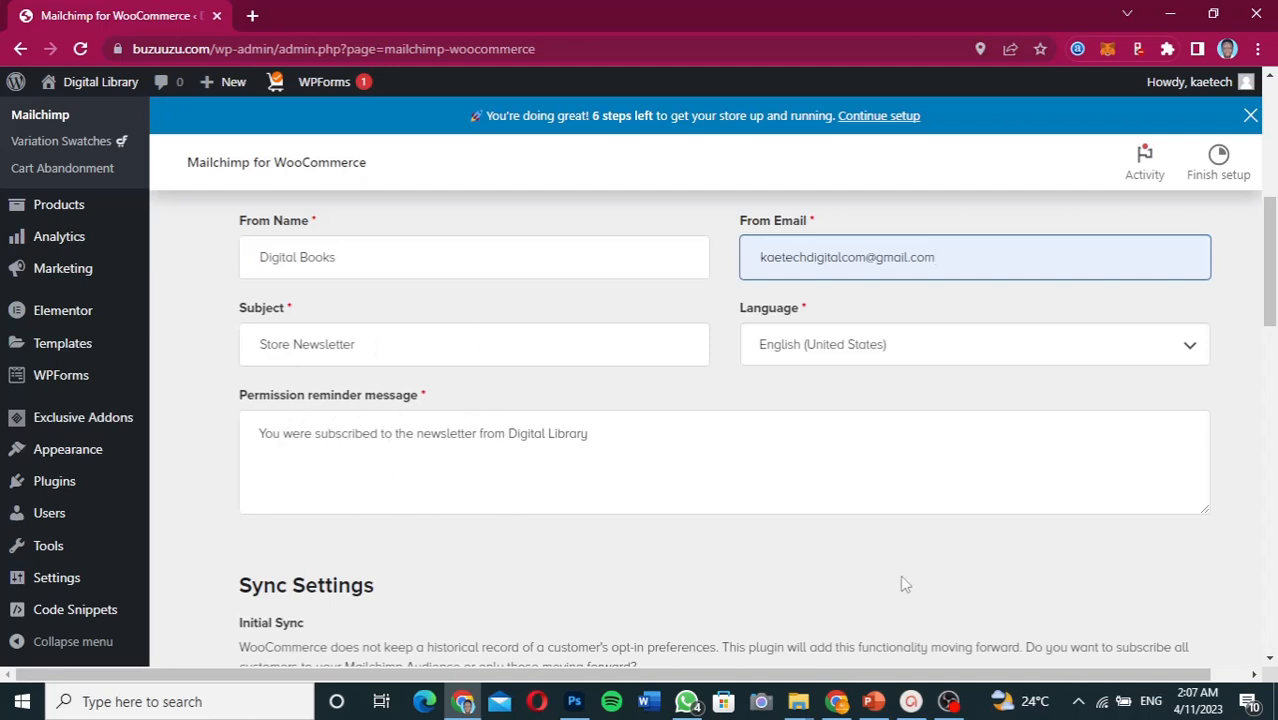
{"action": "scroll", "coordinate": [904, 584], "scroll_direction": "down", "scroll_amount": 1}
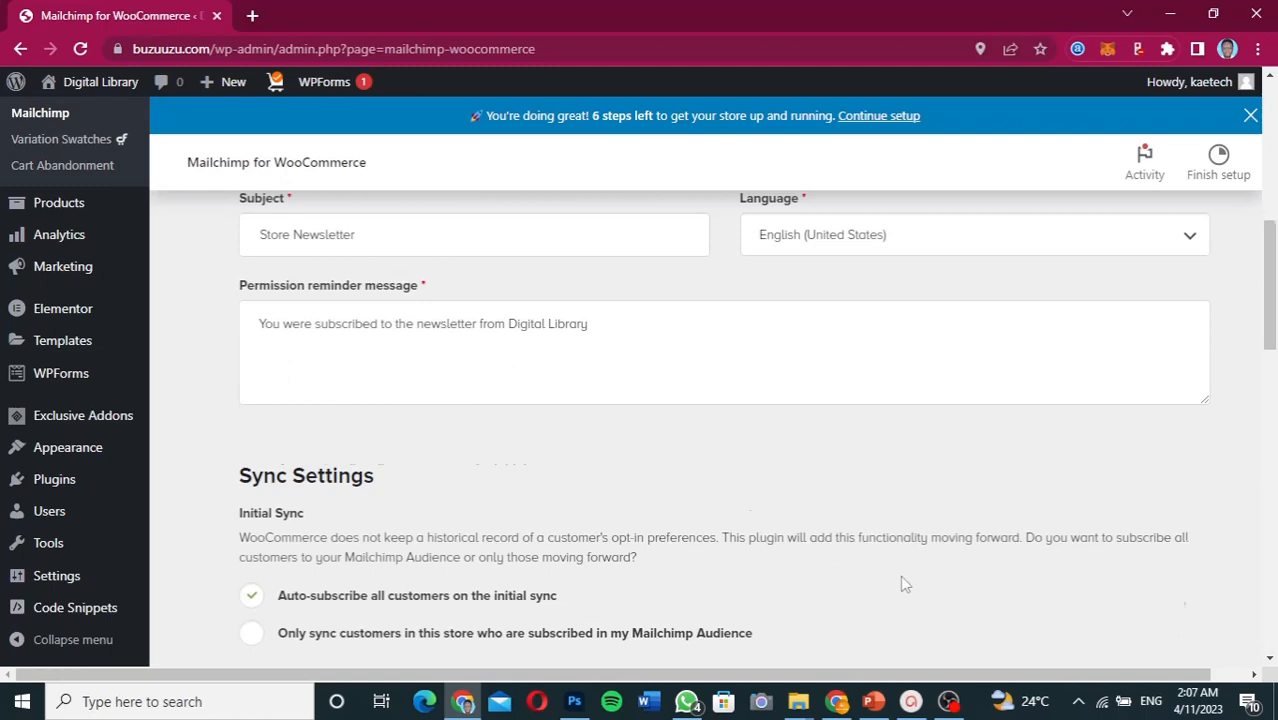
{"action": "scroll", "coordinate": [904, 584], "scroll_direction": "down", "scroll_amount": 1}
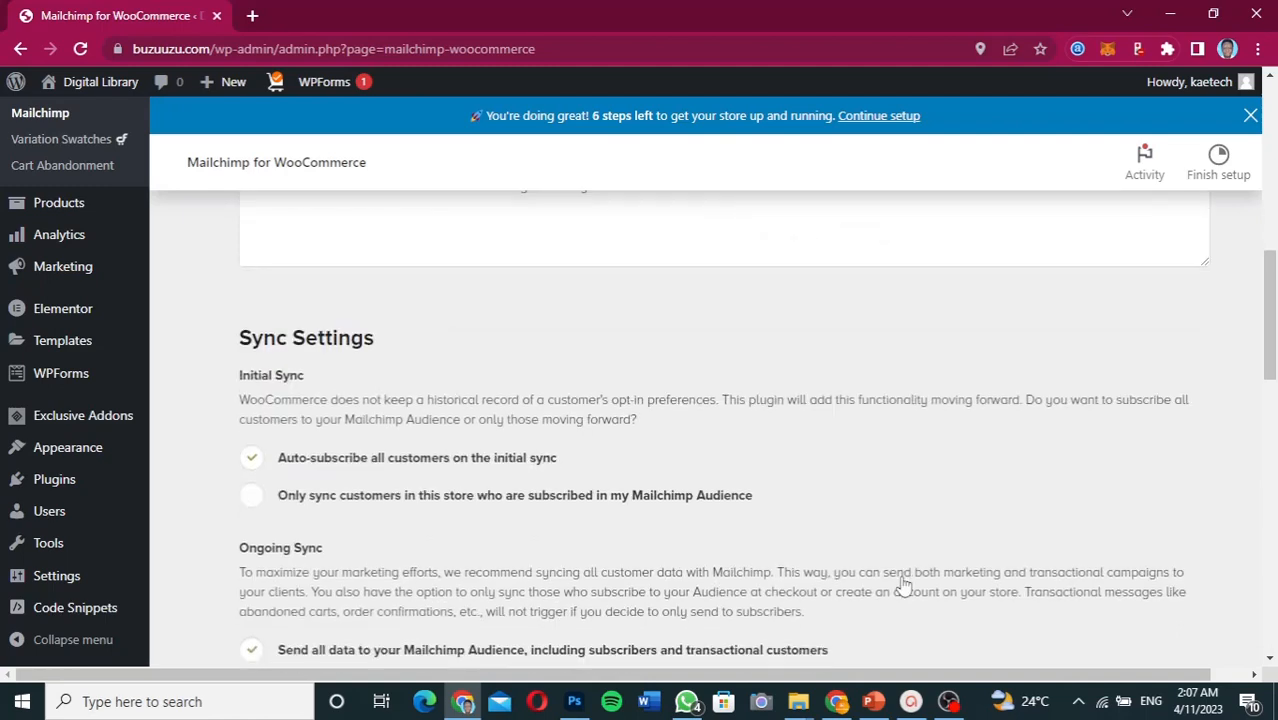
{"action": "scroll", "coordinate": [904, 584], "scroll_direction": "down", "scroll_amount": 2}
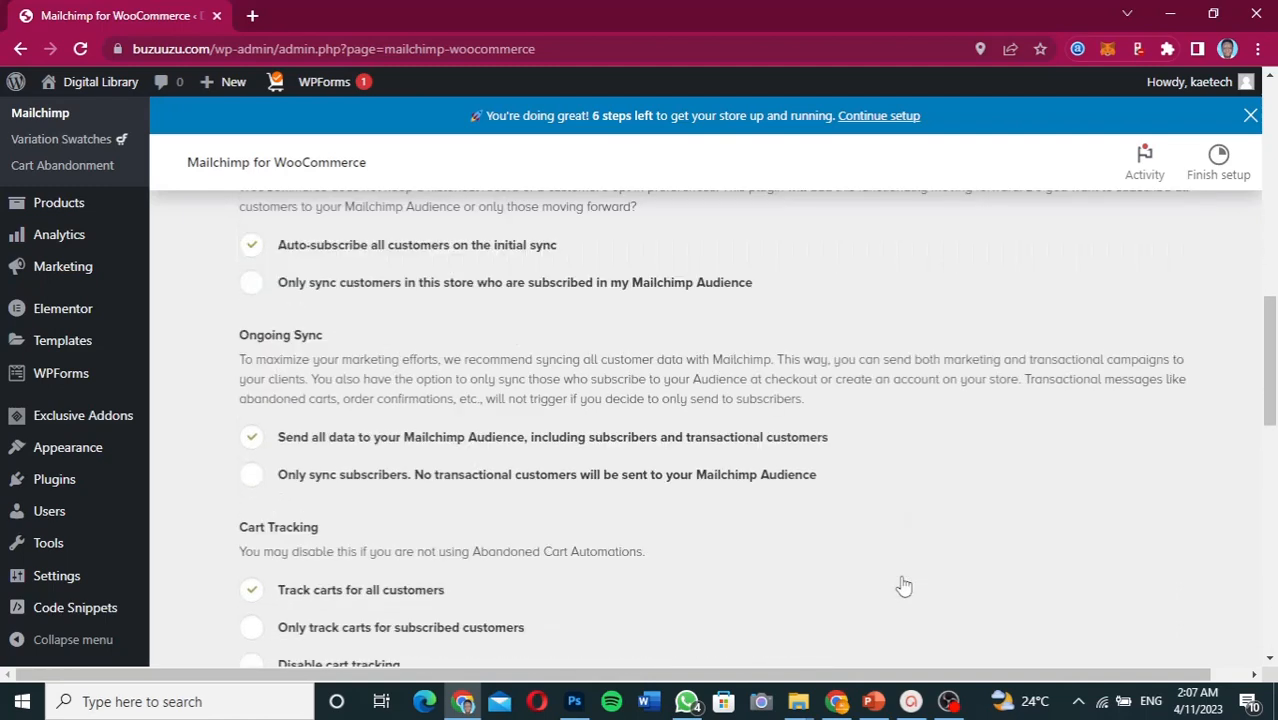
{"action": "scroll", "coordinate": [904, 584], "scroll_direction": "down", "scroll_amount": 2}
{"action": "scroll", "coordinate": [904, 584], "scroll_direction": "down", "scroll_amount": 1}
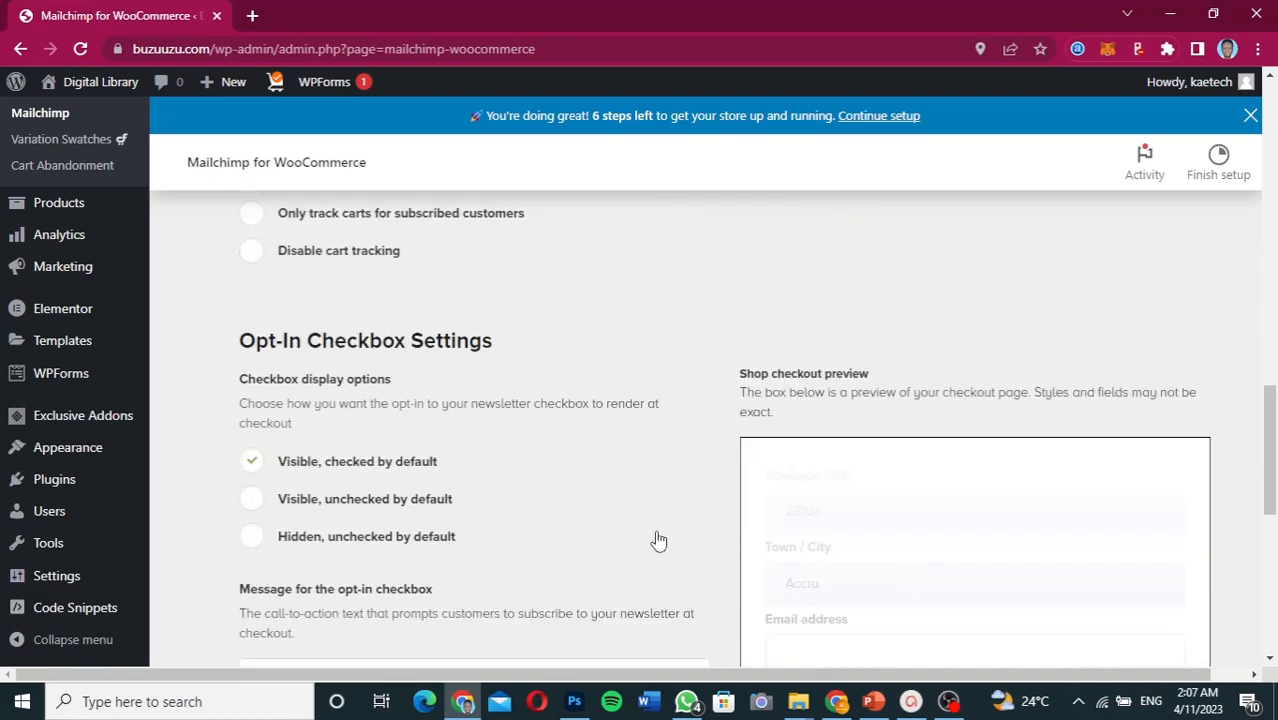
{"action": "scroll", "coordinate": [658, 540], "scroll_direction": "down", "scroll_amount": 2}
{"action": "scroll", "coordinate": [658, 540], "scroll_direction": "up", "scroll_amount": 1}
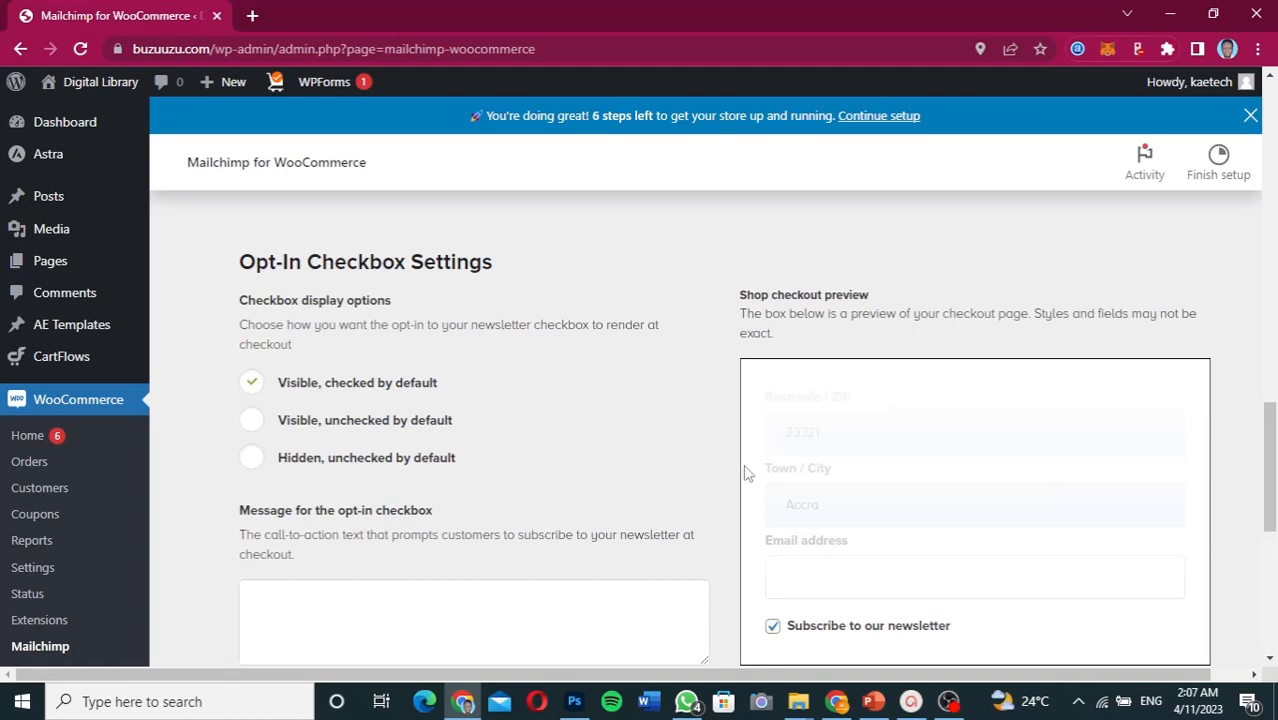
{"action": "scroll", "coordinate": [603, 480], "scroll_direction": "down", "scroll_amount": 3}
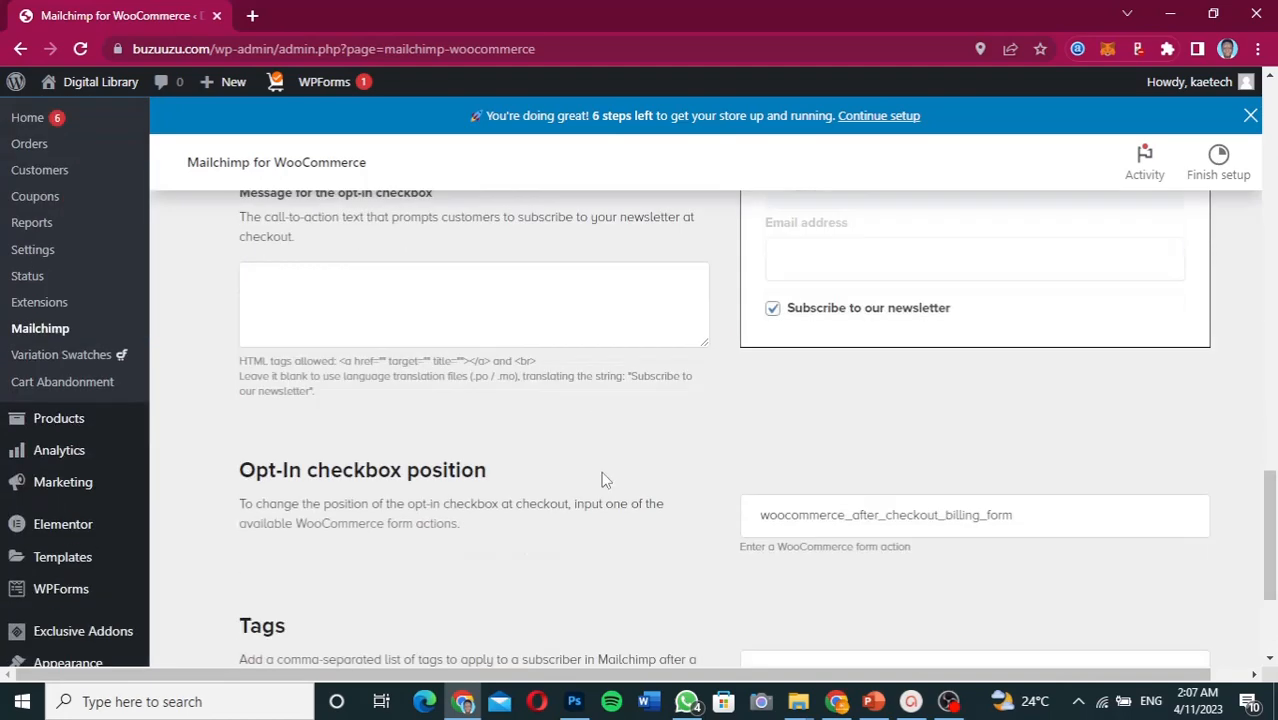
{"action": "scroll", "coordinate": [603, 480], "scroll_direction": "up", "scroll_amount": 2}
{"action": "scroll", "coordinate": [603, 480], "scroll_direction": "down", "scroll_amount": 2}
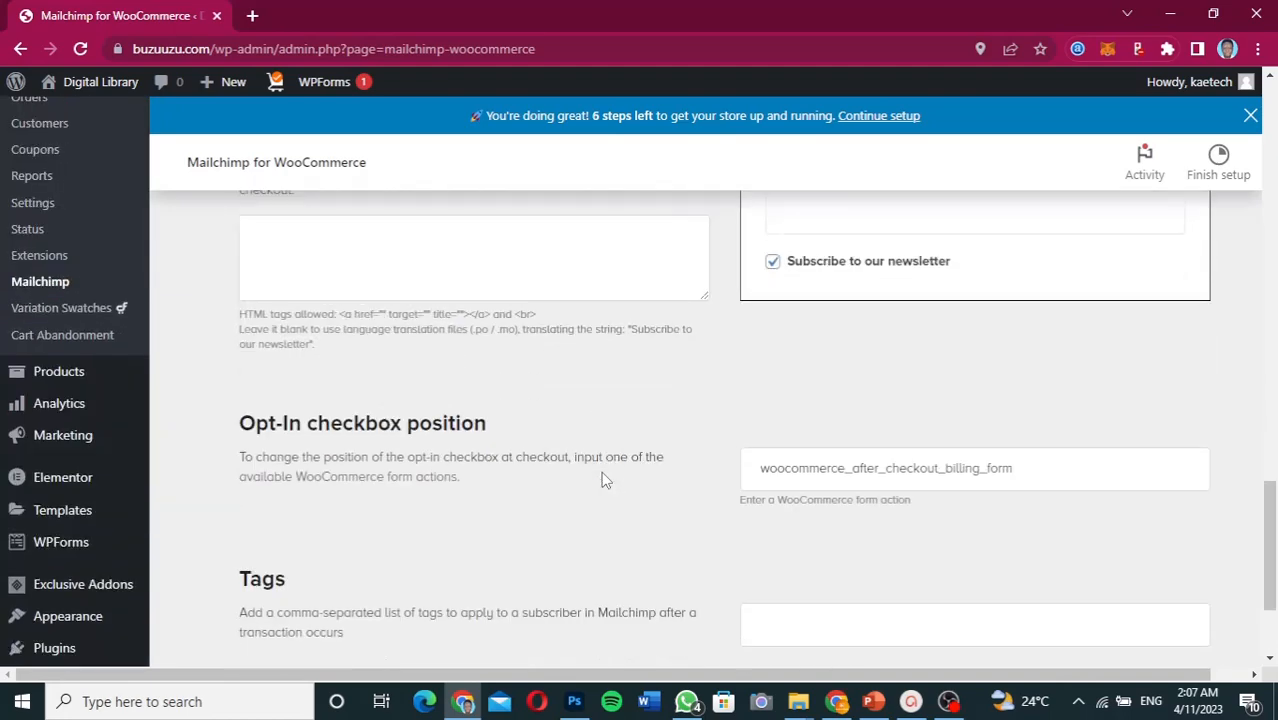
{"action": "scroll", "coordinate": [603, 480], "scroll_direction": "down", "scroll_amount": 1}
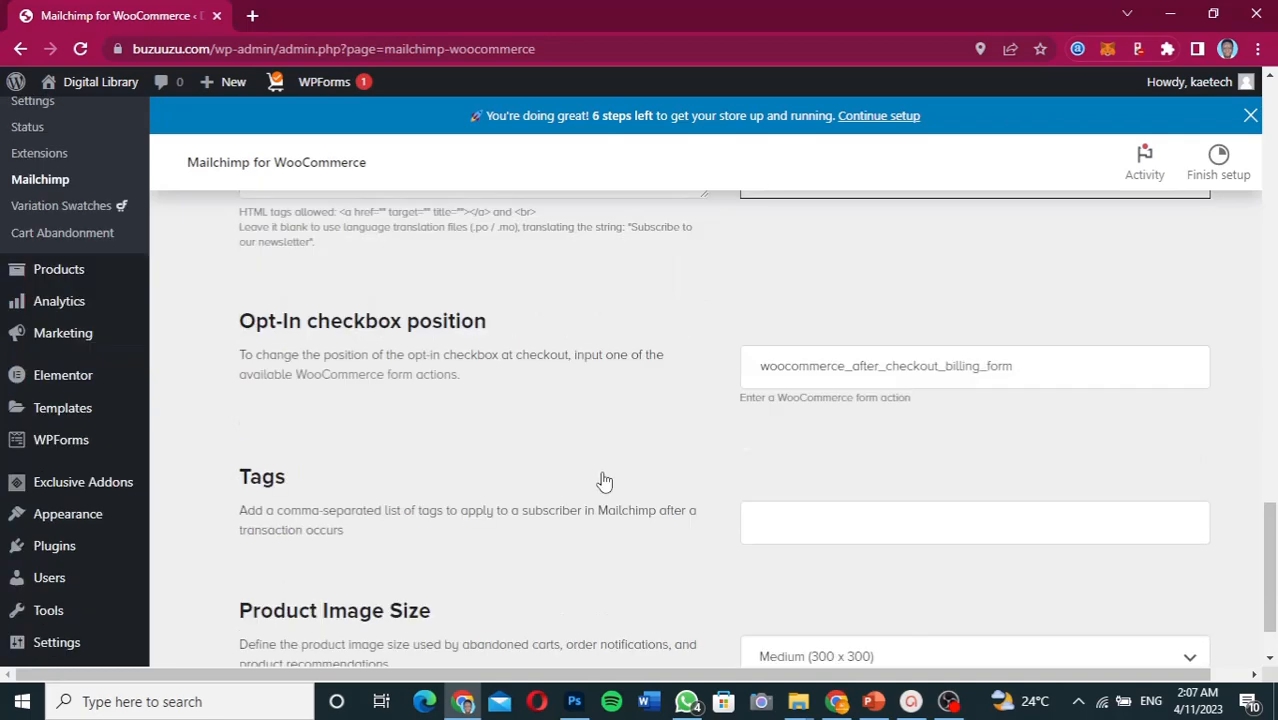
{"action": "scroll", "coordinate": [603, 480], "scroll_direction": "down", "scroll_amount": 1}
{"action": "scroll", "coordinate": [603, 480], "scroll_direction": "up", "scroll_amount": 2}
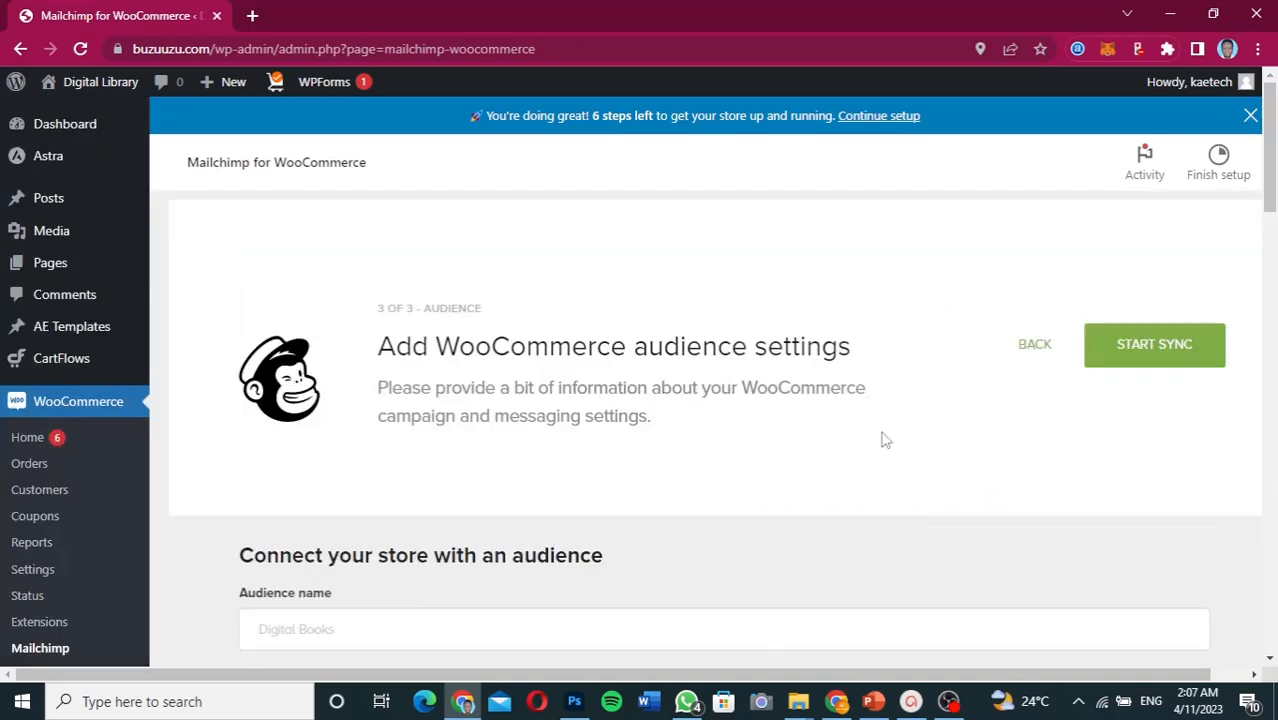
- Start the initial store sync and review the overview's sync status and stats for the Digital Books audience
{"action": "left_click", "coordinate": [1122, 356]}
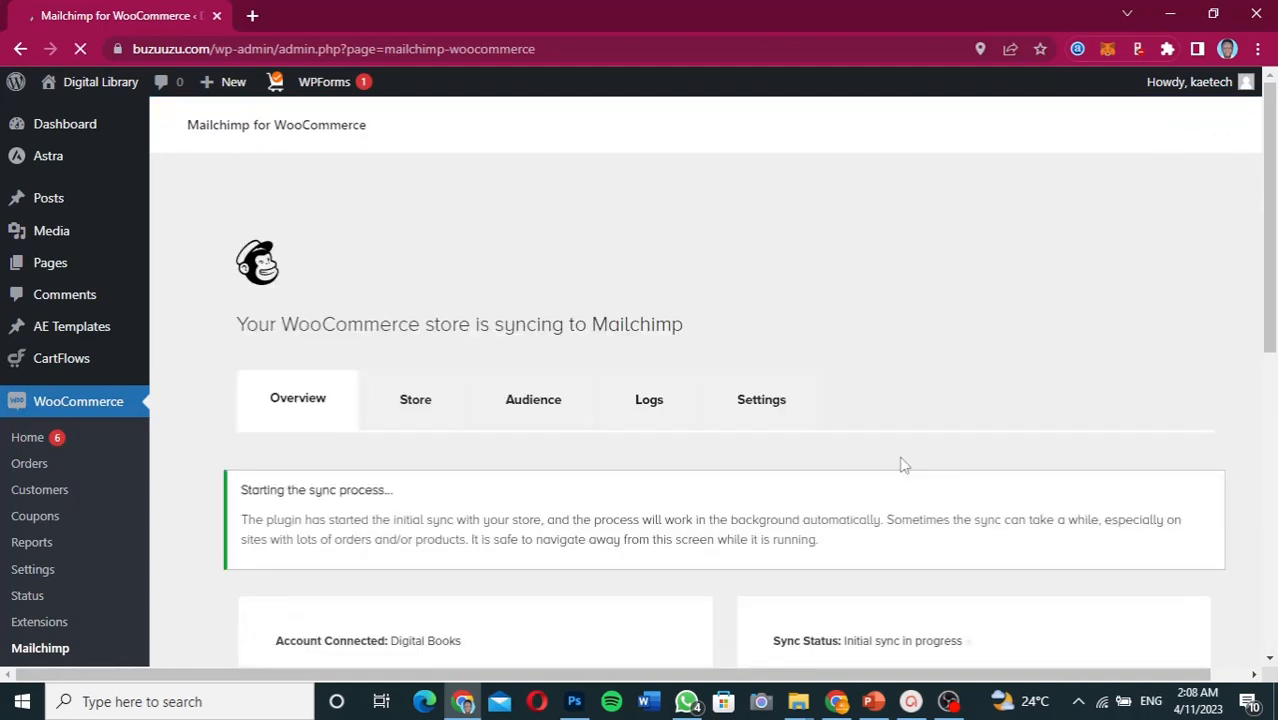
{"action": "scroll", "coordinate": [903, 465], "scroll_direction": "down", "scroll_amount": 2}
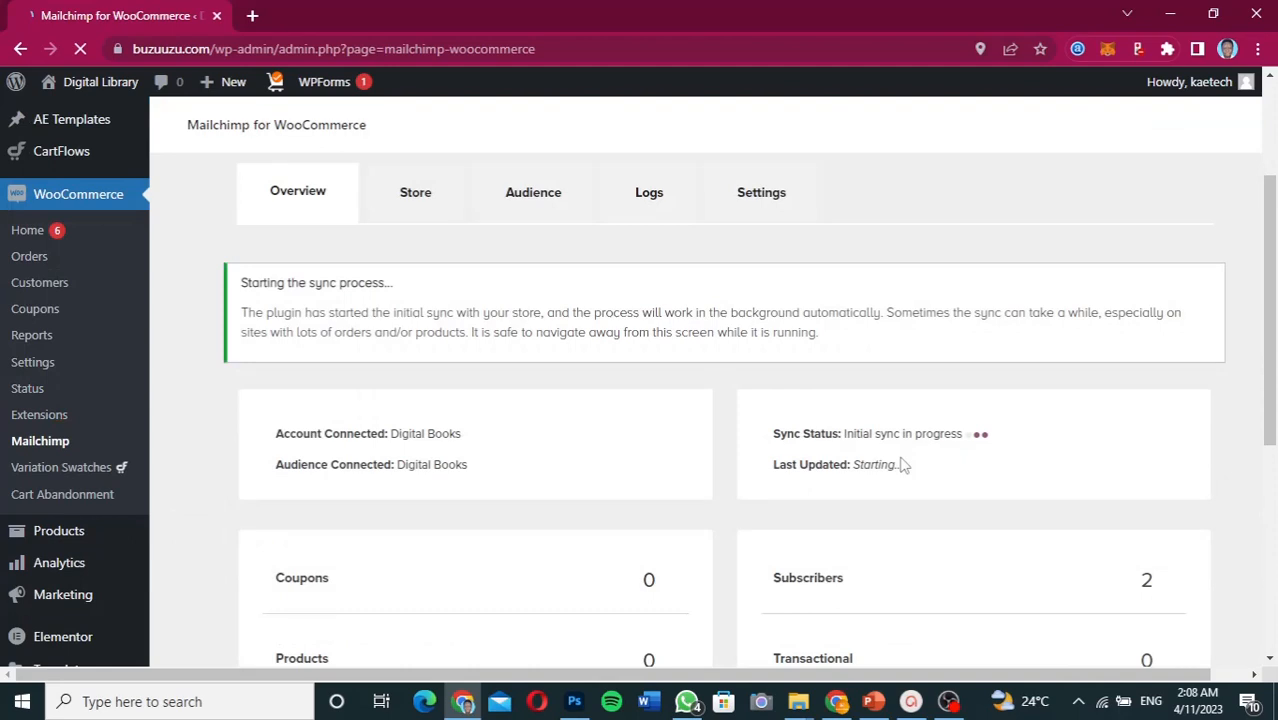
{"action": "scroll", "coordinate": [903, 465], "scroll_direction": "down", "scroll_amount": 2}
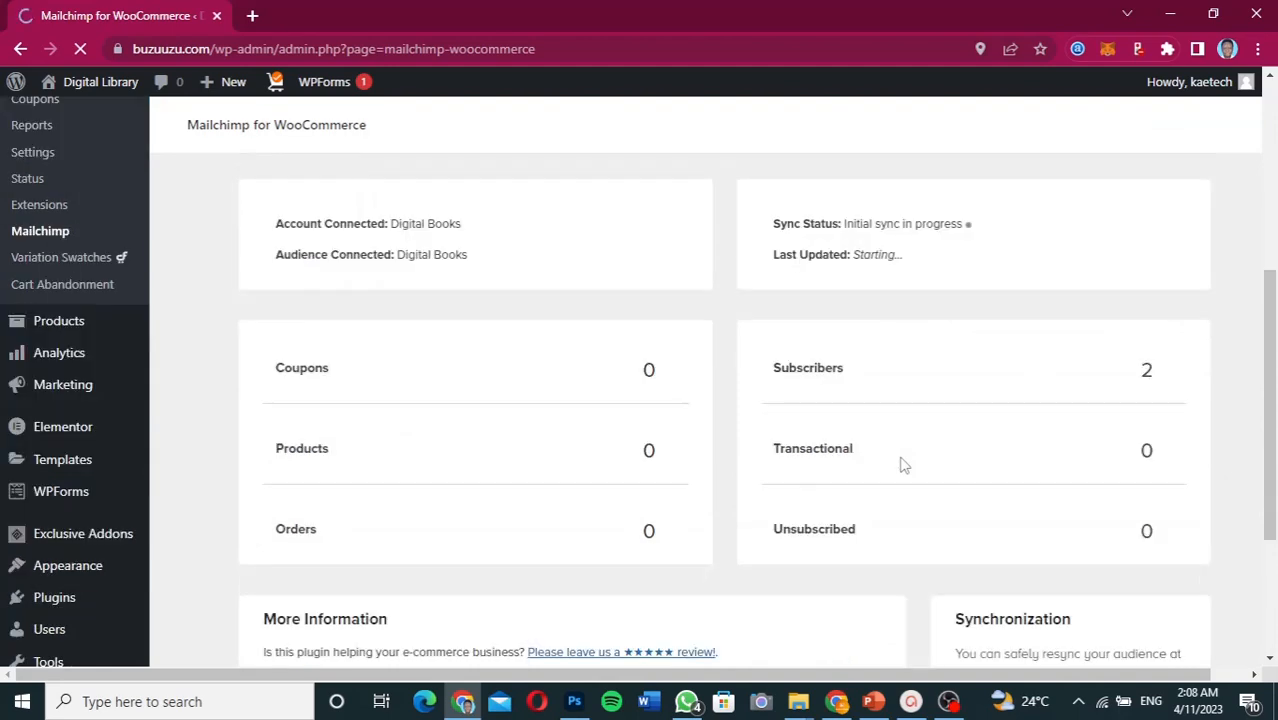
{"action": "scroll", "coordinate": [843, 432], "scroll_direction": "down", "scroll_amount": 1}
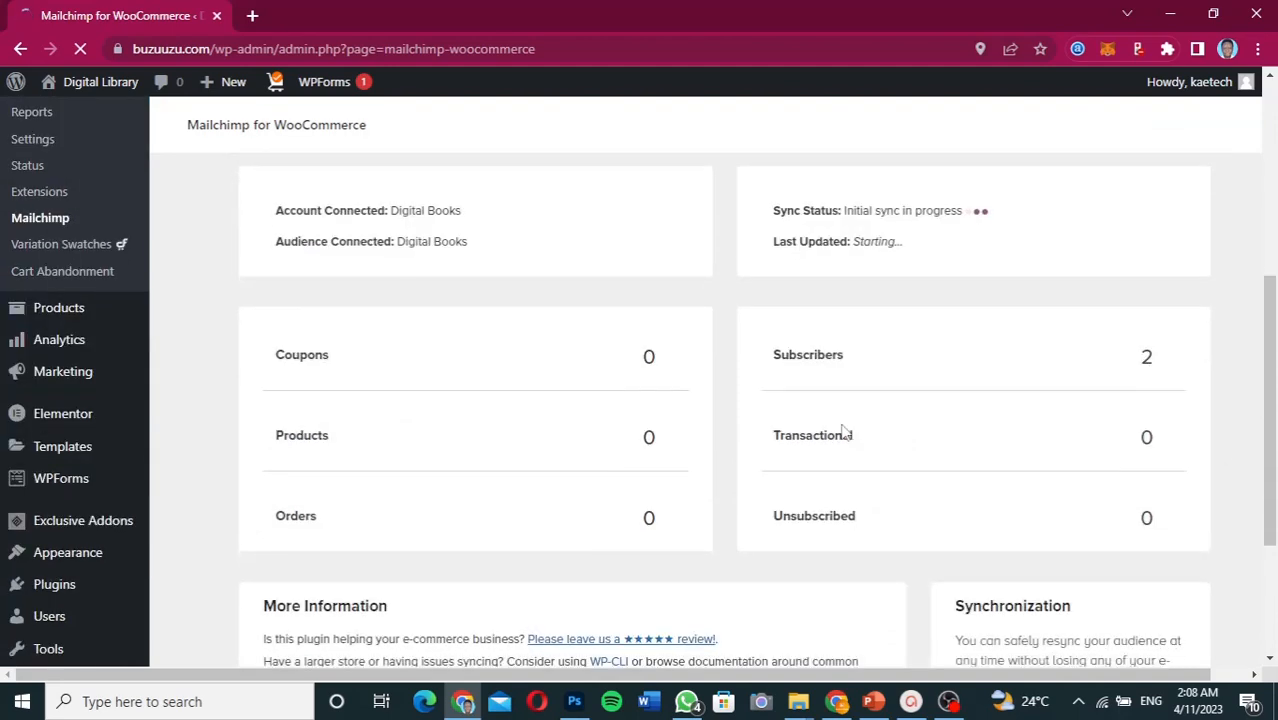
{"action": "scroll", "coordinate": [843, 432], "scroll_direction": "down", "scroll_amount": 2}
{"action": "scroll", "coordinate": [843, 422], "scroll_direction": "up", "scroll_amount": 2}
{"action": "scroll", "coordinate": [843, 422], "scroll_direction": "down", "scroll_amount": 2}
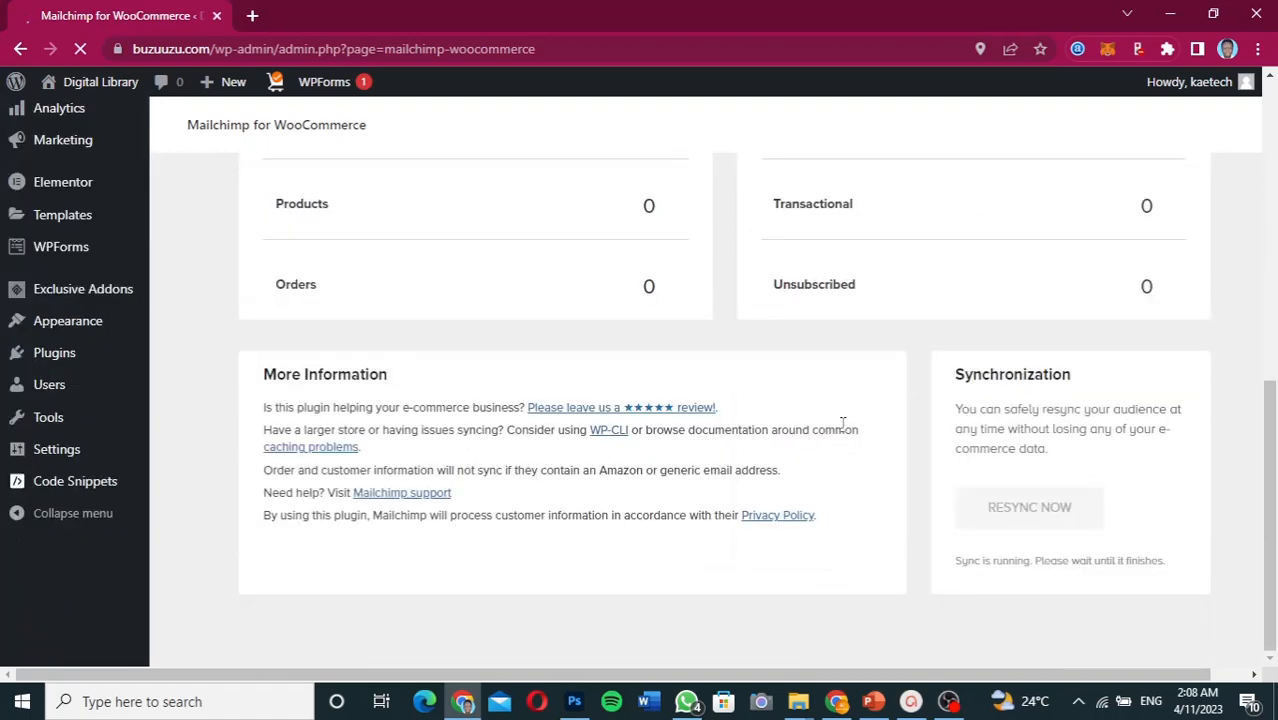
{"action": "scroll", "coordinate": [843, 424], "scroll_direction": "up", "scroll_amount": 4}
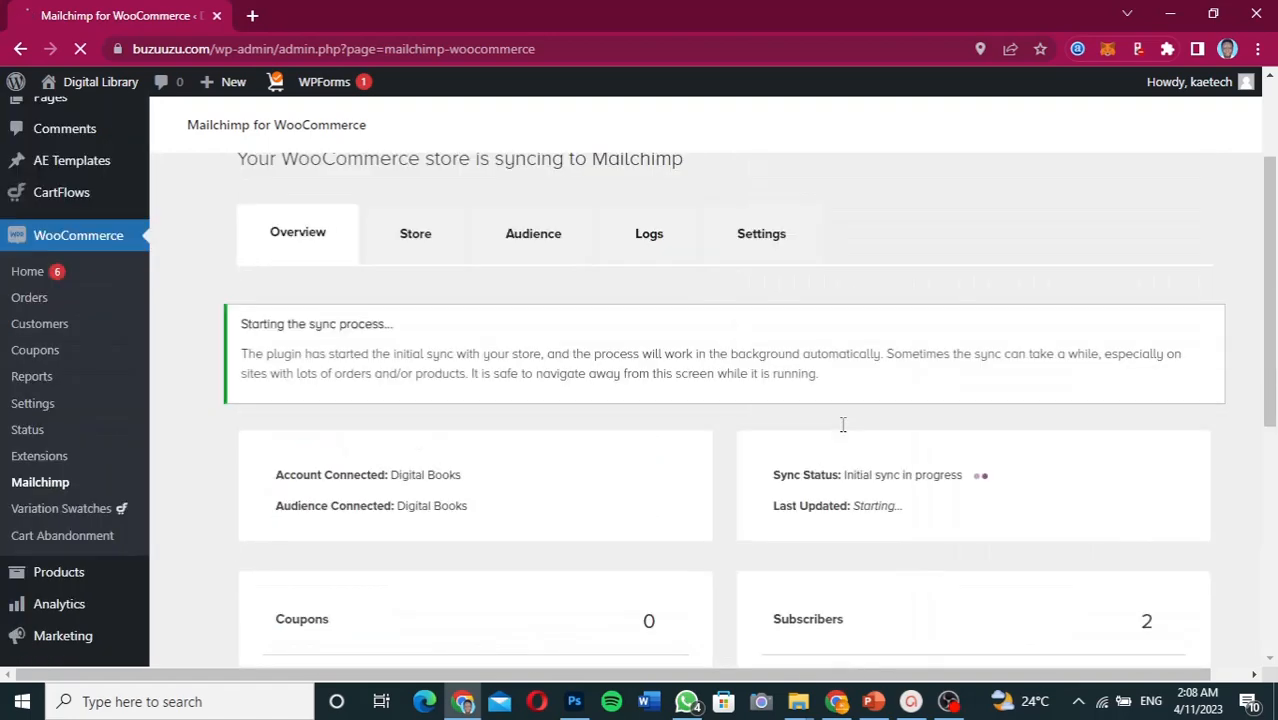
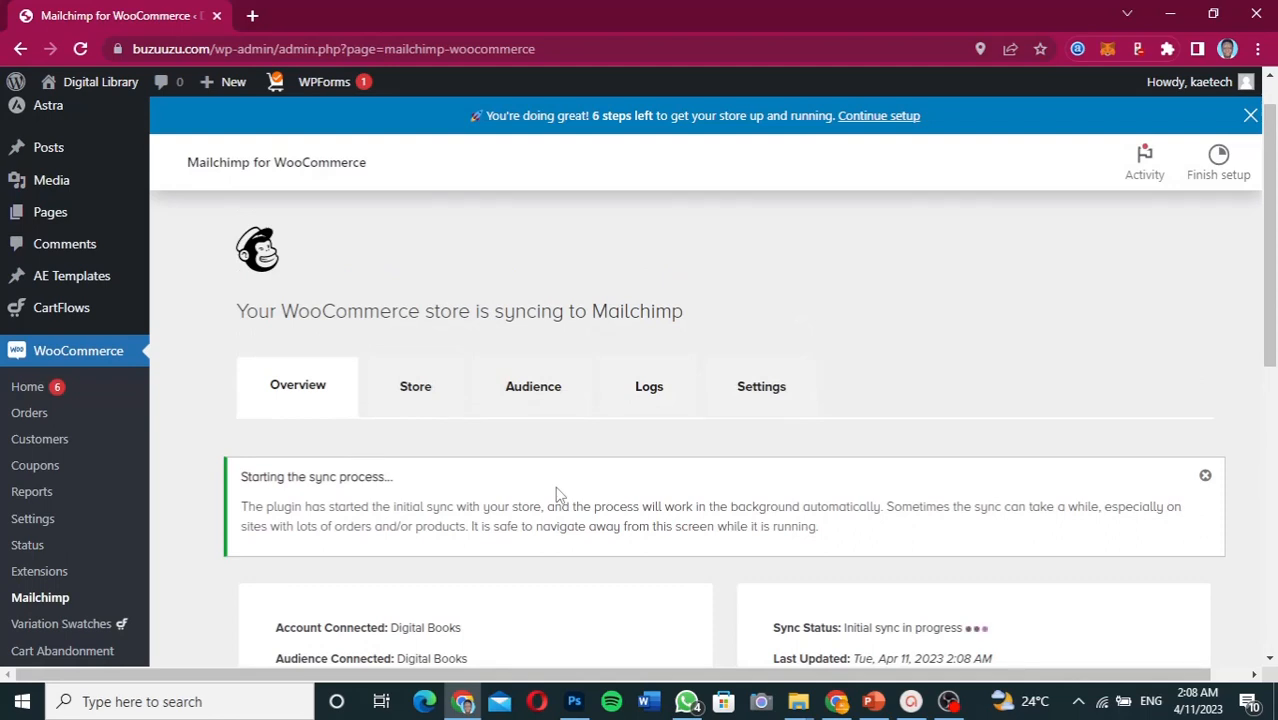
- Check the Digital Books audience sync status on Overview, then go to Store settings
{"action": "scroll", "coordinate": [559, 494], "scroll_direction": "down", "scroll_amount": 3}
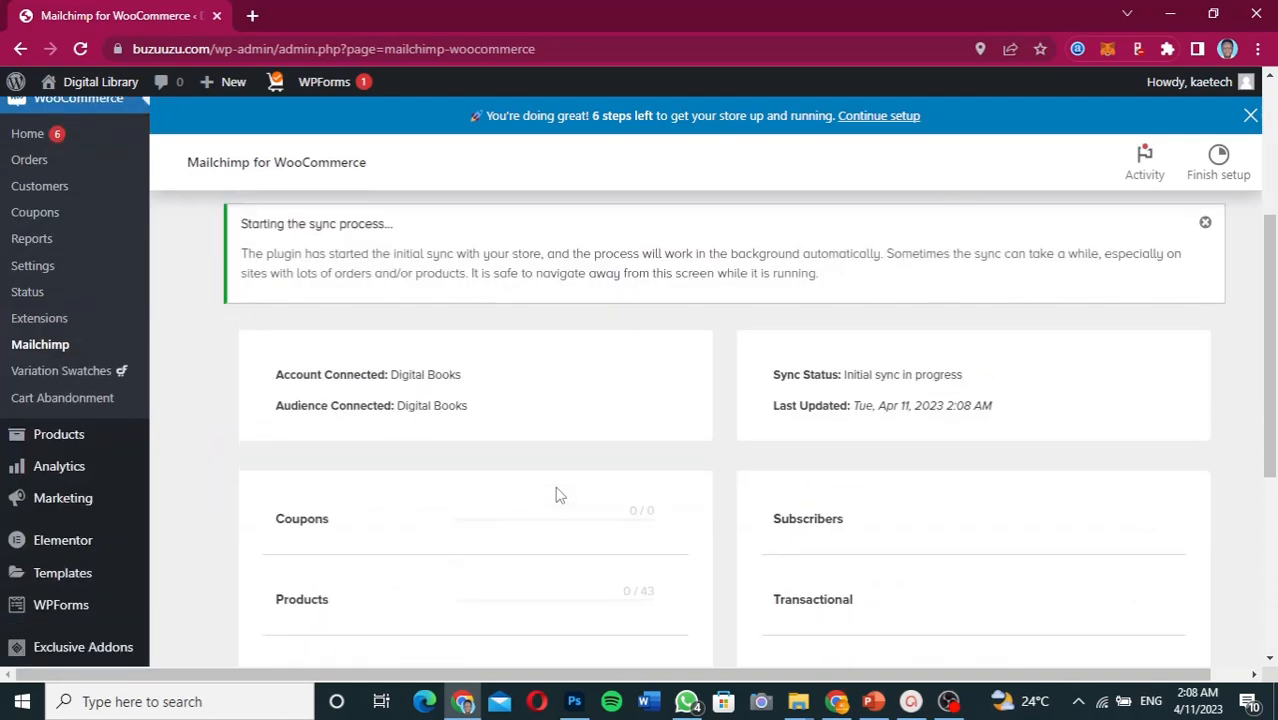
{"action": "scroll", "coordinate": [559, 494], "scroll_direction": "up", "scroll_amount": 1}
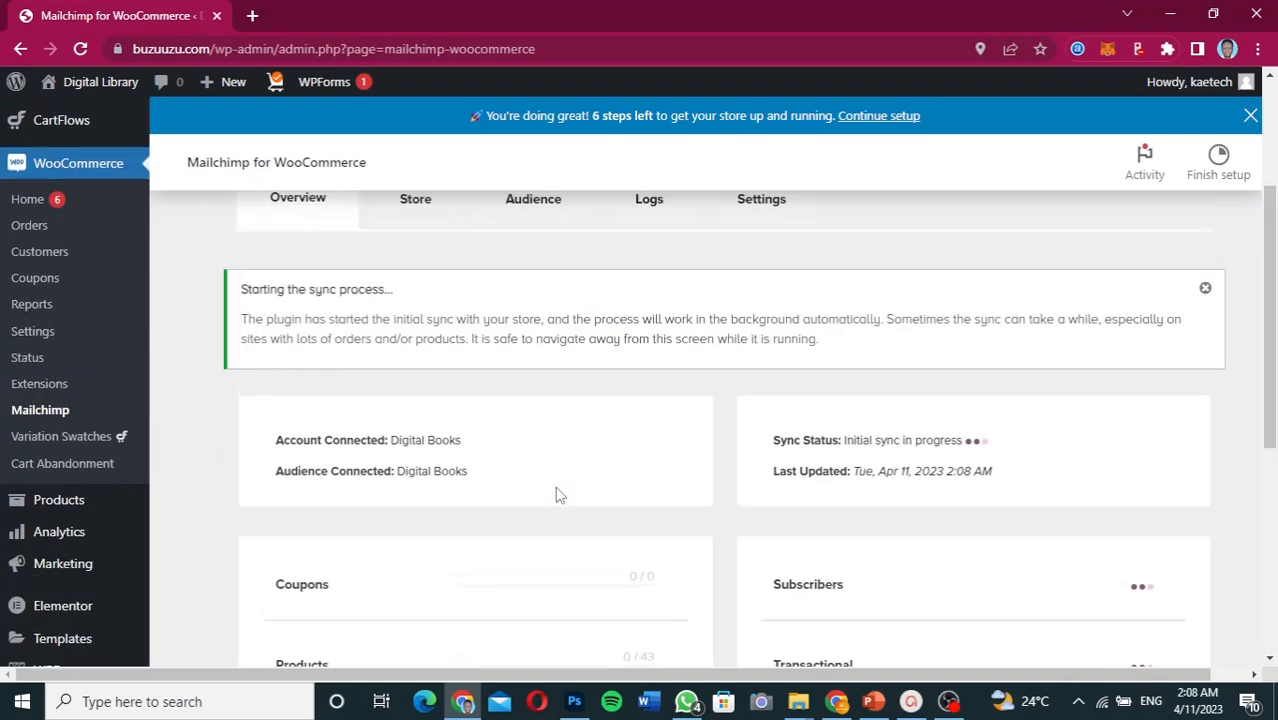
{"action": "scroll", "coordinate": [559, 494], "scroll_direction": "down", "scroll_amount": 1}
{"action": "scroll", "coordinate": [559, 494], "scroll_direction": "up", "scroll_amount": 2}
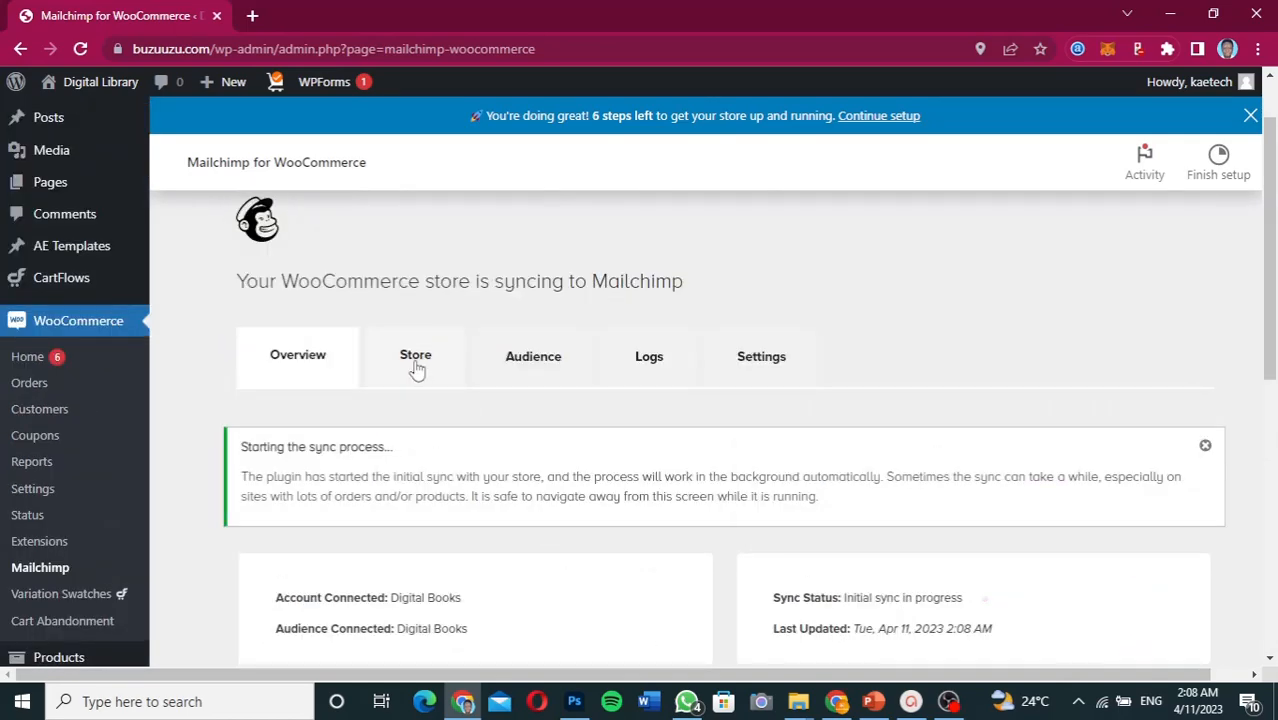
{"action": "left_click", "coordinate": [417, 362]}
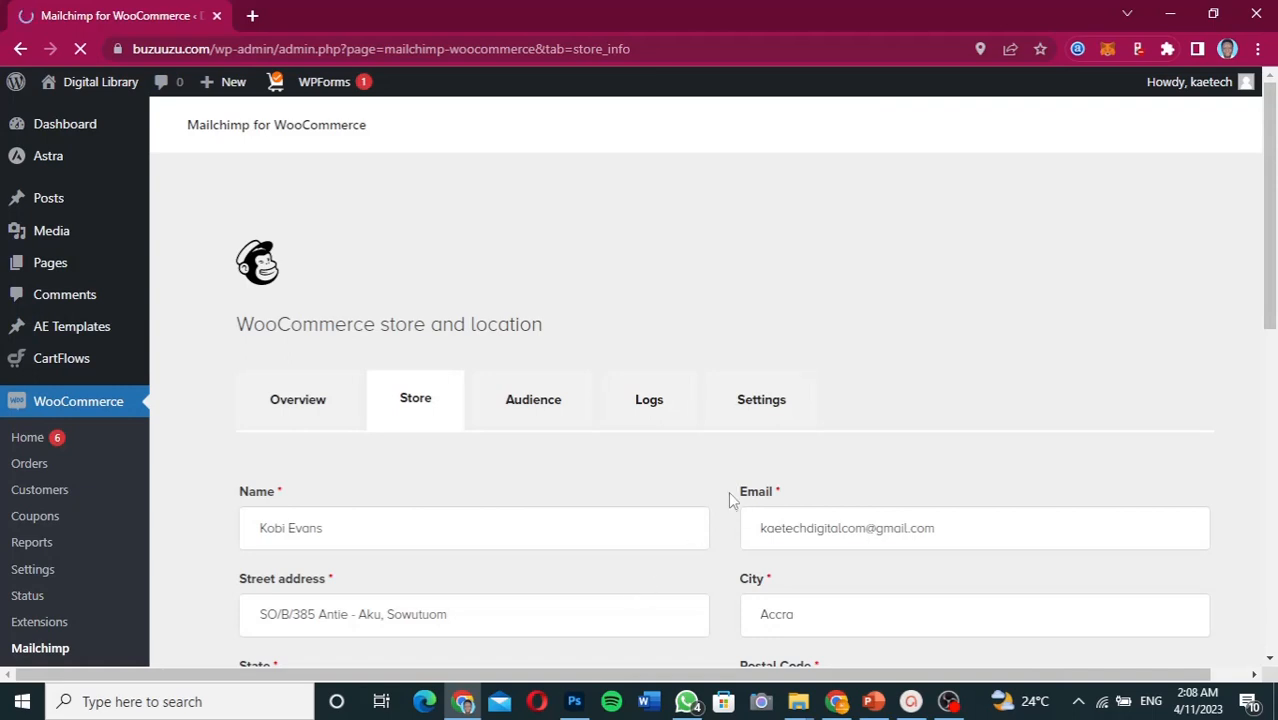
- Review the store's Locale and Permission Settings, then return to the page top
{"action": "scroll", "coordinate": [731, 500], "scroll_direction": "down", "scroll_amount": 10}
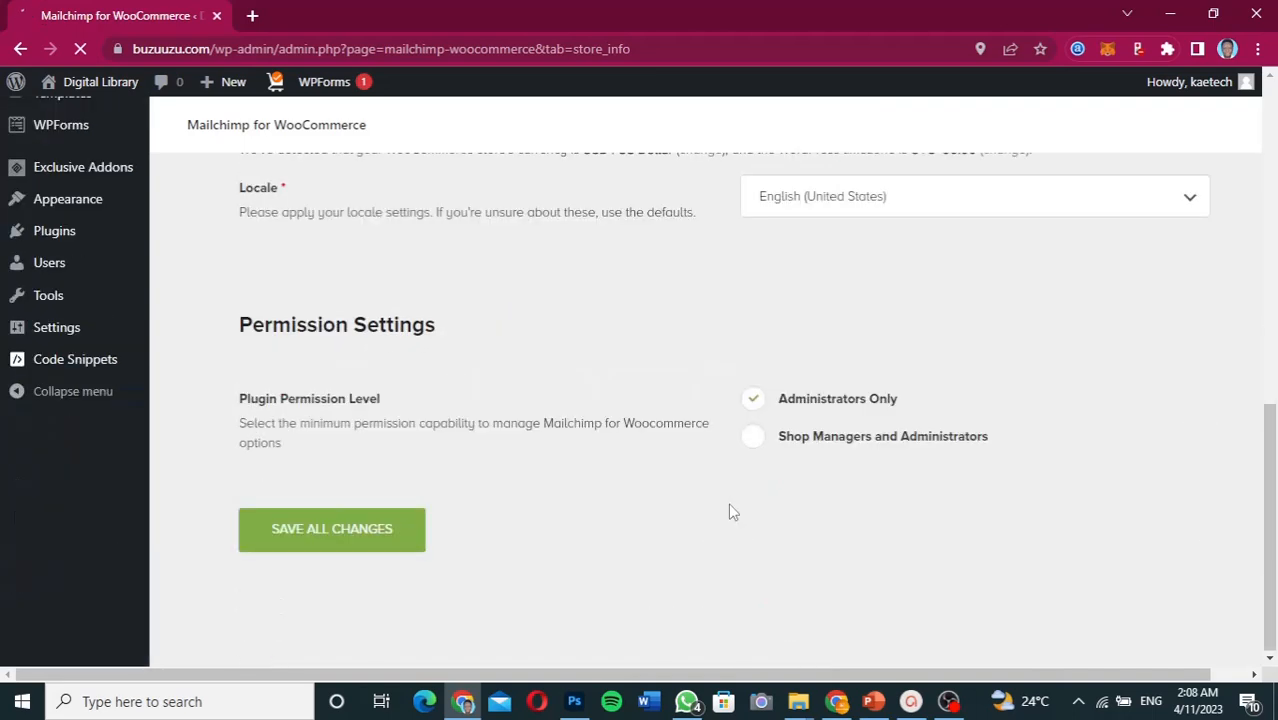
{"action": "scroll", "coordinate": [731, 512], "scroll_direction": "up", "scroll_amount": 2}
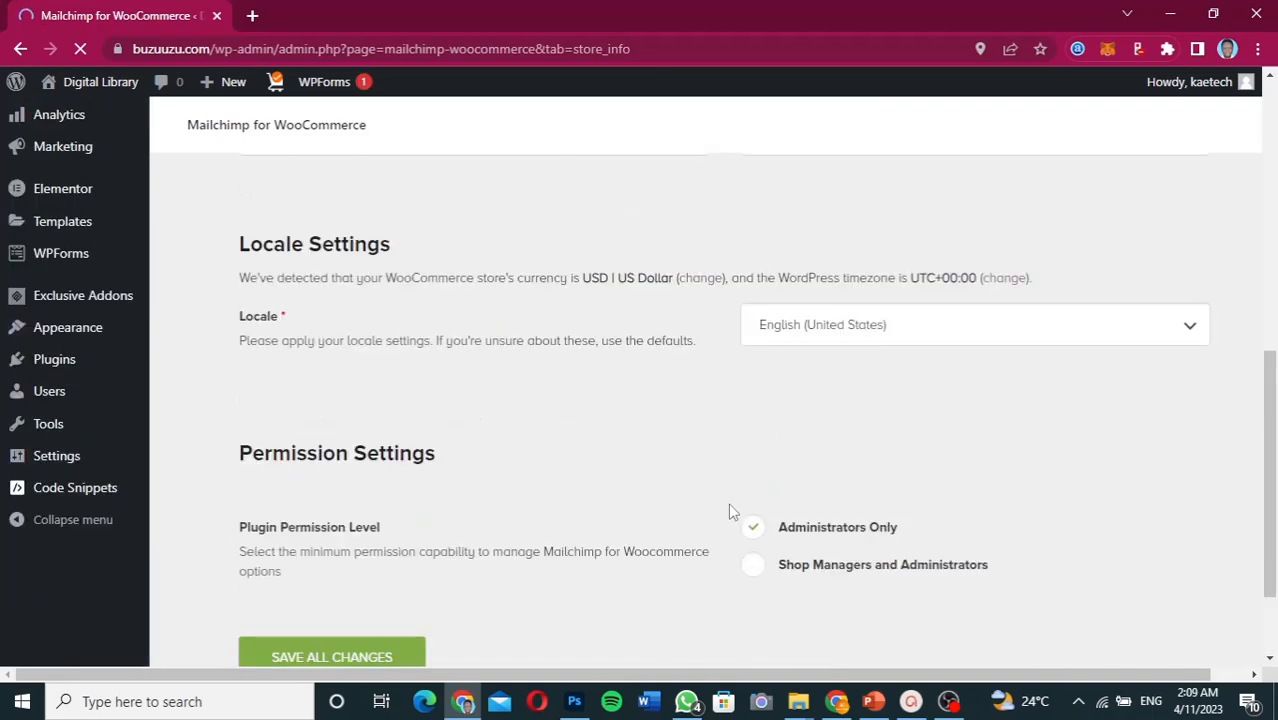
{"action": "scroll", "coordinate": [728, 502], "scroll_direction": "up", "scroll_amount": 8}
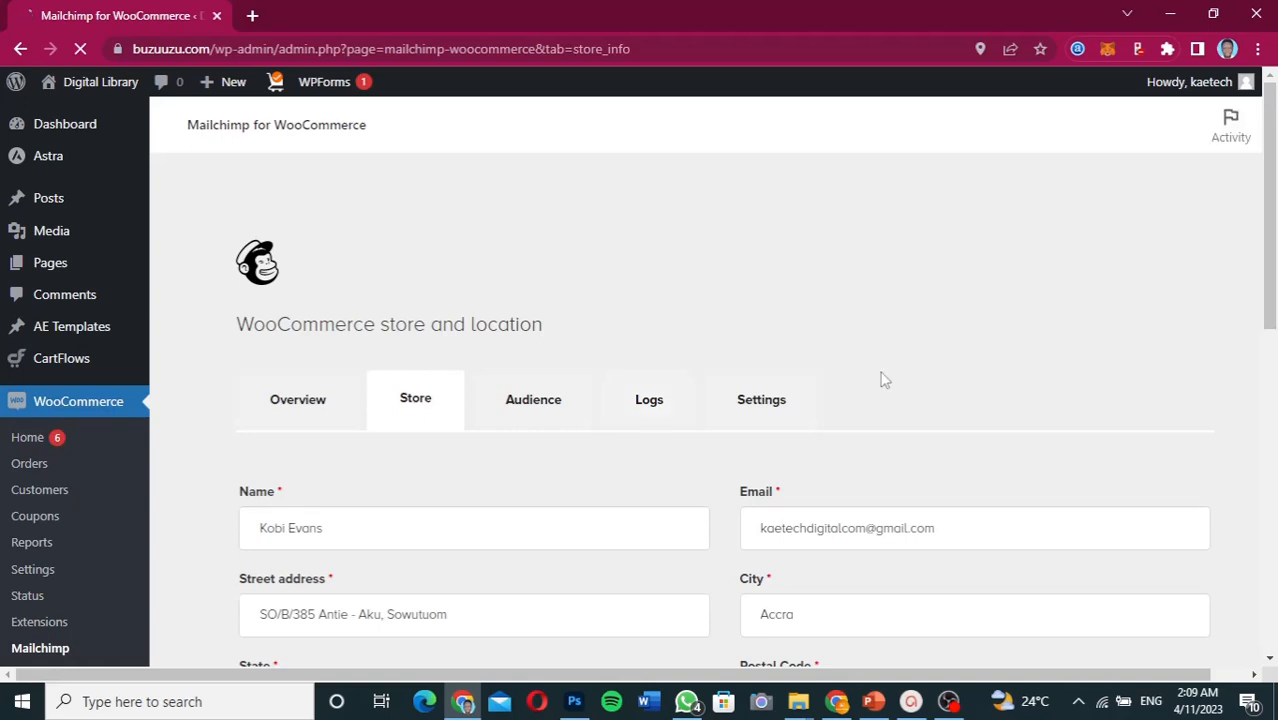
- In the Mailchimp window, navigate through the sidebar to Integrations > Discover
{"action": "left_click", "coordinate": [838, 704]}
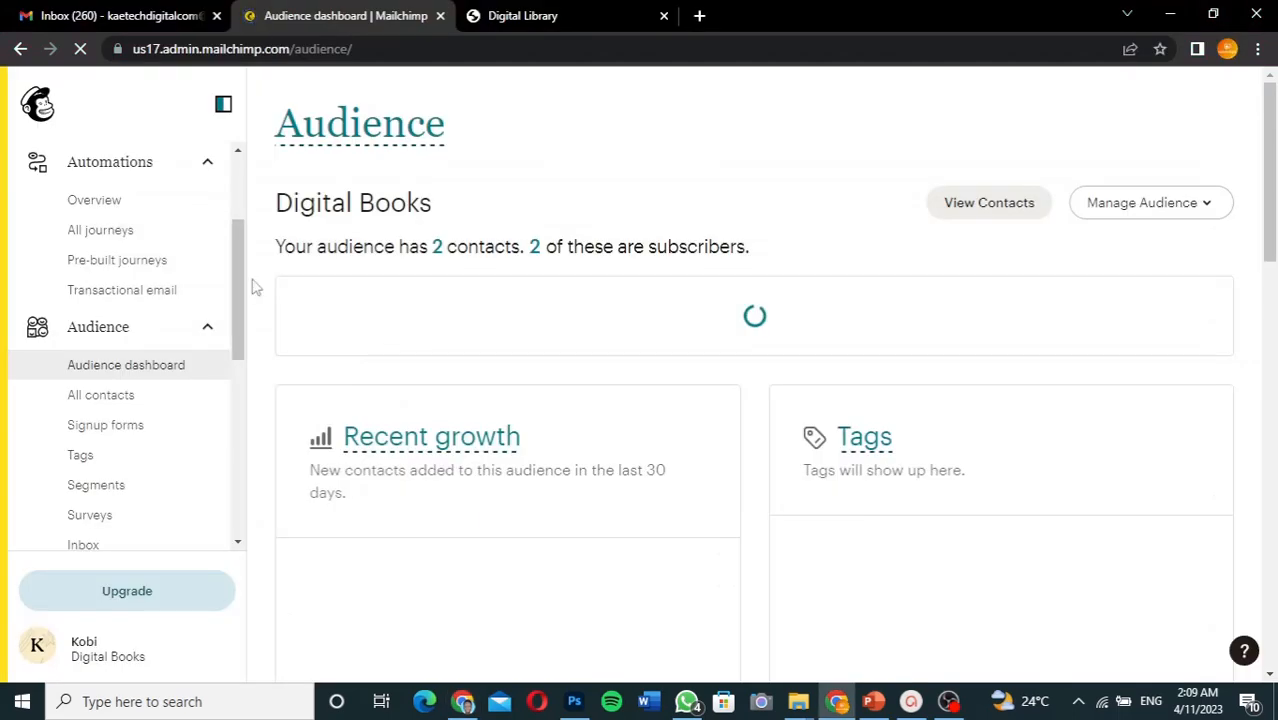
{"action": "left_click", "coordinate": [236, 431]}
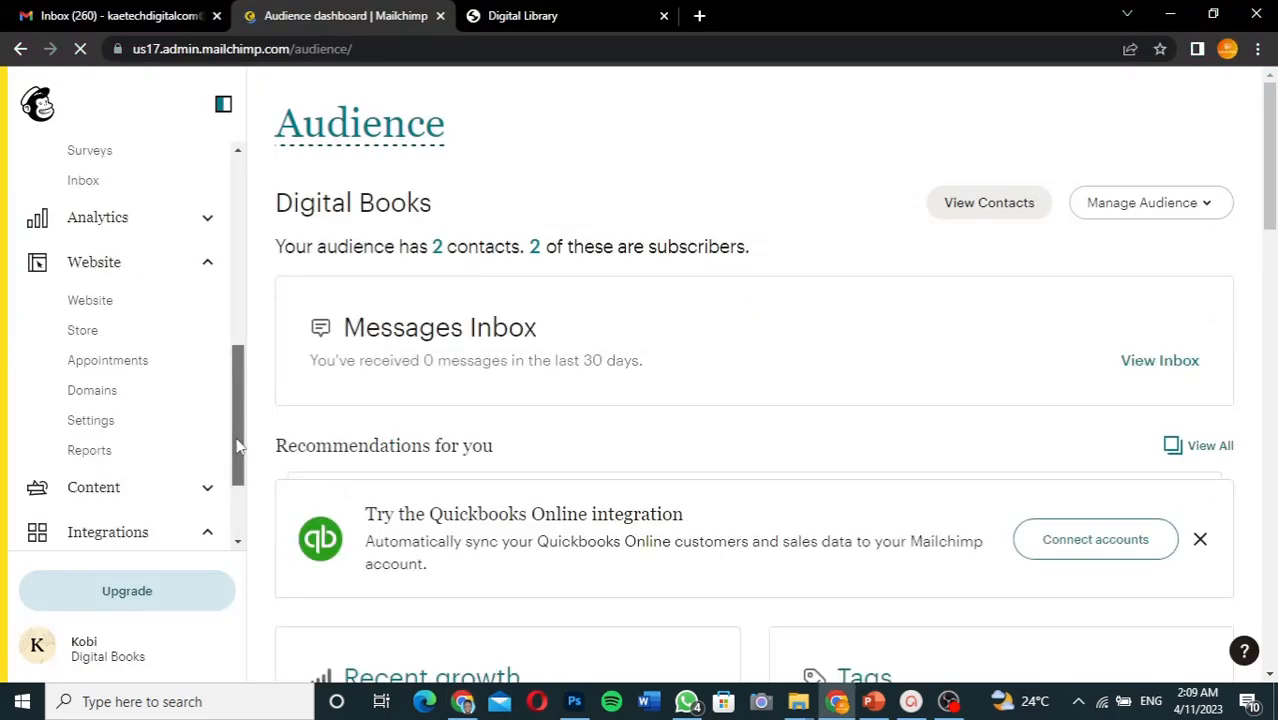
{"action": "left_click_drag", "start_coordinate": [237, 447], "coordinate": [240, 488]}
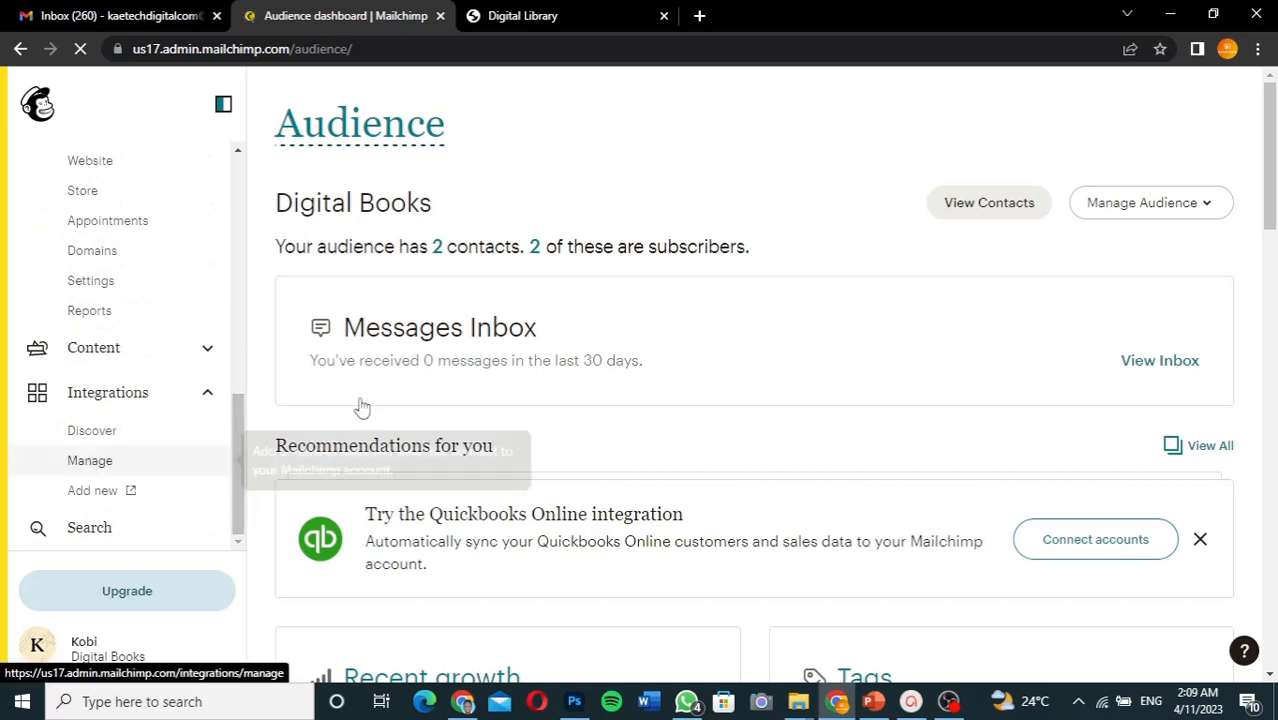
{"action": "left_click", "coordinate": [88, 437]}
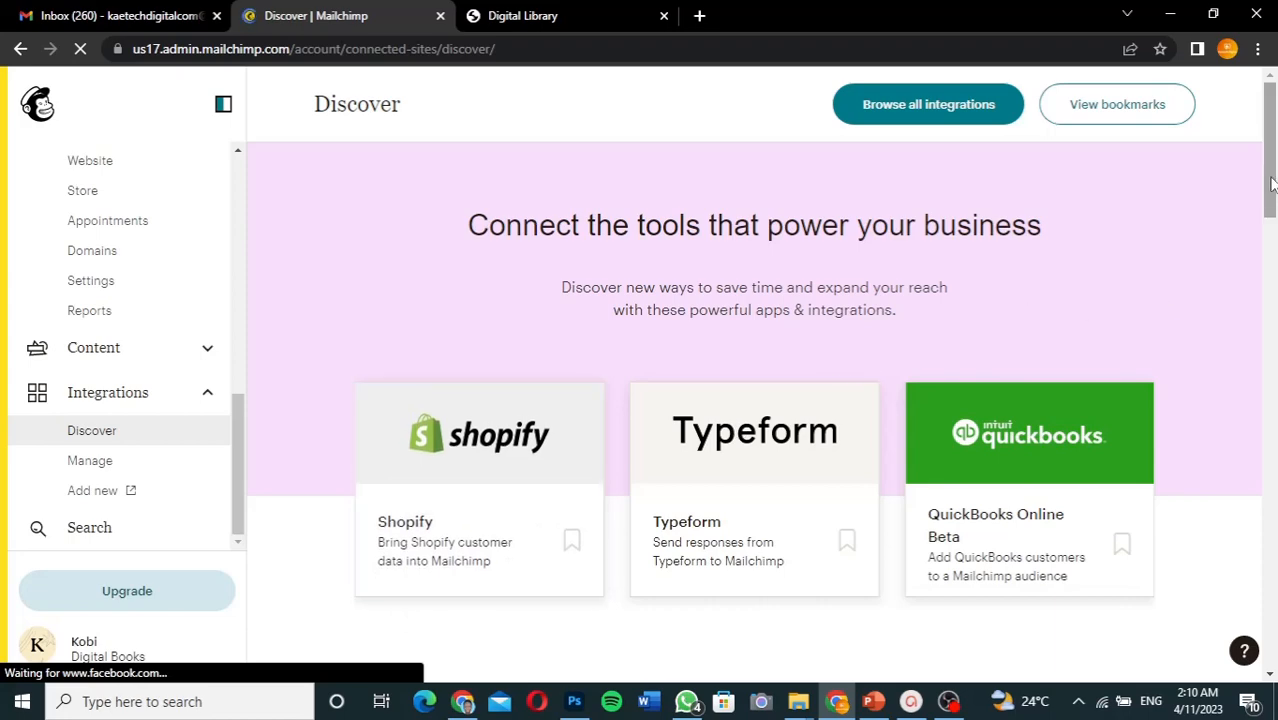
- Confirm WooCommerce and Custom Website are checkmarked under Connect your store
{"action": "left_click_drag", "start_coordinate": [1272, 183], "coordinate": [1274, 352]}
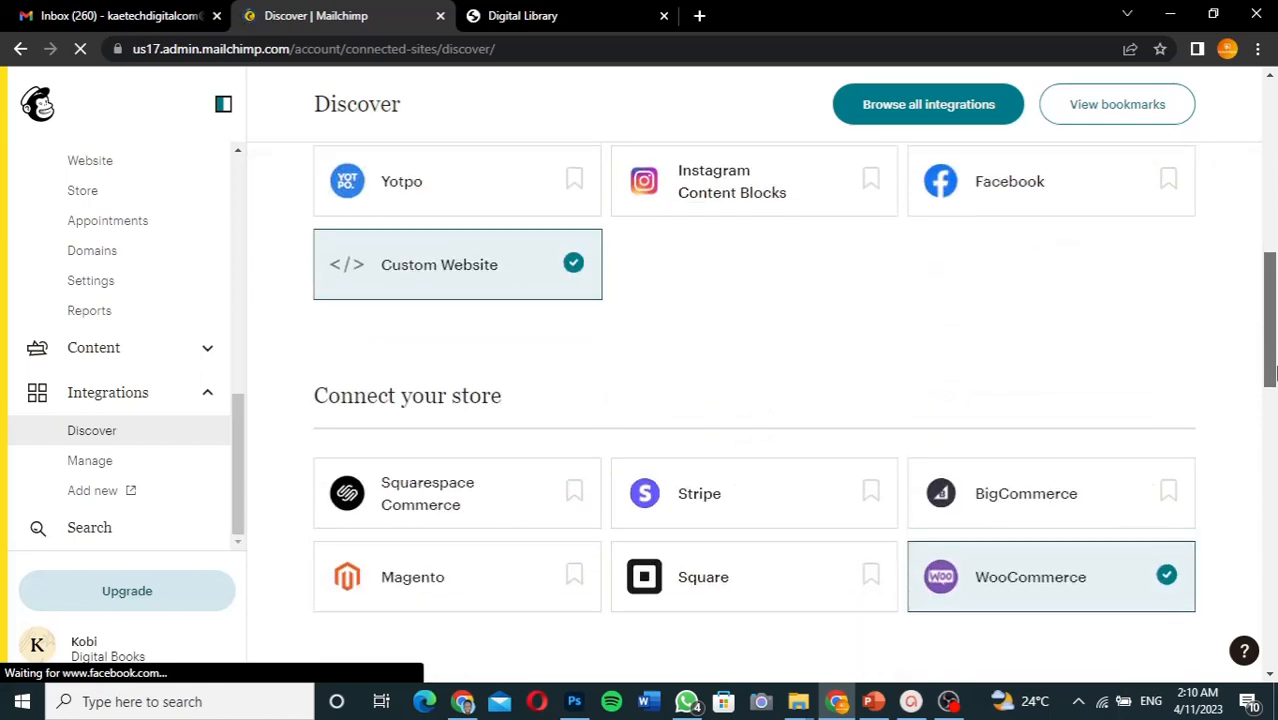
{"action": "scroll", "coordinate": [1274, 372], "scroll_direction": "down", "scroll_amount": 1}
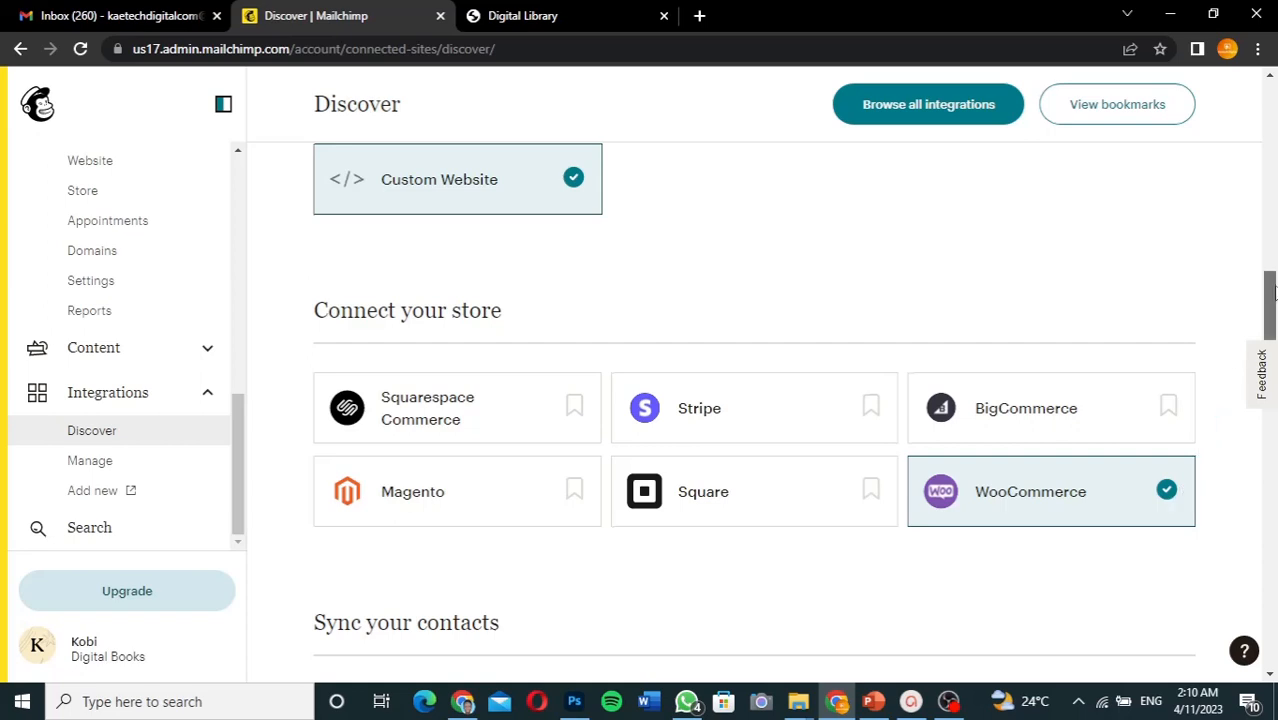
{"action": "left_click_drag", "start_coordinate": [1273, 285], "coordinate": [1268, 107]}
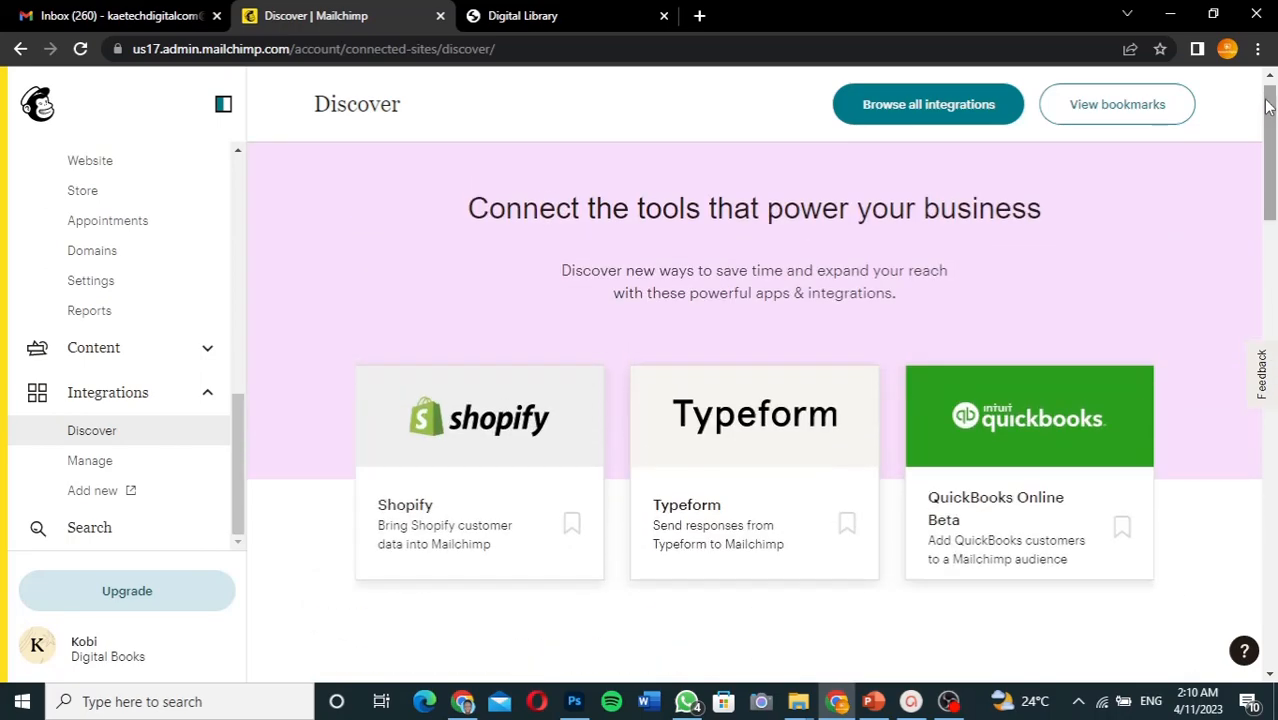